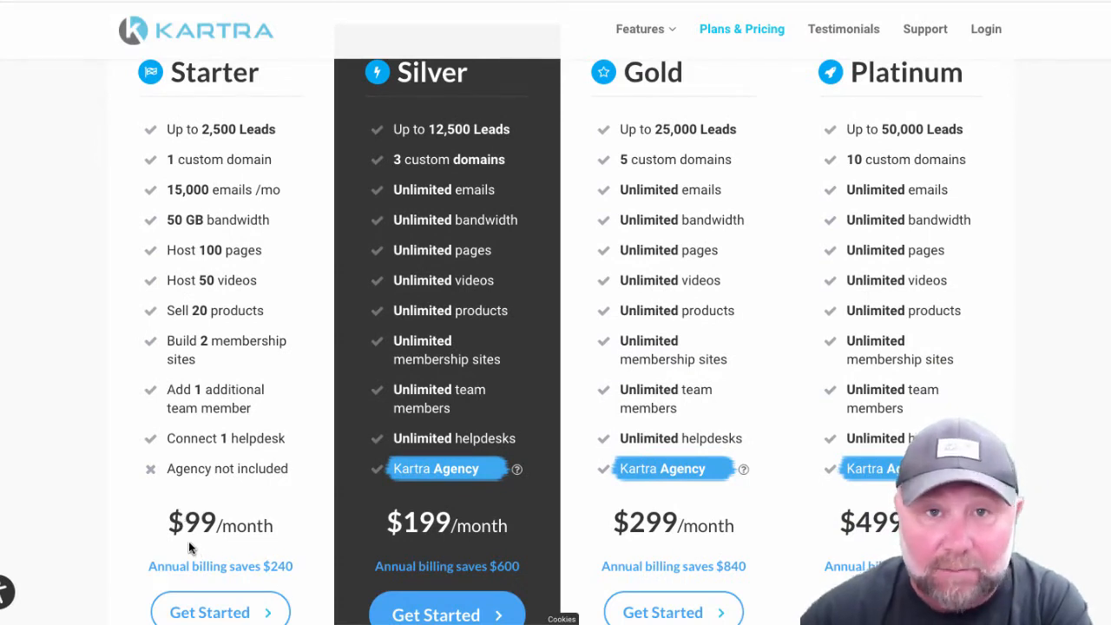
# - Compare the Kartra Starter plan with the FastFunnels plans, displaying the FastFunnels prices with monthly billing
pyautogui.scroll(1, 191, 546)
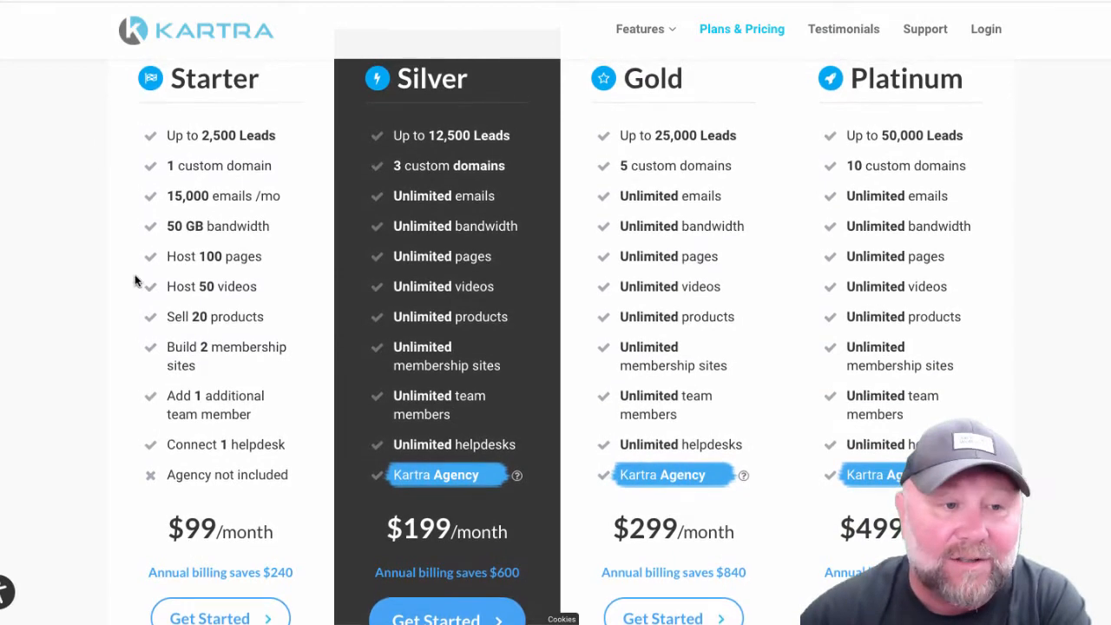
pyautogui.moveTo(170, 167); pyautogui.dragTo(224, 167)
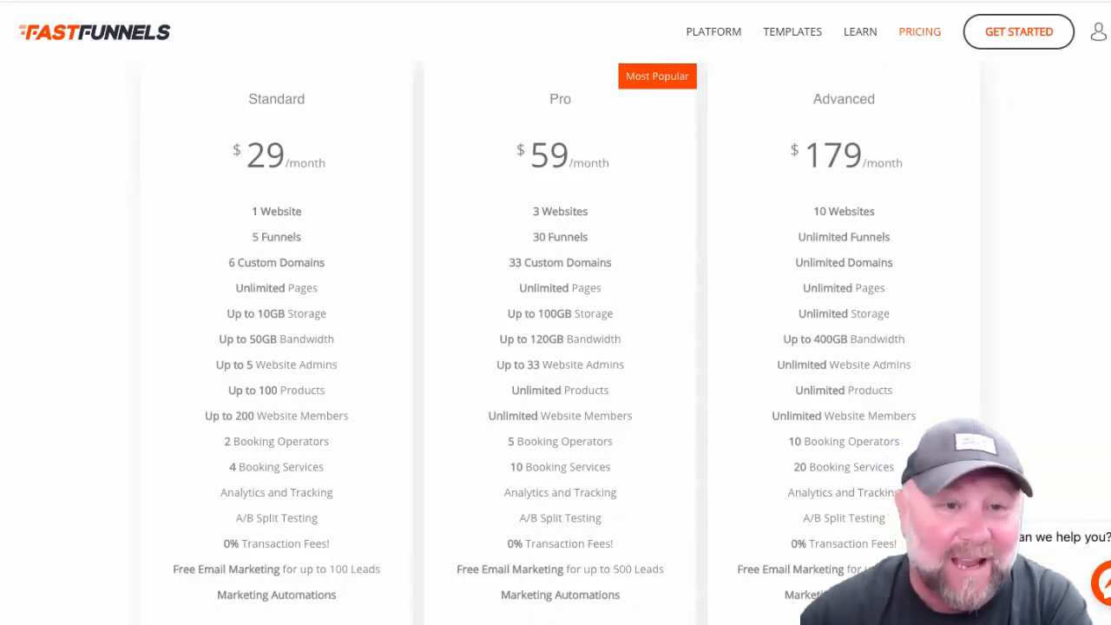
pyautogui.scroll(3, 546, 347)
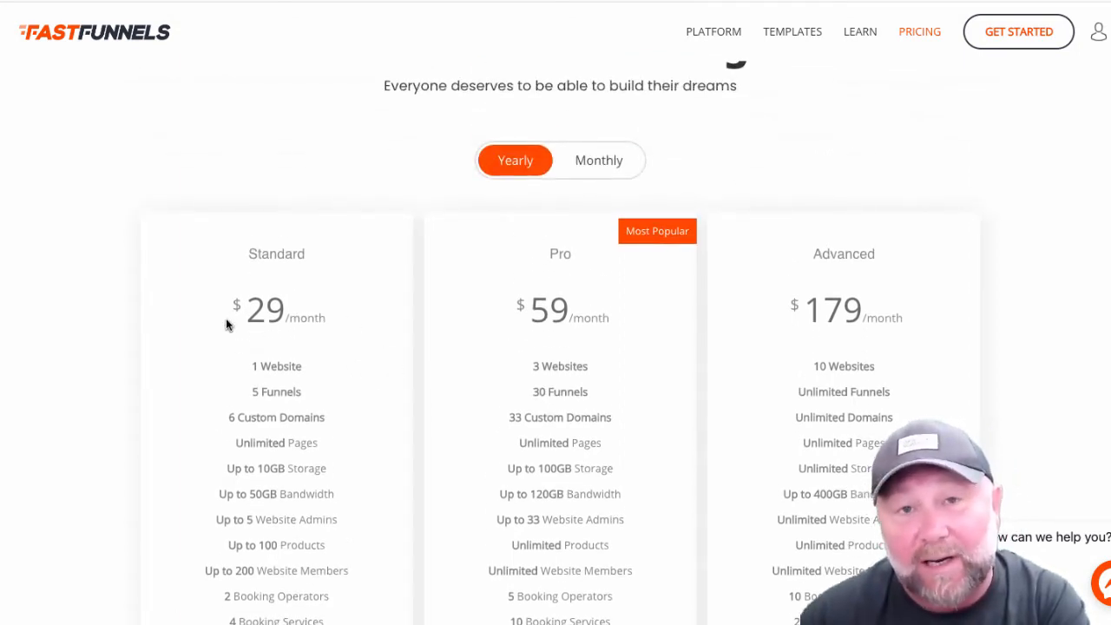
pyautogui.click(599, 165)
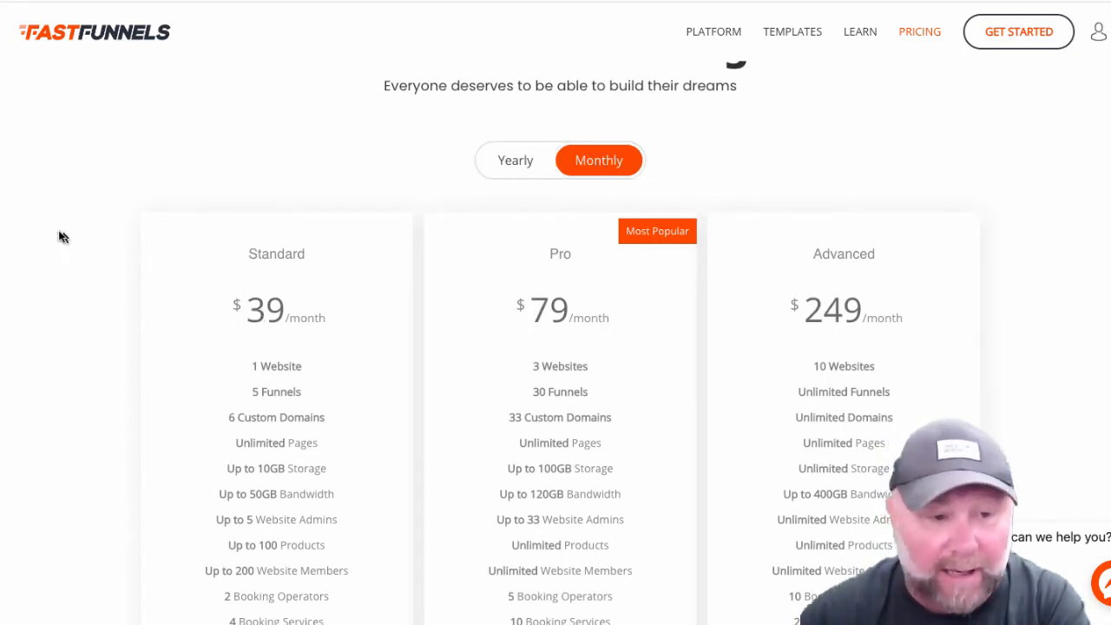
pyautogui.scroll(-4, 37, 235)
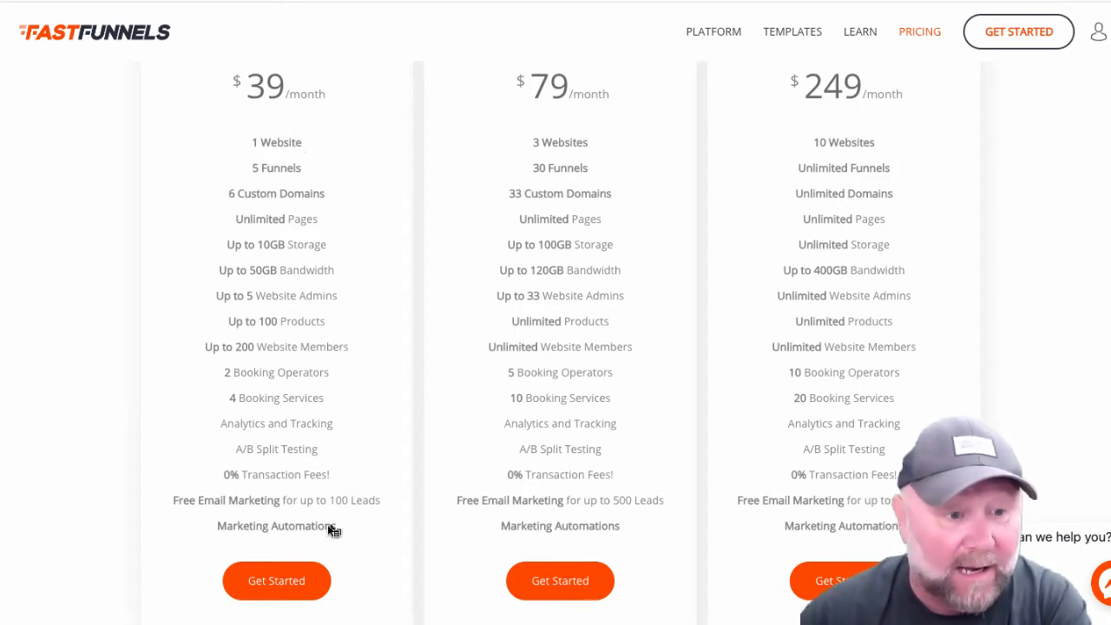
pyautogui.moveTo(339, 537); pyautogui.dragTo(217, 533)
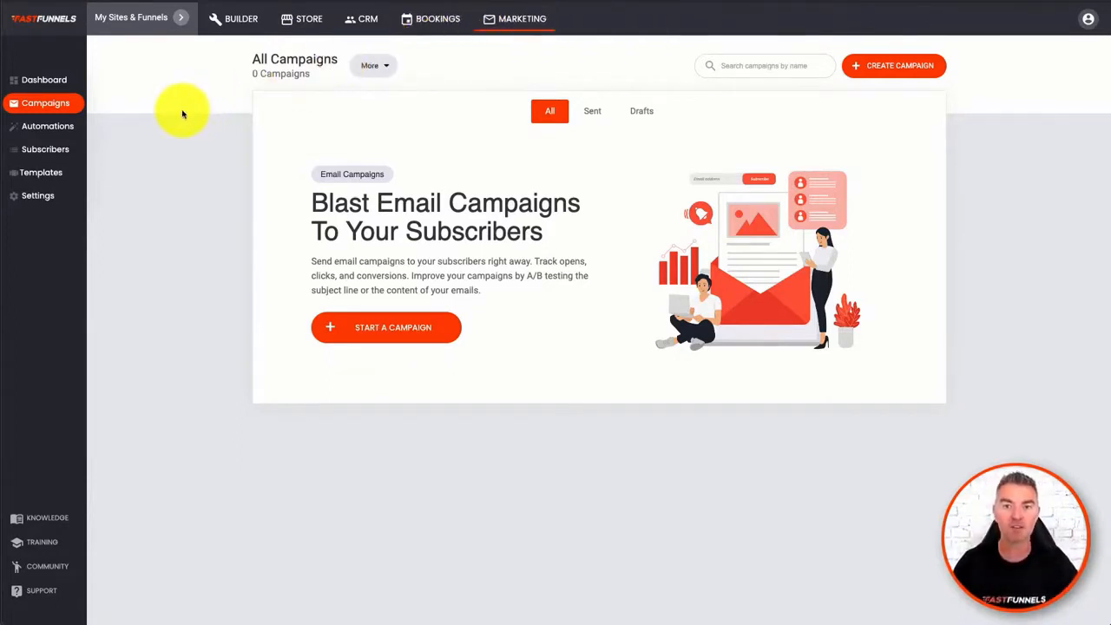
# - Open the email marketing dashboard and review its campaign, statistics, domain, subscriber and automation sections
pyautogui.click(45, 83)
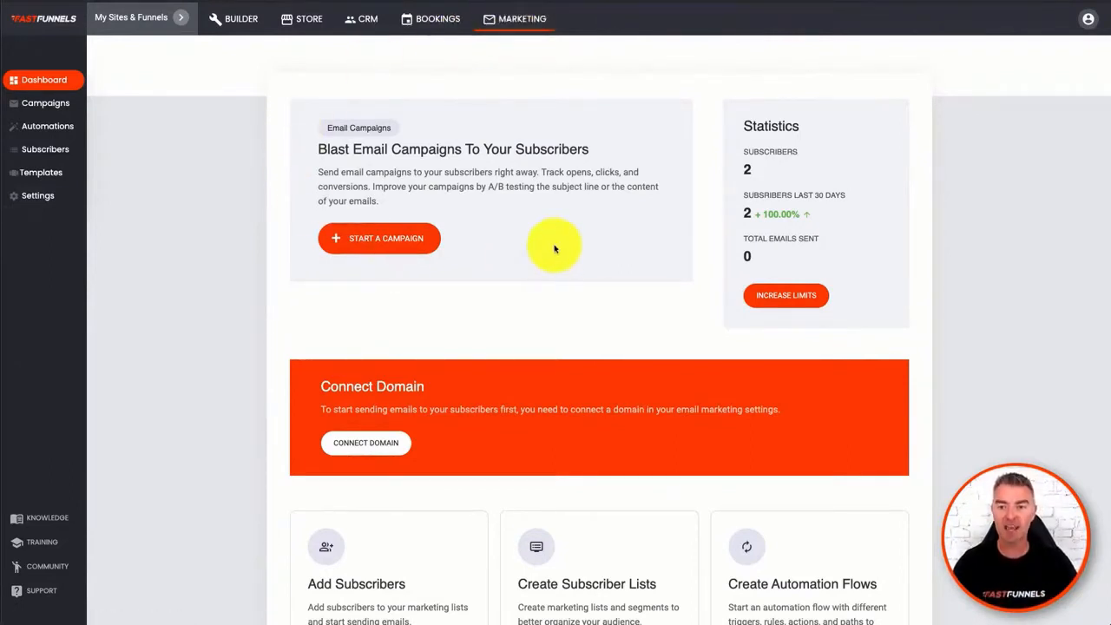
pyautogui.scroll(-2, 655, 293)
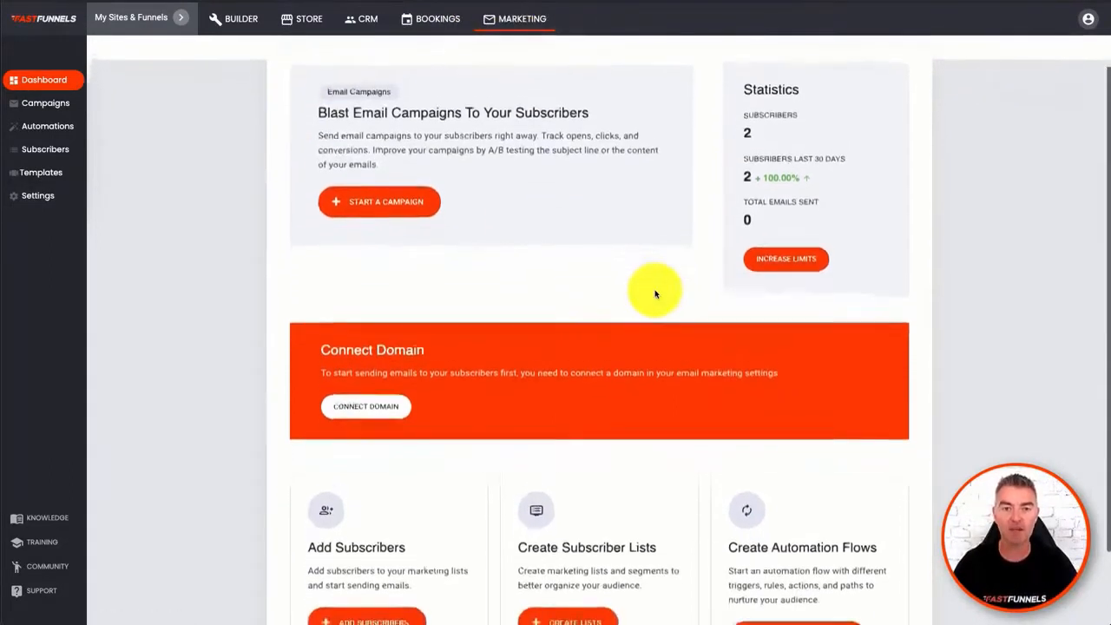
pyautogui.scroll(-2, 656, 293)
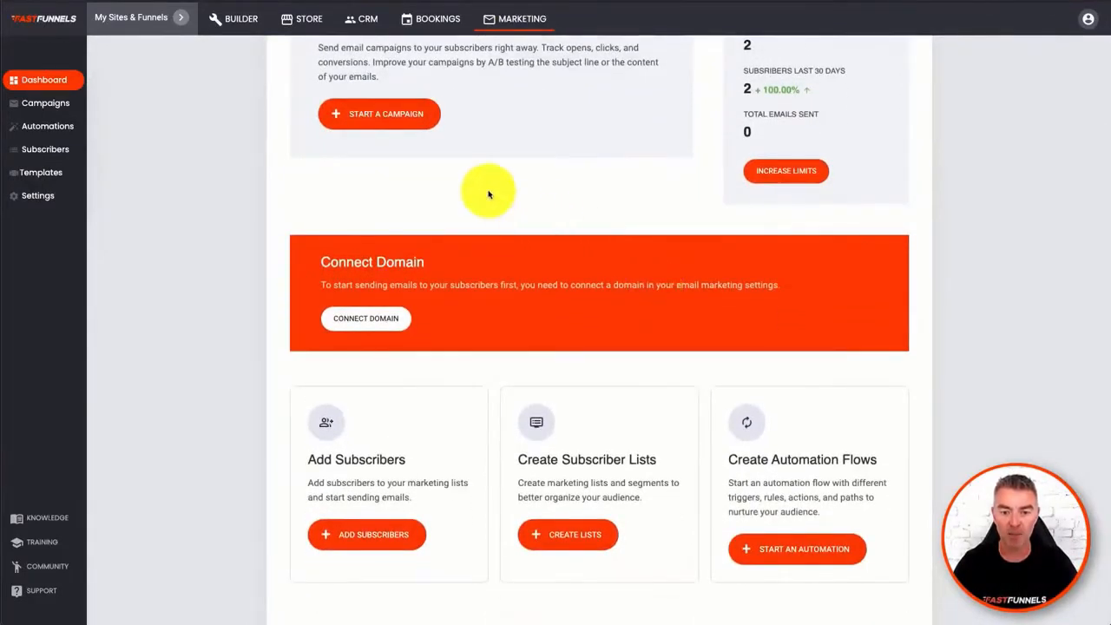
pyautogui.scroll(3, 489, 194)
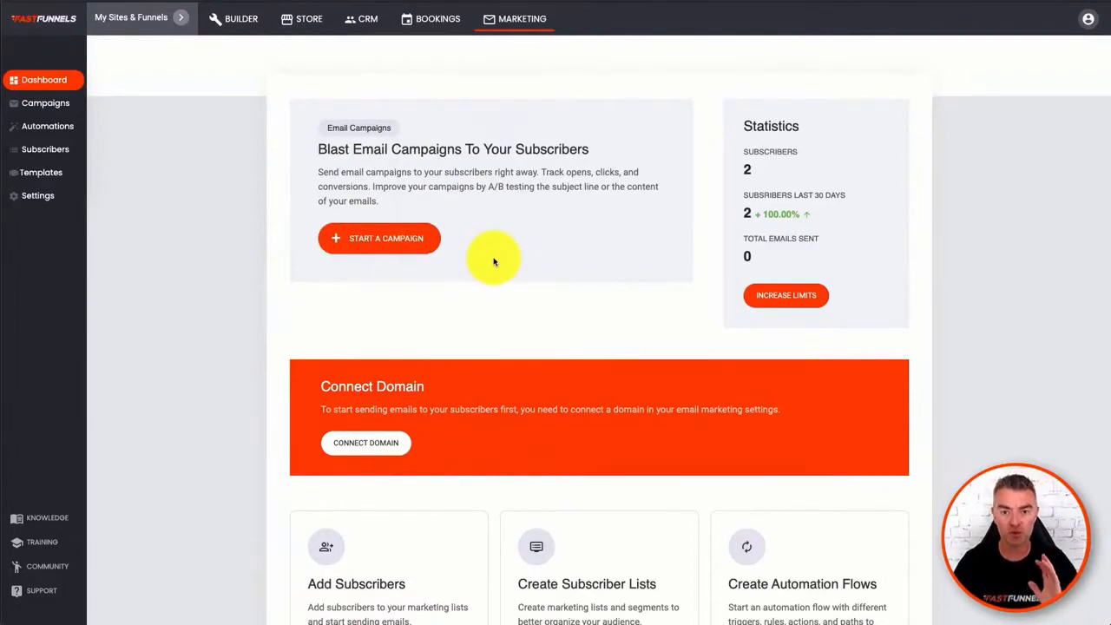
pyautogui.scroll(-3, 575, 278)
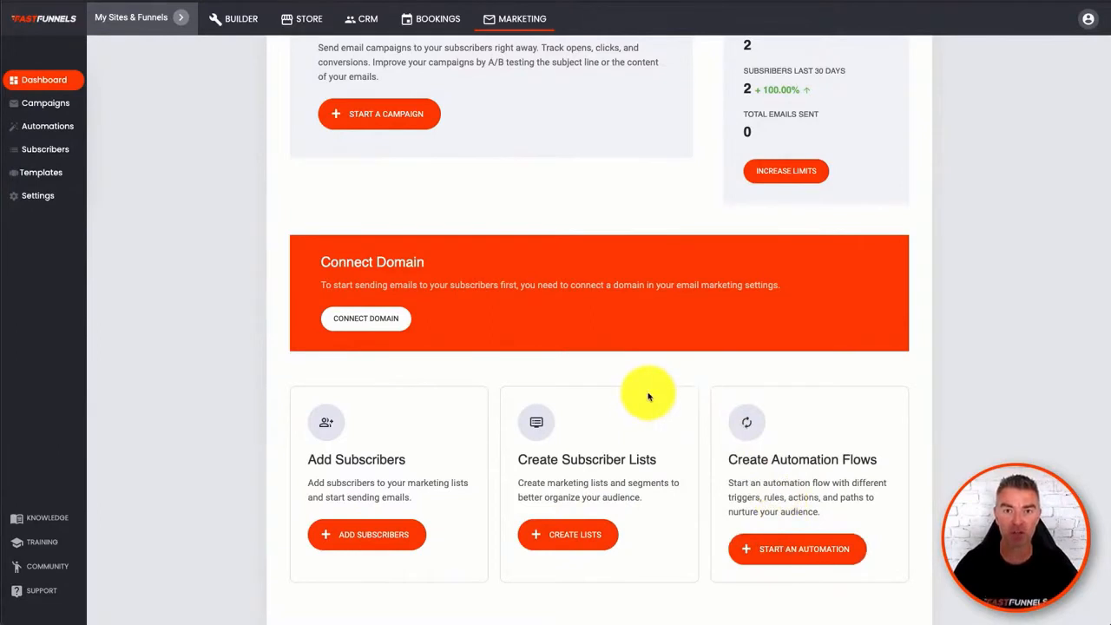
pyautogui.scroll(1, 647, 396)
pyautogui.scroll(1, 647, 396)
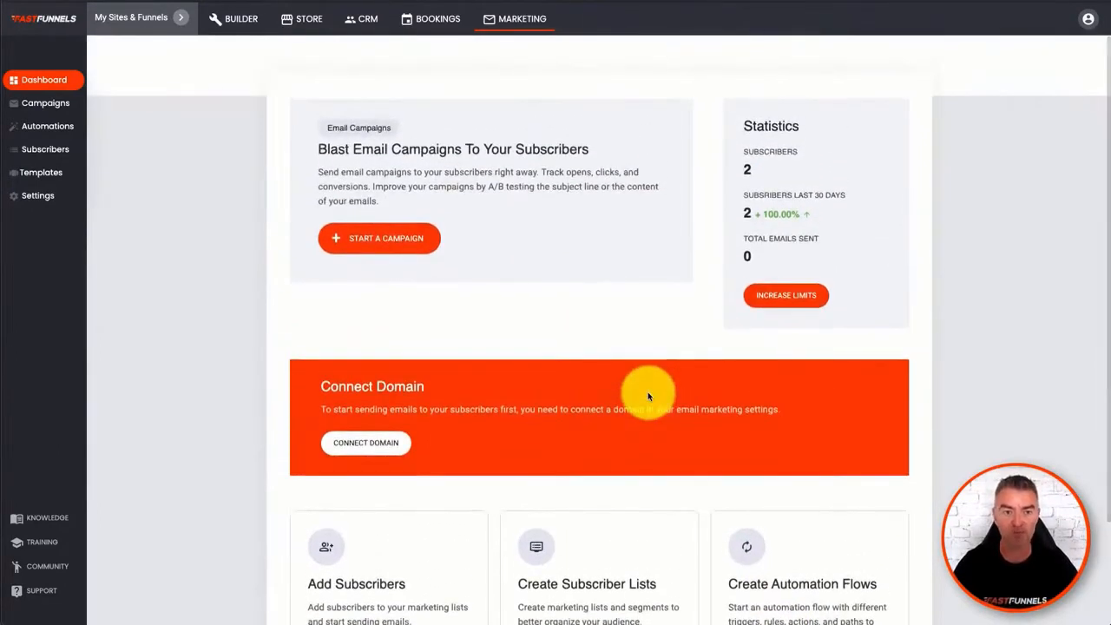
# - Switch to the Fast Funnels website and open its email marketing dashboard
pyautogui.click(181, 17)
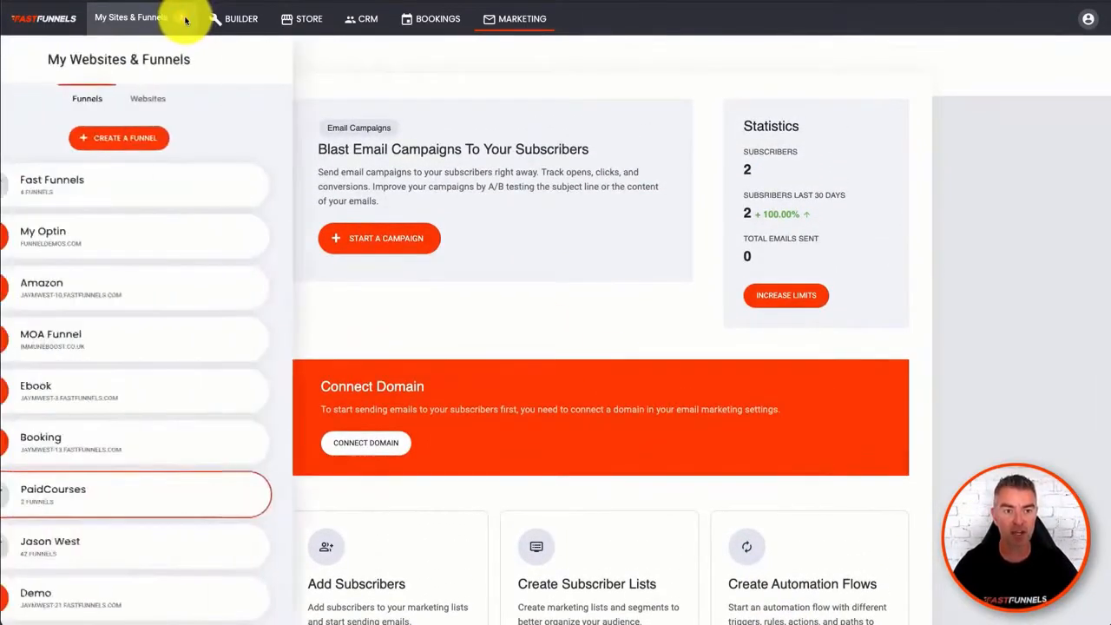
pyautogui.click(206, 98)
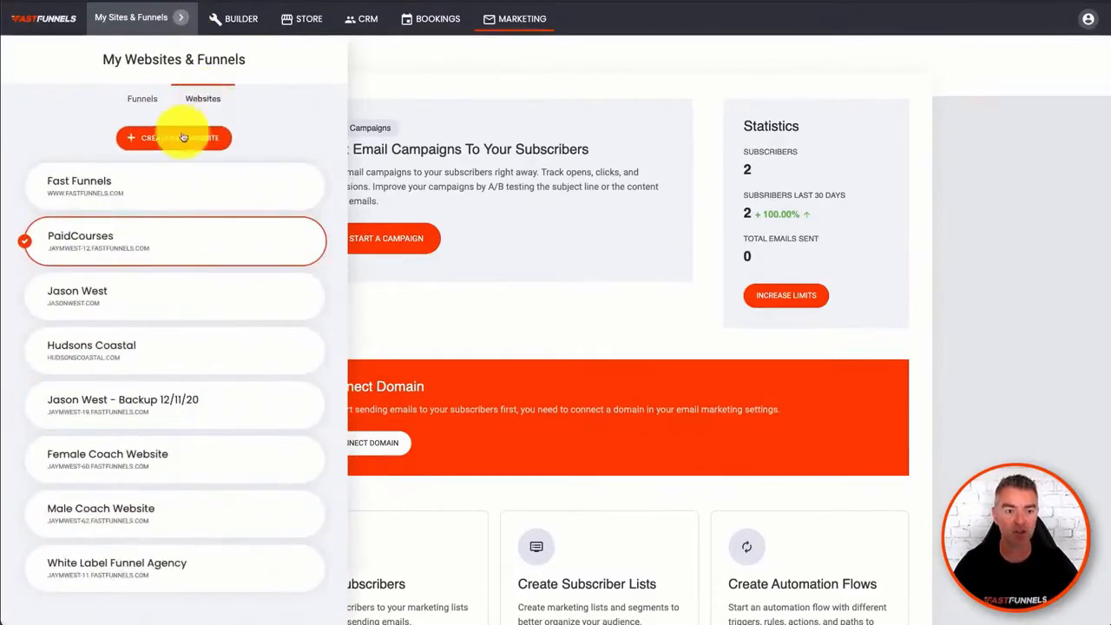
pyautogui.click(131, 179)
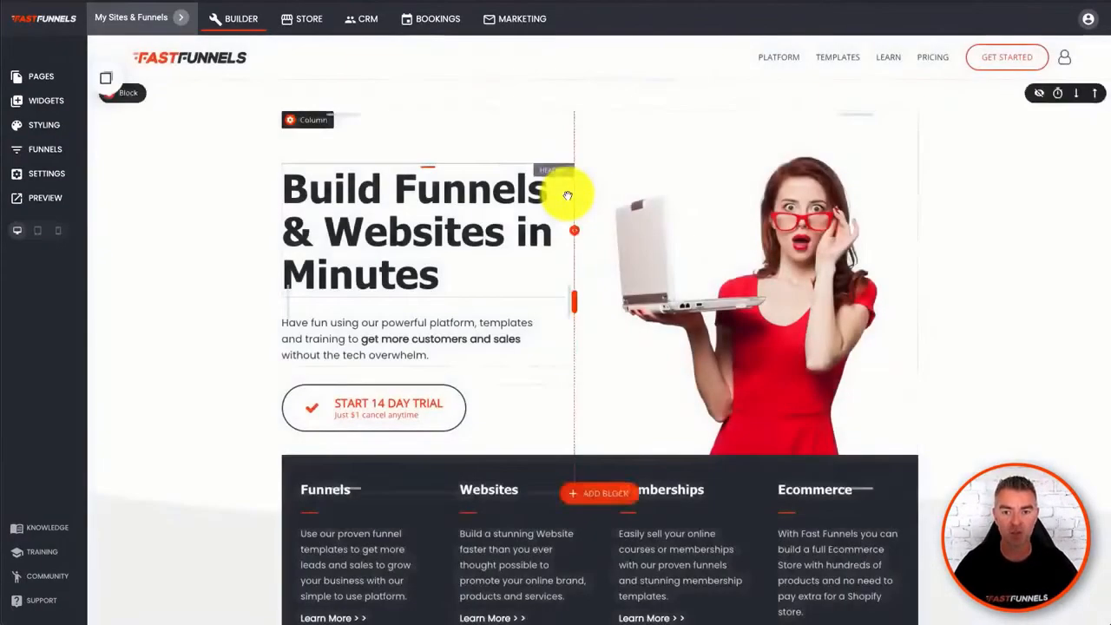
pyautogui.click(528, 19)
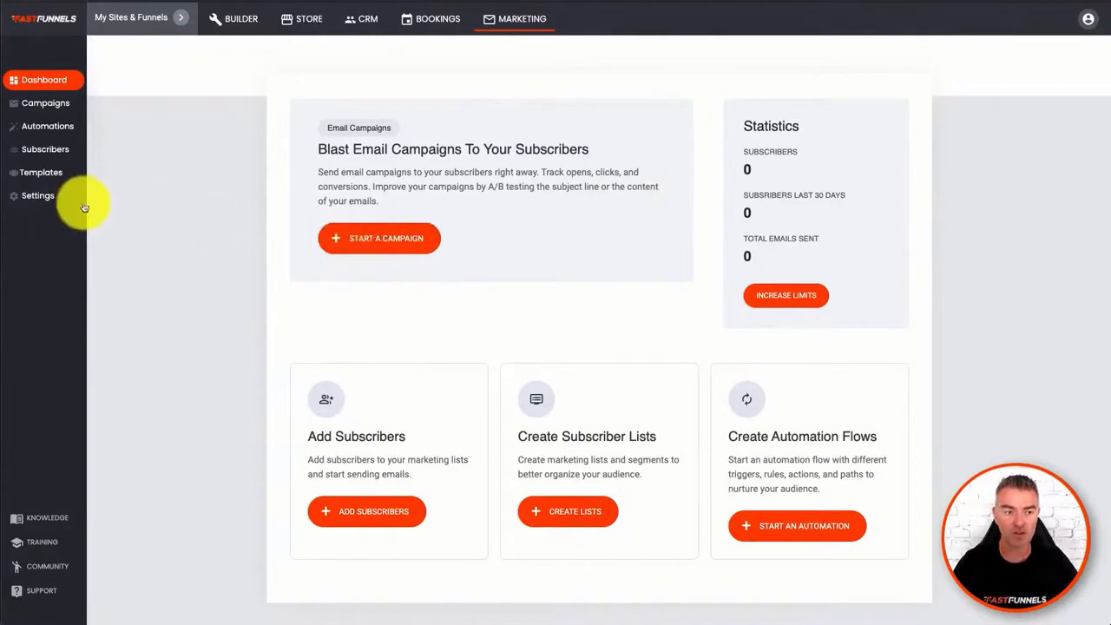
# - Start a new email campaign and name it "Test"
pyautogui.click(377, 250)
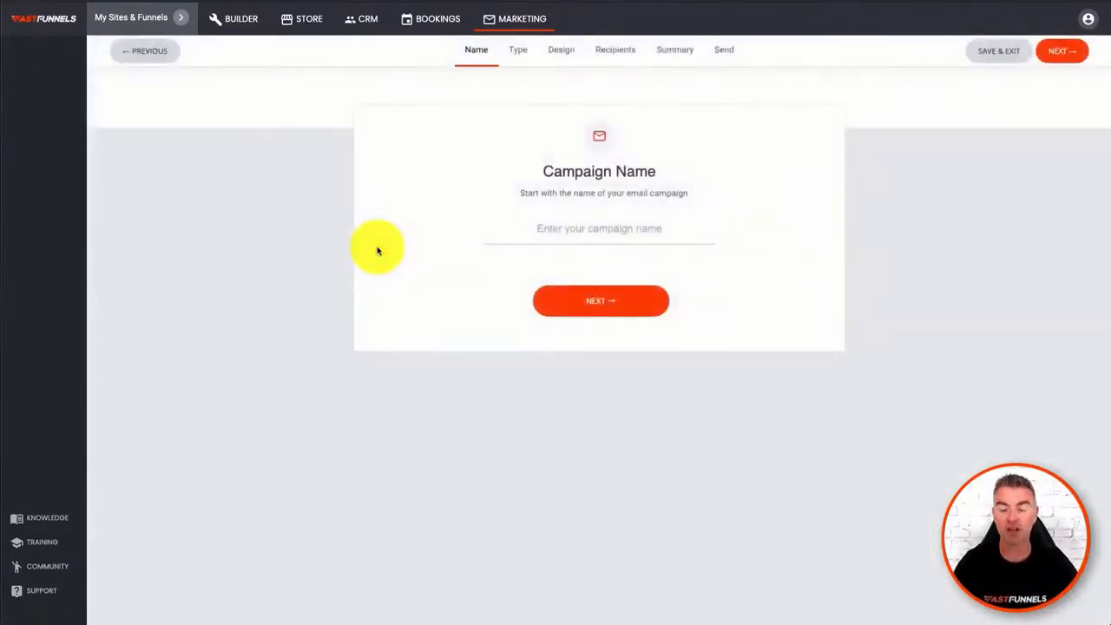
pyautogui.click(619, 231)
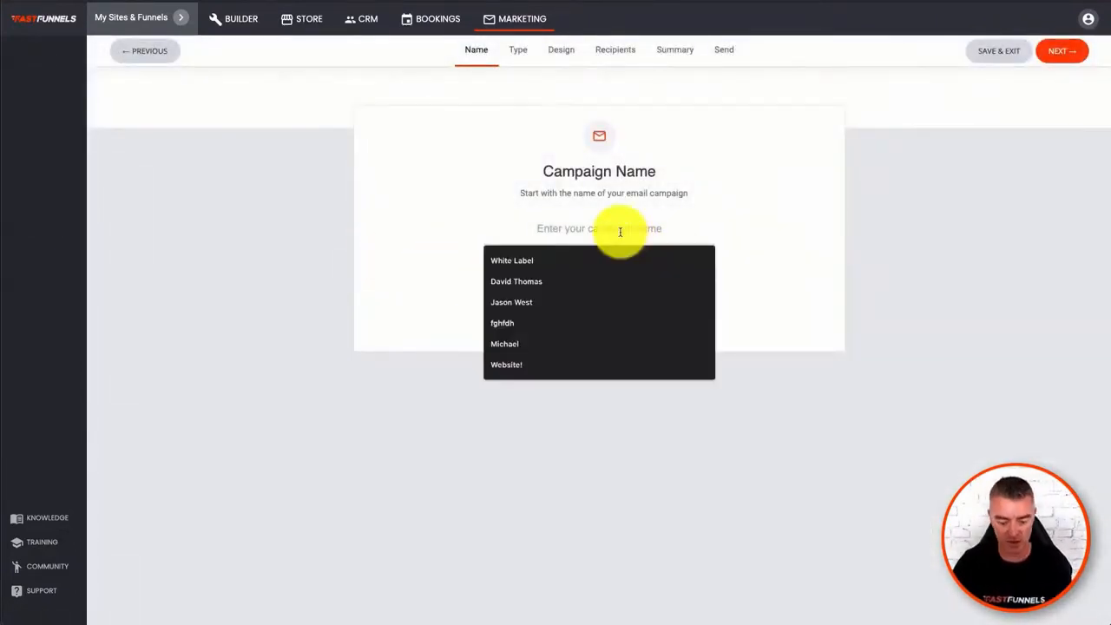
pyautogui.write('Test')
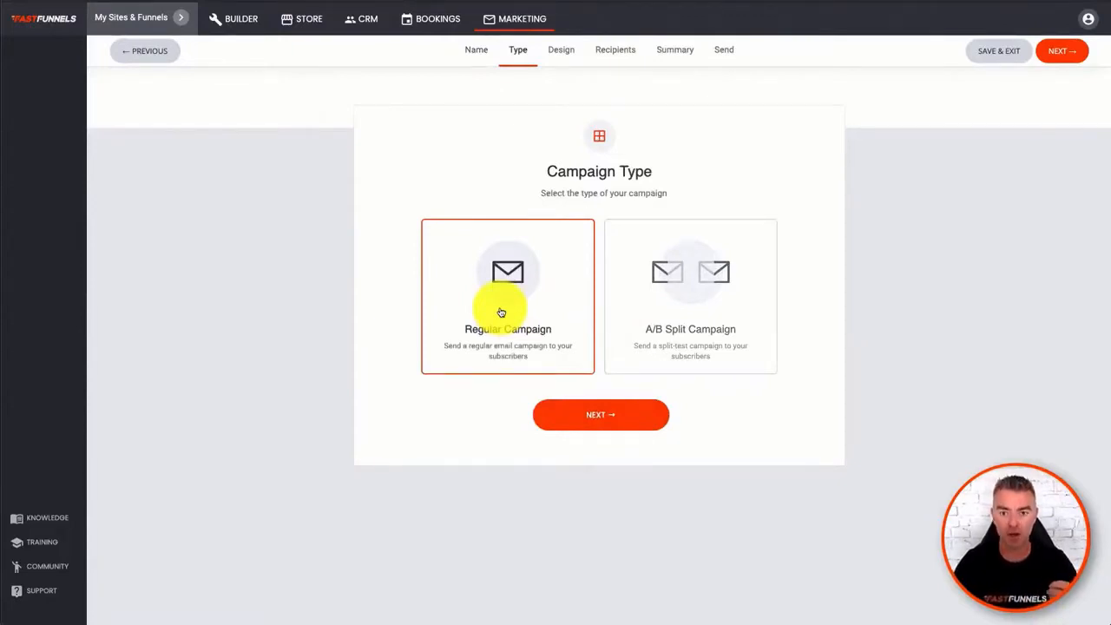
# - Select the A/B Split Campaign type and review its test subject, winner criterion and decision time options
pyautogui.click(678, 325)
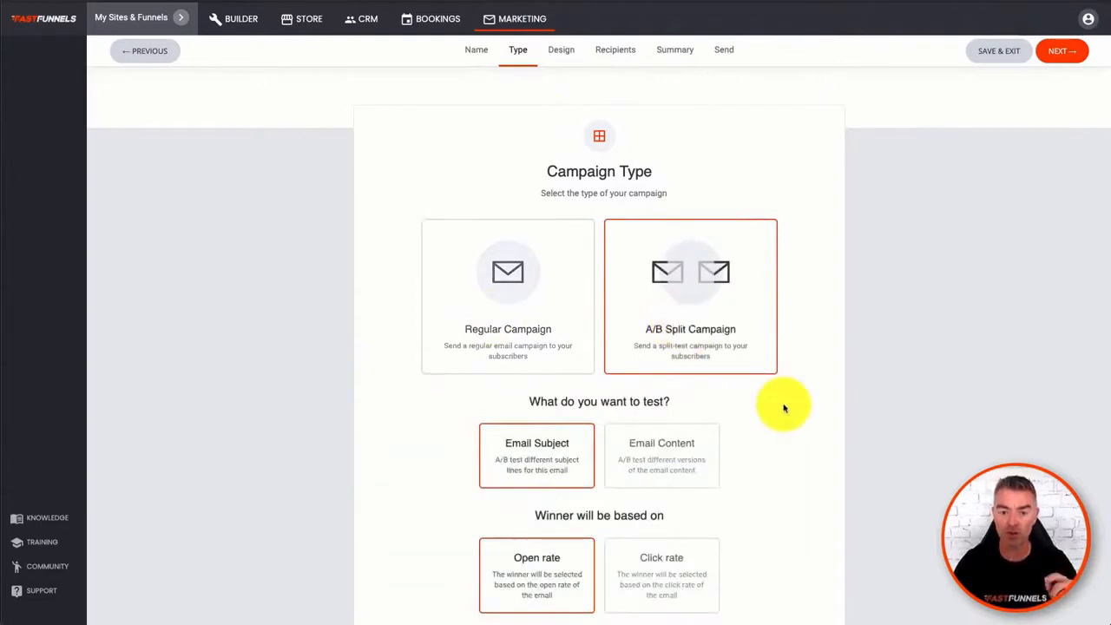
pyautogui.scroll(-2, 781, 405)
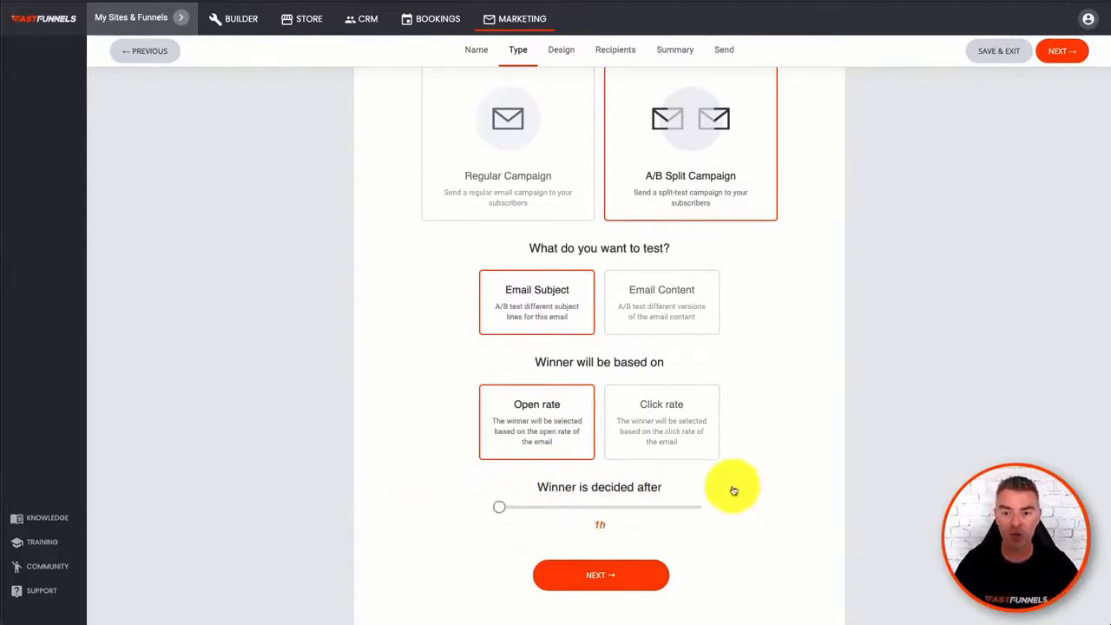
pyautogui.scroll(1, 583, 356)
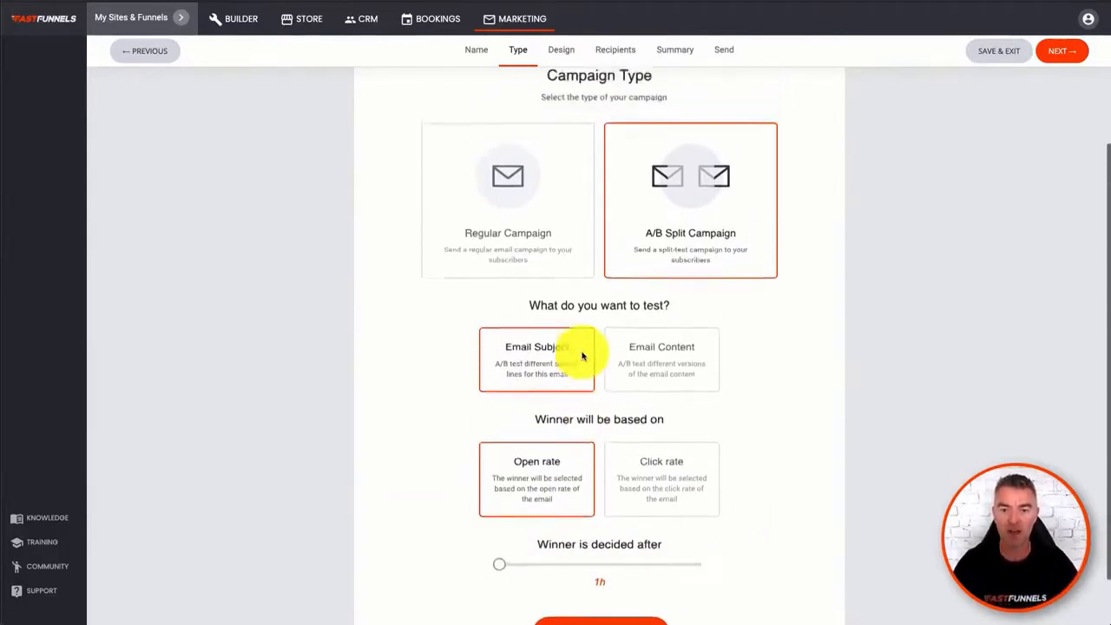
# - Set the campaign type to Regular Campaign and continue to the design stage
pyautogui.click(515, 218)
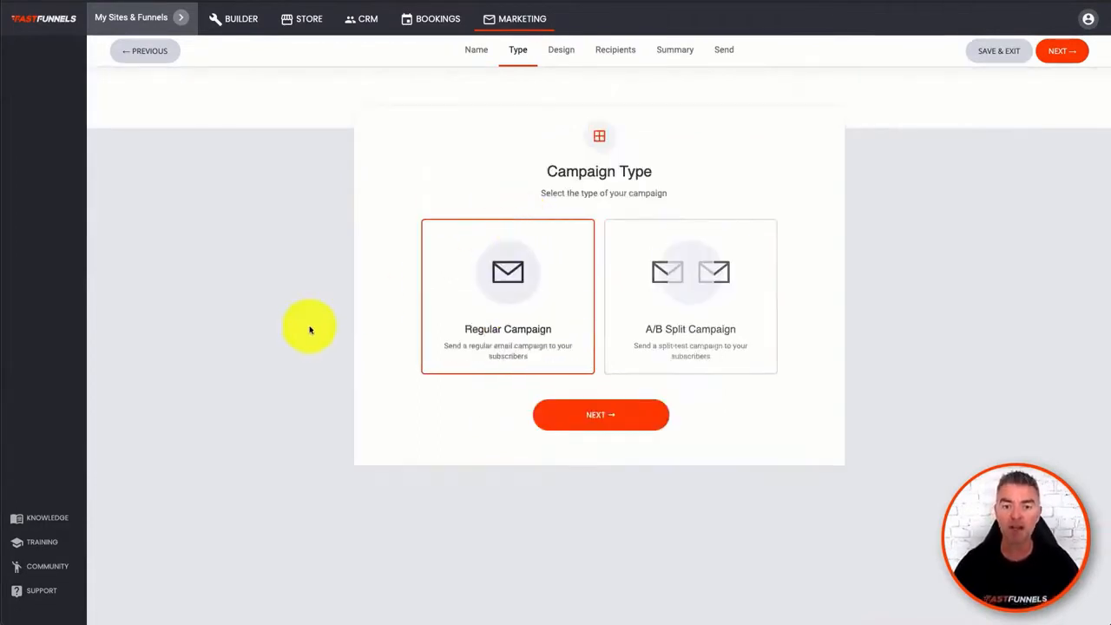
pyautogui.click(577, 413)
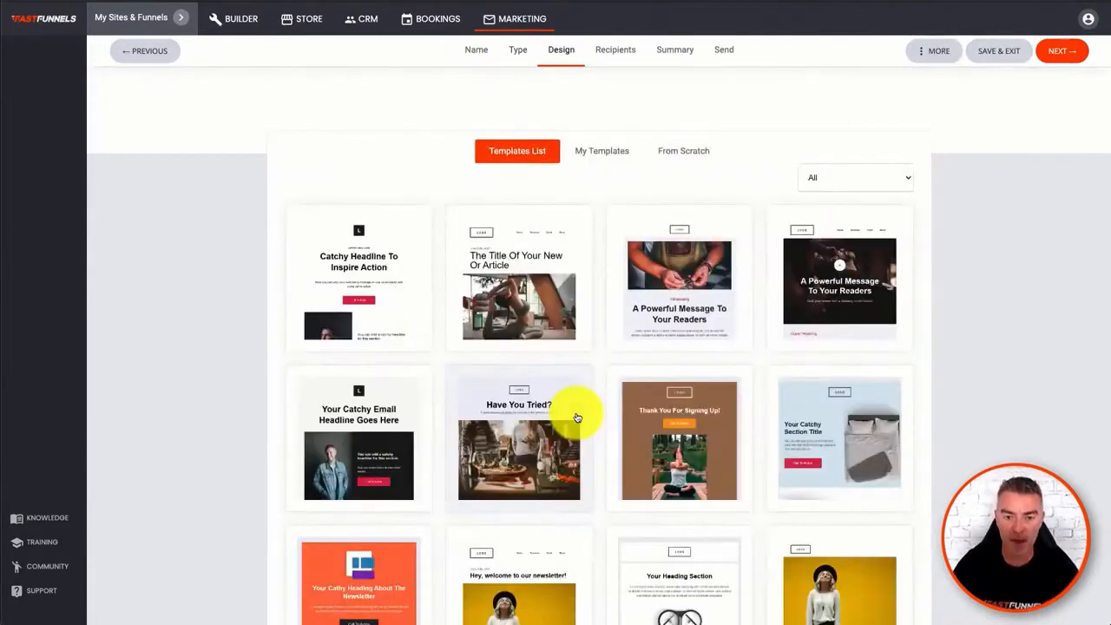
# - Browse the ready-made email templates, the from-scratch options and the saved templates, ending on the ready-made list
pyautogui.scroll(-4, 577, 418)
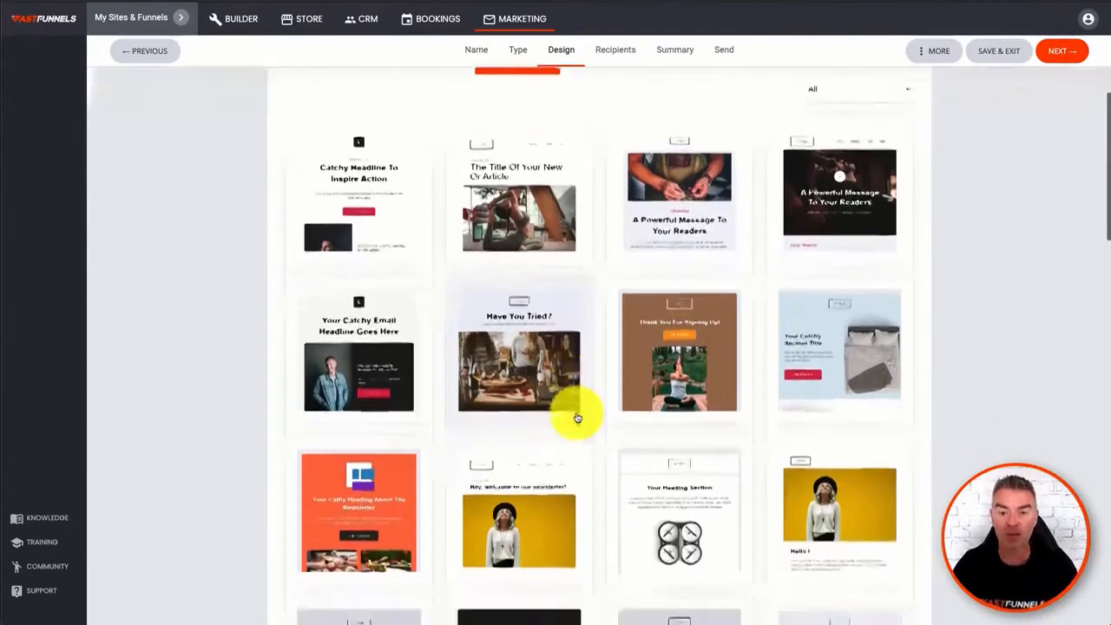
pyautogui.scroll(-4, 577, 417)
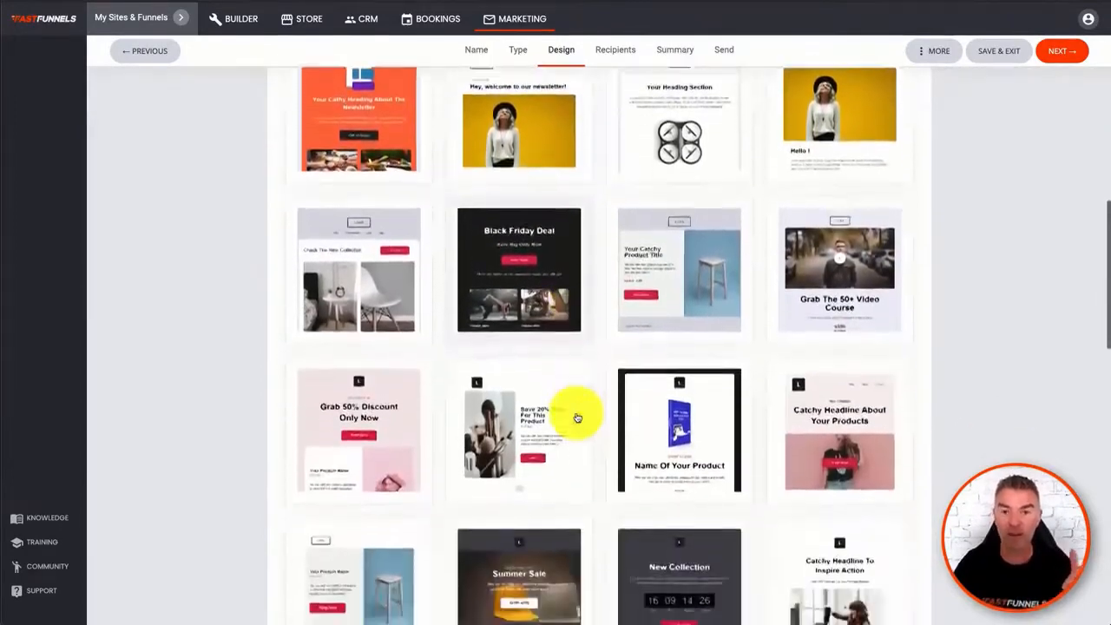
pyautogui.scroll(-5, 576, 418)
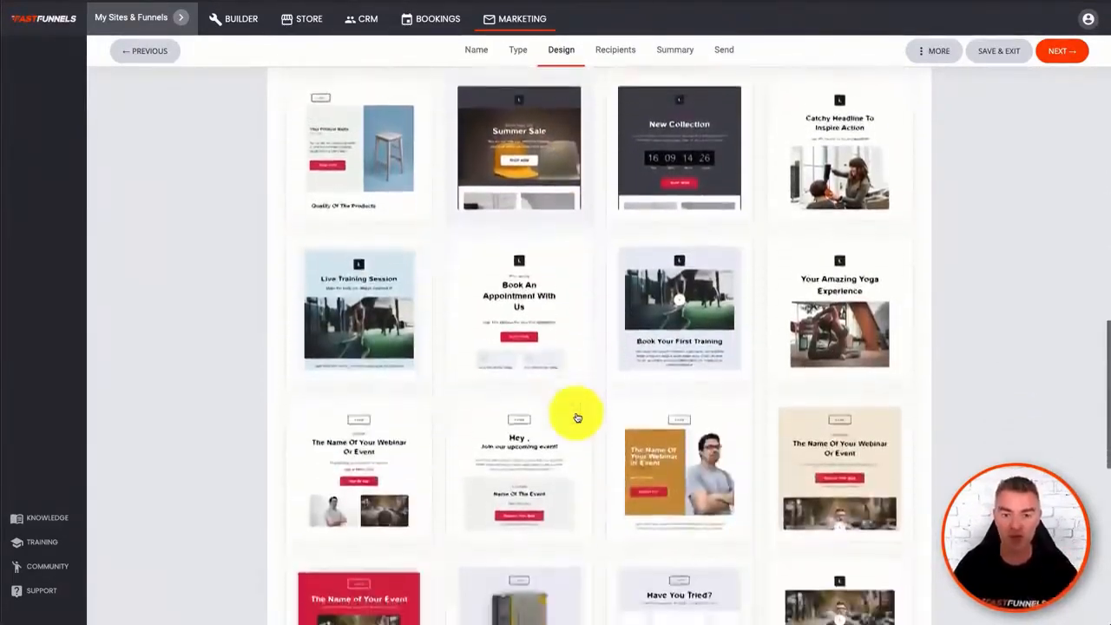
pyautogui.scroll(-4, 577, 417)
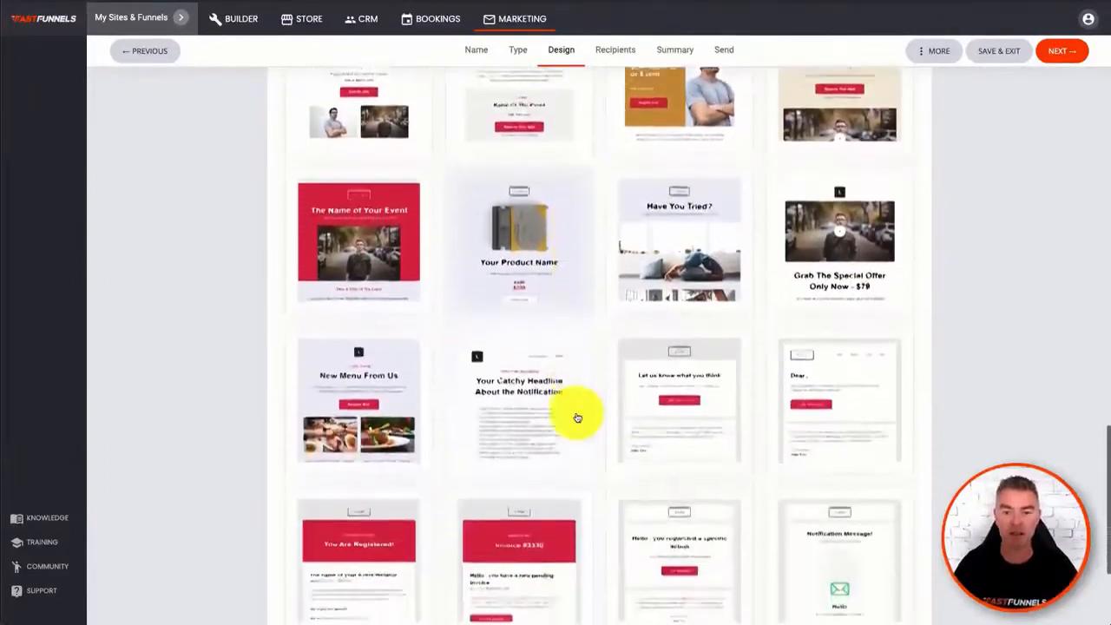
pyautogui.scroll(4, 576, 417)
pyautogui.scroll(10, 576, 418)
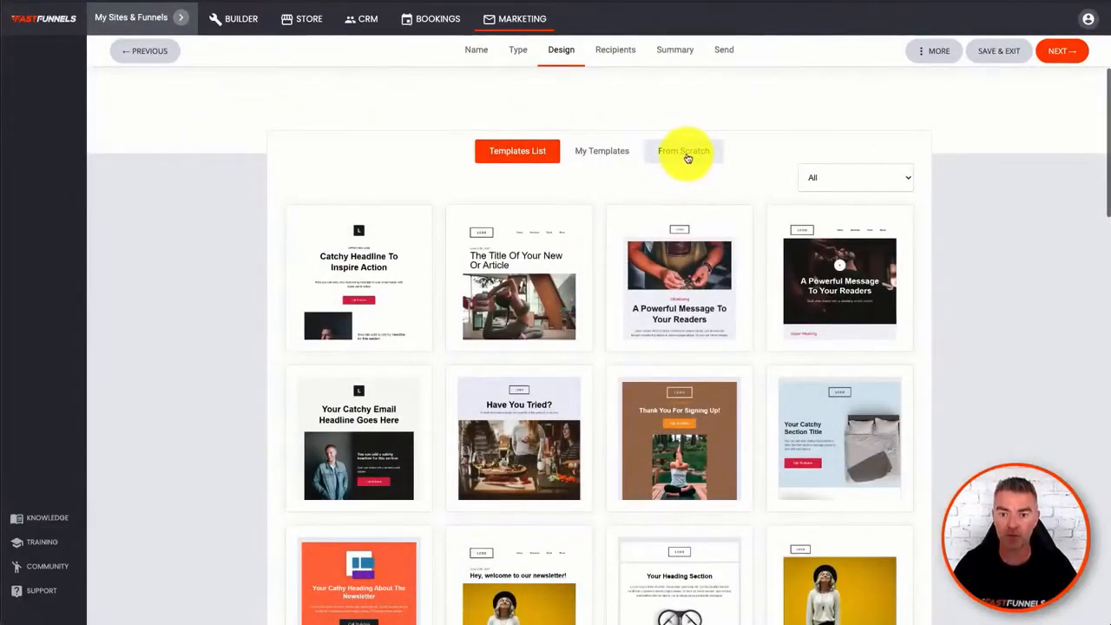
pyautogui.click(675, 152)
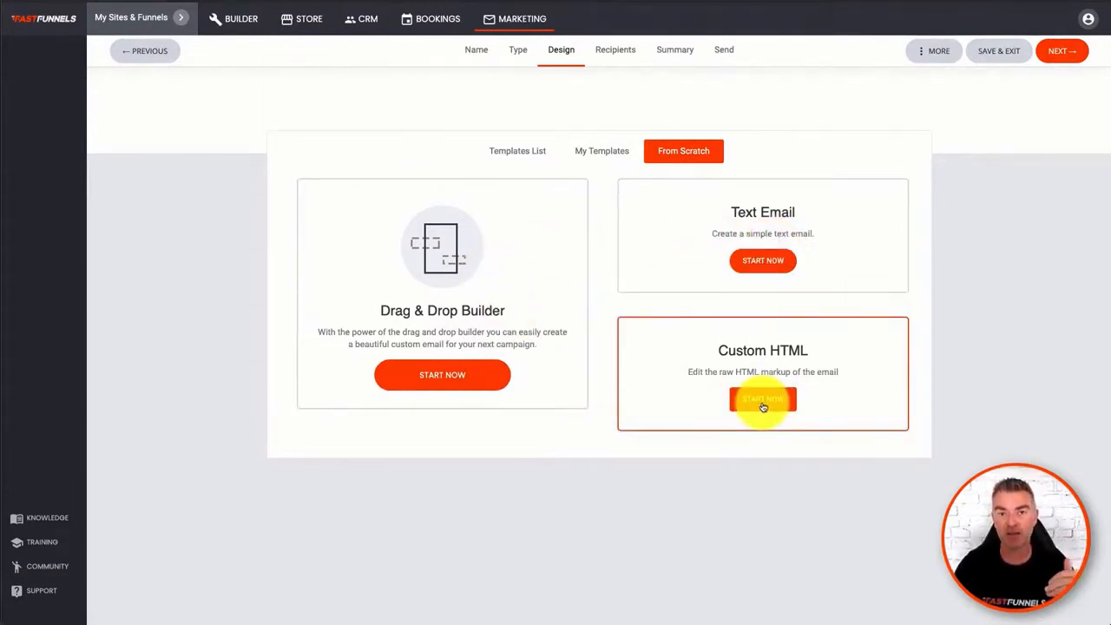
pyautogui.click(590, 160)
pyautogui.click(526, 153)
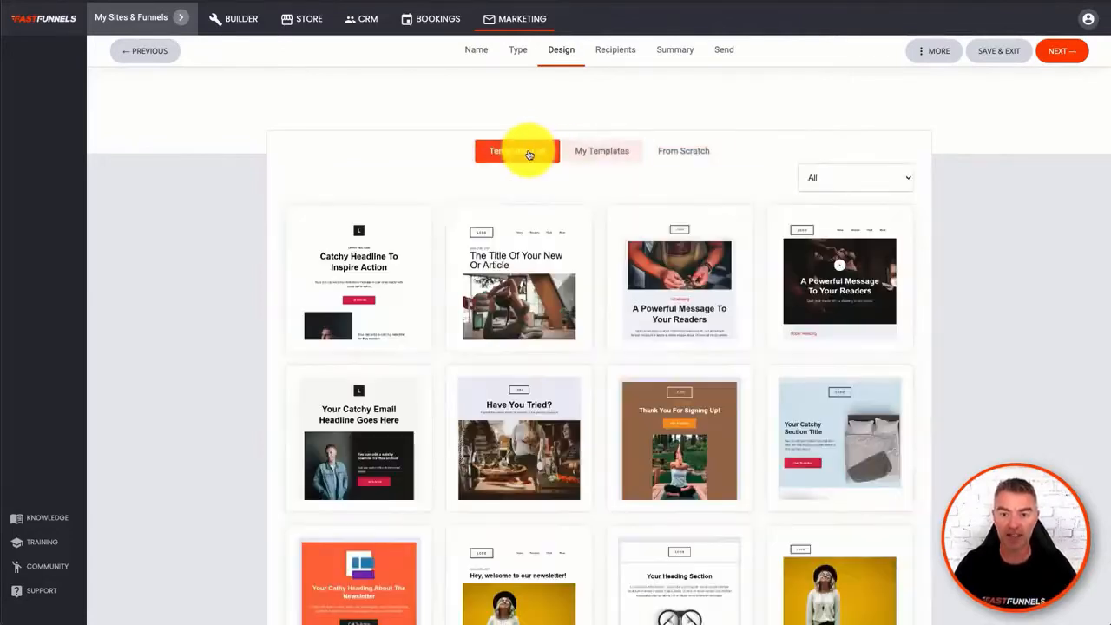
# - Choose the "Your Catchy Email Headline Goes Here" template for the campaign and review its full layout
pyautogui.scroll(-2, 564, 396)
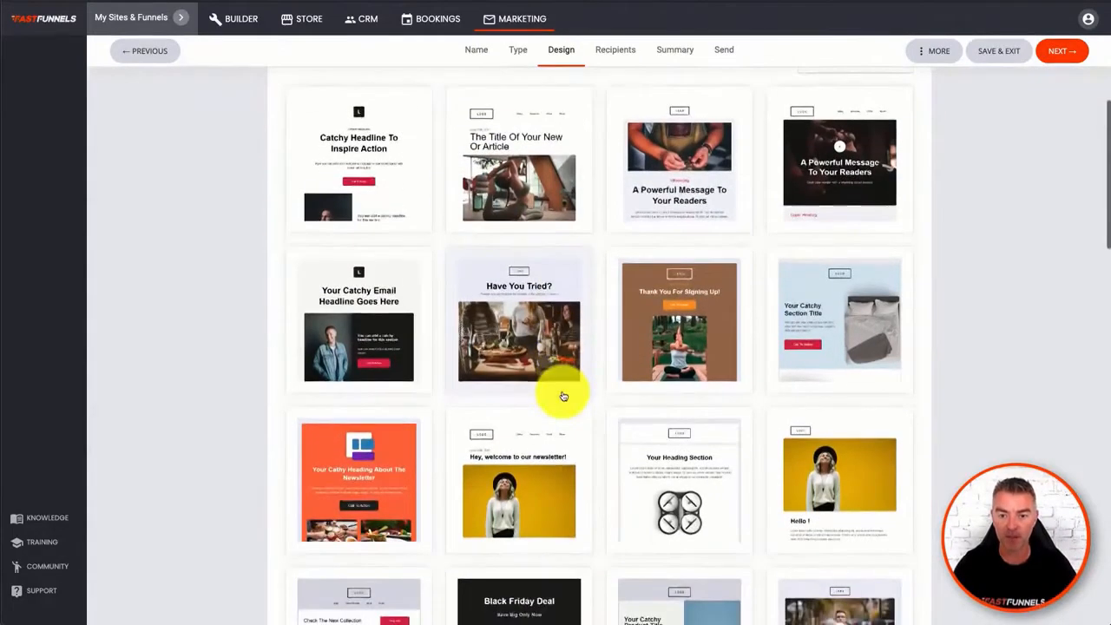
pyautogui.click(376, 334)
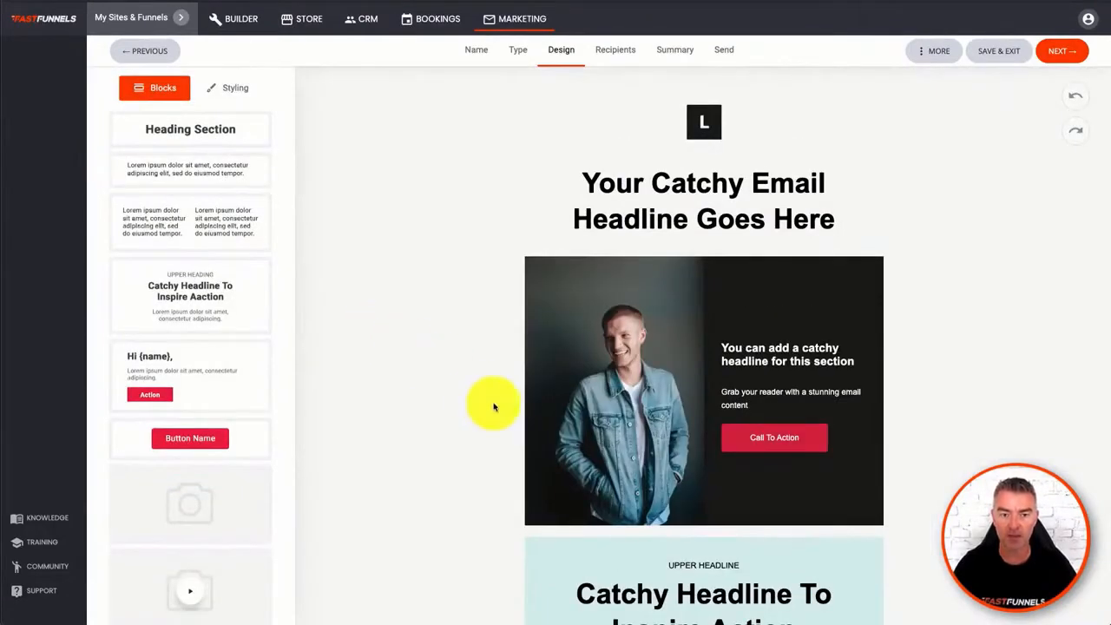
pyautogui.scroll(-6, 493, 406)
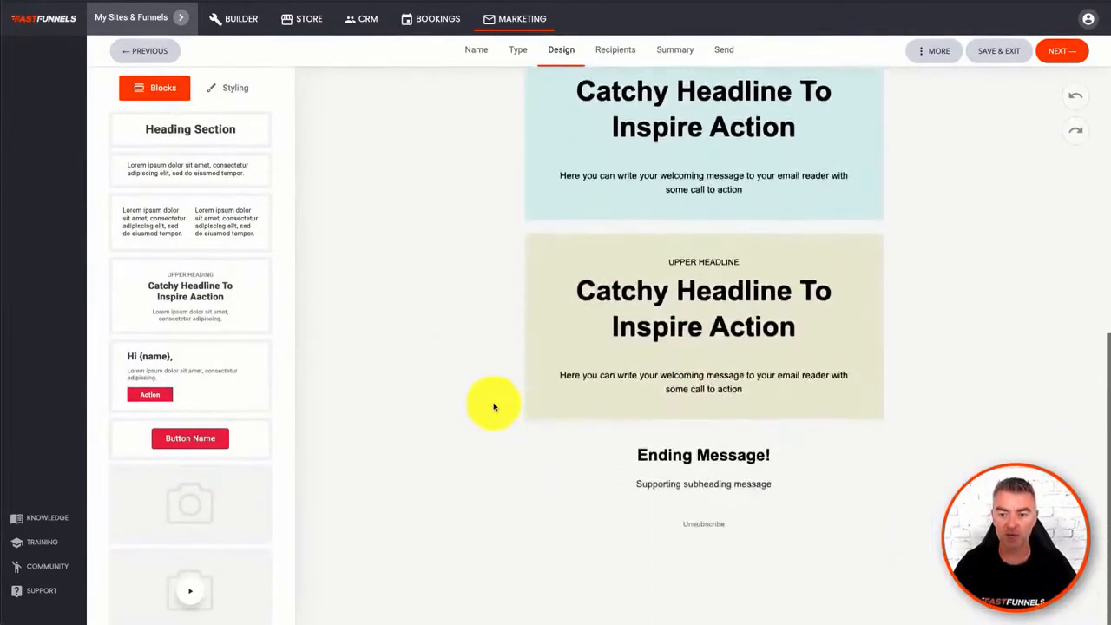
pyautogui.scroll(6, 493, 407)
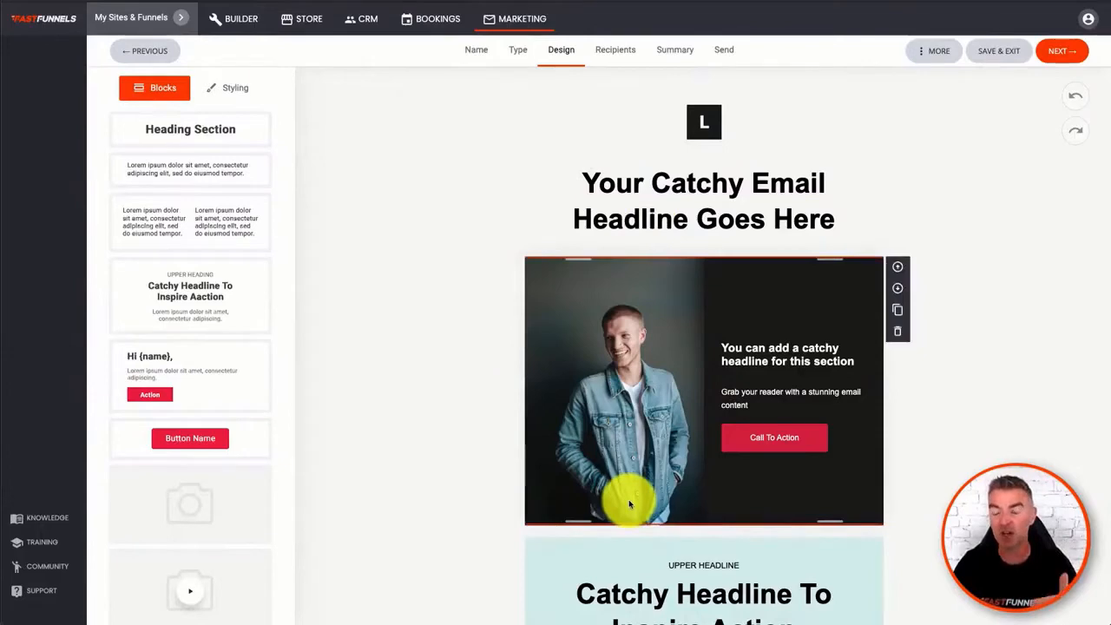
# - Replace the email's main headline text with "Your Main heading Goes Here"
pyautogui.scroll(-3, 630, 503)
pyautogui.scroll(-3, 628, 504)
pyautogui.scroll(8, 603, 252)
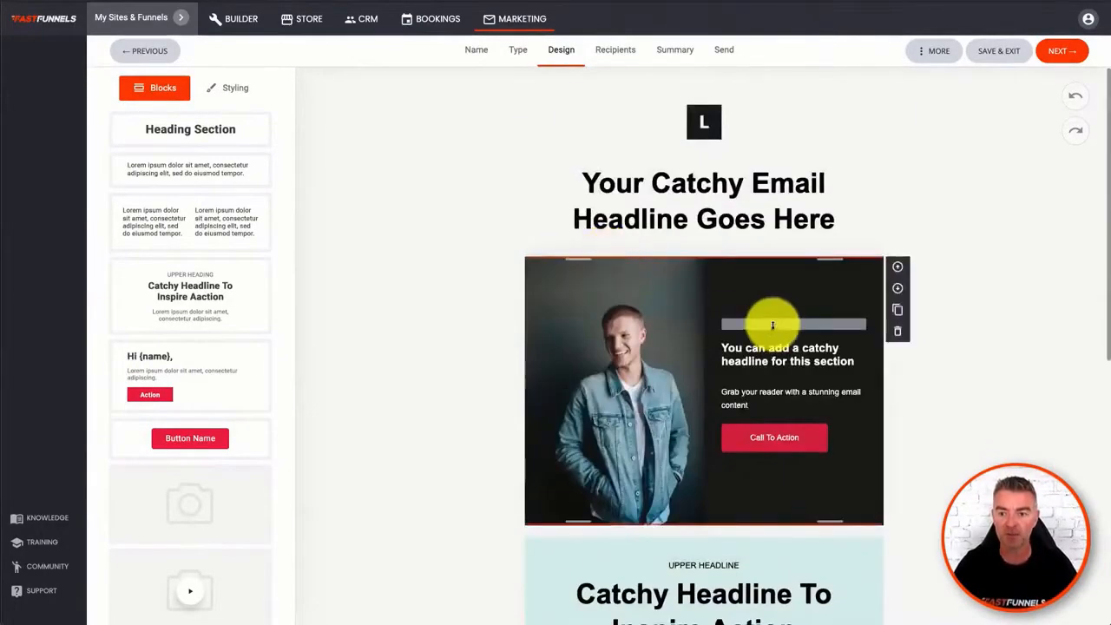
pyautogui.click(665, 188)
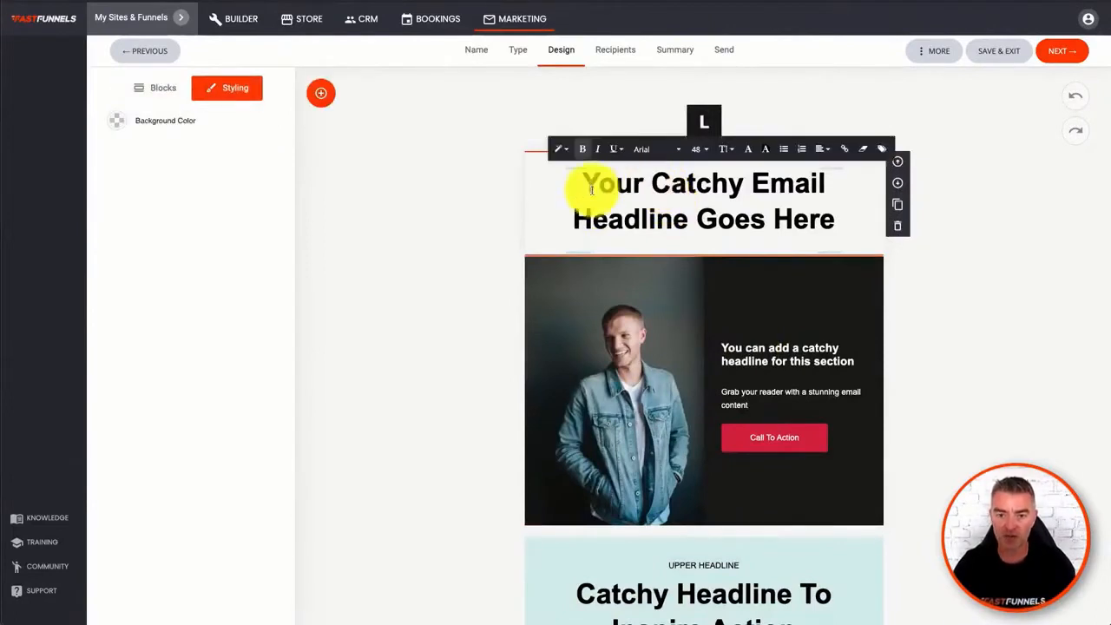
pyautogui.moveTo(587, 179); pyautogui.dragTo(850, 234)
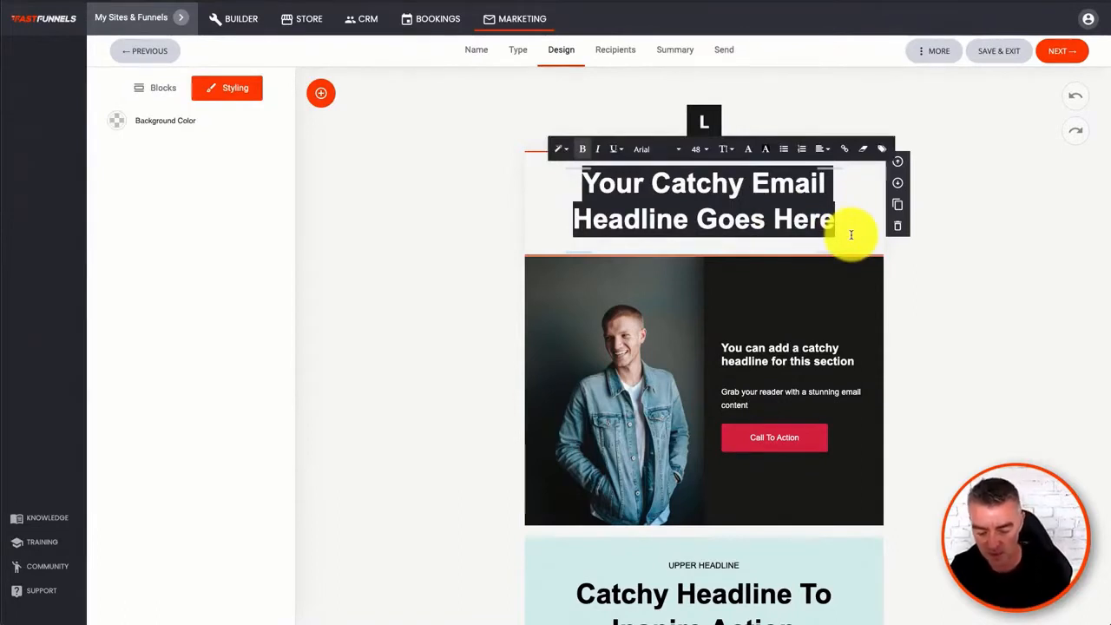
pyautogui.write('Your Main h')
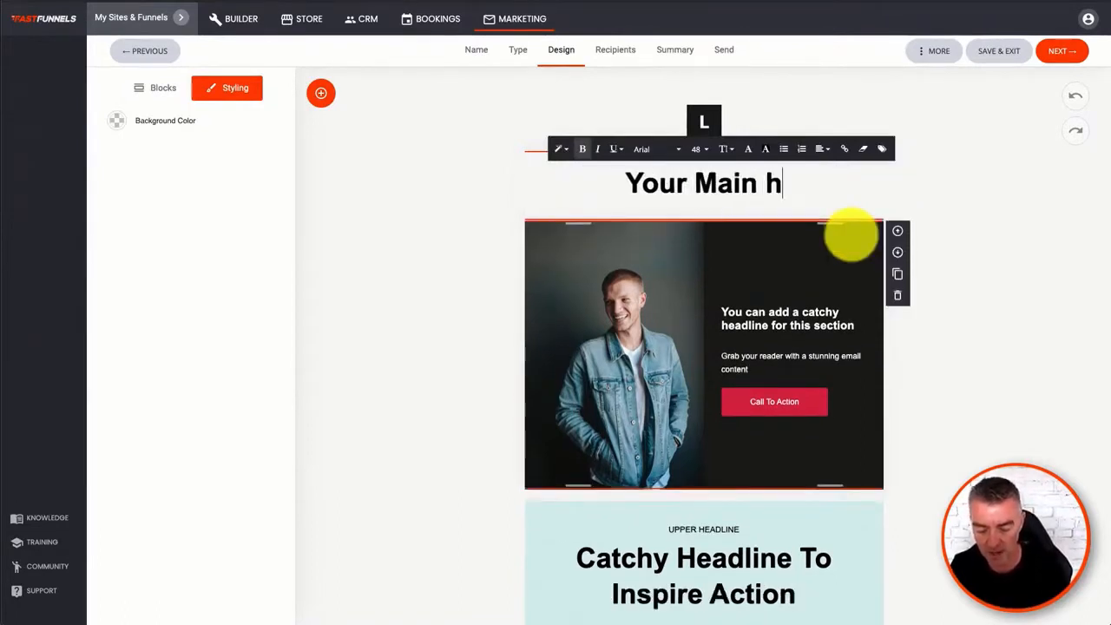
pyautogui.write('eading Goes here')
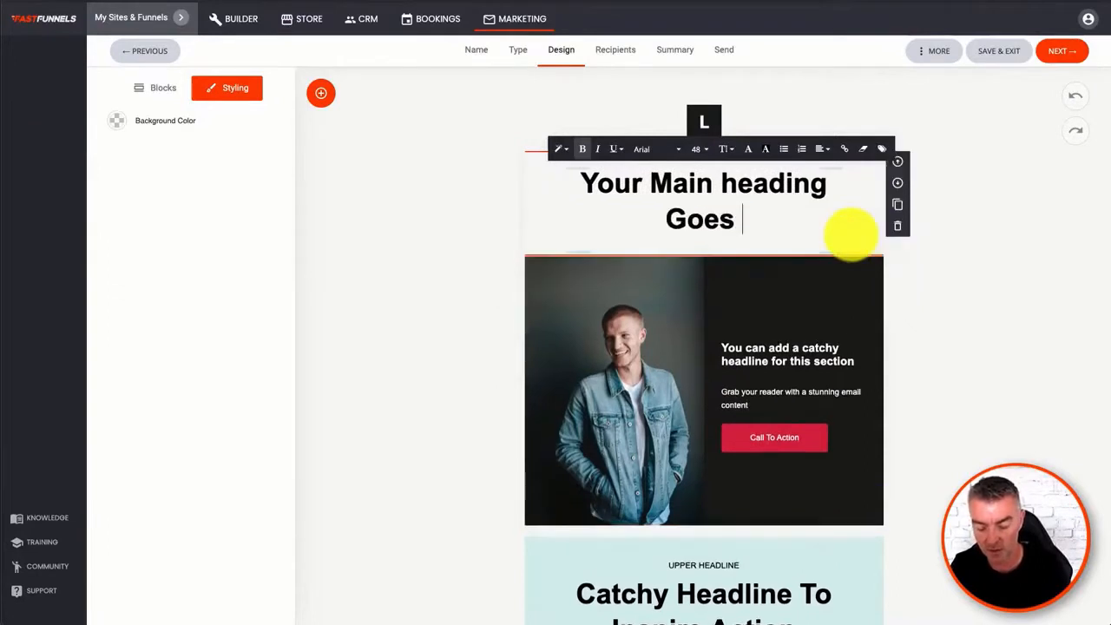
pyautogui.press('BackSpace')
pyautogui.press('BackSpace')
pyautogui.press('BackSpace')
pyautogui.press('BackSpace')
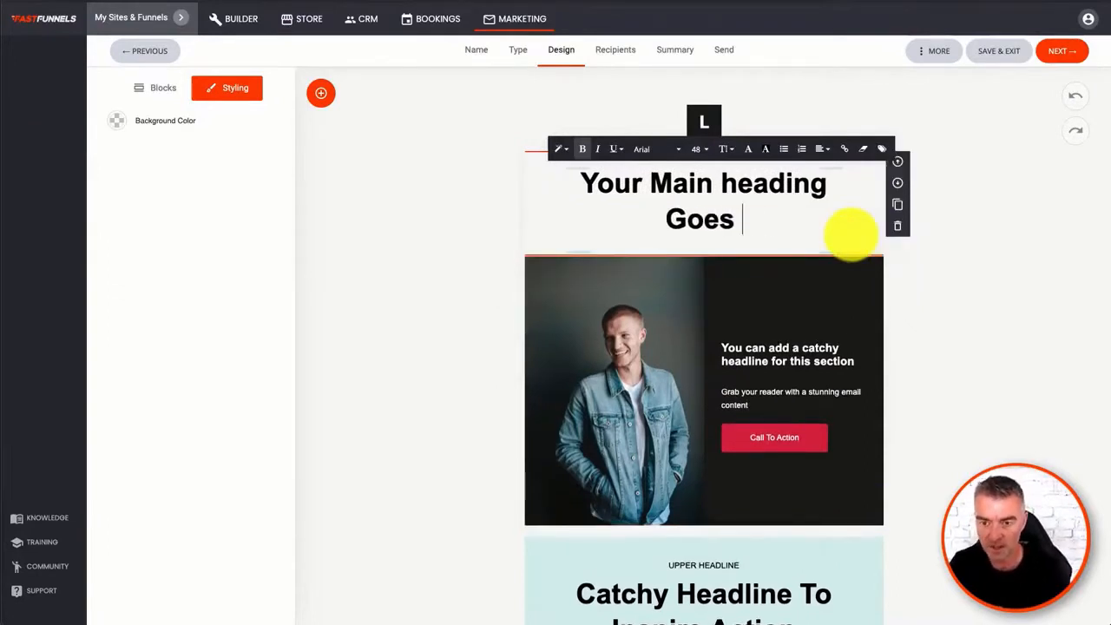
pyautogui.write('Here')
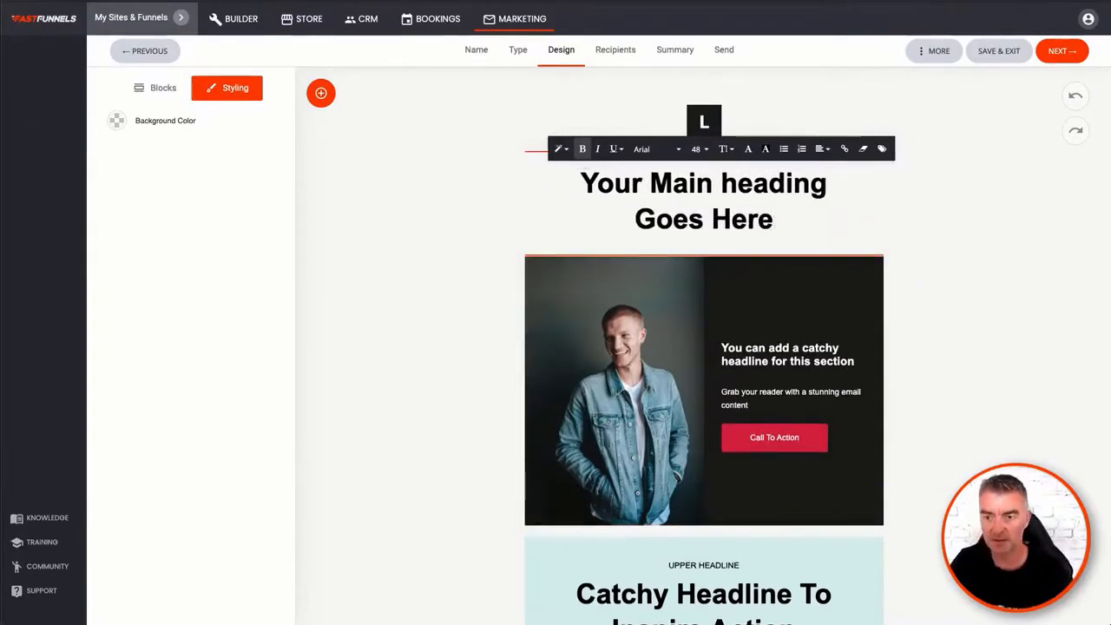
pyautogui.click(992, 368)
# - Change the whole main headline's text colour to dark red, hex 894747
pyautogui.doubleClick(751, 208)
pyautogui.click(791, 233)
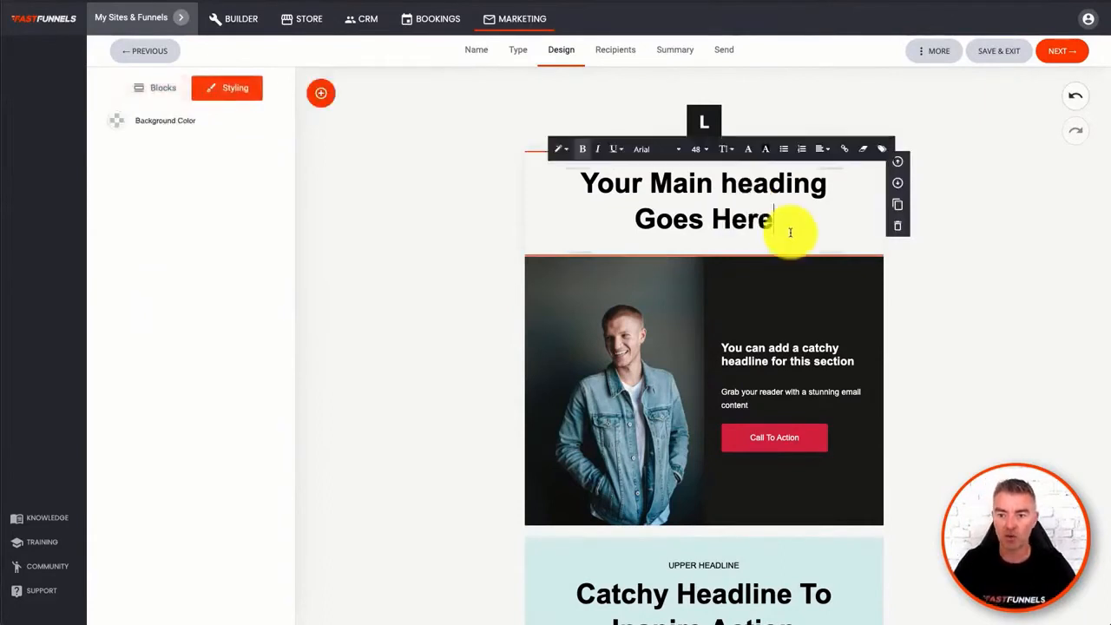
pyautogui.moveTo(772, 222); pyautogui.dragTo(591, 184)
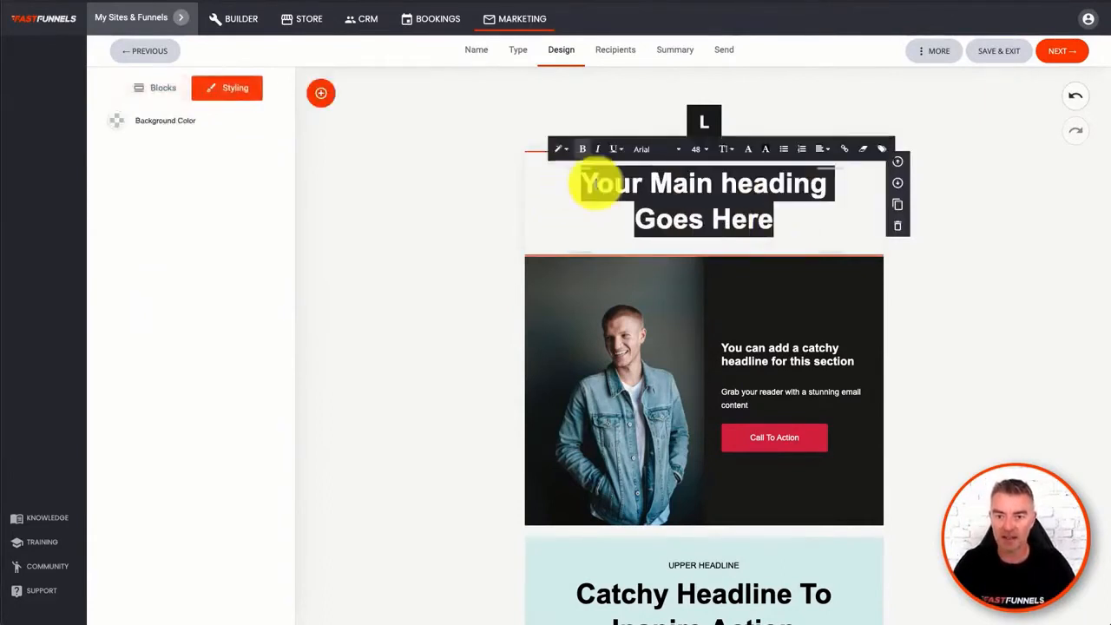
pyautogui.click(748, 150)
pyautogui.click(829, 192)
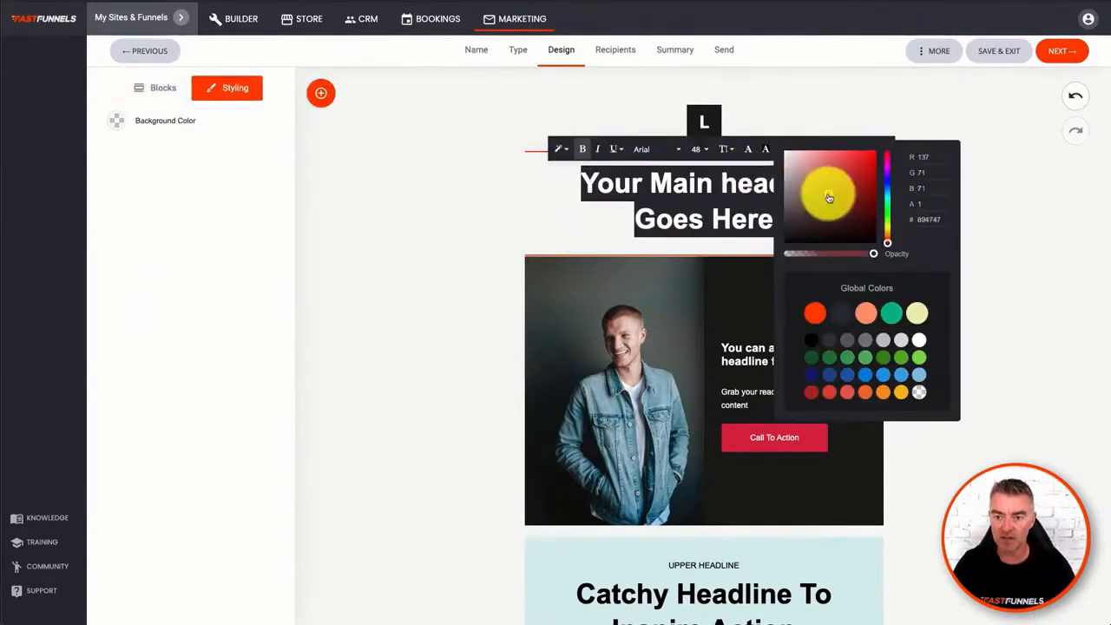
# - Try recolouring the headline with several global colours, an orange shade (CD592A) and a blue shade
pyautogui.click(817, 313)
pyautogui.click(842, 315)
pyautogui.click(866, 314)
pyautogui.click(816, 313)
pyautogui.click(866, 310)
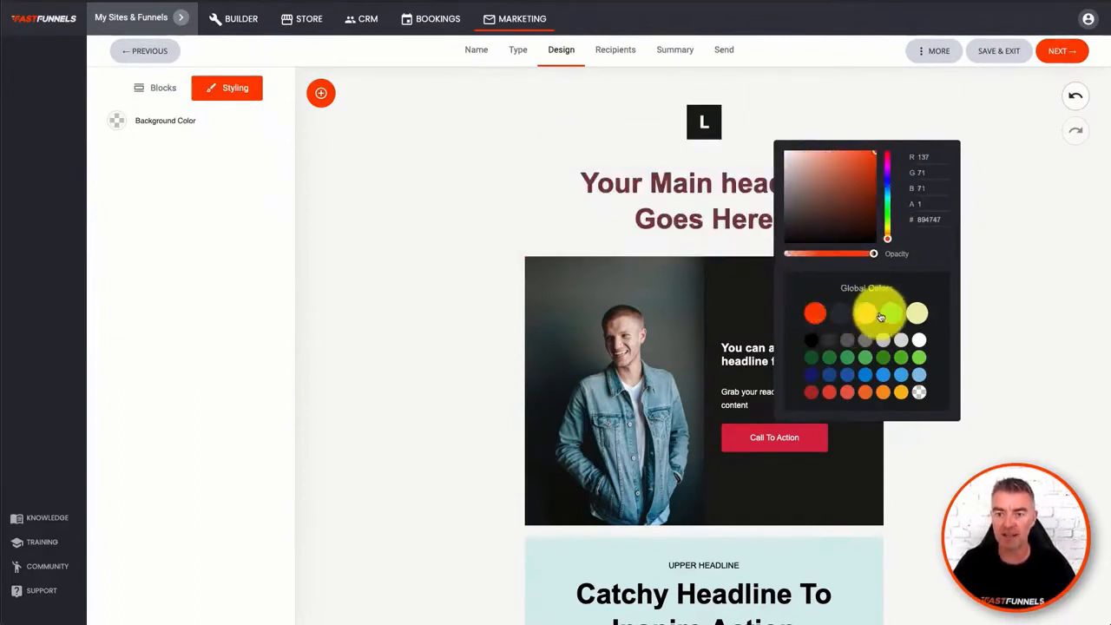
pyautogui.click(843, 220)
pyautogui.moveTo(843, 220)
pyautogui.mouseDown()
pyautogui.moveTo(831, 194)
pyautogui.moveTo(856, 169)
pyautogui.mouseUp()
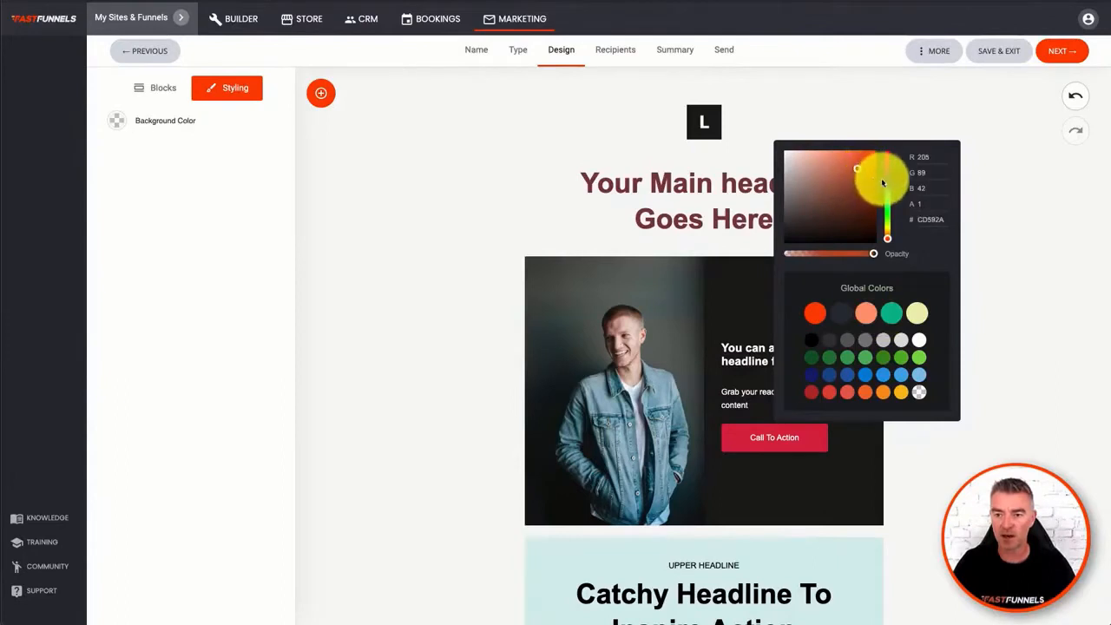
pyautogui.click(887, 183)
pyautogui.click(819, 179)
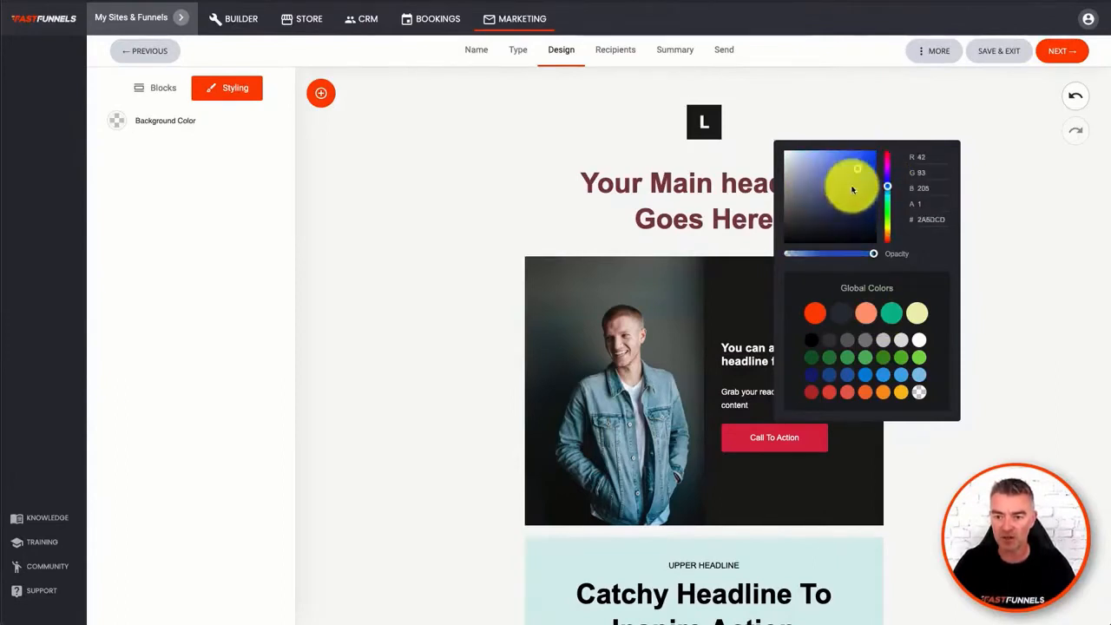
pyautogui.click(731, 189)
pyautogui.click(672, 218)
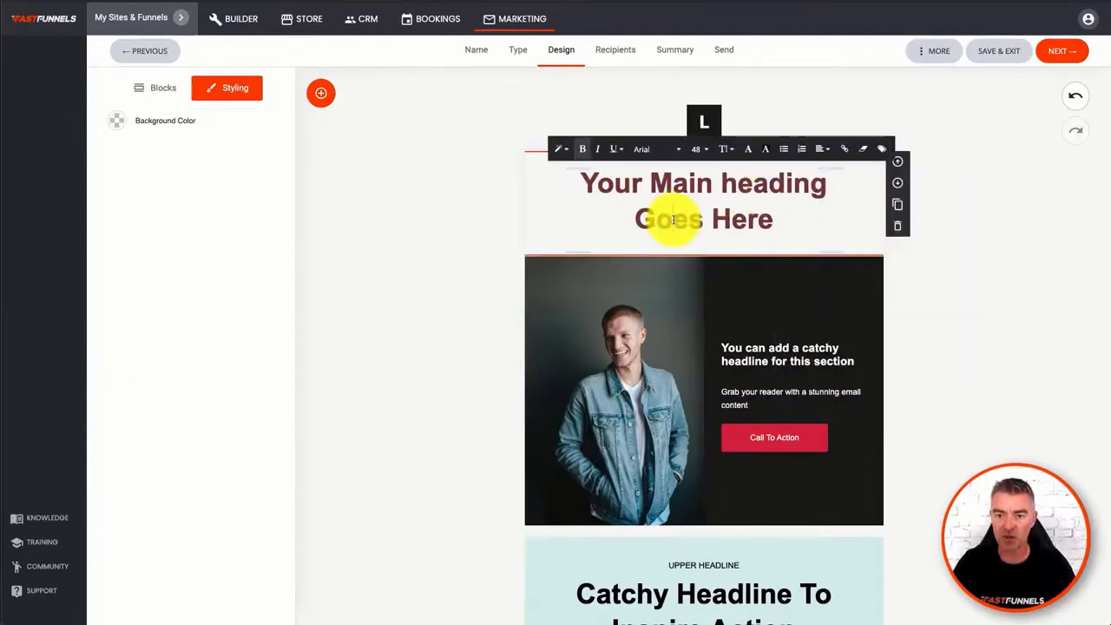
pyautogui.moveTo(773, 227); pyautogui.dragTo(561, 191)
pyautogui.click(738, 204)
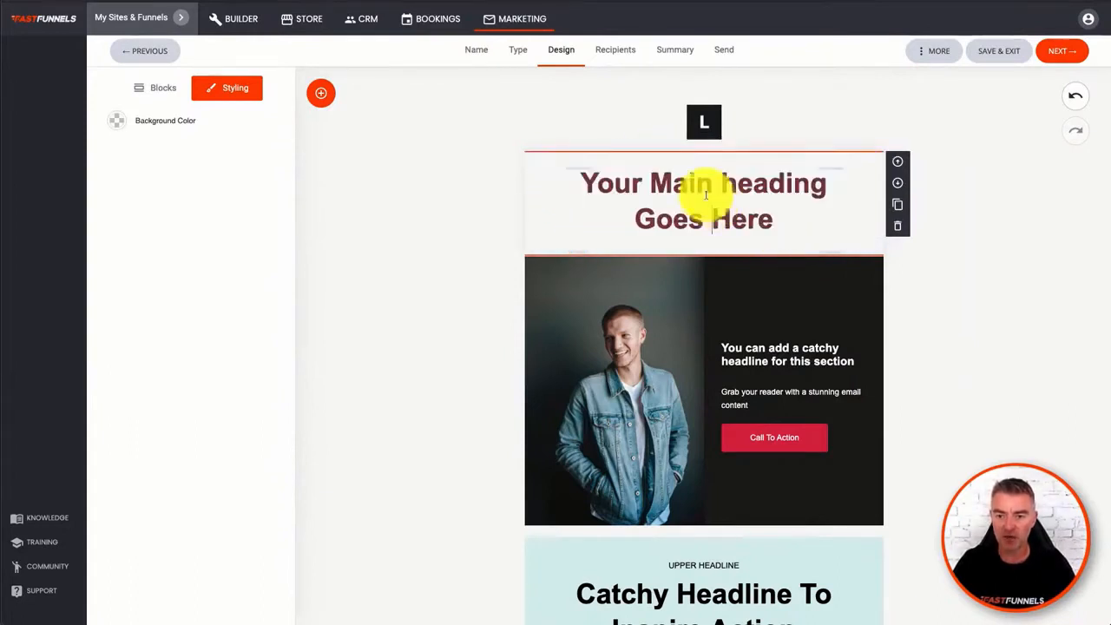
pyautogui.moveTo(569, 183); pyautogui.dragTo(856, 203)
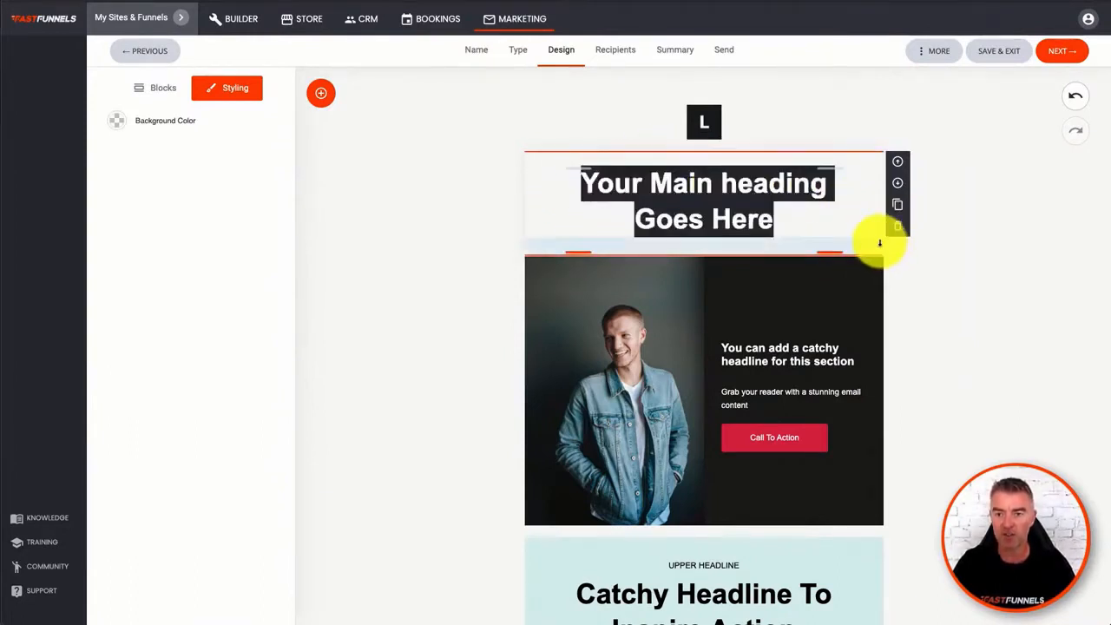
pyautogui.click(832, 222)
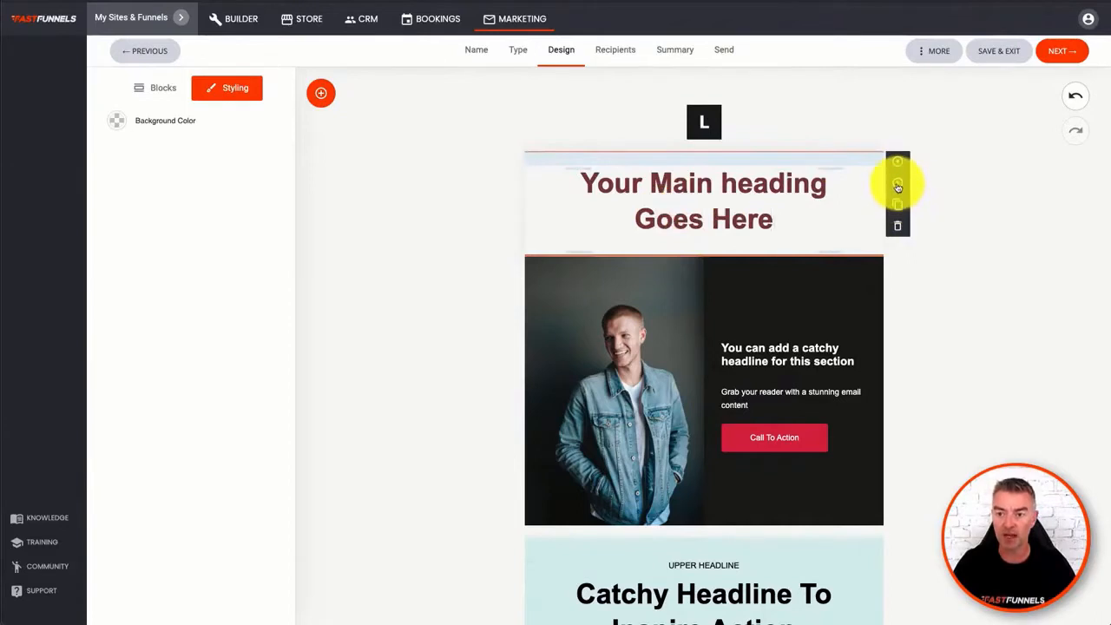
# - Move the headline section below the photo section and back above it, and duplicate the headline section
pyautogui.click(897, 186)
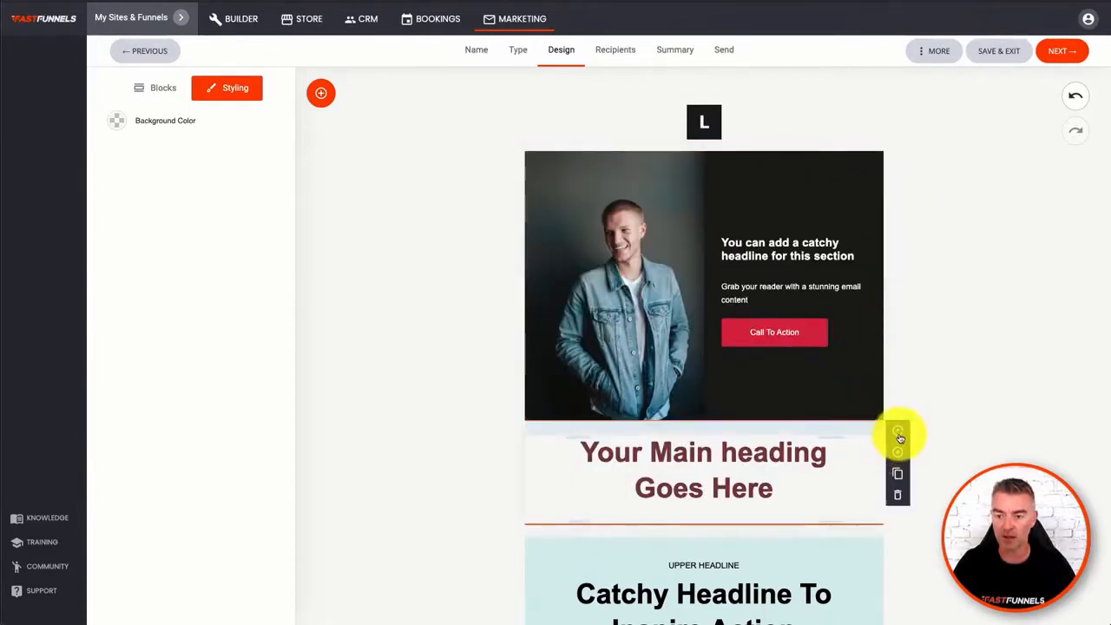
pyautogui.click(898, 433)
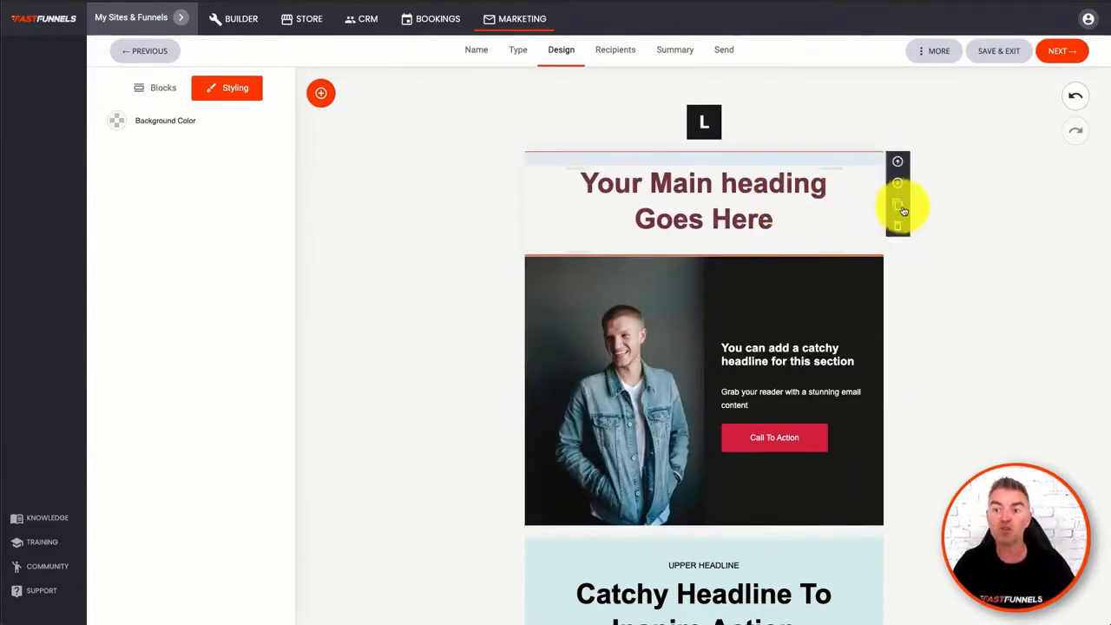
pyautogui.click(899, 207)
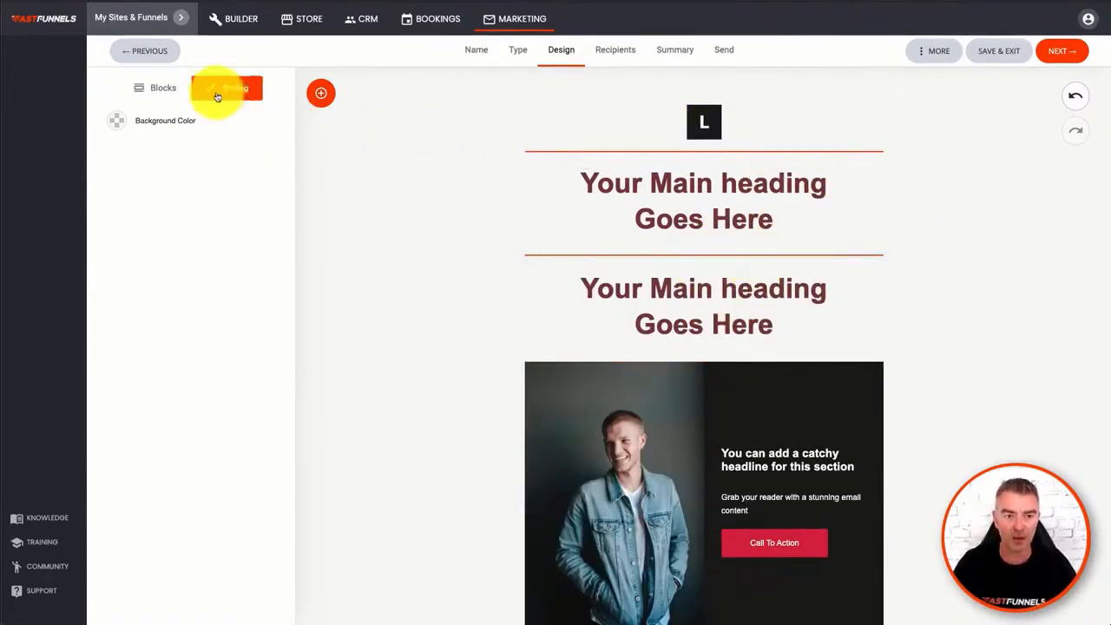
# - Add the block with an image beside a section heading, text and action button between the duplicated headline and the photo section
pyautogui.click(156, 88)
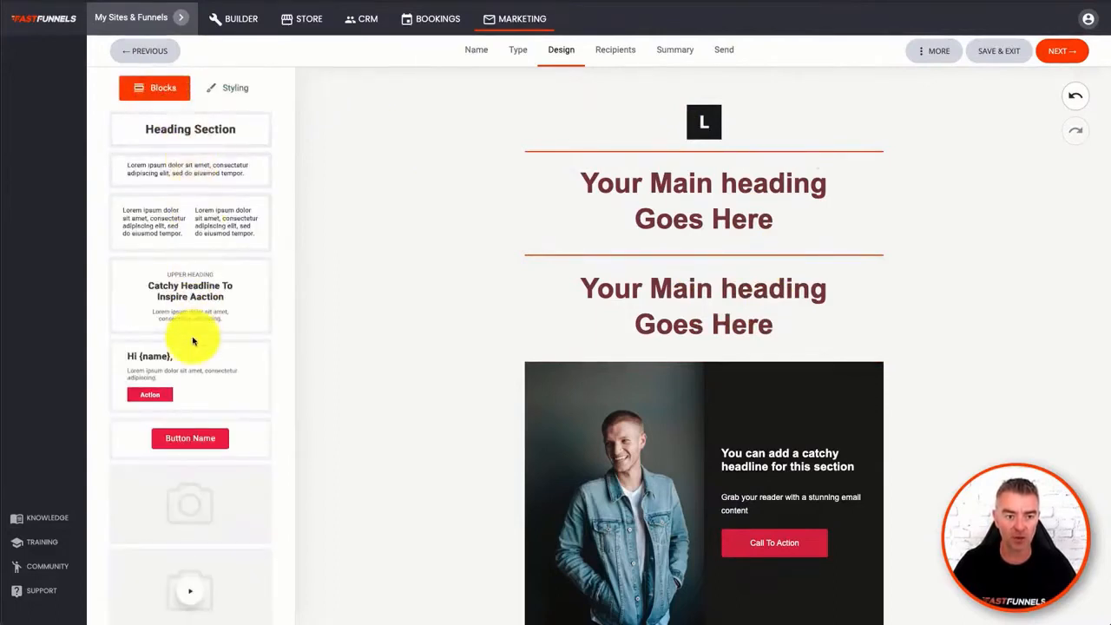
pyautogui.scroll(-6, 191, 340)
pyautogui.scroll(-5, 193, 341)
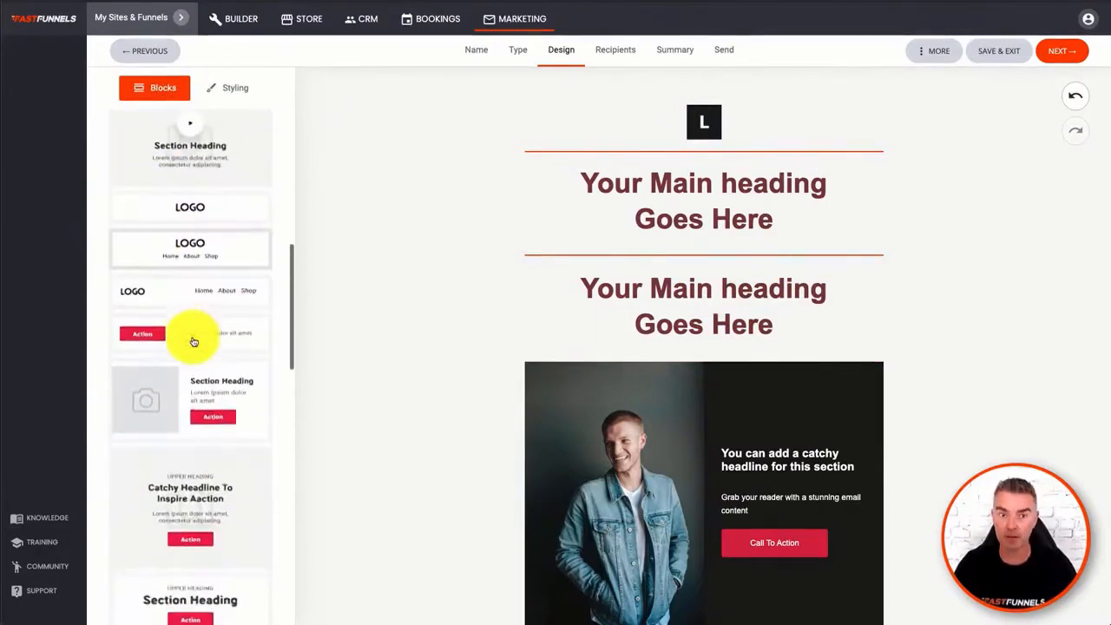
pyautogui.scroll(-2, 223, 391)
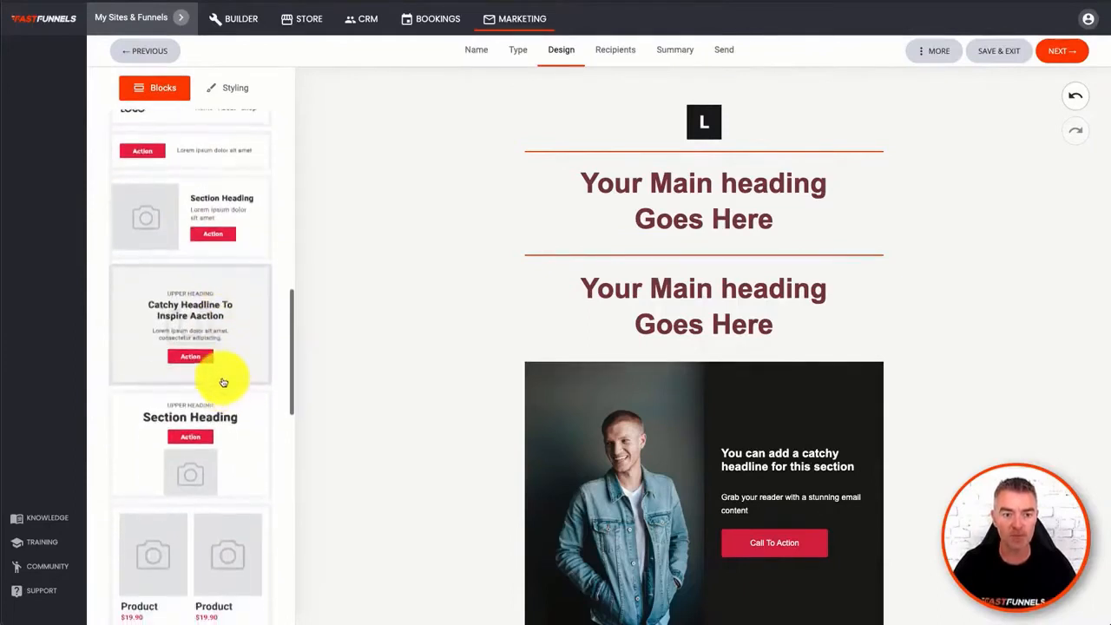
pyautogui.moveTo(168, 203); pyautogui.dragTo(652, 374)
pyautogui.scroll(-2, 814, 457)
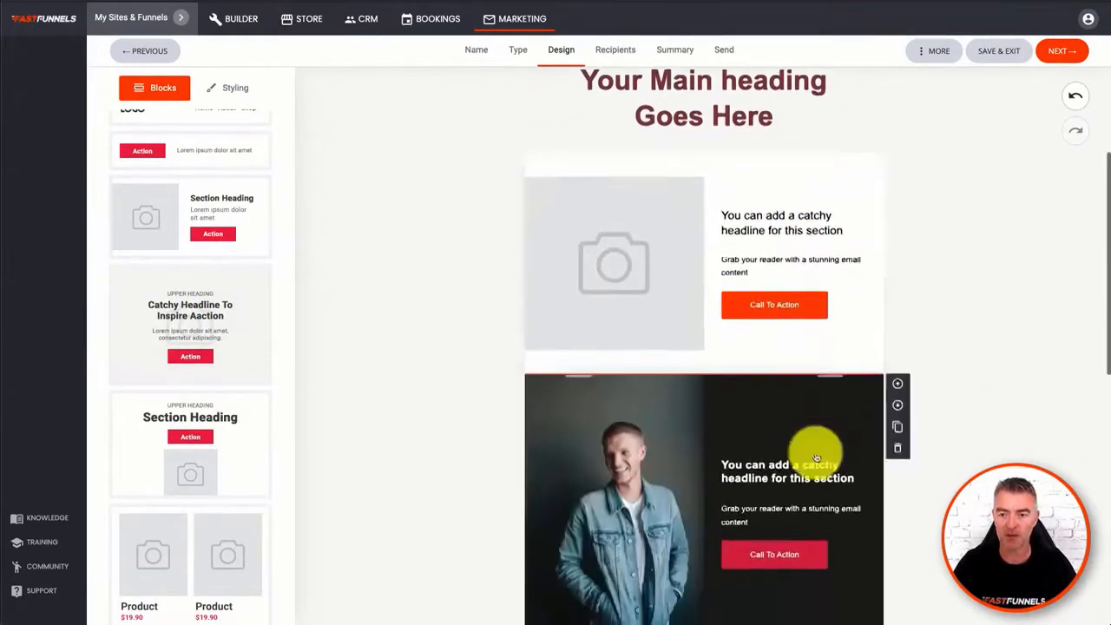
# - Set the background colour of the new image-and-text section to bright blue
pyautogui.click(639, 226)
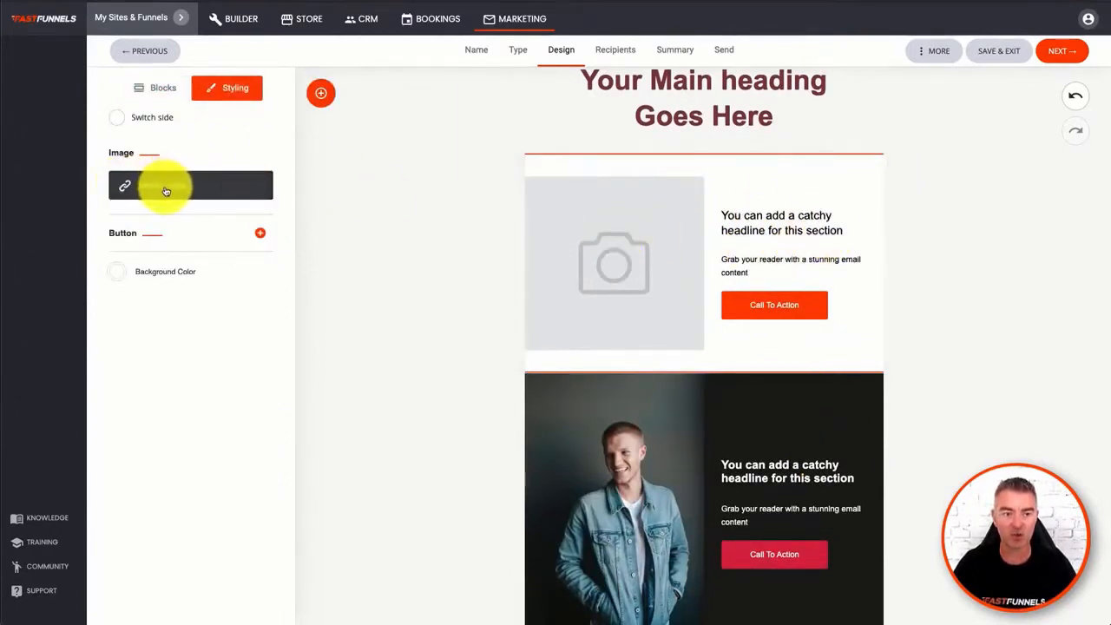
pyautogui.click(119, 278)
pyautogui.moveTo(162, 304); pyautogui.dragTo(207, 271)
pyautogui.click(211, 269)
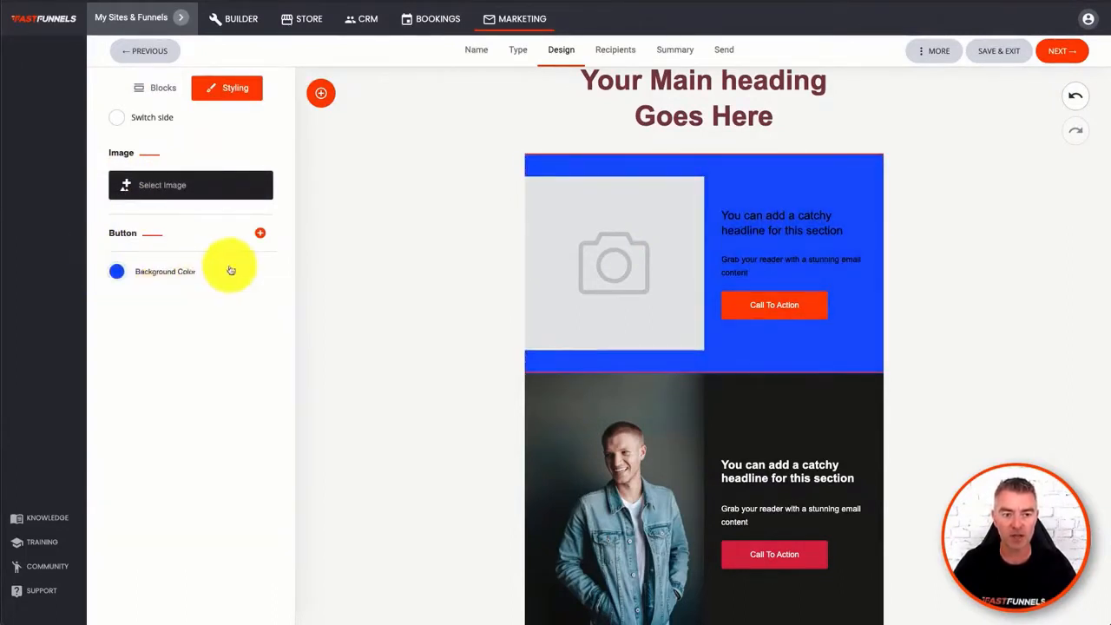
# - Set the call-to-action button background in the blue section to white (FFFFFF)
pyautogui.click(259, 233)
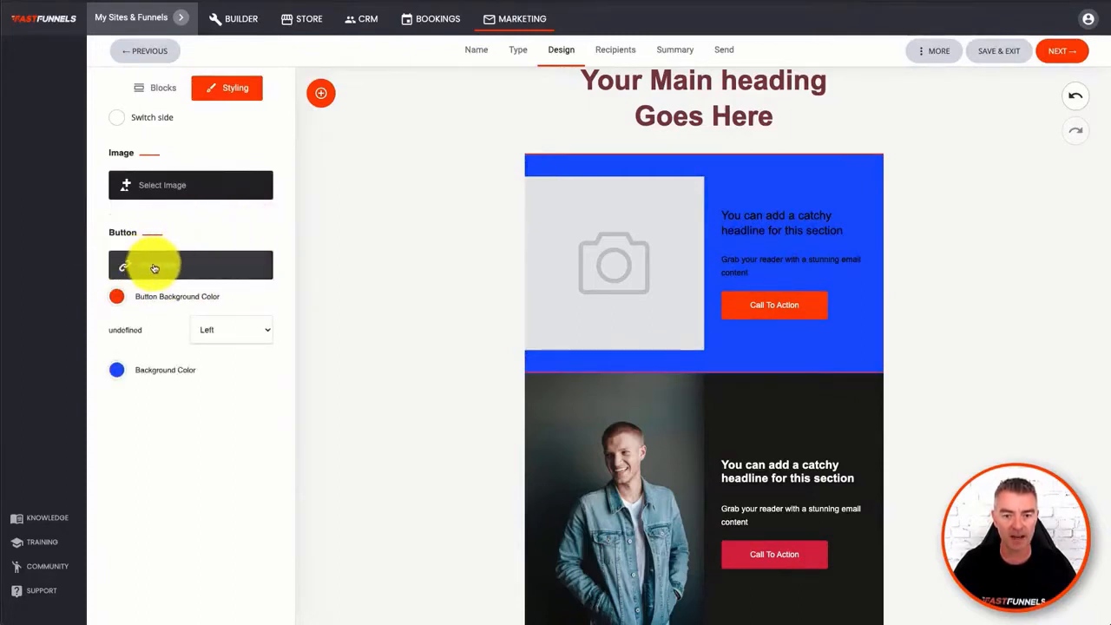
pyautogui.click(116, 296)
pyautogui.moveTo(174, 319); pyautogui.dragTo(105, 314)
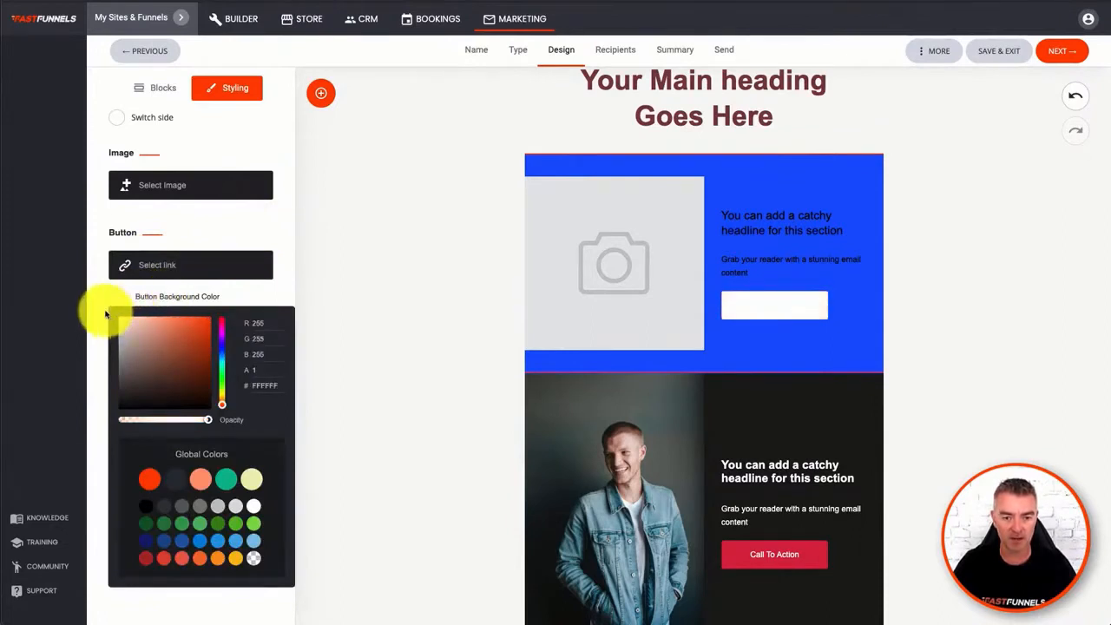
pyautogui.click(199, 296)
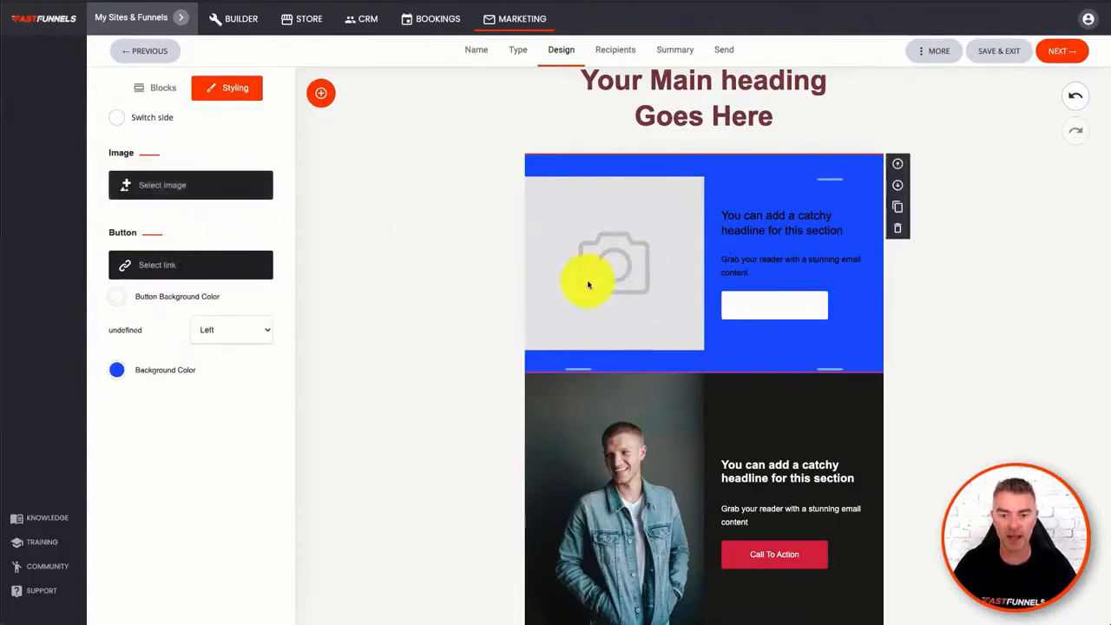
# - Switch the image and text sides of the blue section and return them to their original arrangement
pyautogui.click(120, 120)
pyautogui.click(113, 121)
pyautogui.click(115, 121)
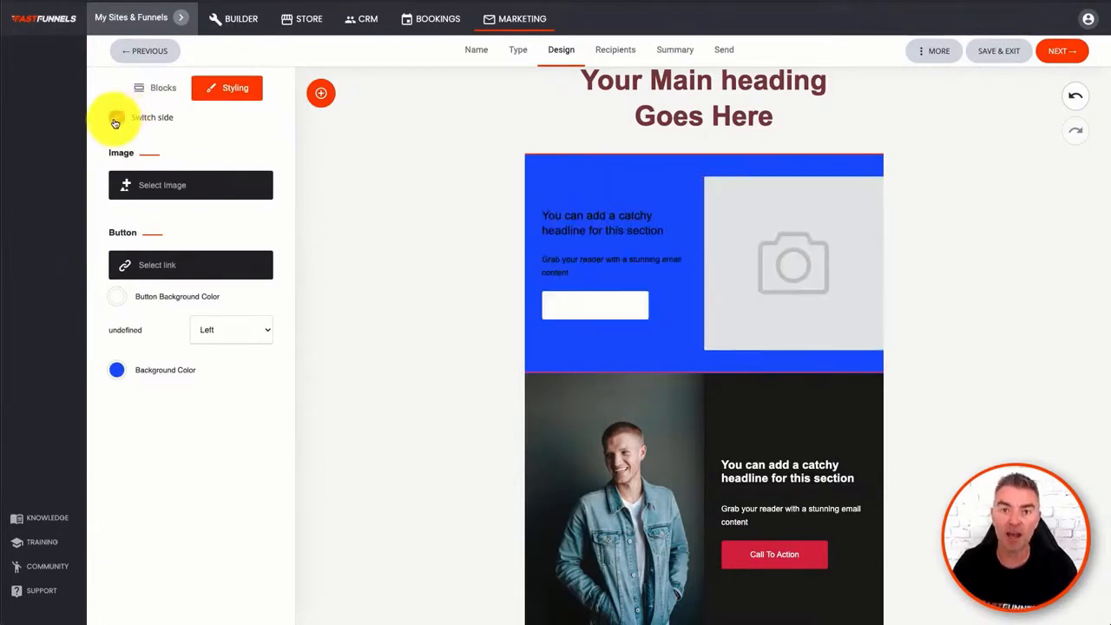
pyautogui.click(115, 121)
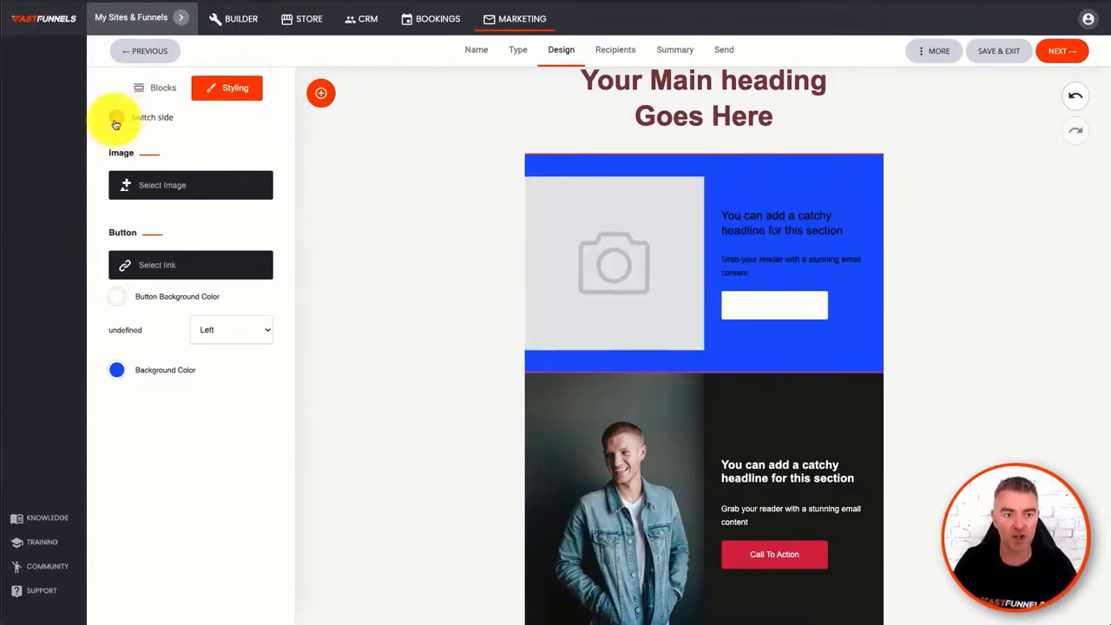
# - Set the blue section's call-to-action button background to a dark reddish brown and close the section's styling
pyautogui.click(116, 296)
pyautogui.click(186, 347)
pyautogui.click(350, 159)
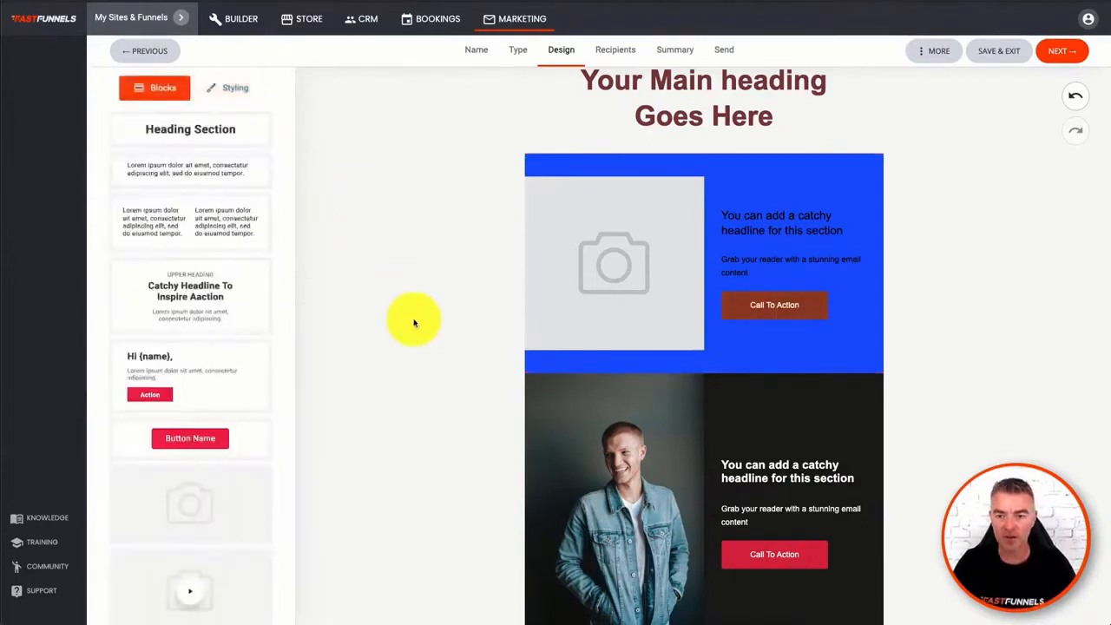
# - Add the "Catchy Headline To Inspire Aaction" block with a background image and action button directly above the blue section
pyautogui.scroll(-3, 223, 348)
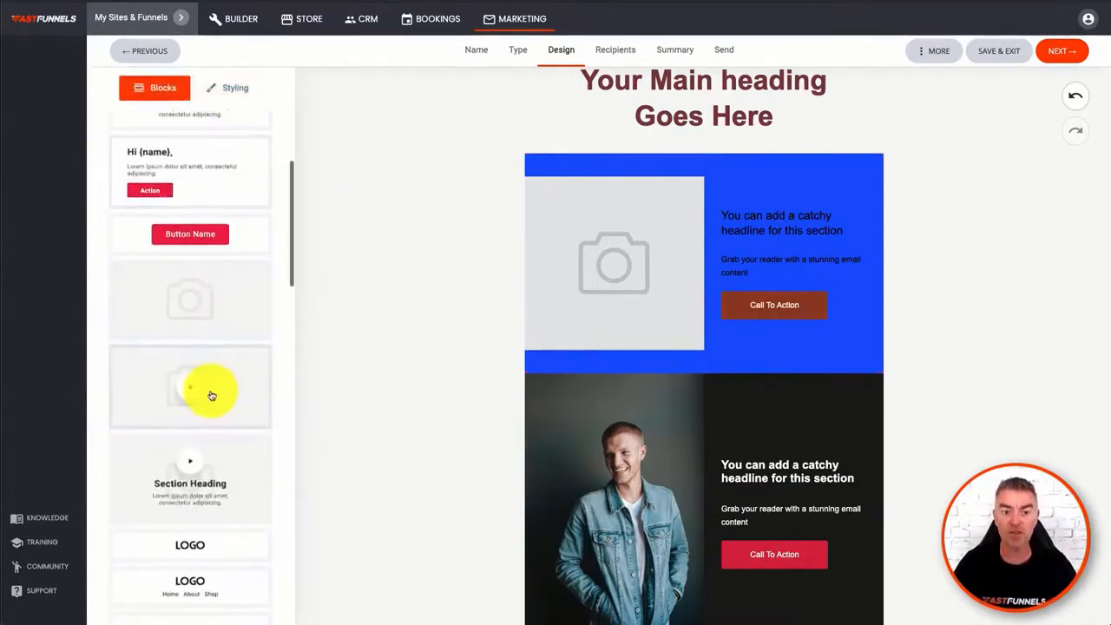
pyautogui.scroll(-3, 212, 396)
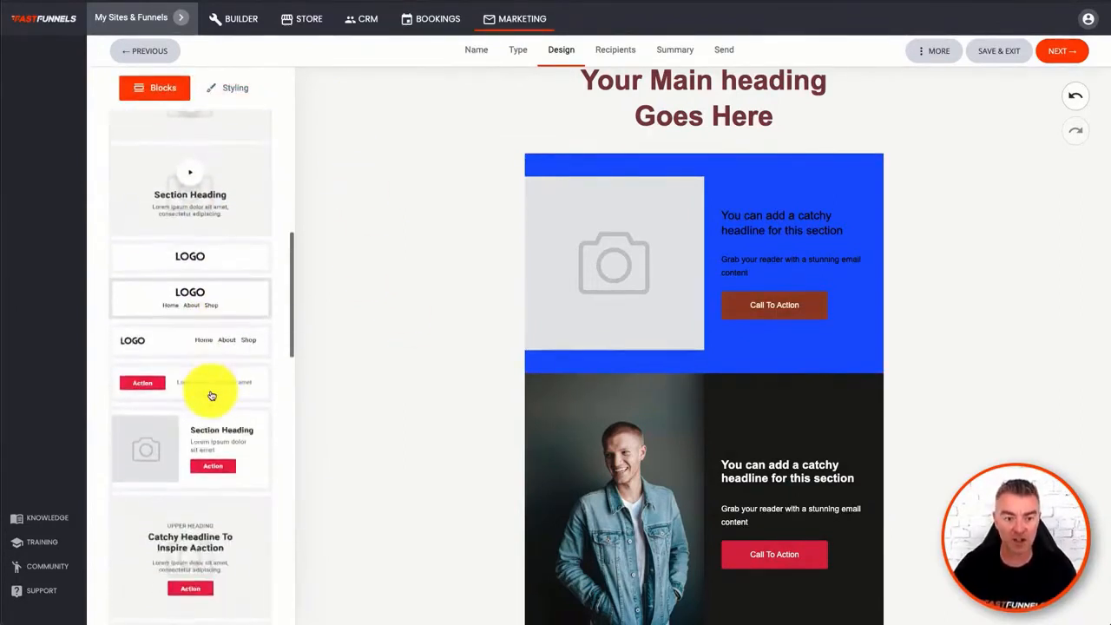
pyautogui.scroll(-3, 208, 450)
pyautogui.moveTo(202, 305); pyautogui.dragTo(705, 189)
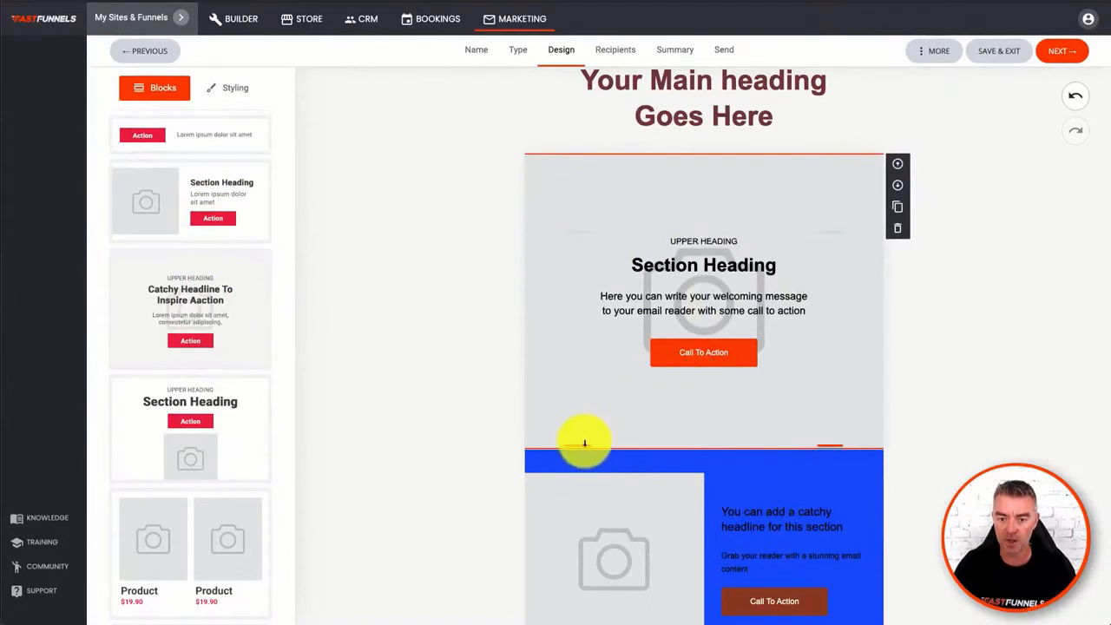
# - Reduce the bottom spacing of the background-image section above the blue section, and check the additional design options before closing its styling
pyautogui.moveTo(584, 446)
pyautogui.mouseDown()
pyautogui.moveTo(581, 335)
pyautogui.moveTo(581, 461)
pyautogui.moveTo(583, 405)
pyautogui.moveTo(578, 426)
pyautogui.mouseUp()
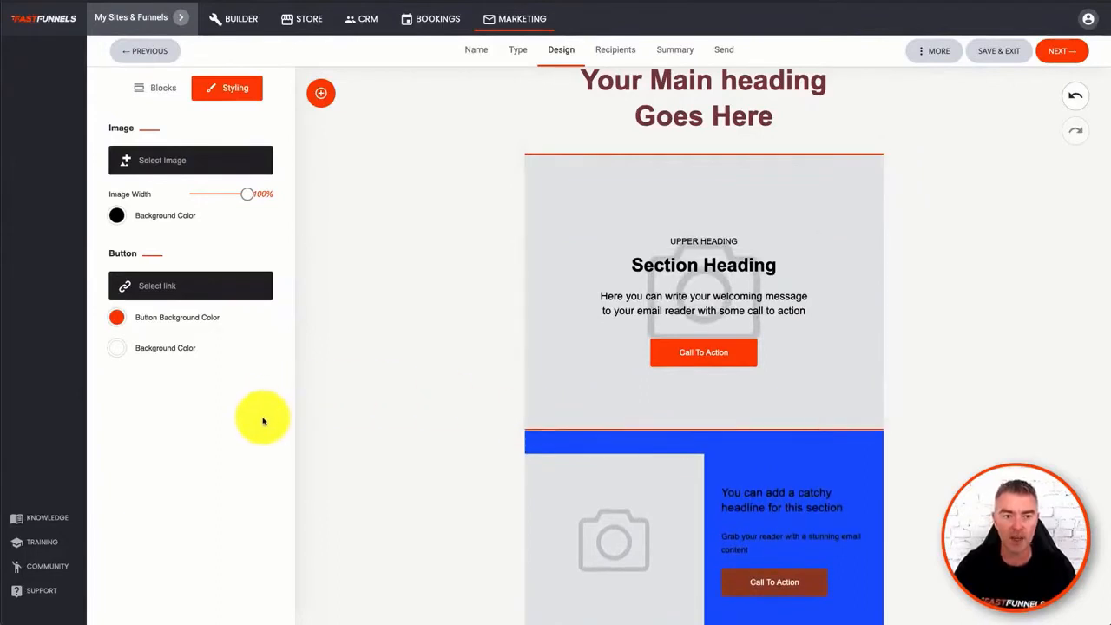
pyautogui.scroll(3, 397, 278)
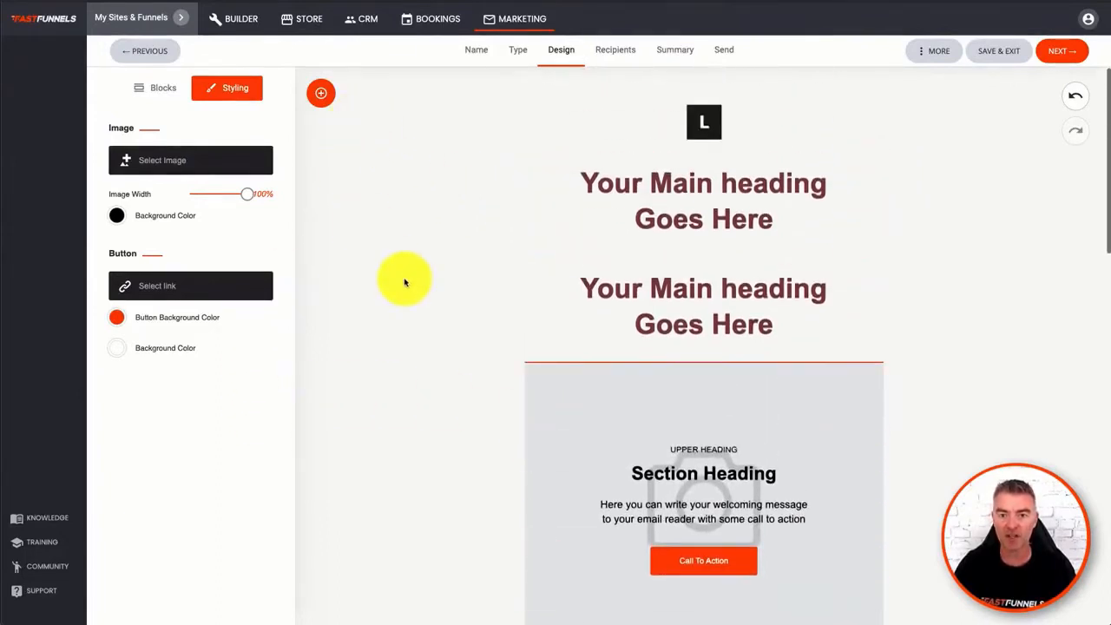
pyautogui.click(929, 57)
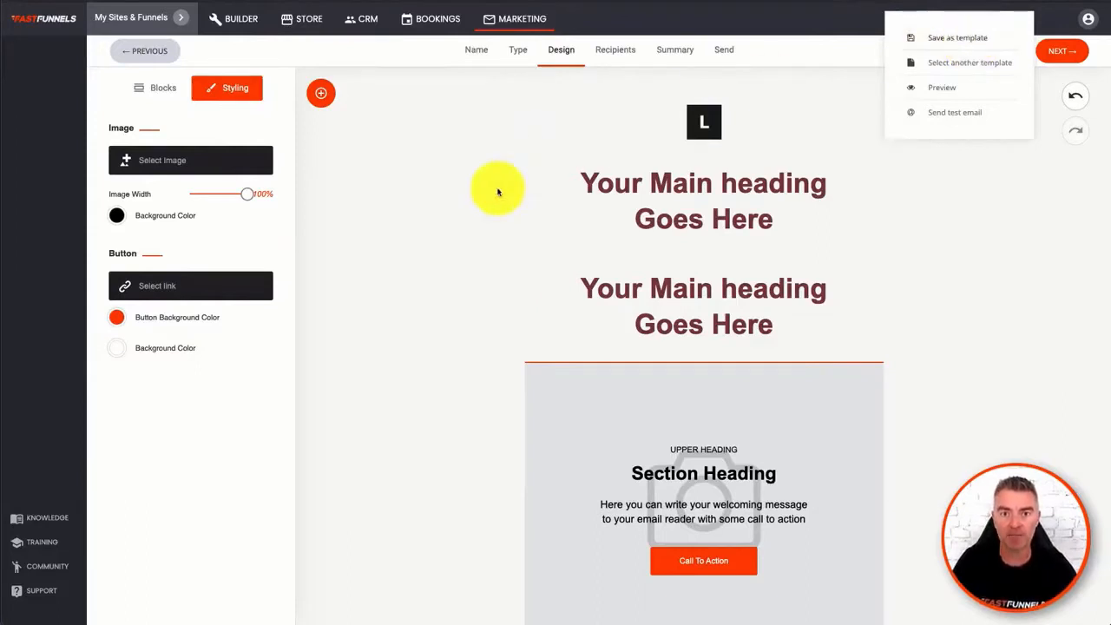
pyautogui.click(451, 223)
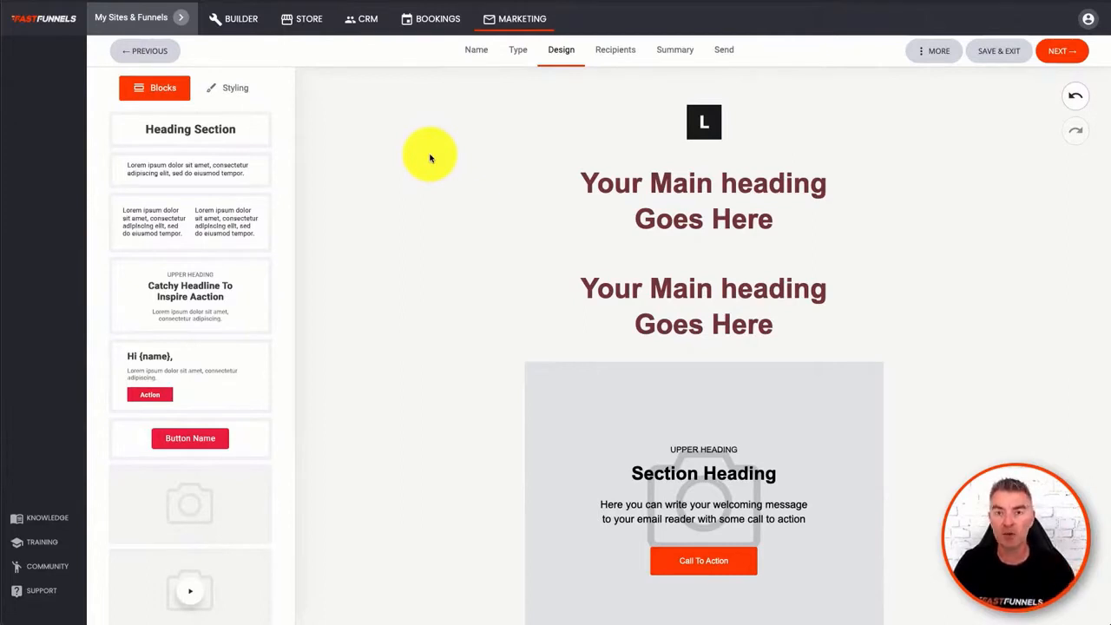
# - Preview the email in desktop and mobile views, reviewing its content in each, and close the preview
pyautogui.click(933, 61)
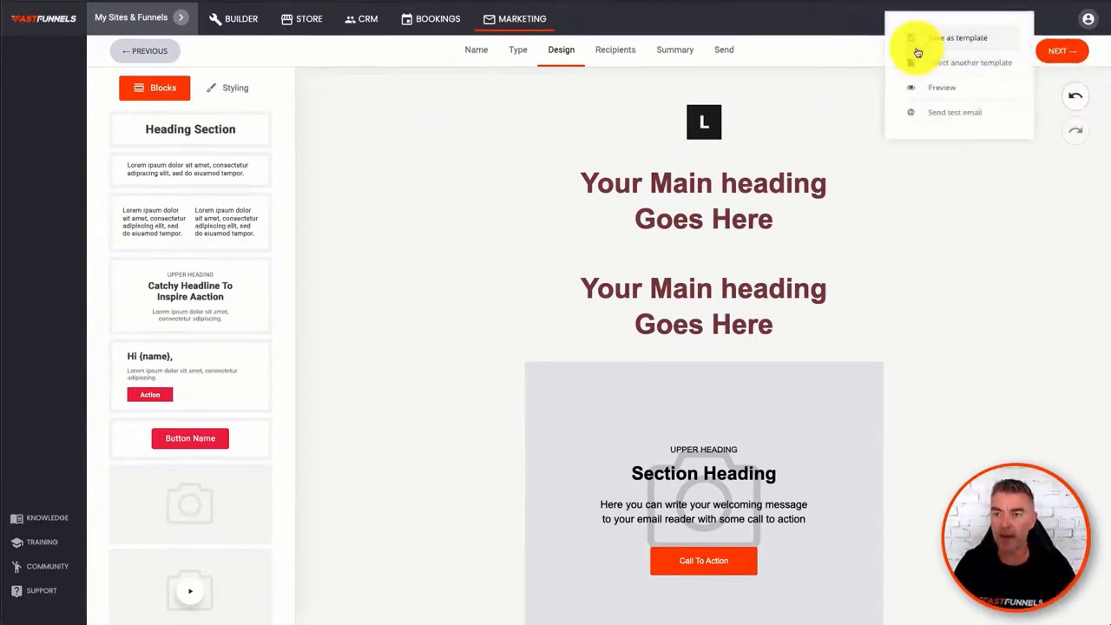
pyautogui.click(941, 89)
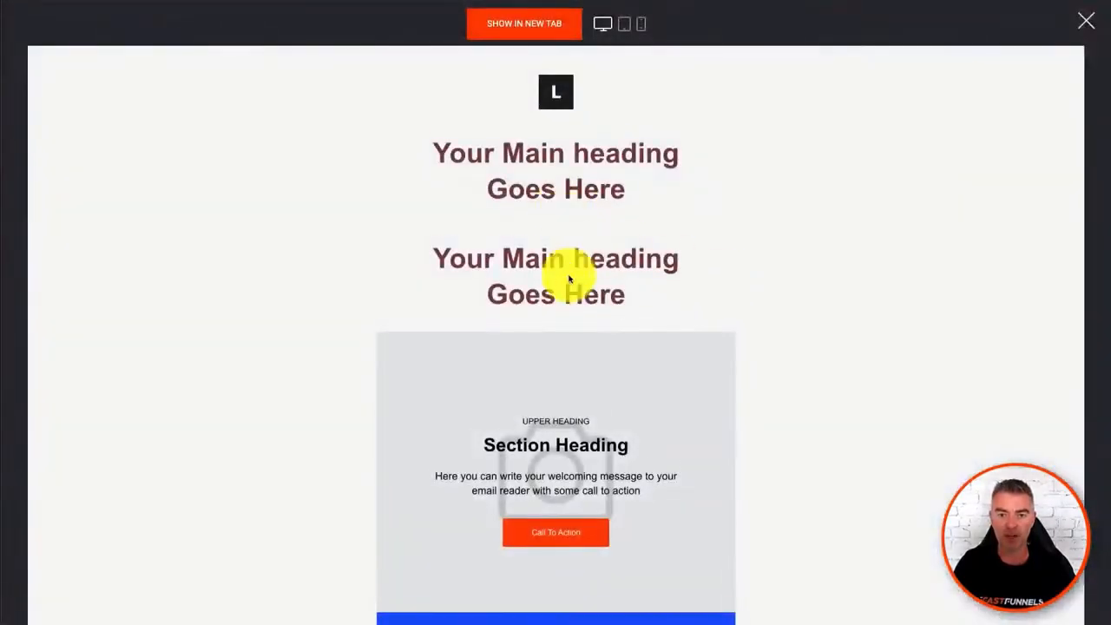
pyautogui.scroll(-6, 570, 281)
pyautogui.scroll(6, 571, 278)
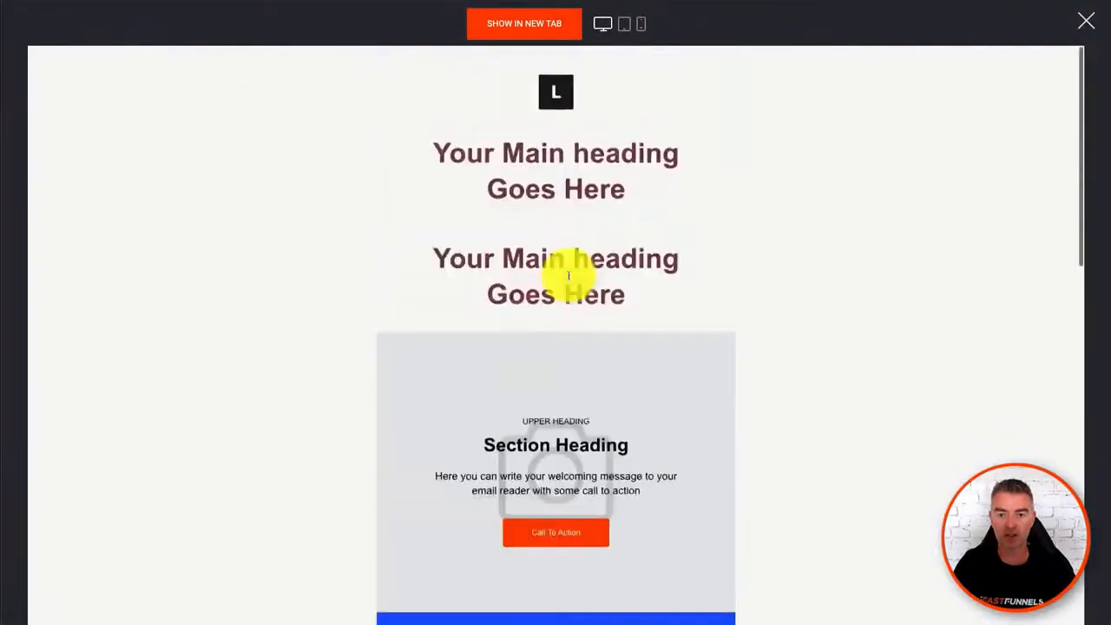
pyautogui.click(641, 24)
pyautogui.scroll(-3, 566, 401)
pyautogui.scroll(-5, 566, 400)
pyautogui.scroll(8, 569, 347)
pyautogui.click(1086, 22)
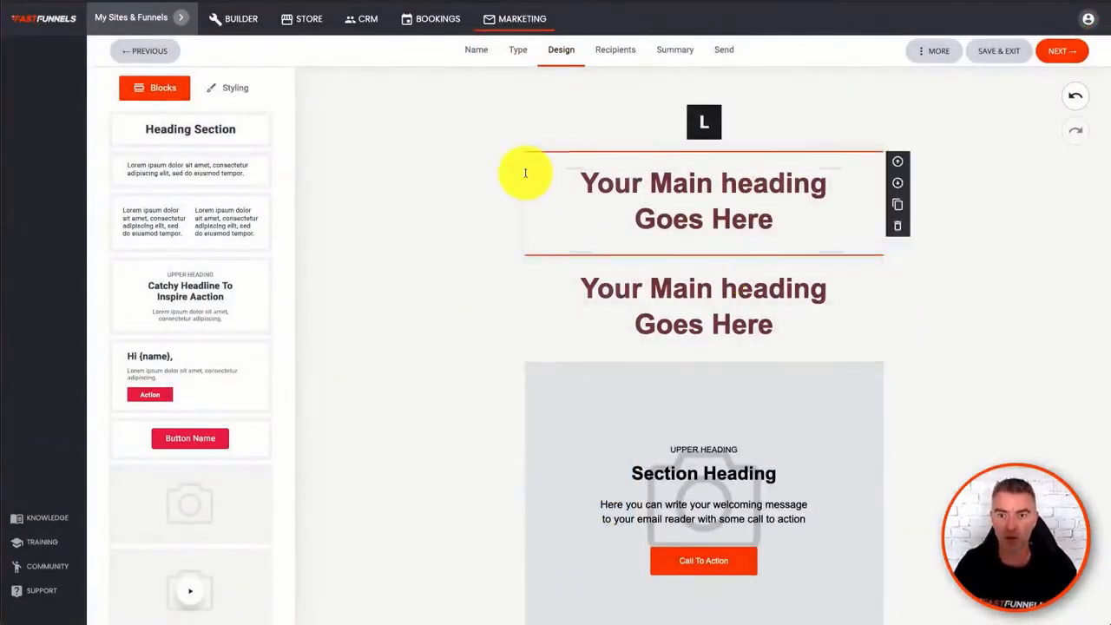
# - Delete the upper of the two duplicate main heading blocks
pyautogui.click(744, 310)
pyautogui.click(724, 189)
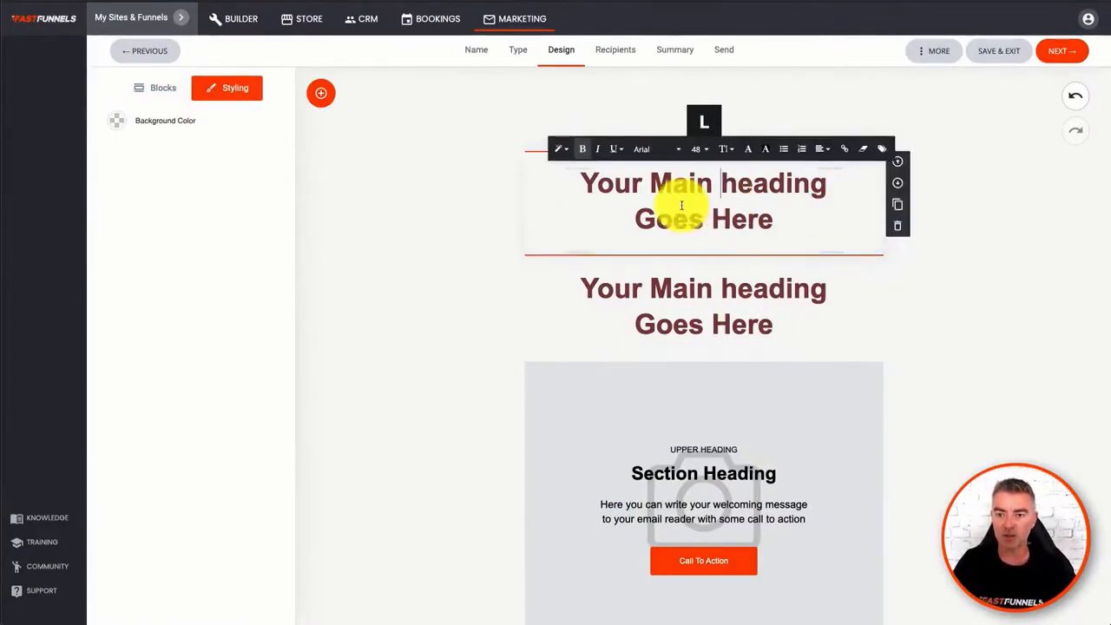
pyautogui.click(899, 229)
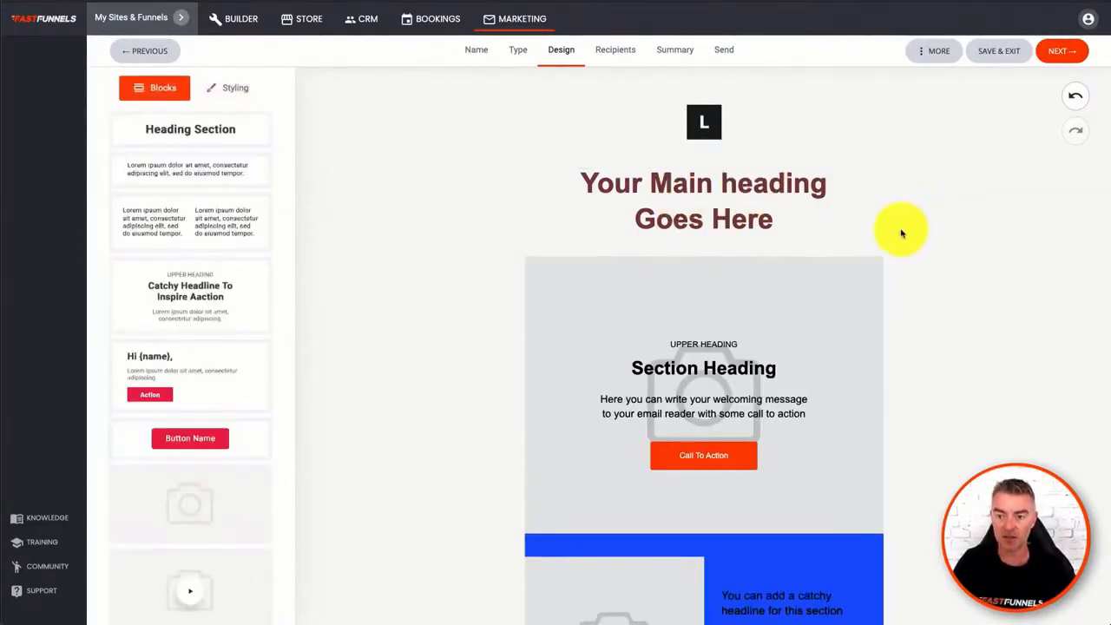
# - Undo the heading block's deletion, demonstrate redo and undo repeatedly, and leave the block restored and deselected
pyautogui.click(1077, 96)
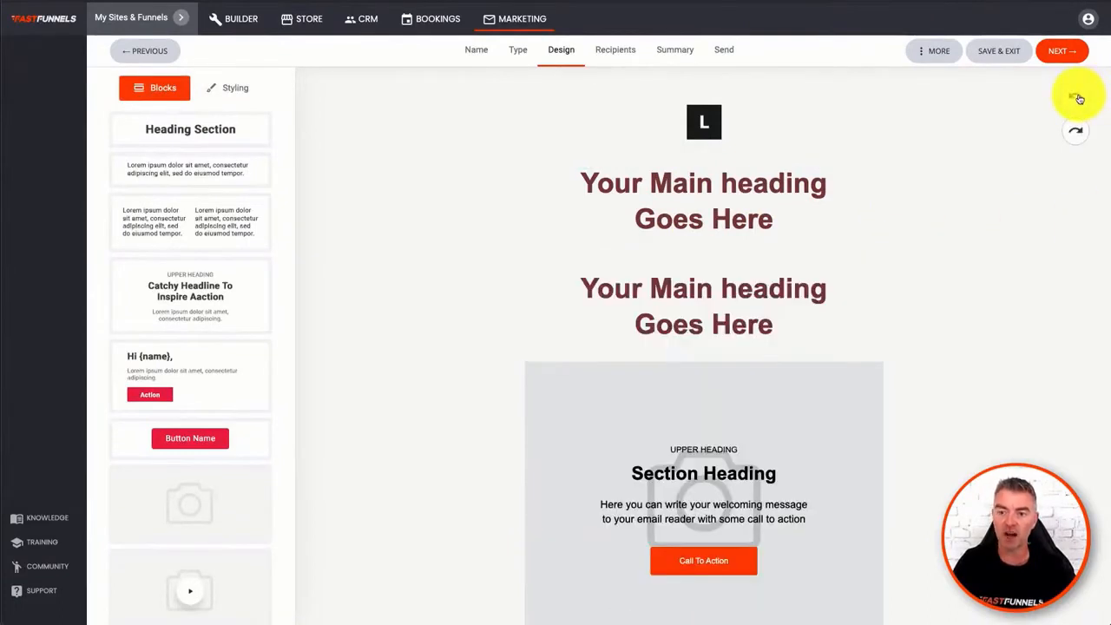
pyautogui.click(1077, 137)
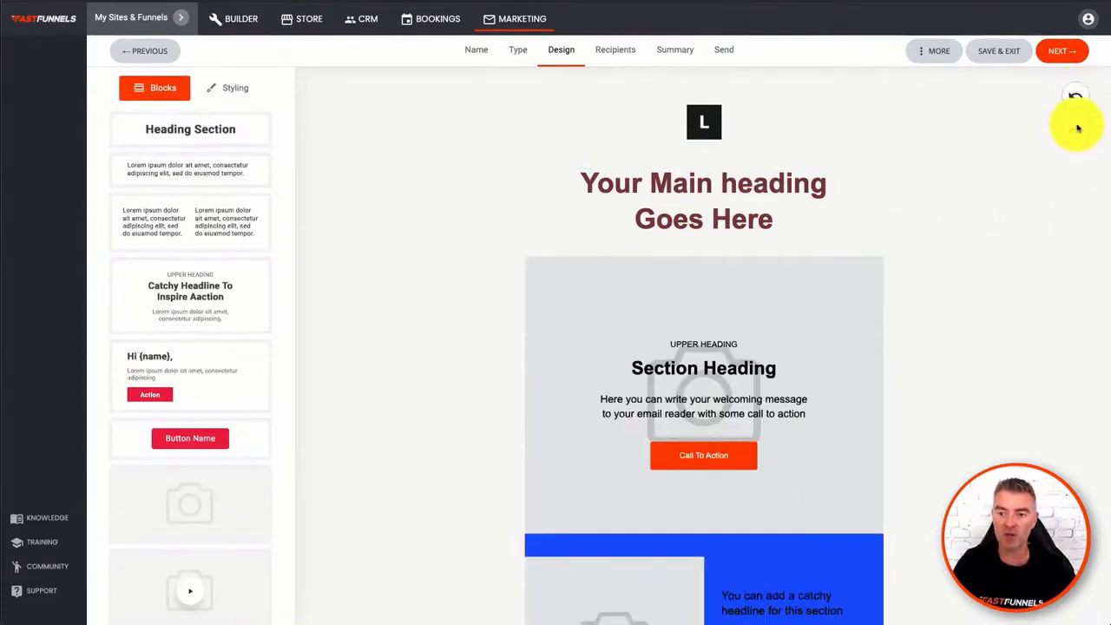
pyautogui.click(1076, 98)
pyautogui.click(1075, 133)
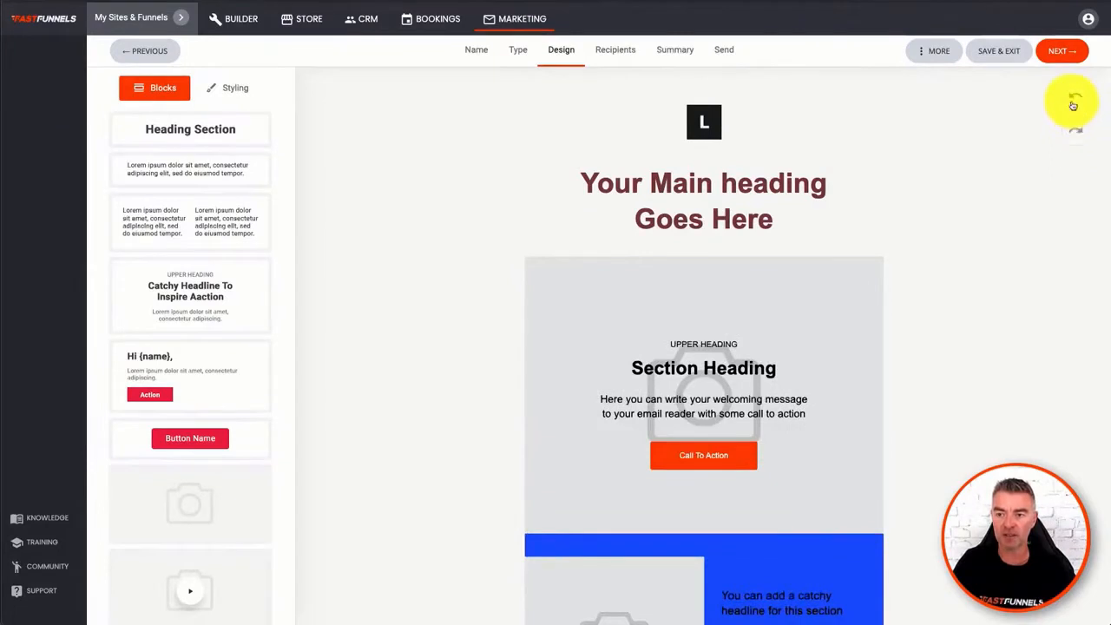
pyautogui.click(1075, 97)
pyautogui.click(830, 193)
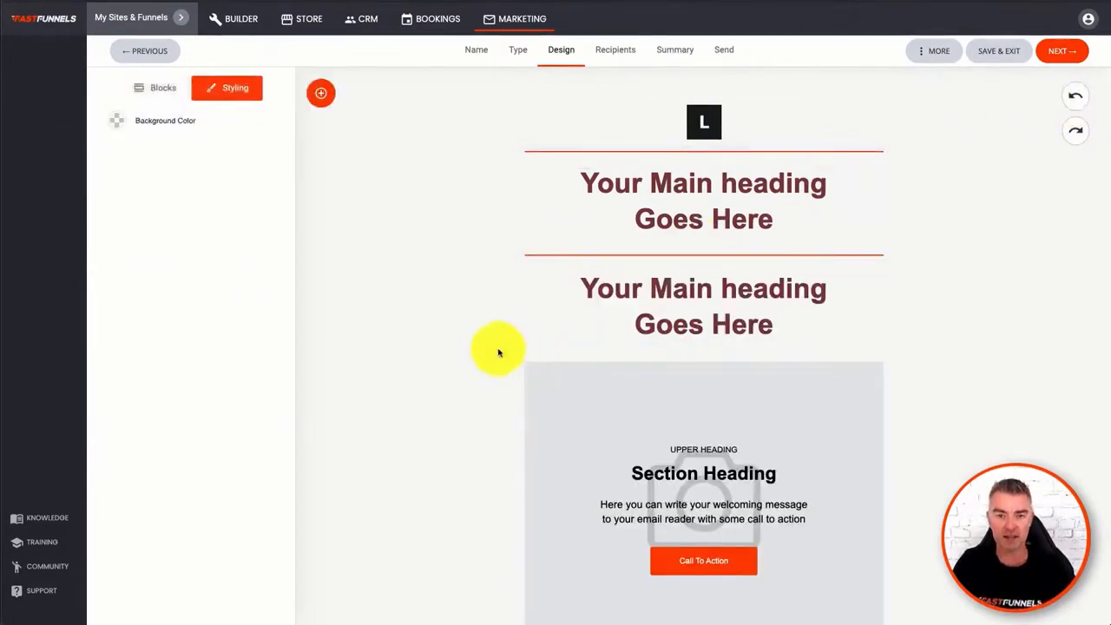
pyautogui.click(432, 337)
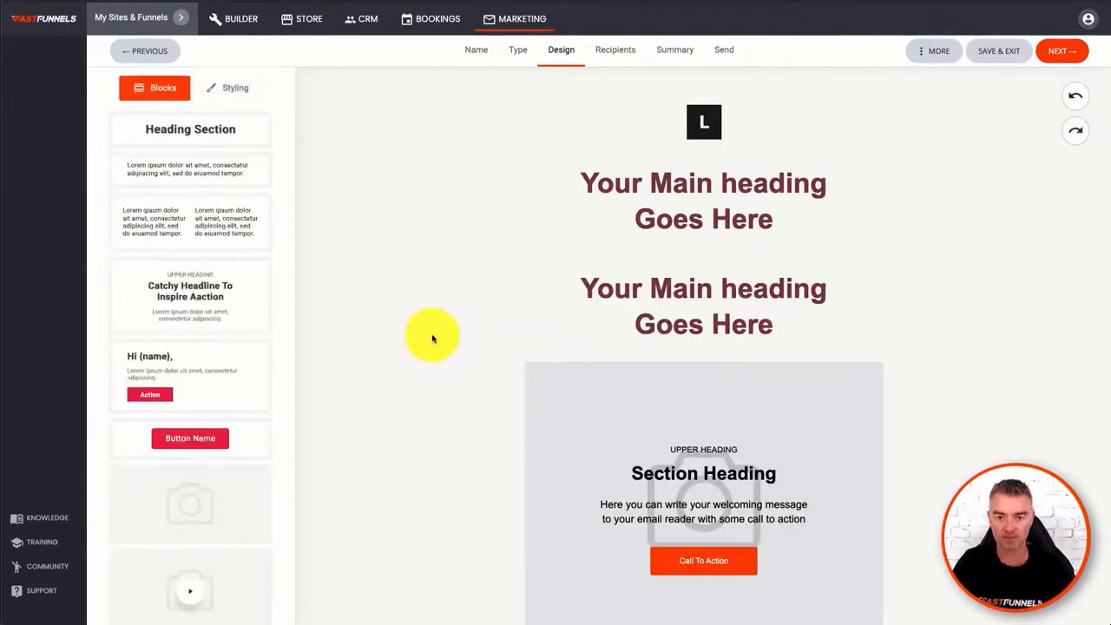
# - Set the email's global background color to a light pink
pyautogui.click(226, 91)
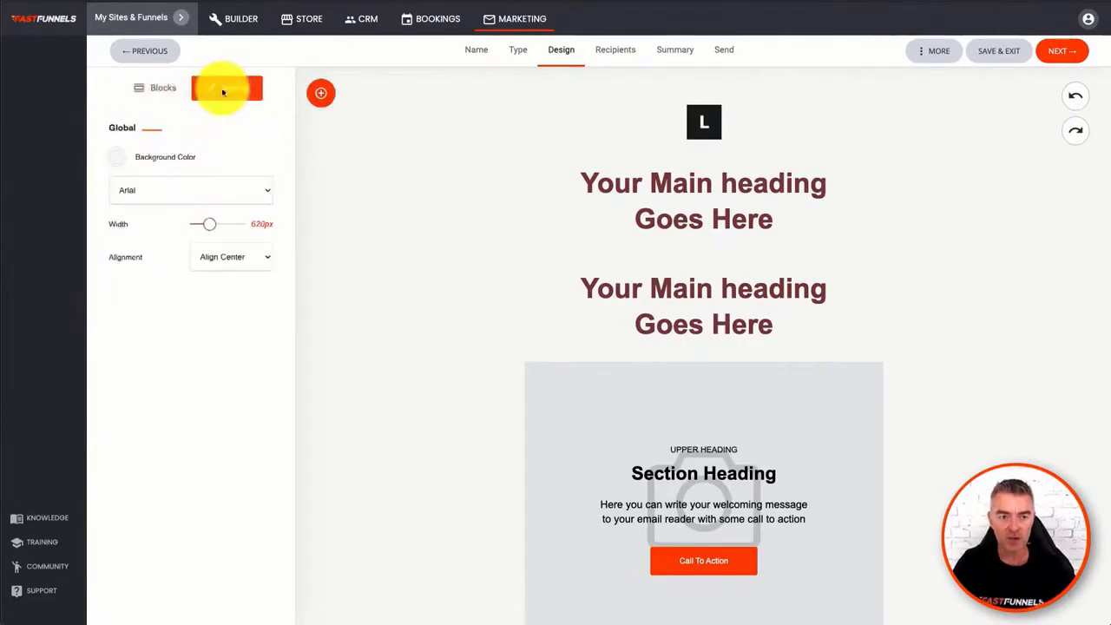
pyautogui.click(117, 157)
pyautogui.moveTo(146, 214); pyautogui.dragTo(130, 169)
pyautogui.click(223, 144)
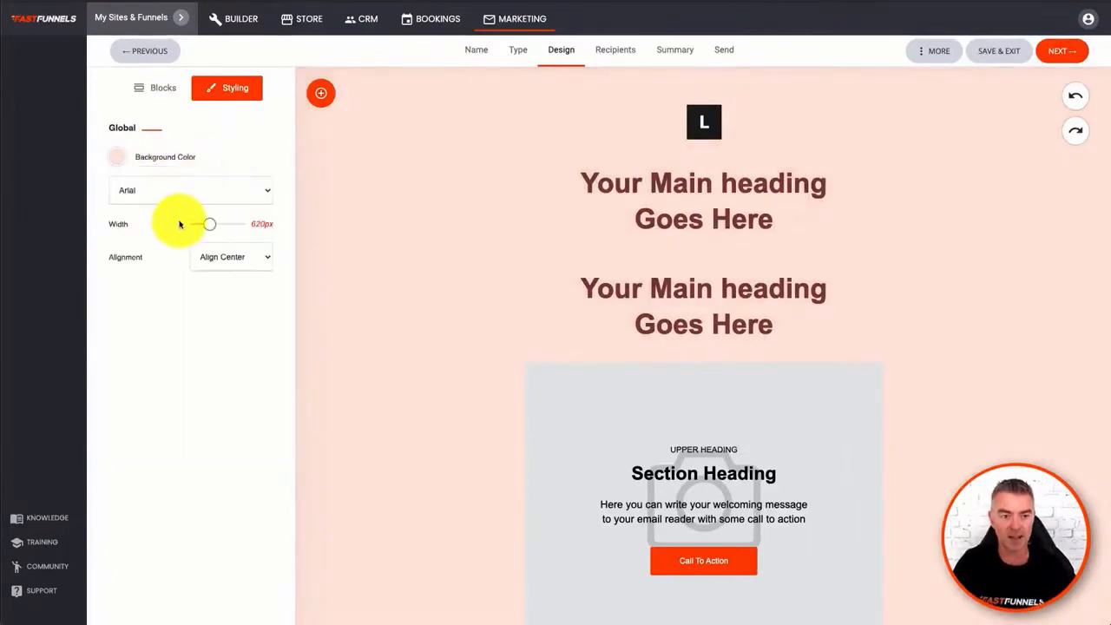
# - Try Helvetica as the email's global font, and set it to Verdana
pyautogui.click(173, 190)
pyautogui.click(166, 205)
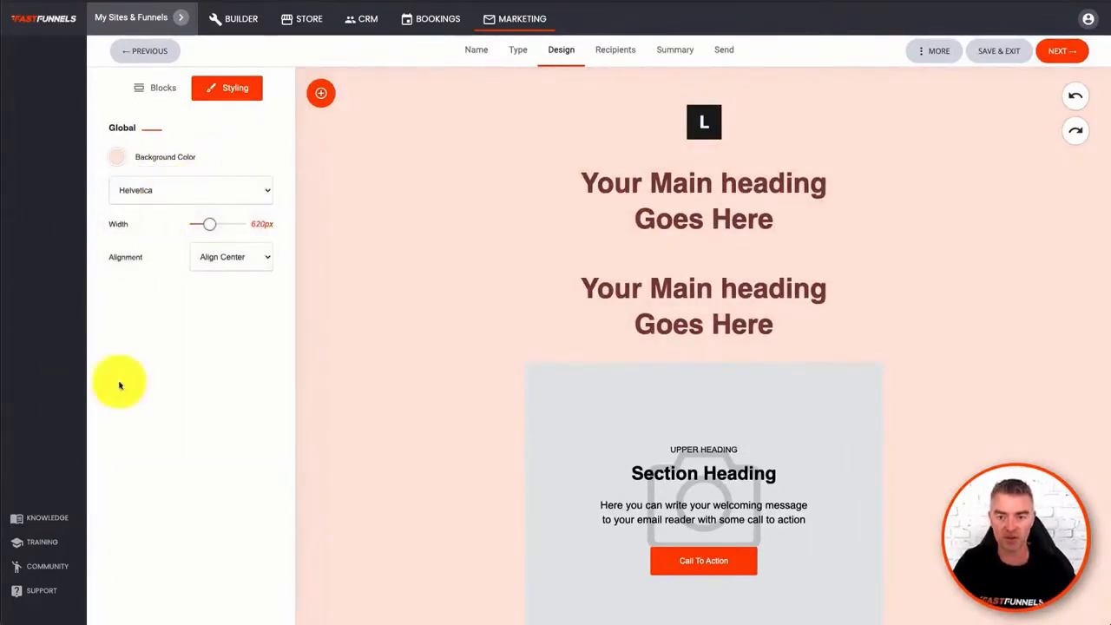
pyautogui.click(148, 188)
pyautogui.click(148, 204)
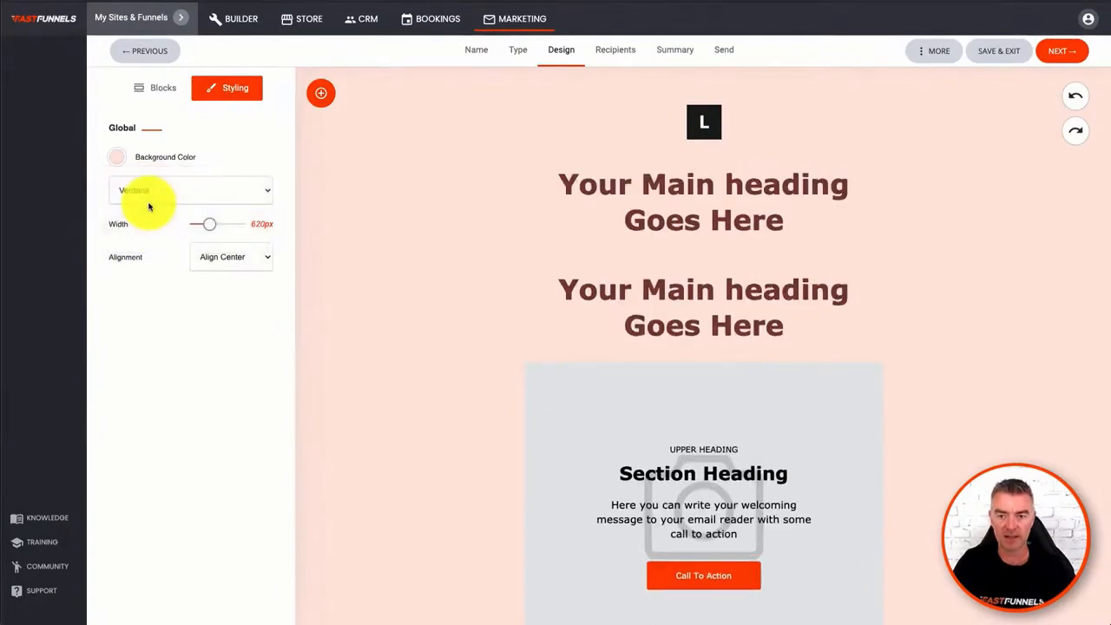
# - Check the global alignment options, keep Align Center, and set the email's overall width to 650px
pyautogui.click(233, 258)
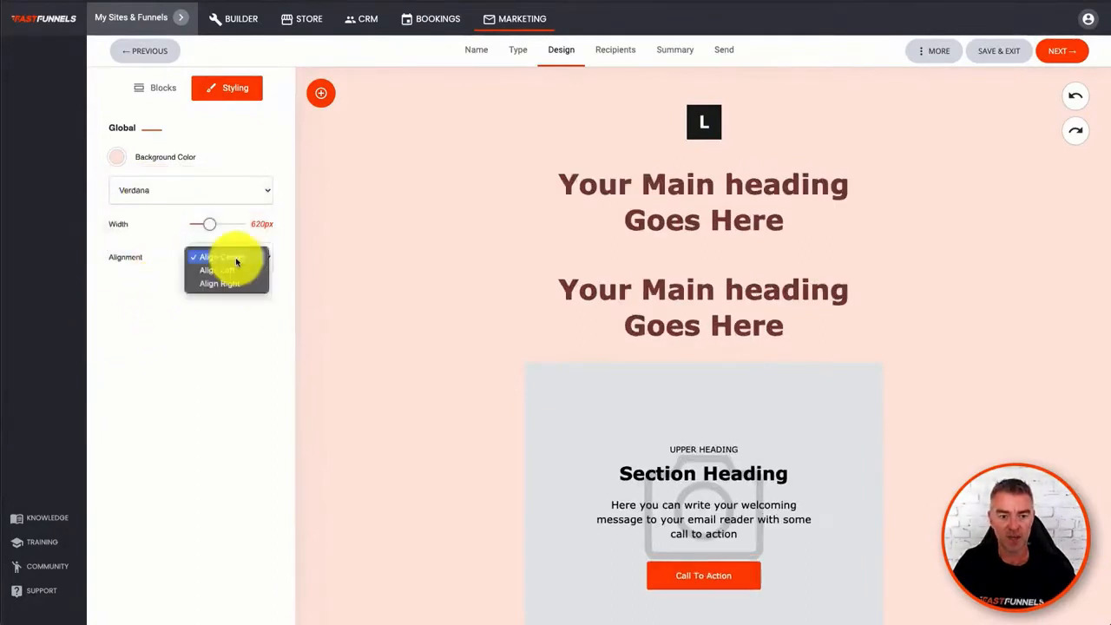
pyautogui.click(249, 379)
pyautogui.moveTo(208, 227); pyautogui.dragTo(209, 226)
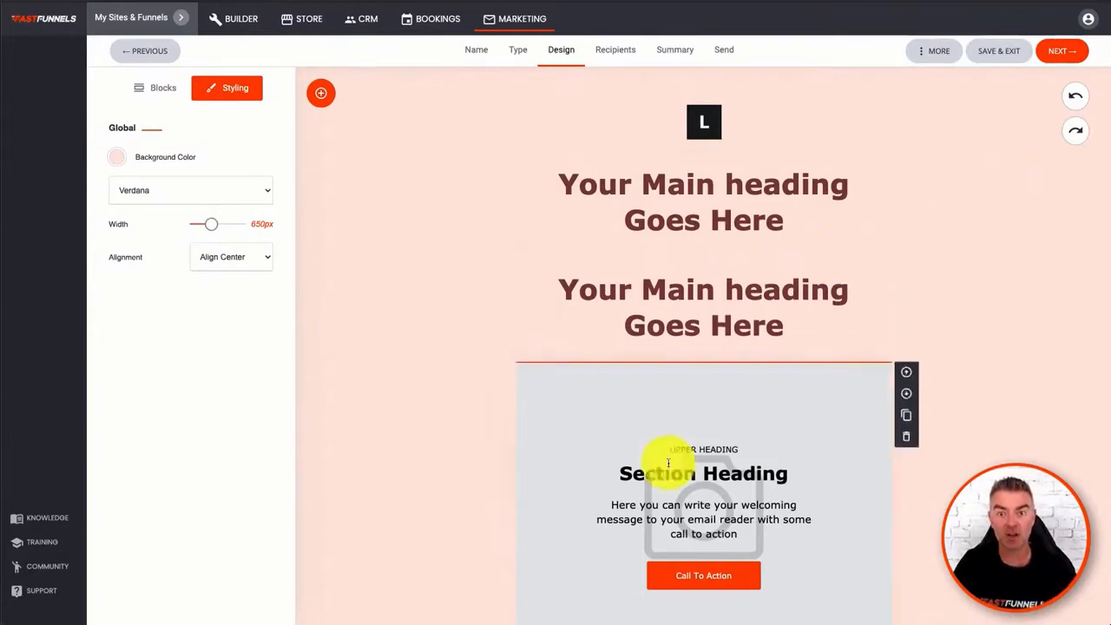
# - Review the remaining email sections and available blocks, and continue to the campaign settings with the Default list as recipients
pyautogui.scroll(-2, 733, 440)
pyautogui.scroll(-12, 738, 439)
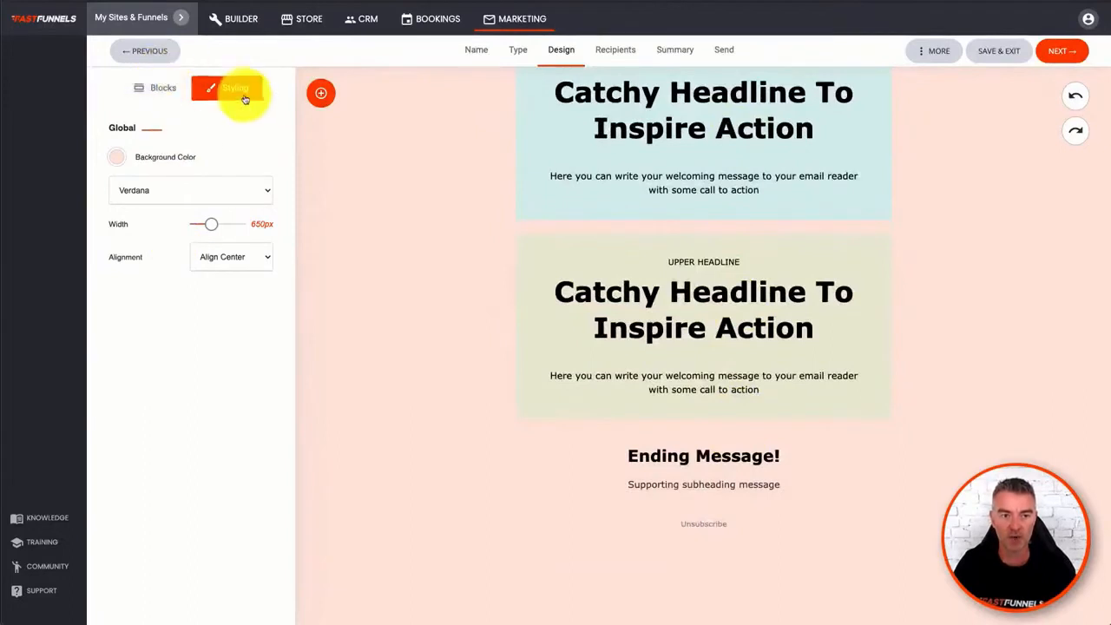
pyautogui.click(187, 89)
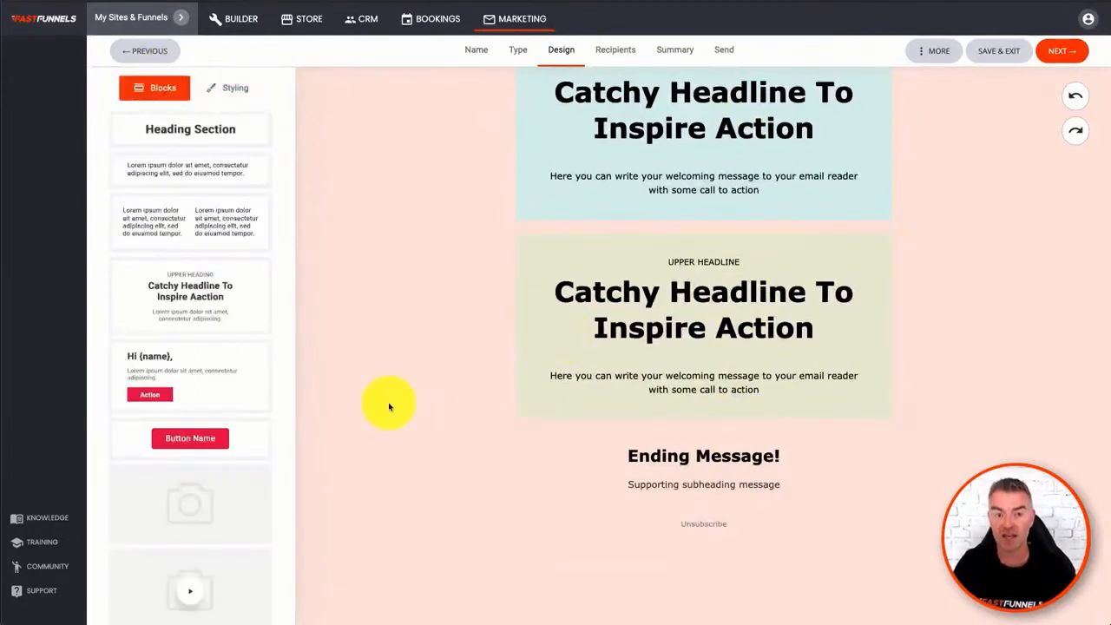
pyautogui.scroll(-6, 234, 395)
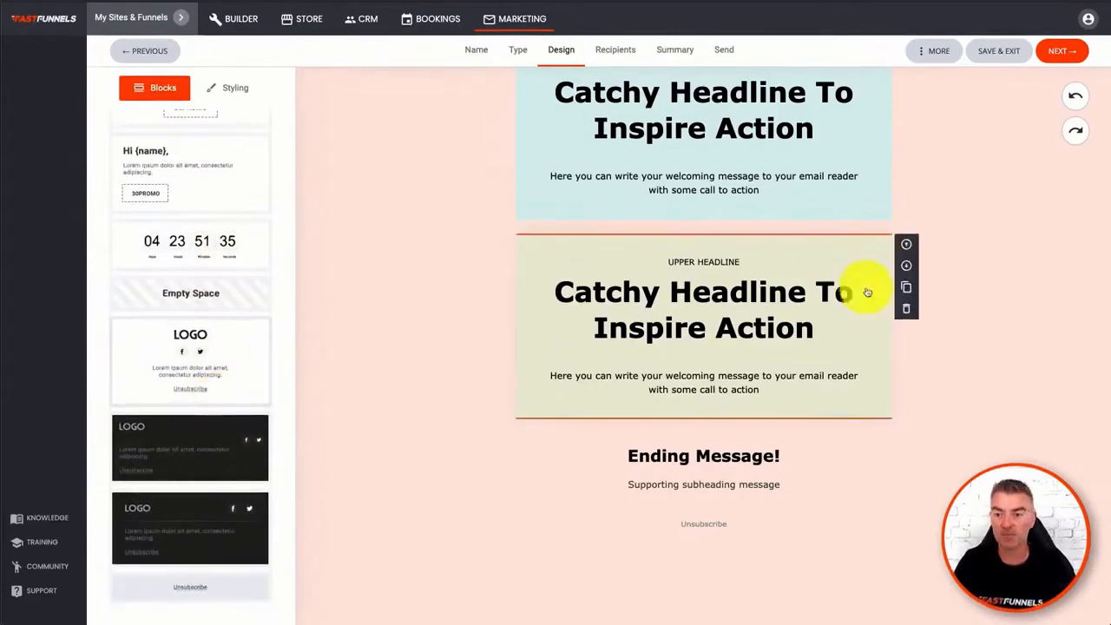
pyautogui.click(1060, 52)
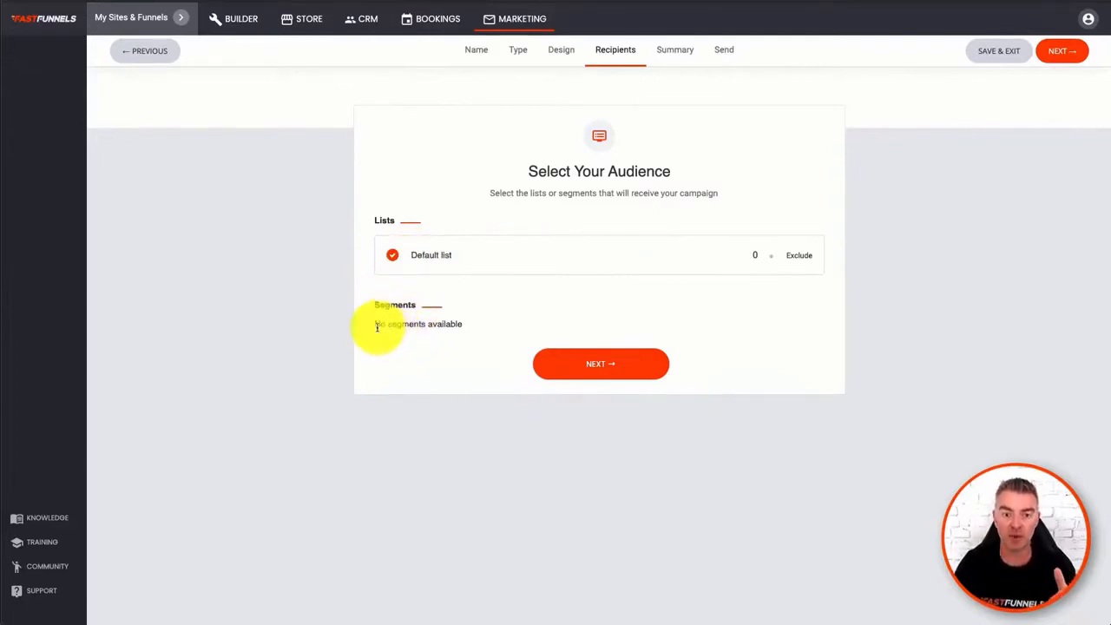
pyautogui.moveTo(376, 327); pyautogui.dragTo(470, 333)
pyautogui.click(470, 332)
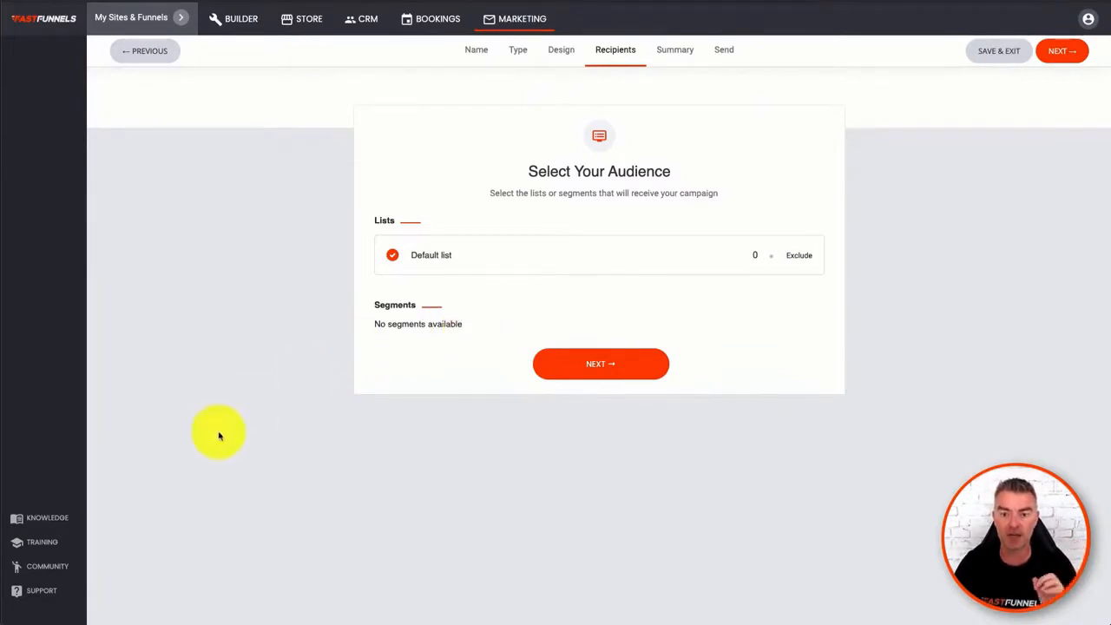
pyautogui.click(617, 367)
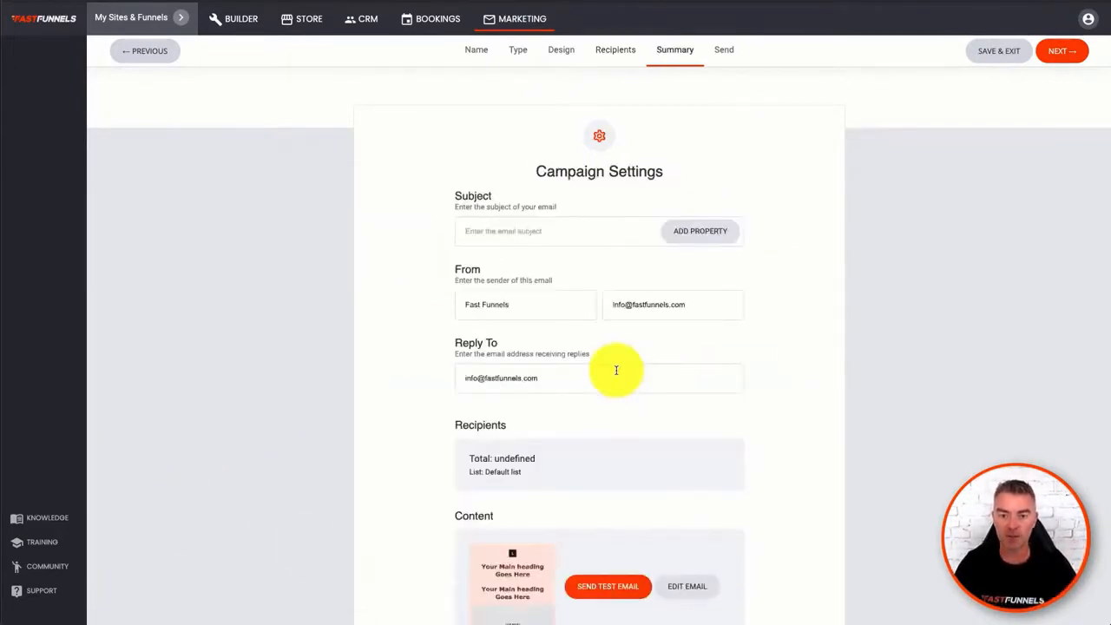
# - Enter "Hey" followed by the CRM name property as the campaign's email subject
pyautogui.scroll(-2, 898, 307)
pyautogui.scroll(1, 898, 306)
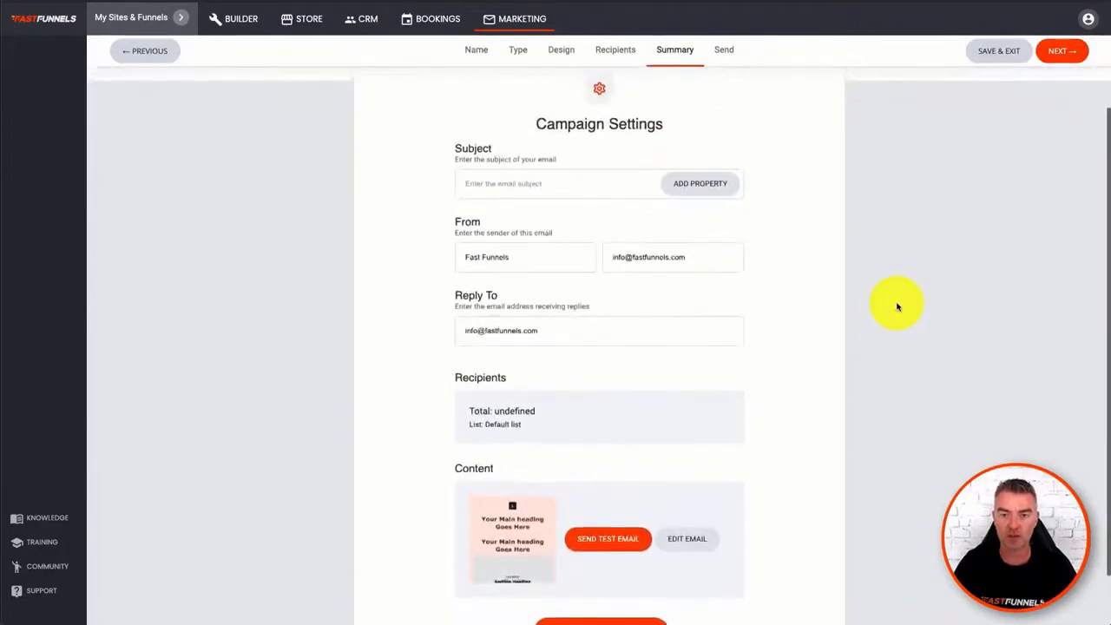
pyautogui.click(500, 184)
pyautogui.write('Hey')
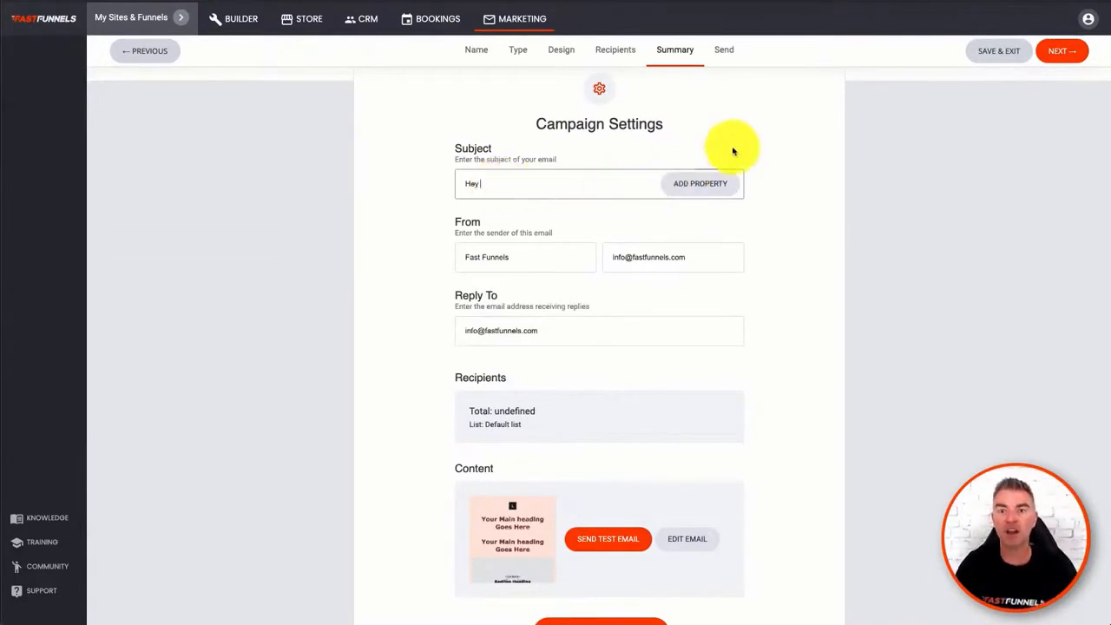
pyautogui.click(707, 189)
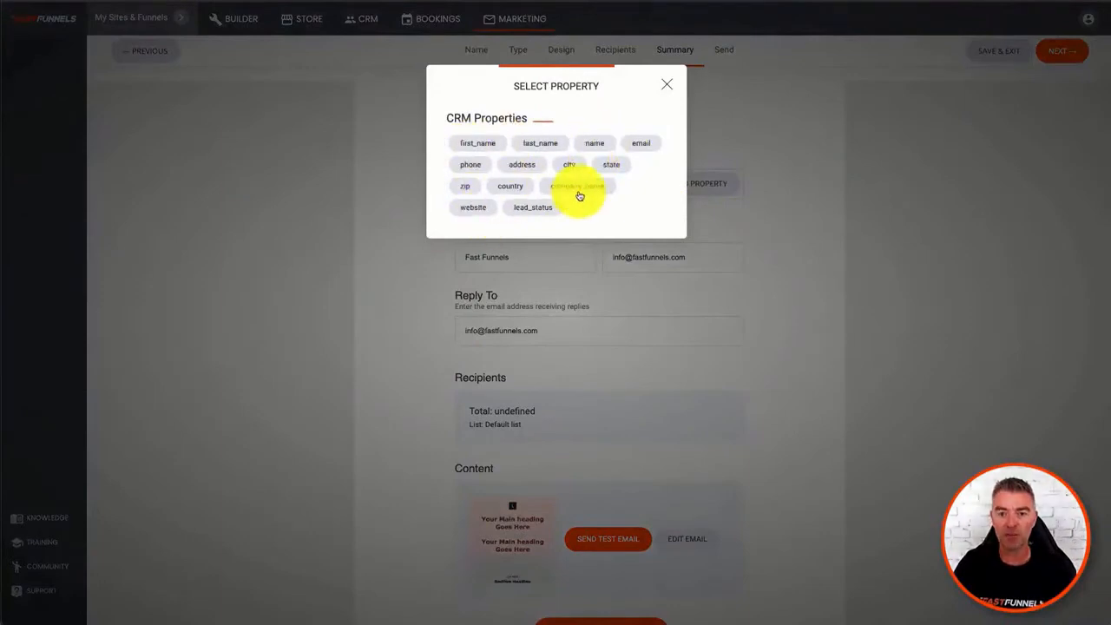
pyautogui.click(596, 145)
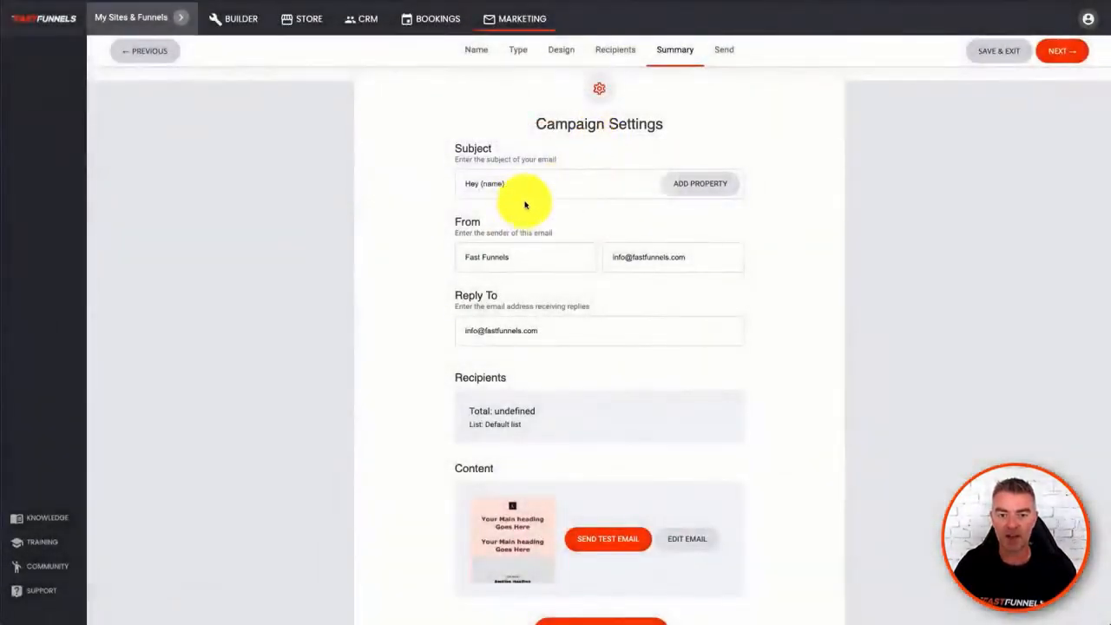
pyautogui.click(517, 186)
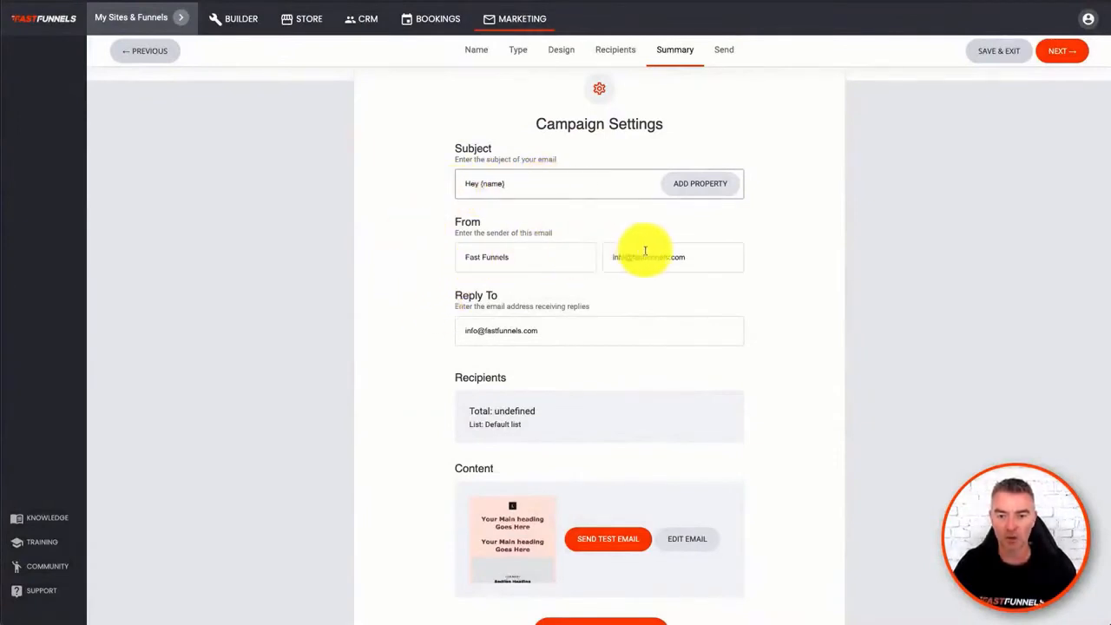
# - Schedule the campaign for a later send on 16/07/2021 at 08:29, and return to the list of all campaigns
pyautogui.scroll(-1, 601, 360)
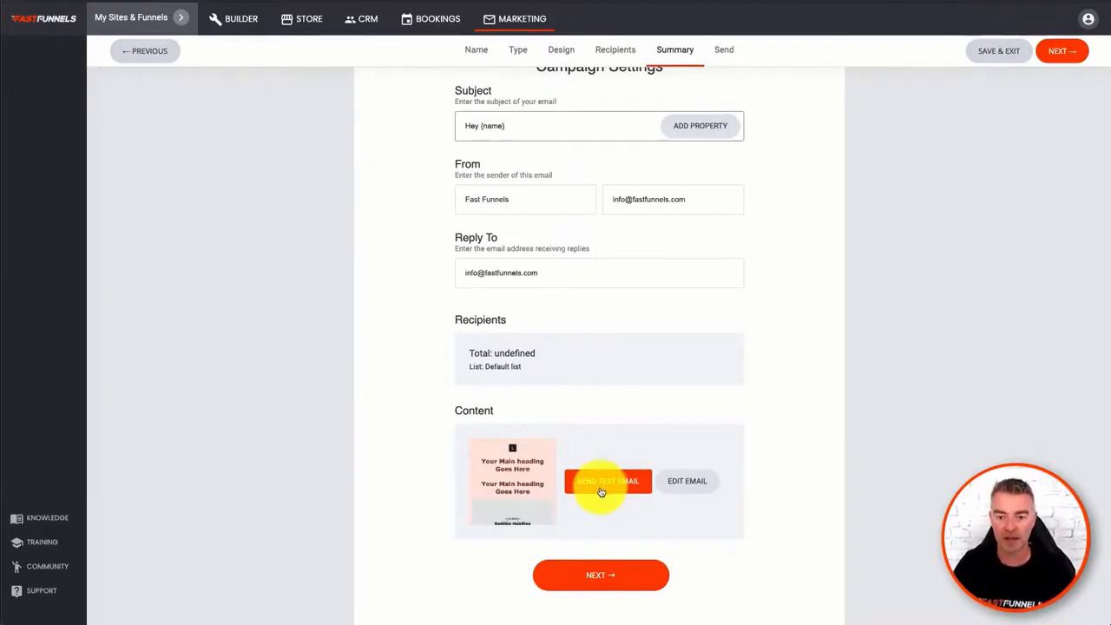
pyautogui.click(615, 579)
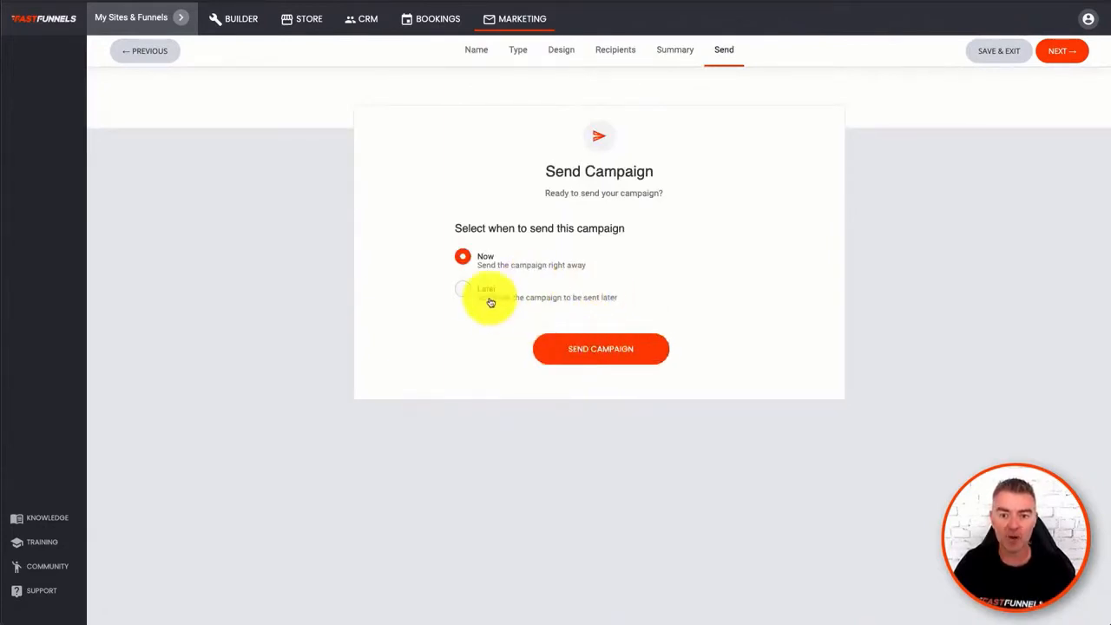
pyautogui.click(462, 290)
pyautogui.click(479, 342)
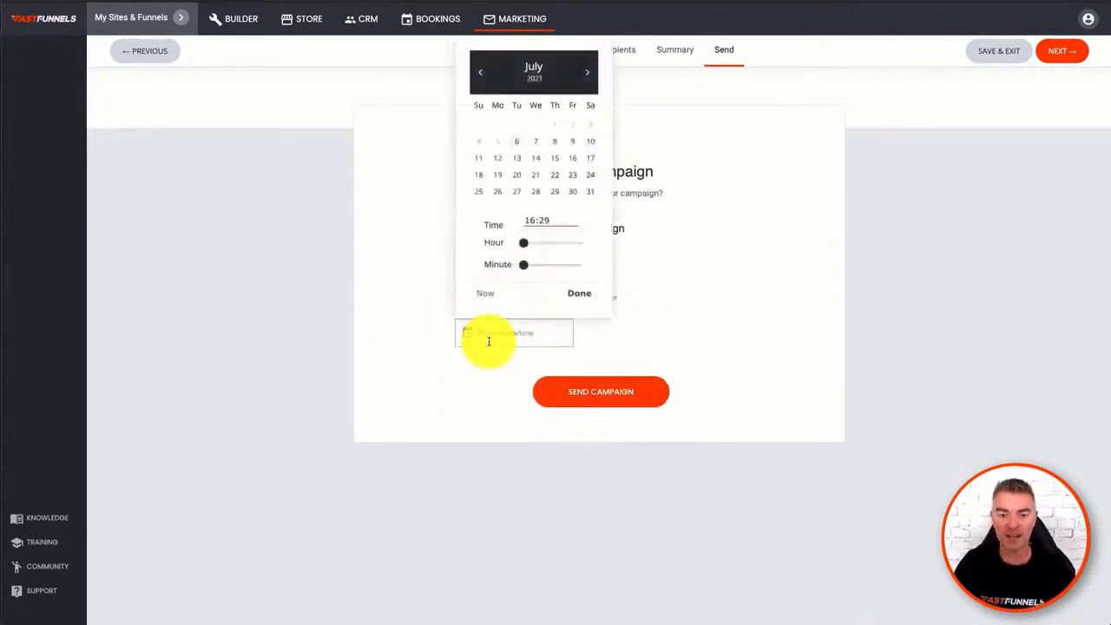
pyautogui.click(553, 143)
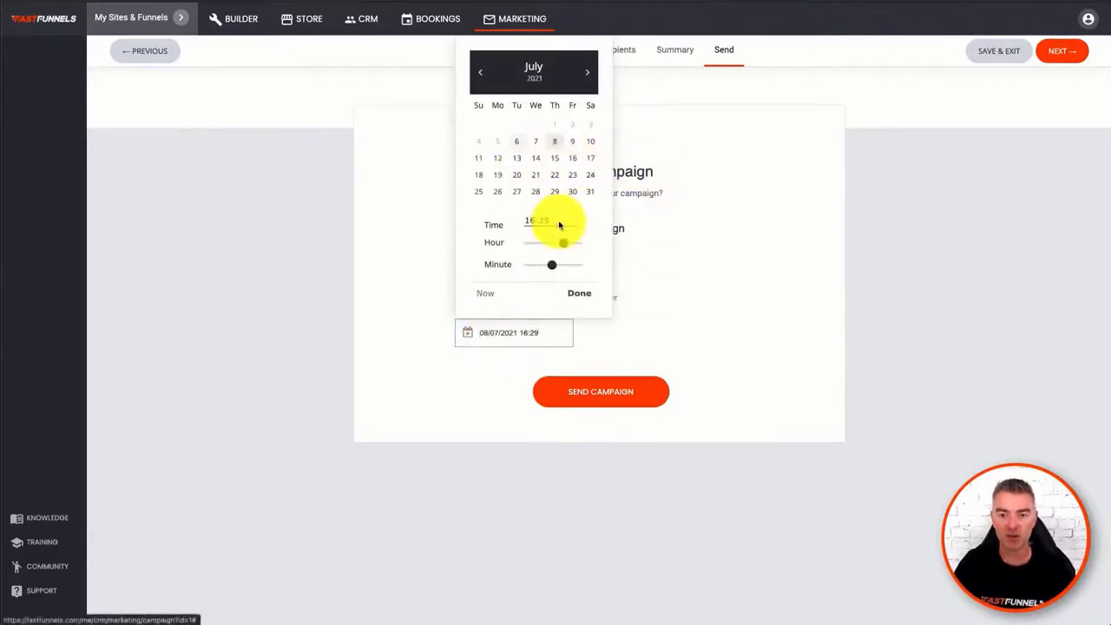
pyautogui.moveTo(563, 244); pyautogui.dragTo(545, 250)
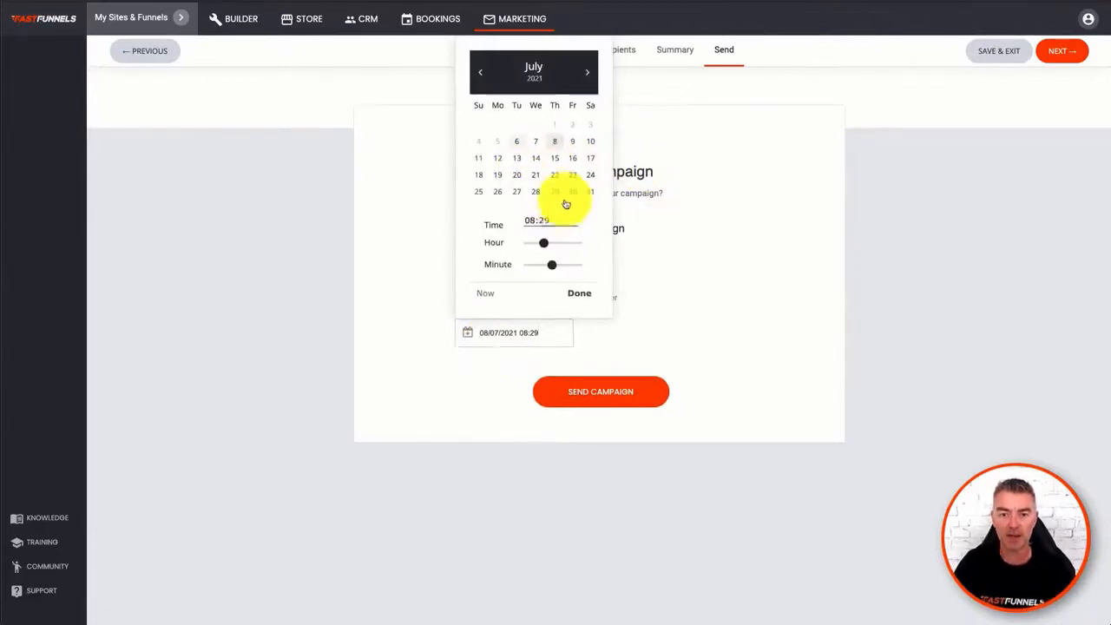
pyautogui.click(572, 158)
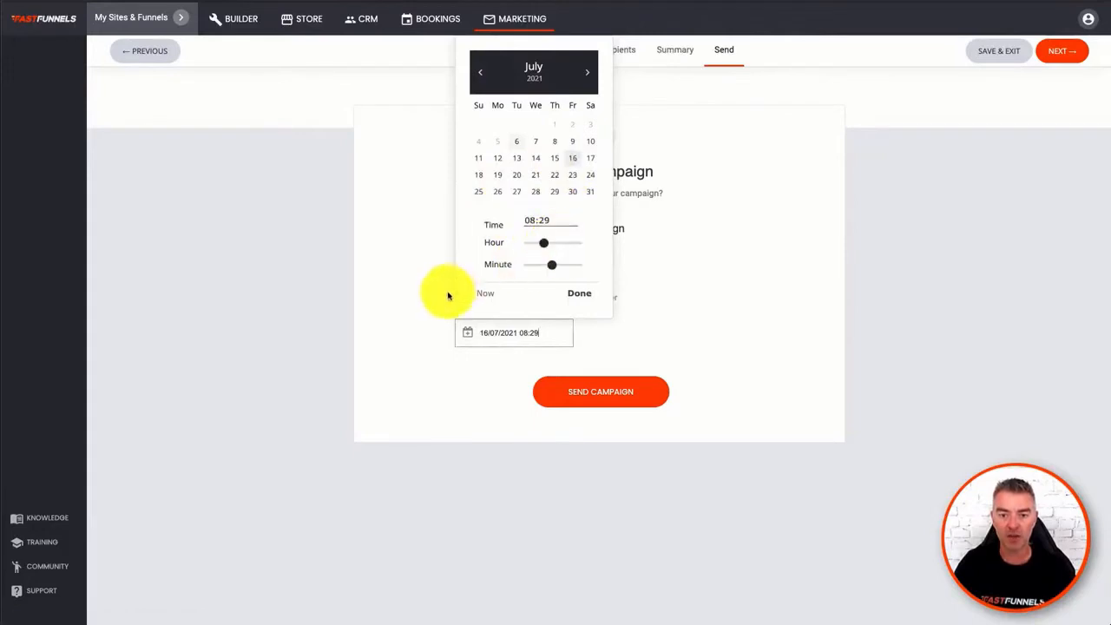
pyautogui.click(574, 295)
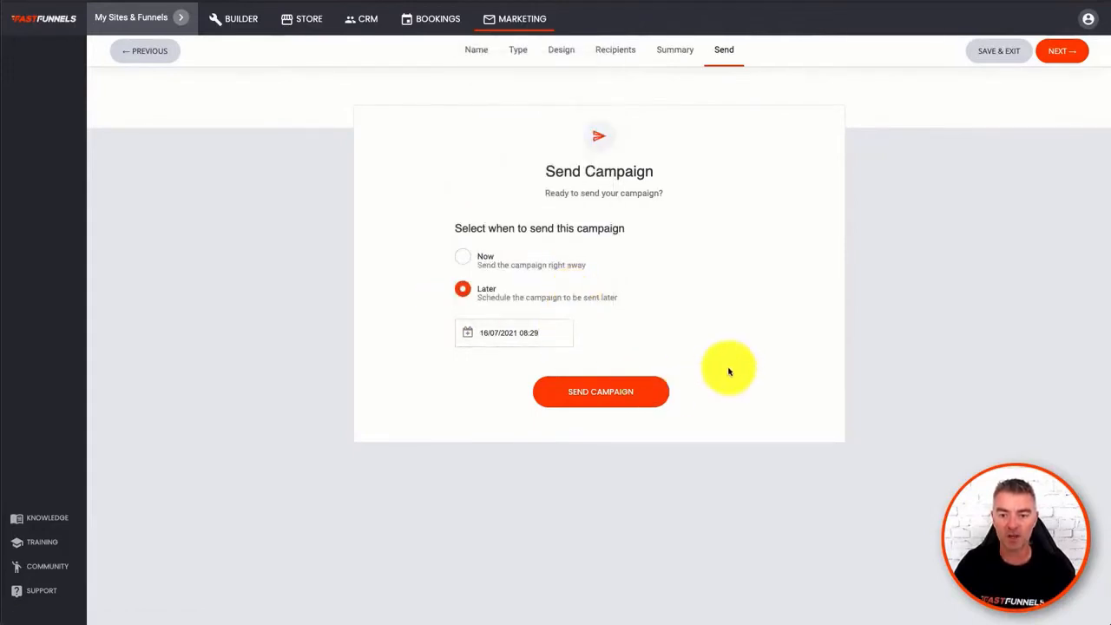
pyautogui.click(587, 397)
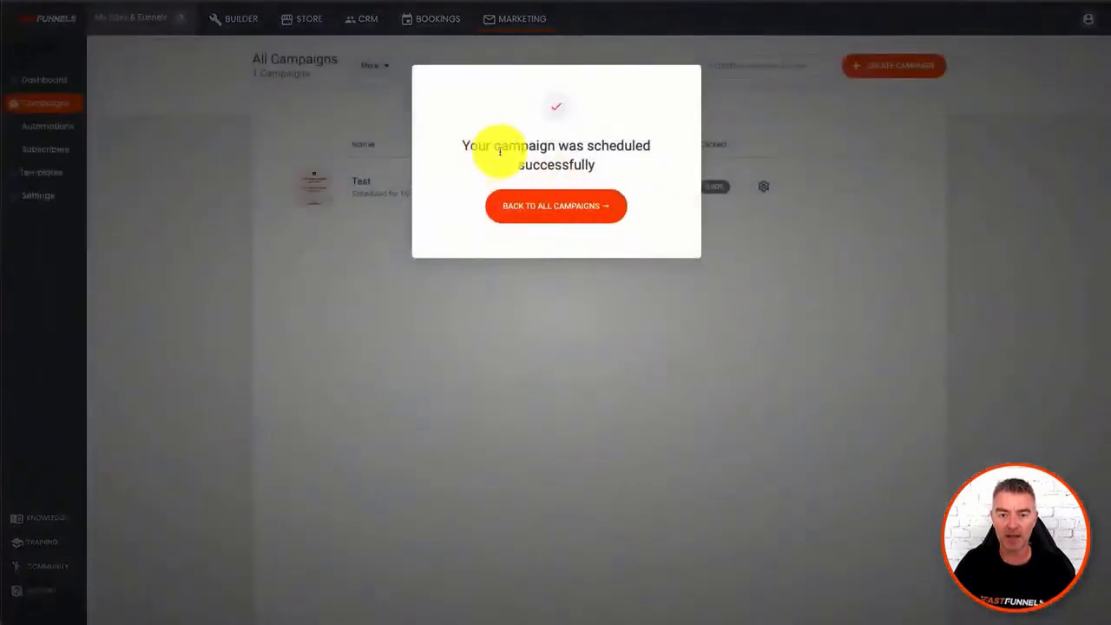
pyautogui.click(552, 214)
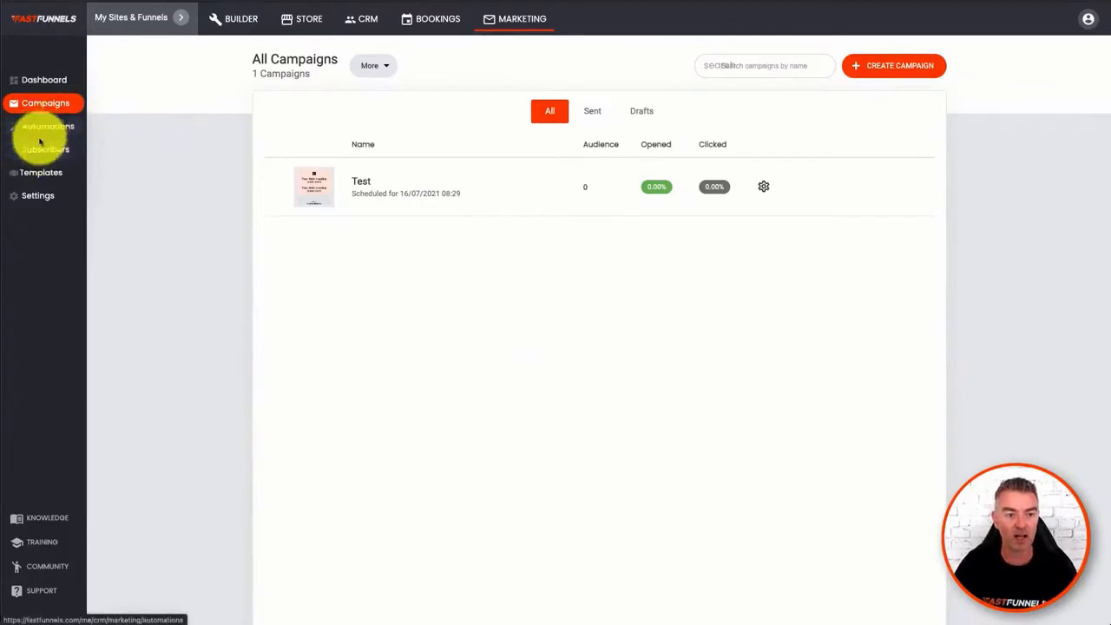
# - Review the system email templates, the actions available for a template, and the saved personal templates
pyautogui.click(29, 177)
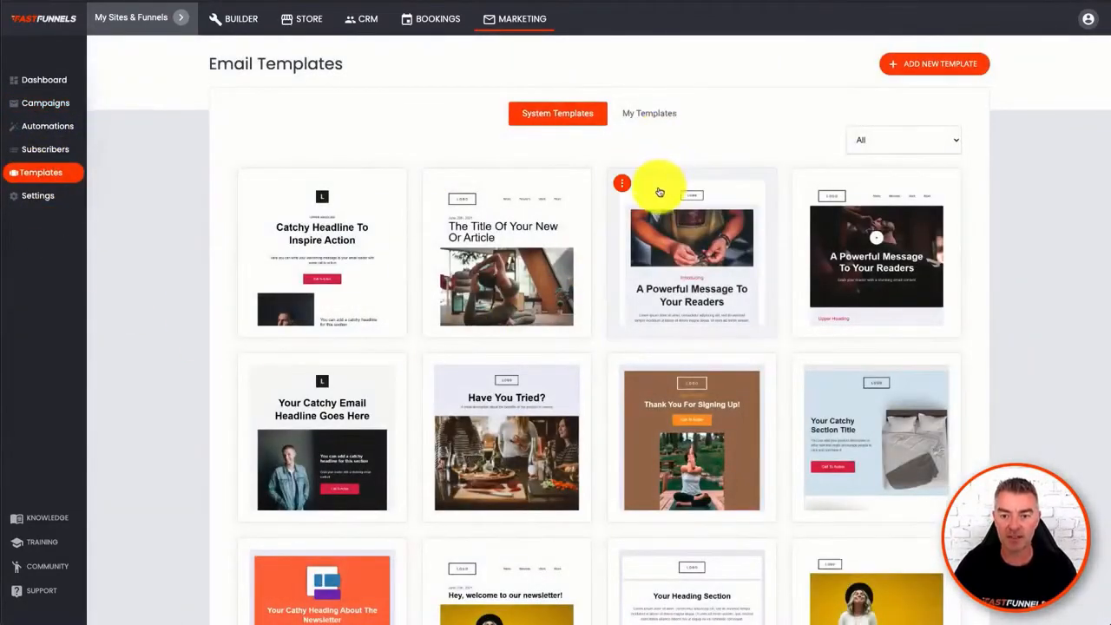
pyautogui.click(623, 187)
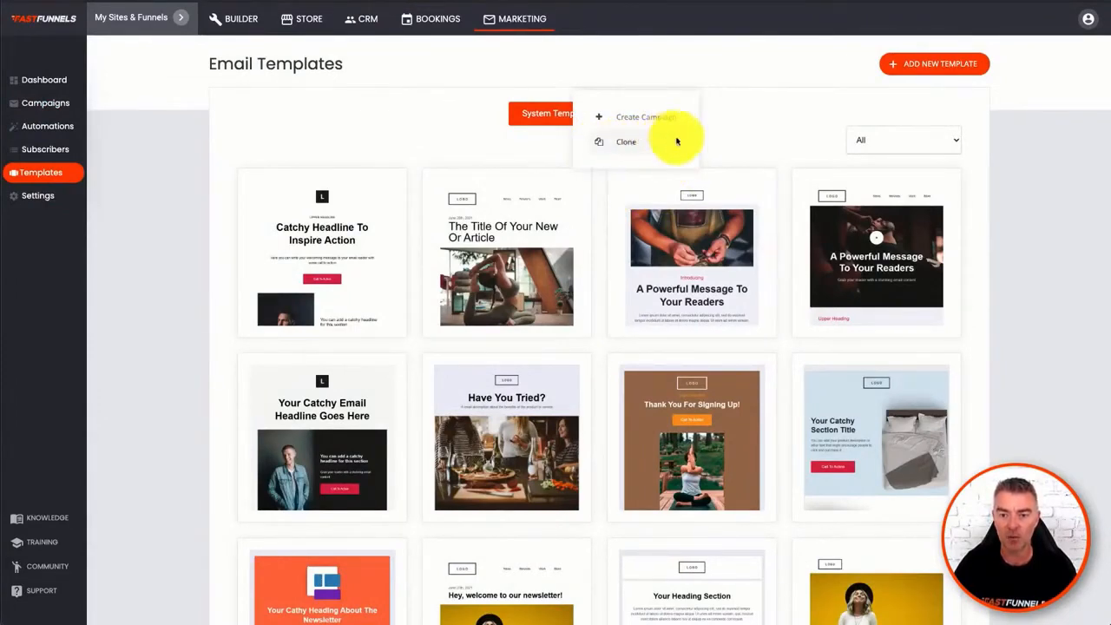
pyautogui.click(653, 116)
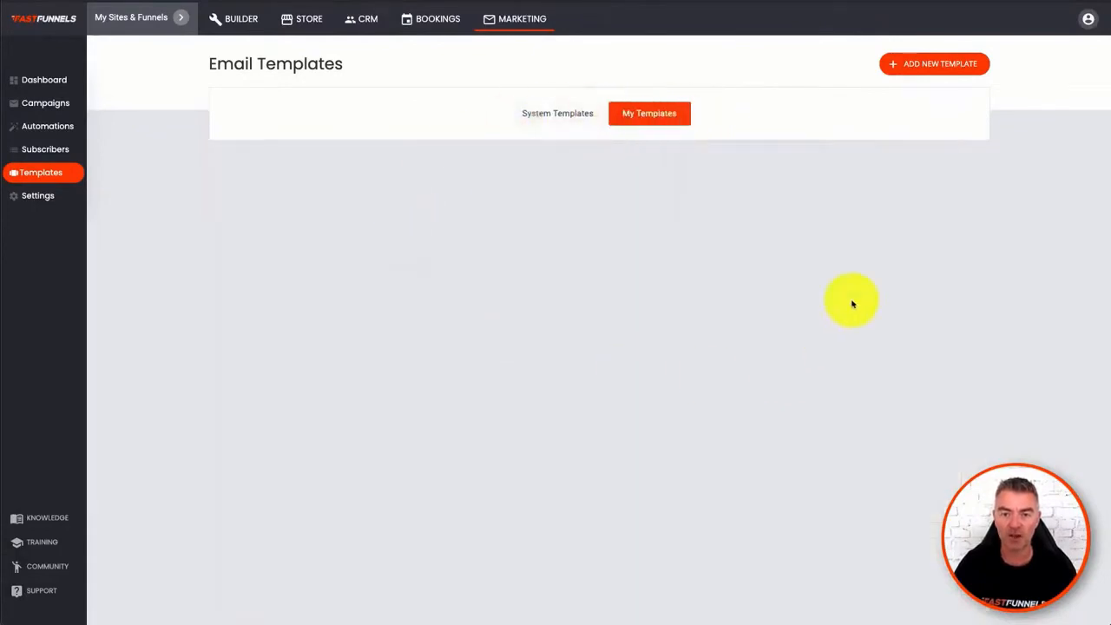
pyautogui.click(560, 113)
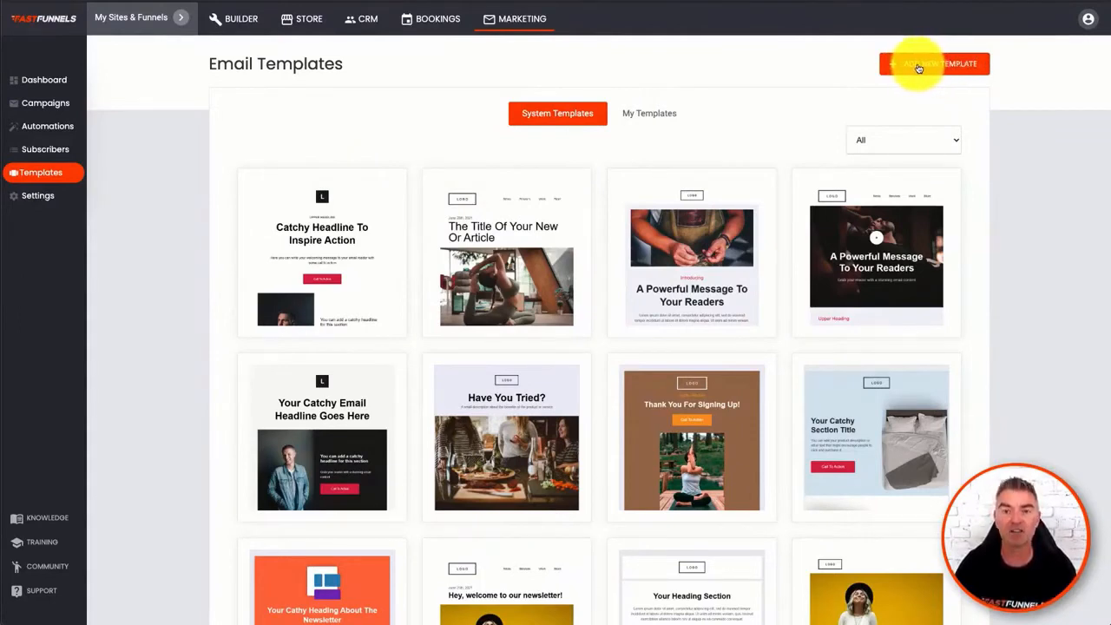
# - Add a new sending domain in the marketing settings, and view its DNS verification records
pyautogui.click(33, 198)
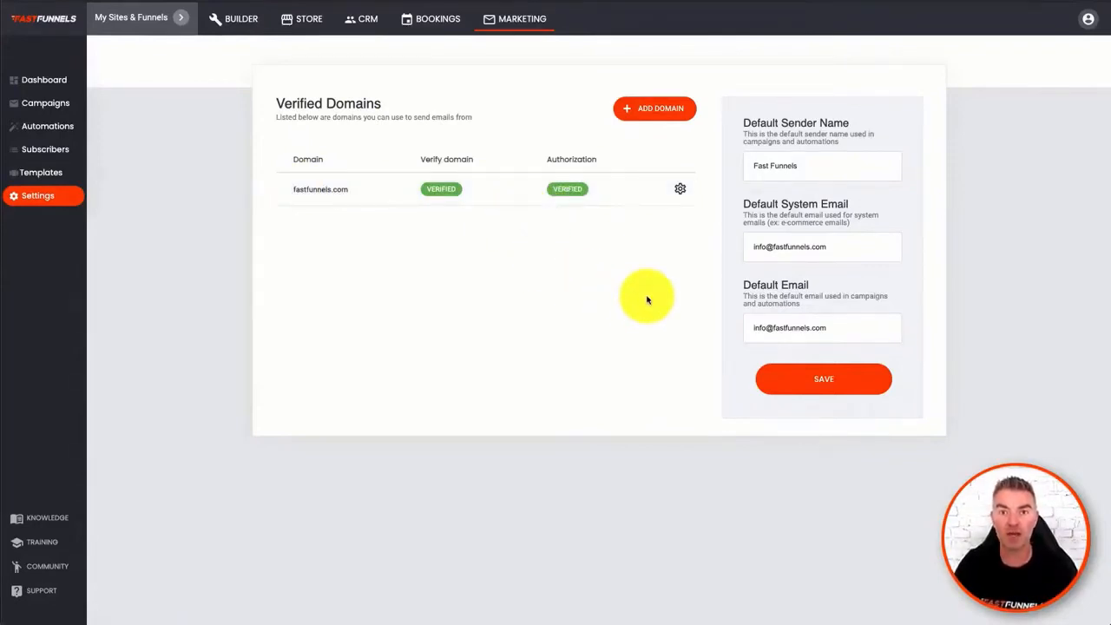
pyautogui.click(658, 115)
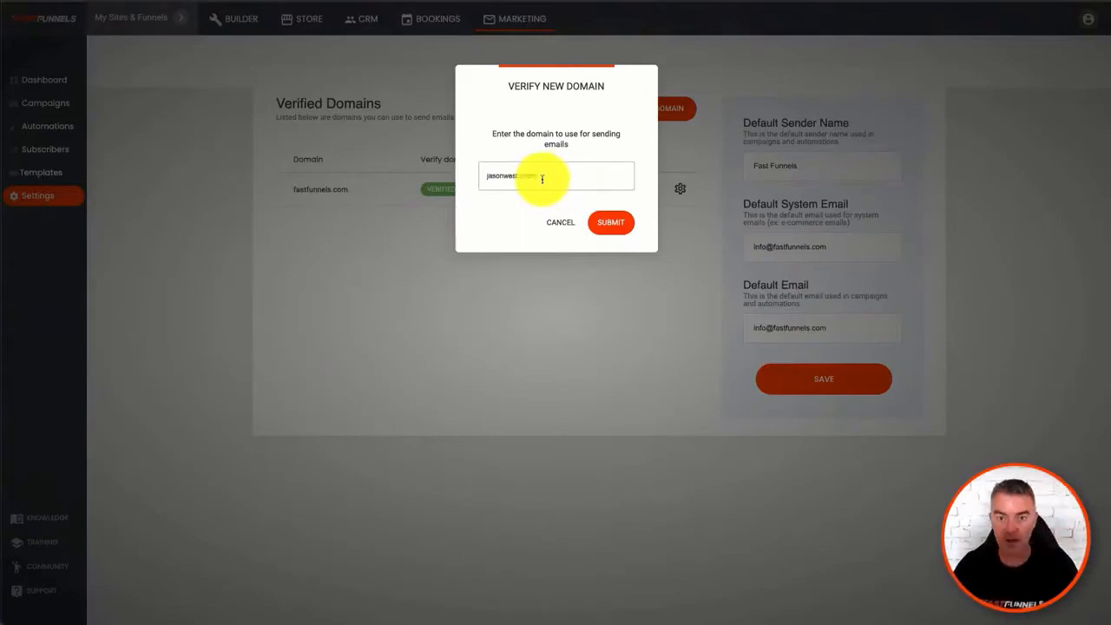
pyautogui.click(598, 221)
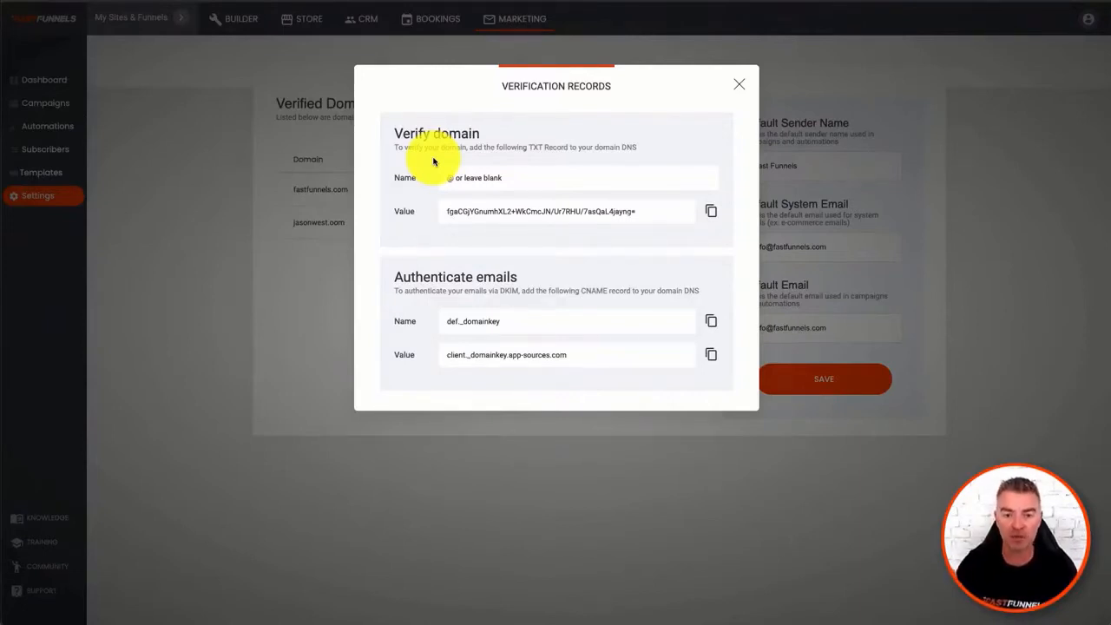
pyautogui.click(739, 87)
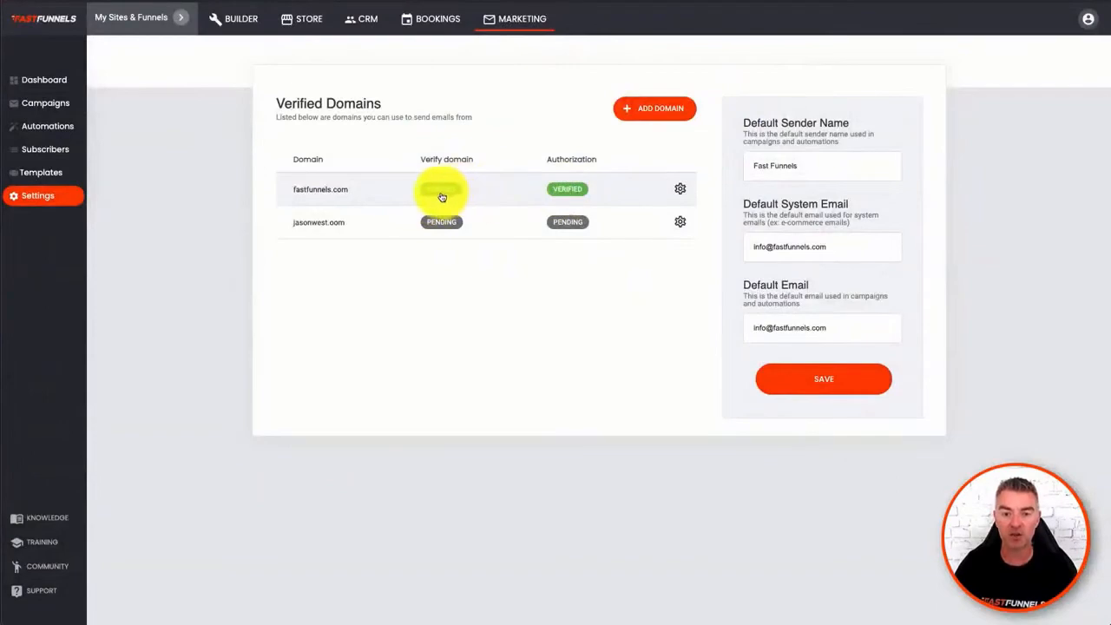
# - Delete the pending sending domain, and save the default sender and email settings
pyautogui.click(678, 223)
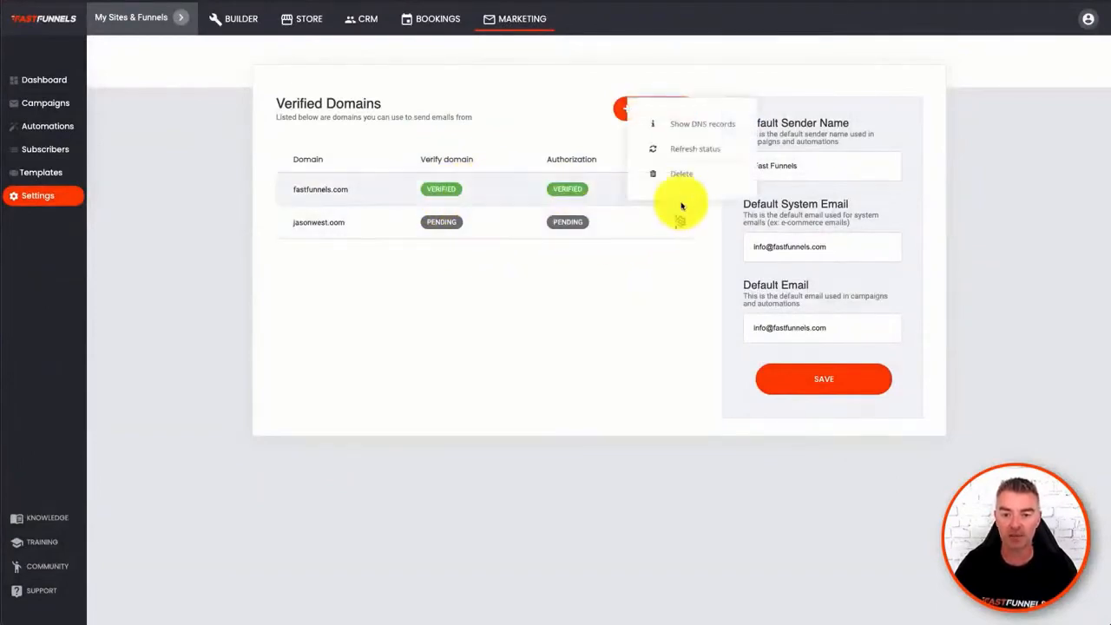
pyautogui.click(683, 177)
pyautogui.click(601, 288)
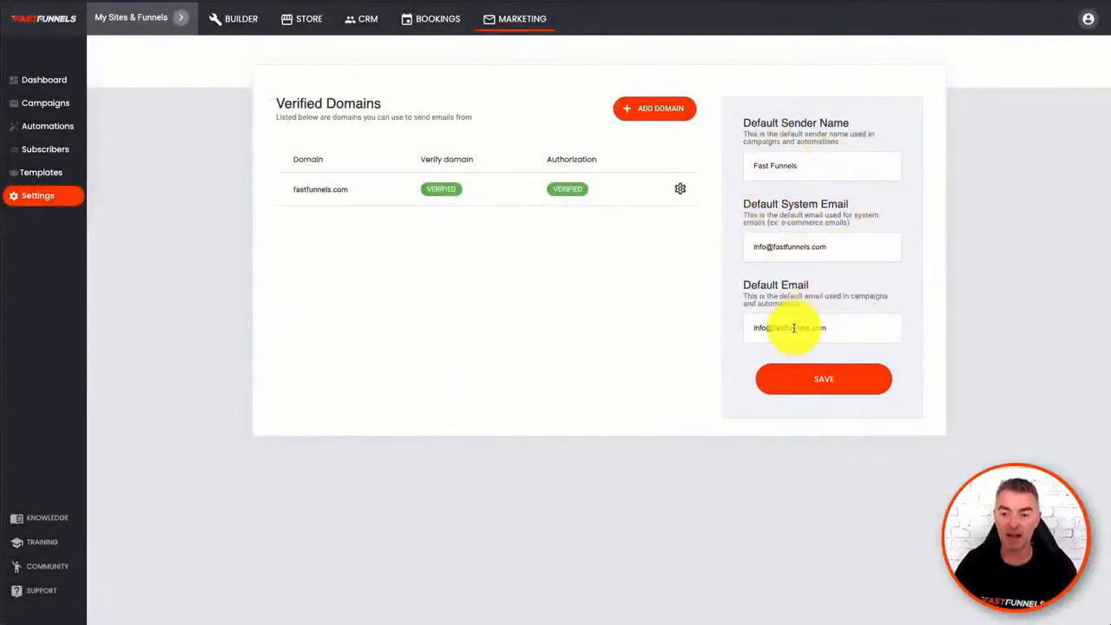
pyautogui.click(861, 329)
pyautogui.click(845, 382)
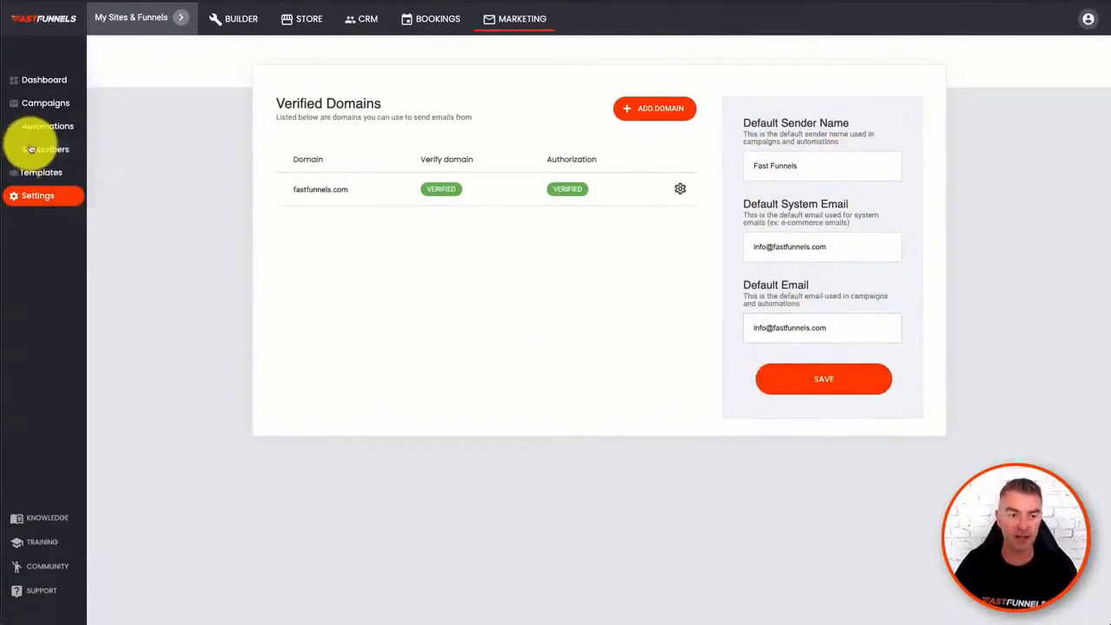
# - Select the first four CRM contacts, and check the option for adding them to a marketing list
pyautogui.click(30, 154)
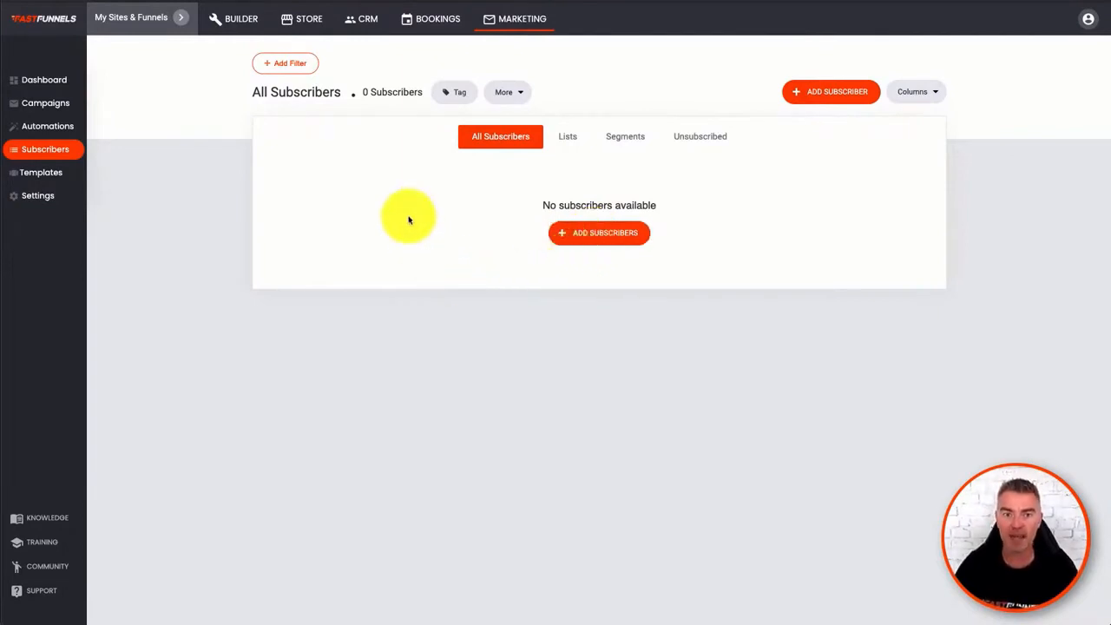
pyautogui.click(367, 26)
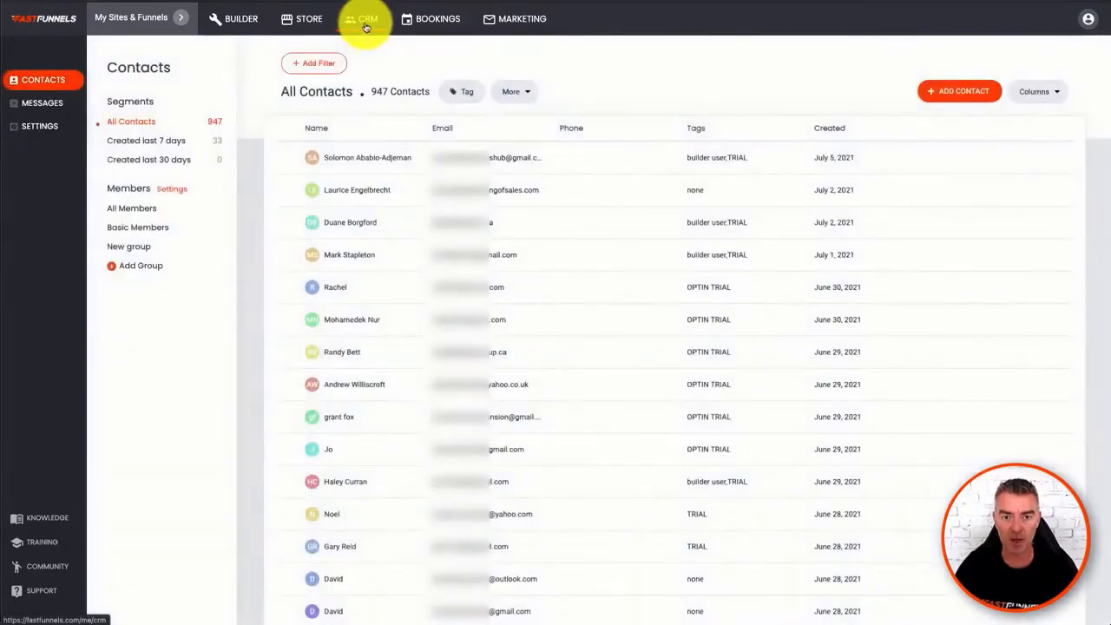
pyautogui.click(291, 160)
pyautogui.click(290, 191)
pyautogui.click(290, 222)
pyautogui.click(290, 255)
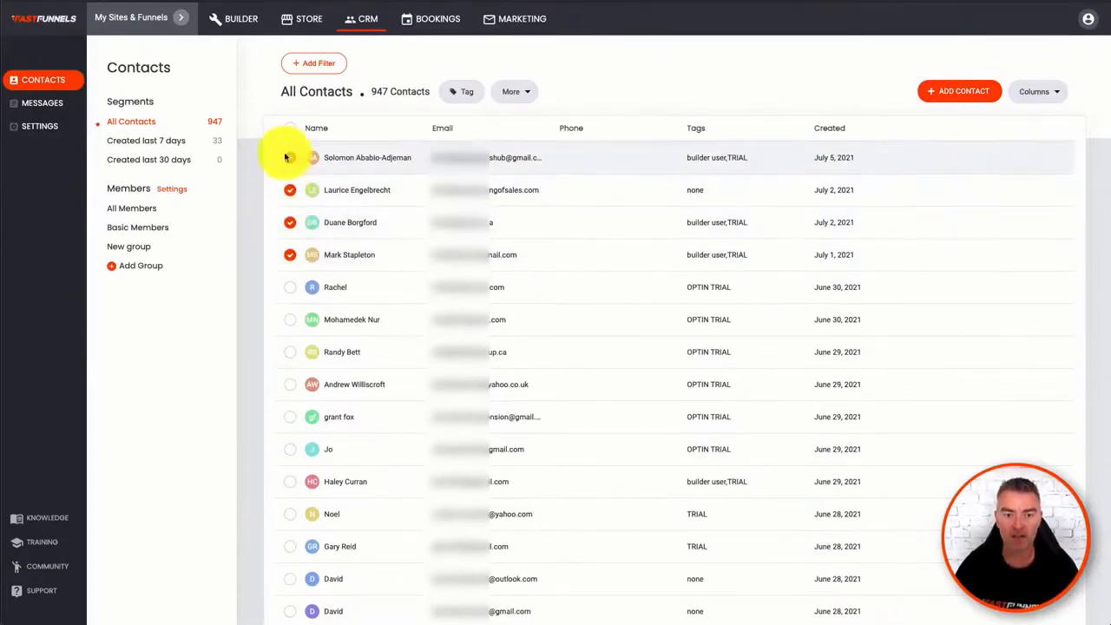
pyautogui.click(529, 97)
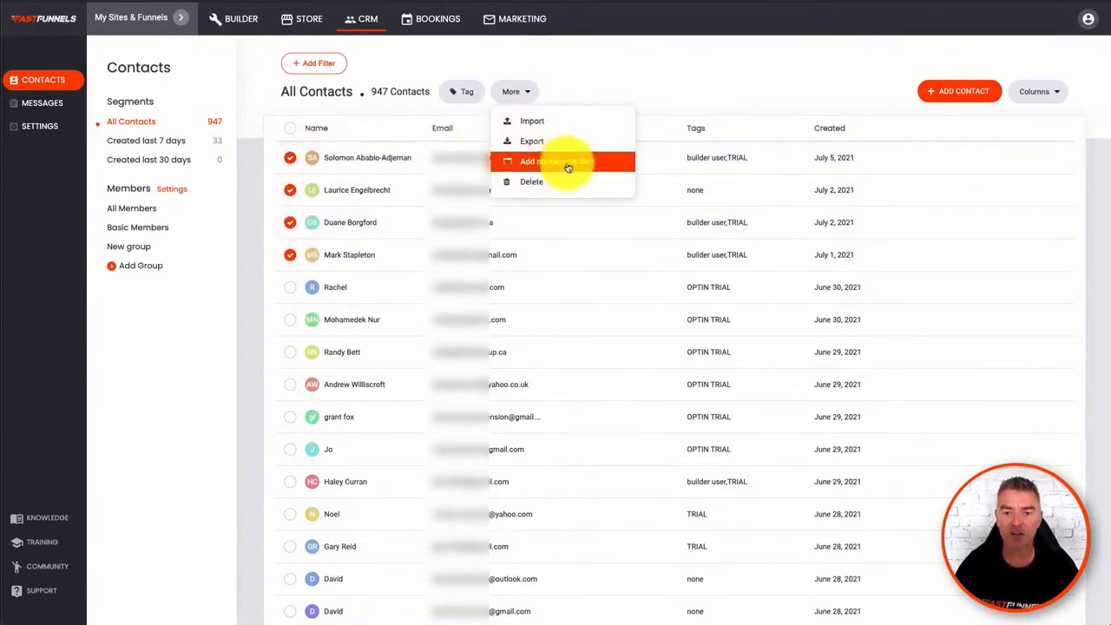
pyautogui.click(580, 93)
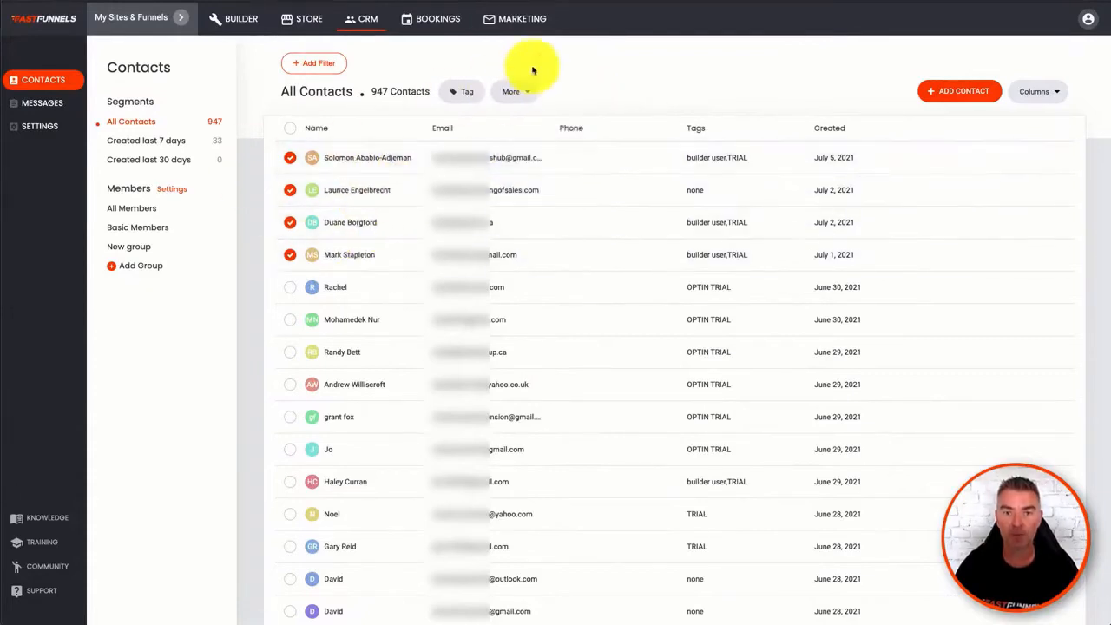
# - Fill in a new single marketing subscriber with the subscriber's name and email, assigned to Default list
pyautogui.click(521, 20)
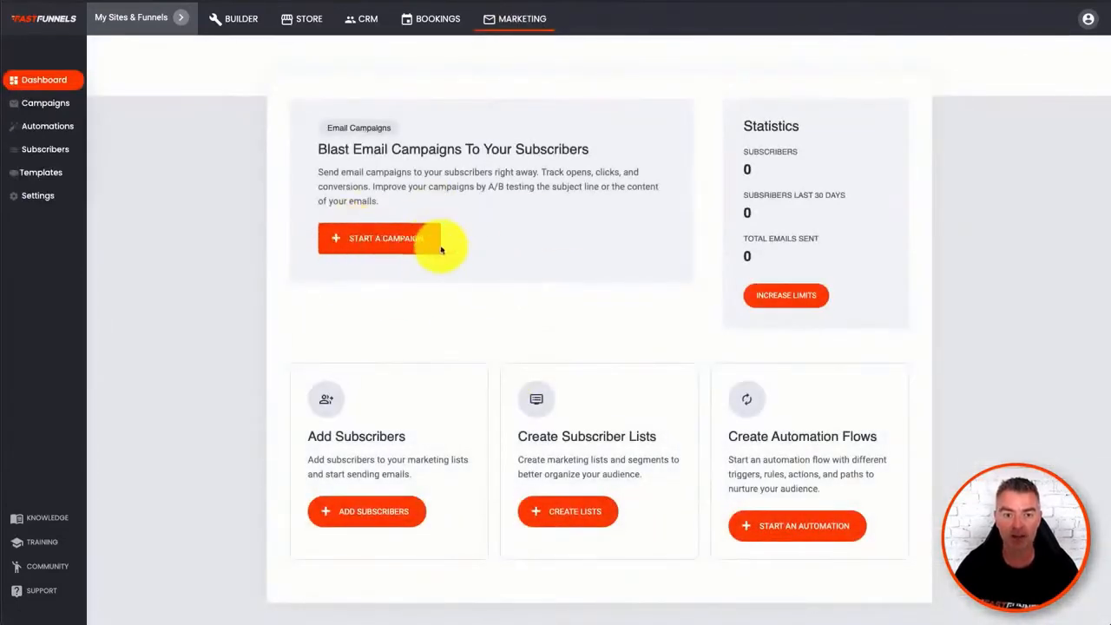
pyautogui.click(42, 154)
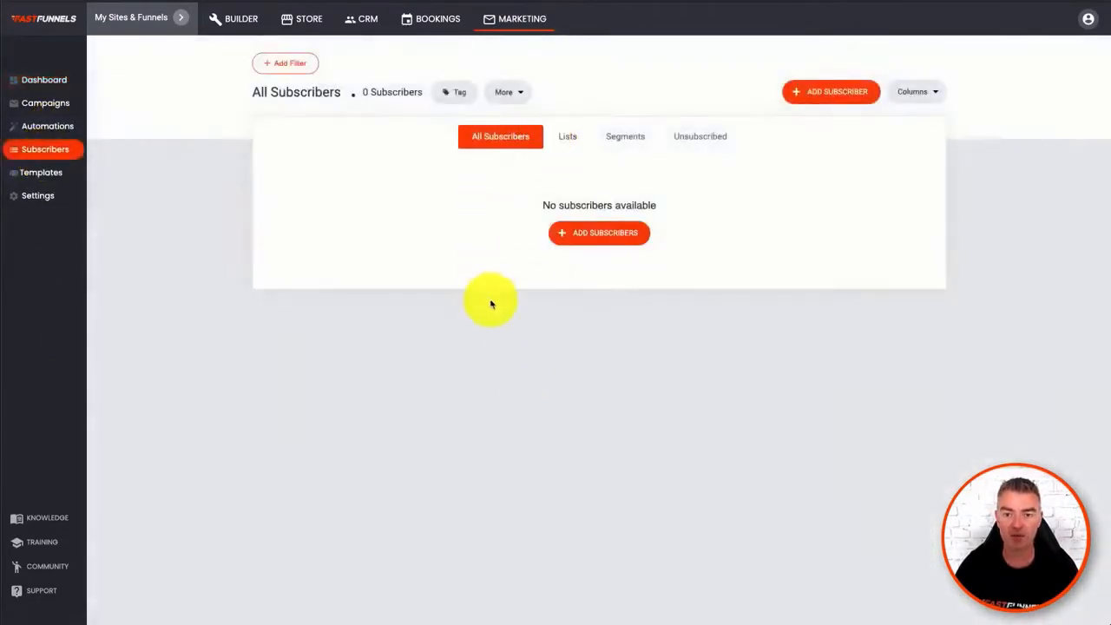
pyautogui.click(599, 235)
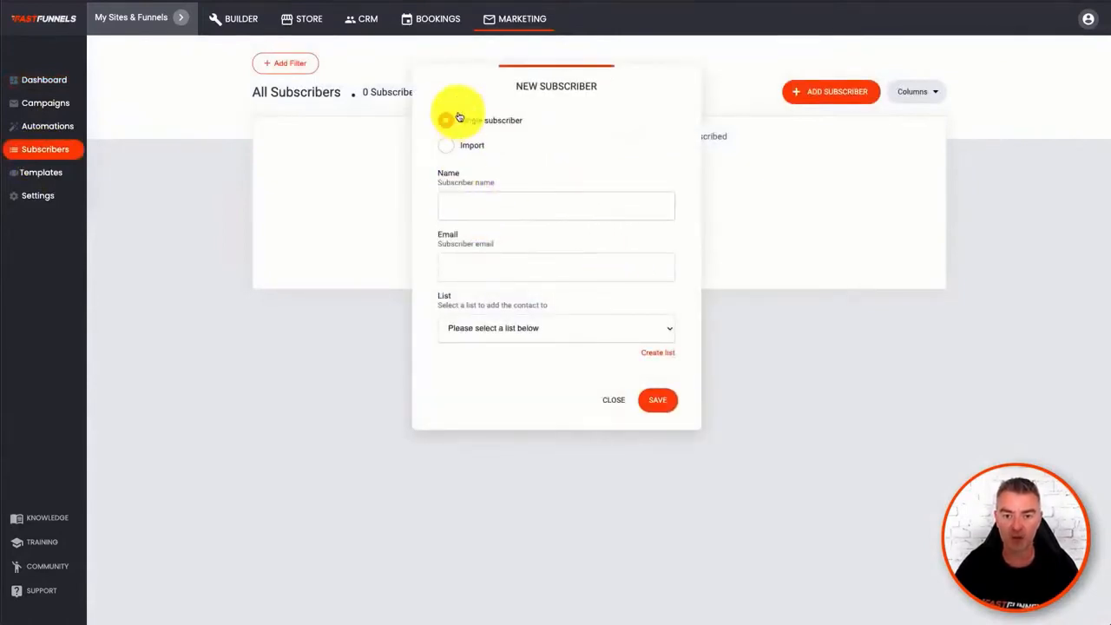
pyautogui.click(514, 208)
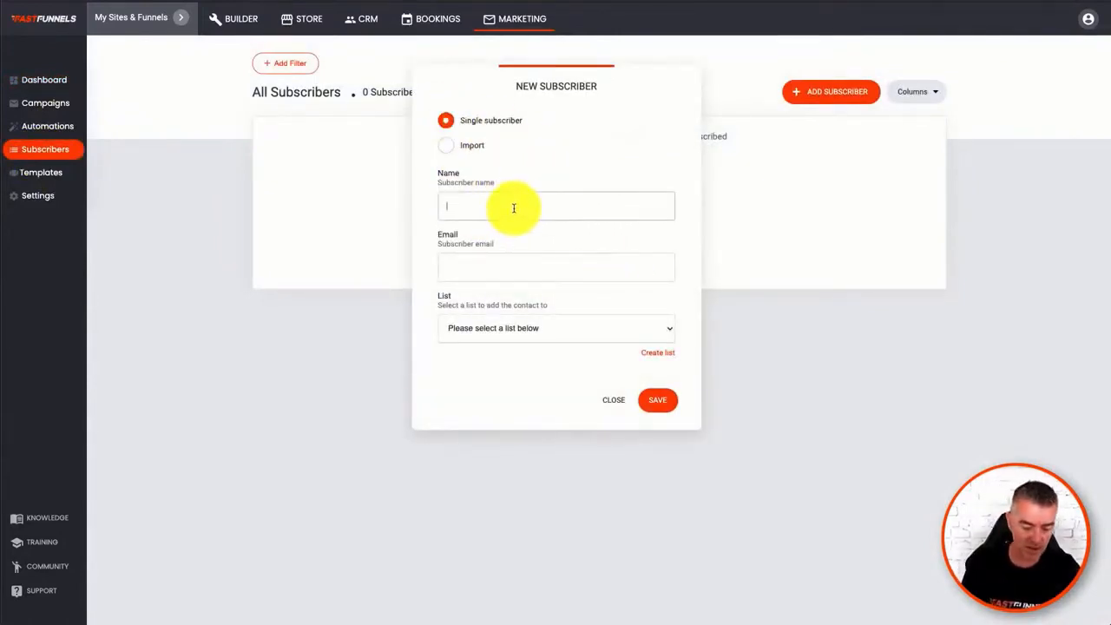
pyautogui.click(488, 266)
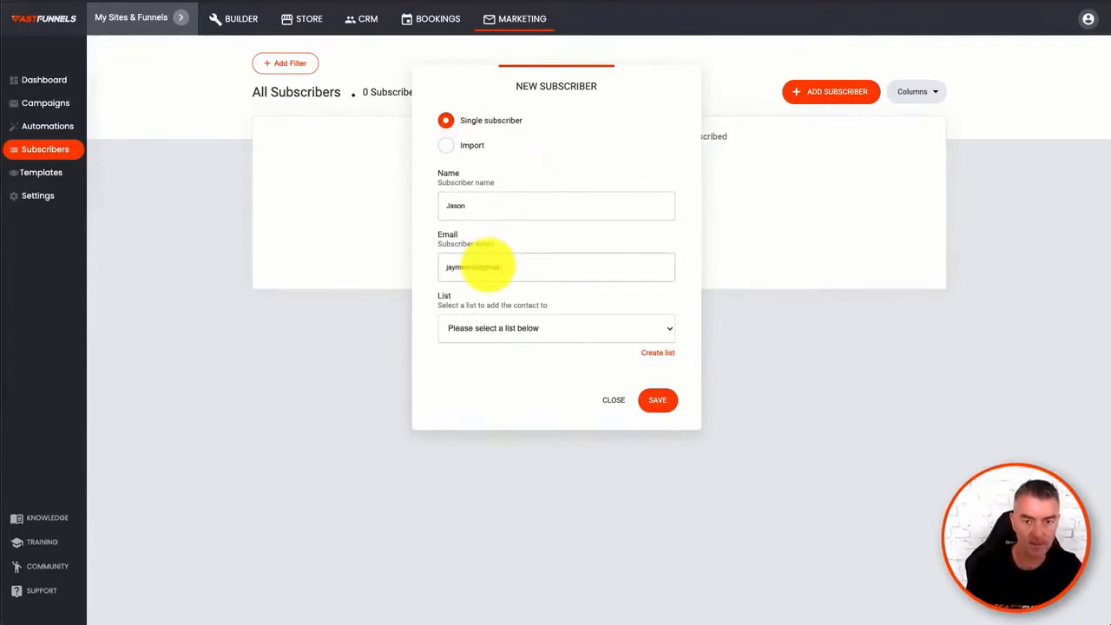
pyautogui.click(571, 330)
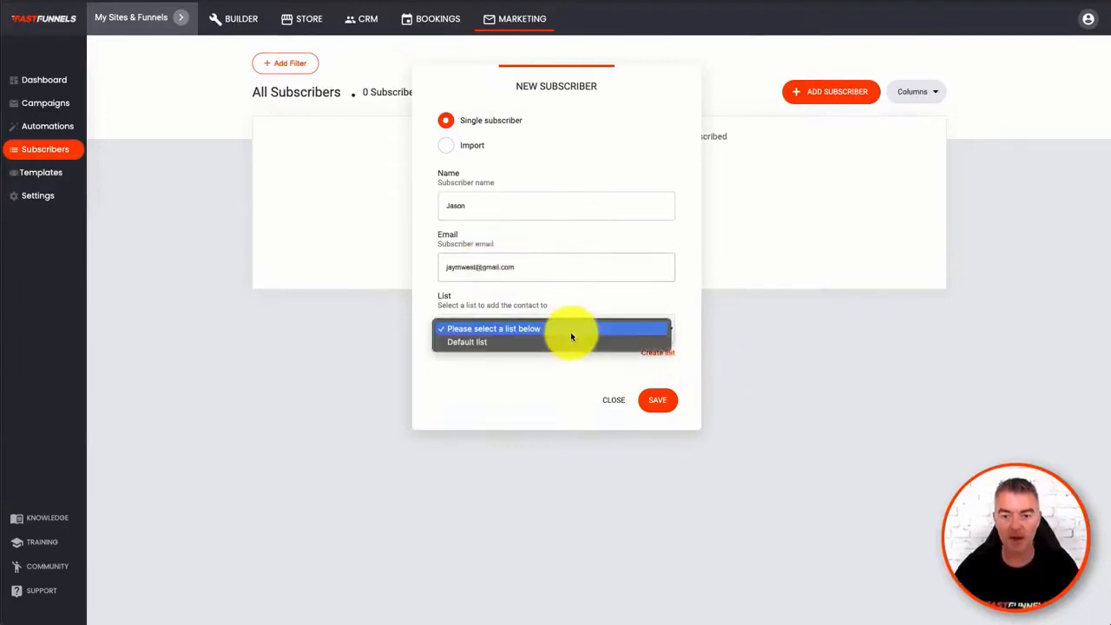
pyautogui.click(539, 340)
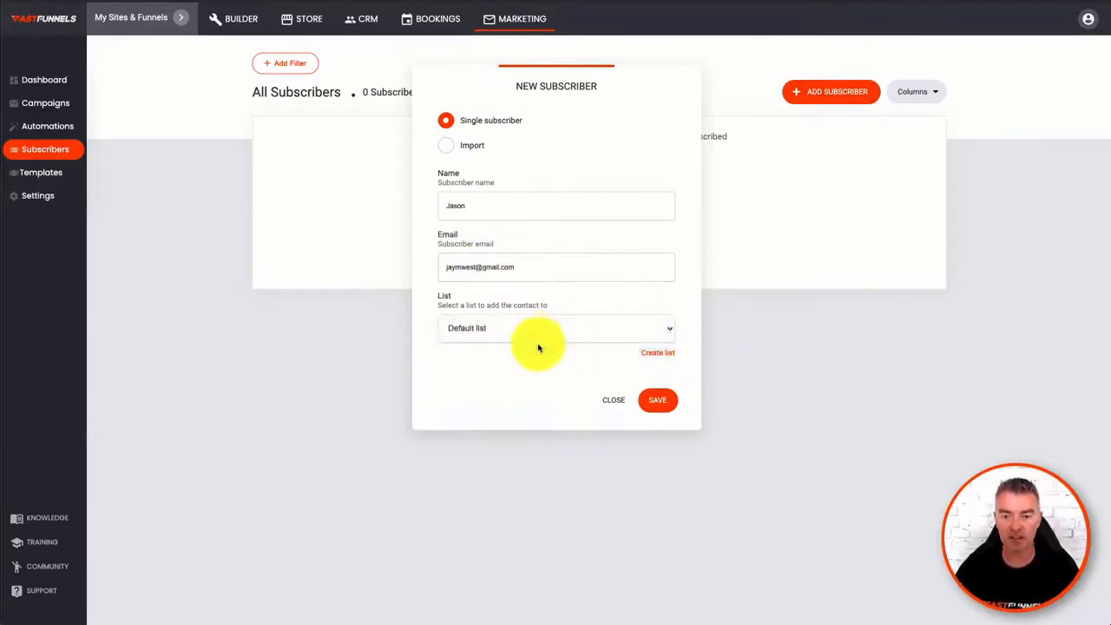
# - Try out creating a new subscriber list, and save the subscriber in the Default list
pyautogui.click(660, 354)
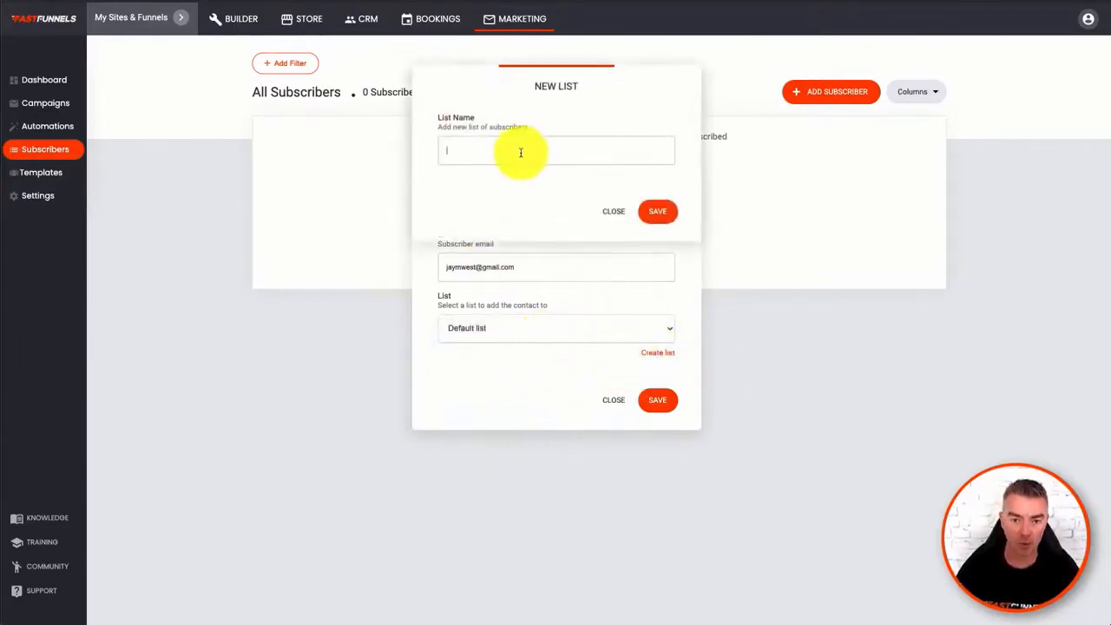
pyautogui.click(655, 211)
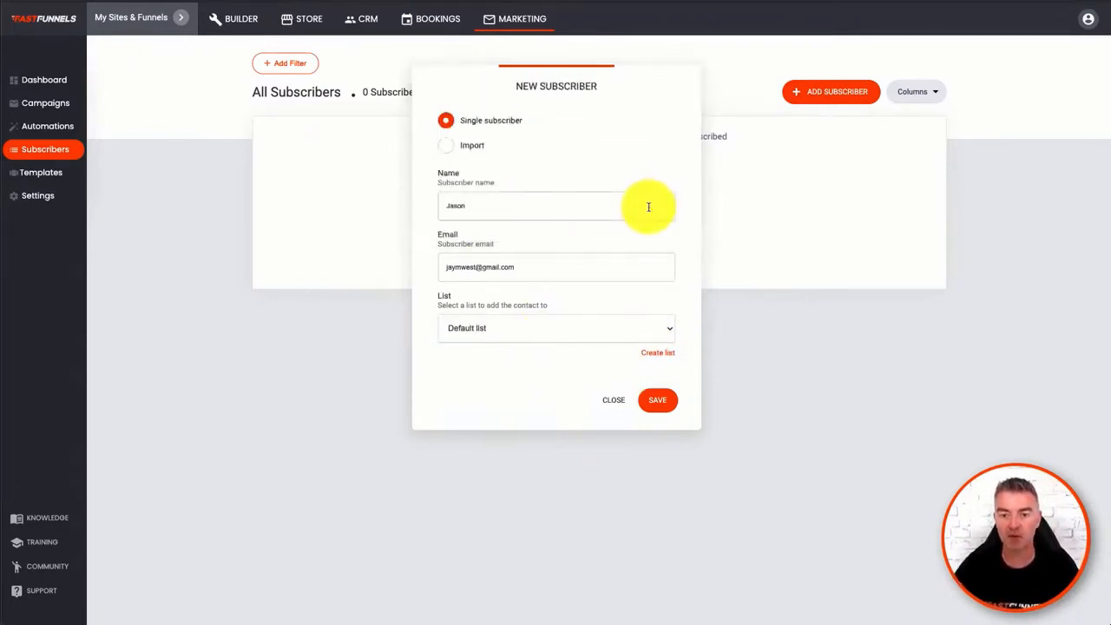
pyautogui.click(667, 401)
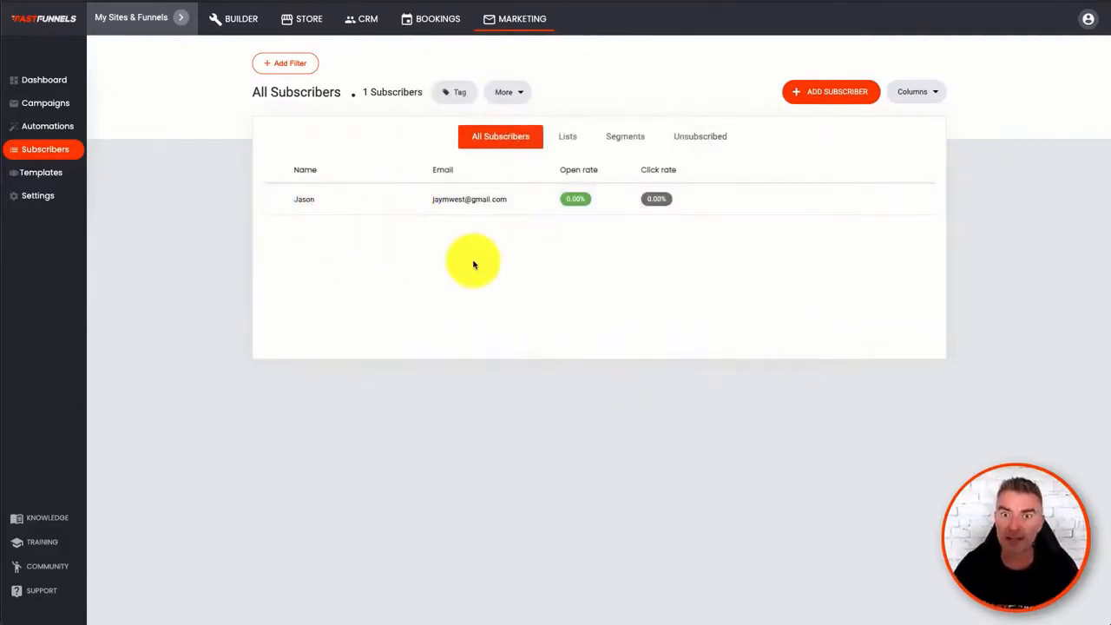
# - Filter all subscribers by name, using the contains condition with the subscriber's first name
pyautogui.click(627, 136)
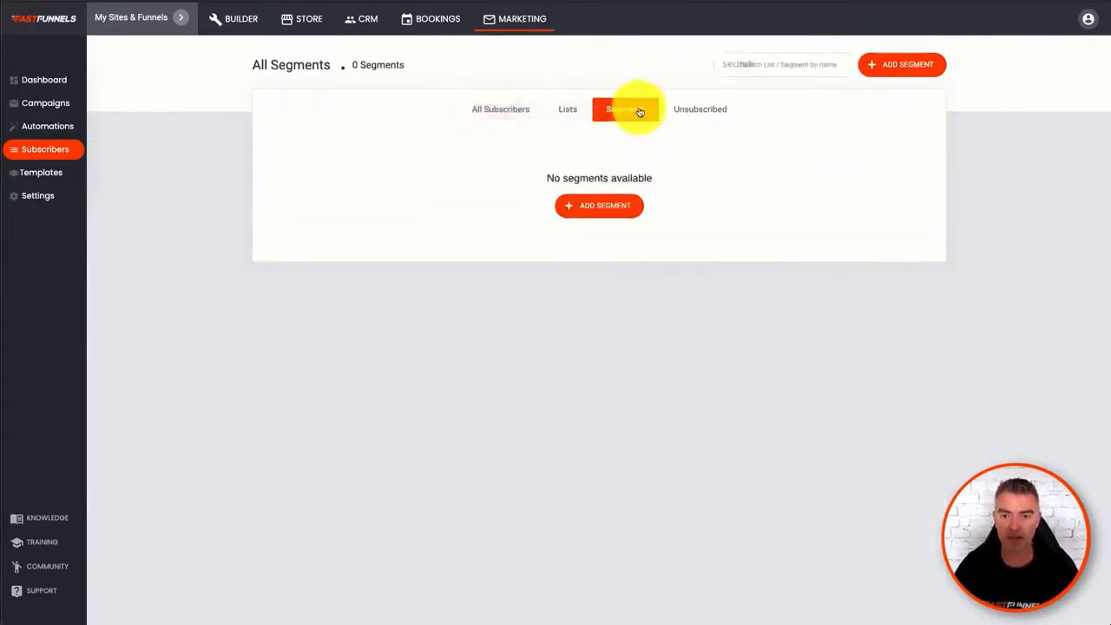
pyautogui.click(515, 111)
pyautogui.click(287, 66)
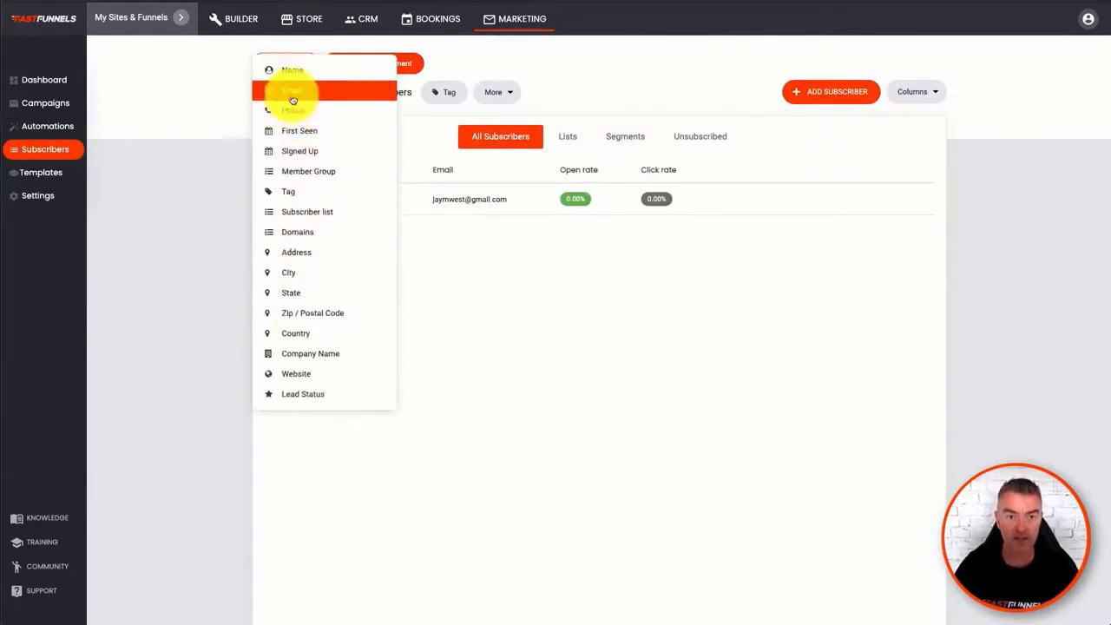
pyautogui.click(292, 70)
pyautogui.click(339, 127)
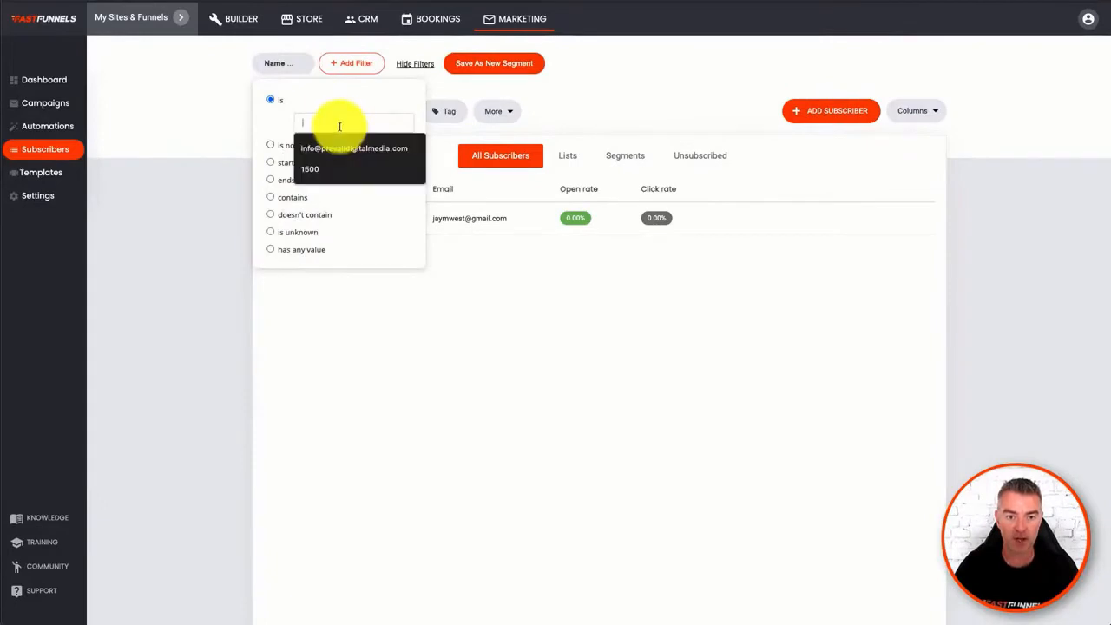
pyautogui.click(270, 197)
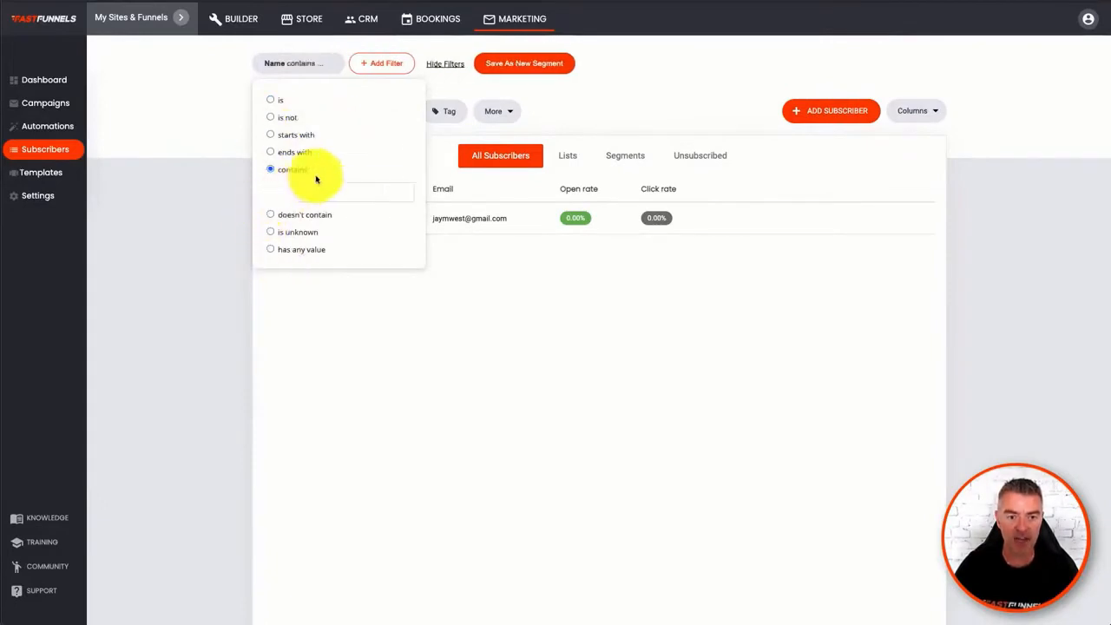
pyautogui.click(322, 196)
pyautogui.write('Jason')
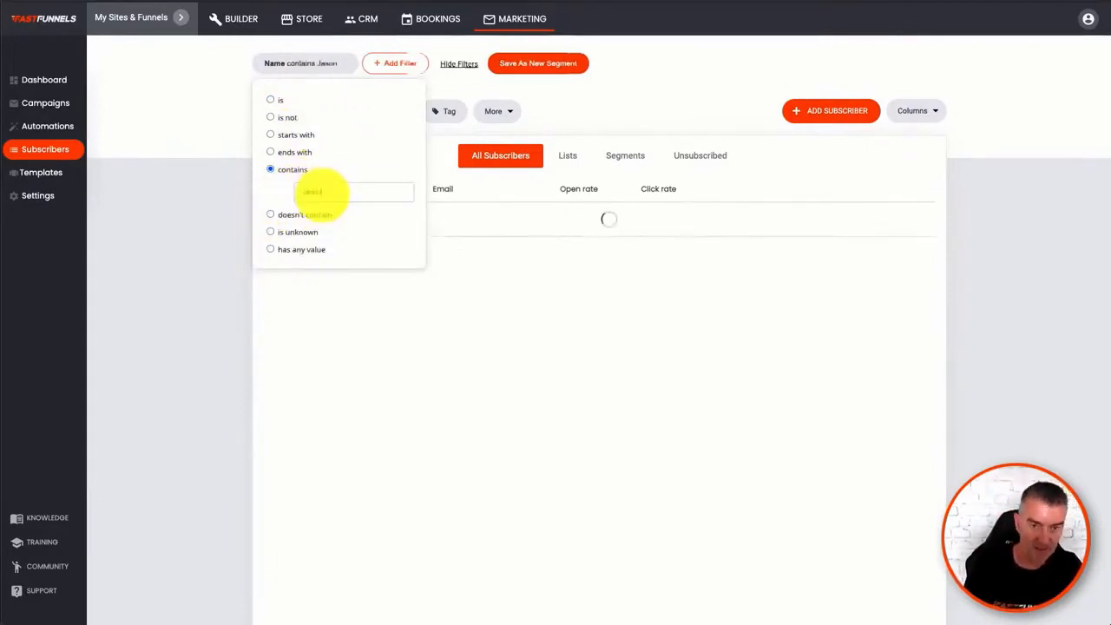
pyautogui.click(428, 272)
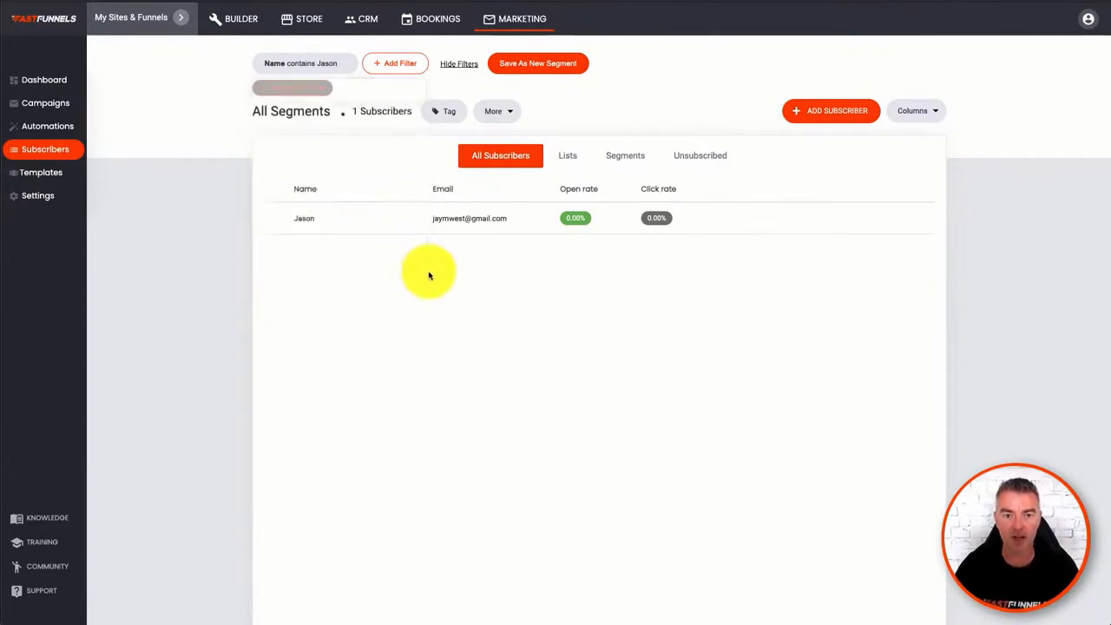
# - Save the filtered subscribers as a new segment named after the subscriber, and show the segments list
pyautogui.click(523, 64)
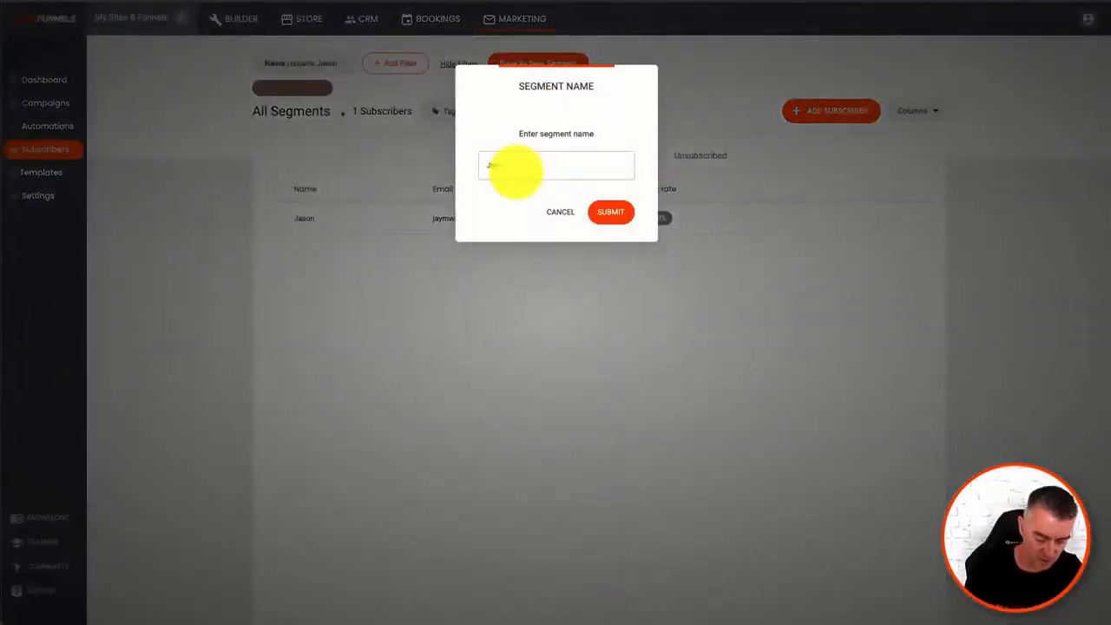
pyautogui.write('Jason')
pyautogui.click(613, 212)
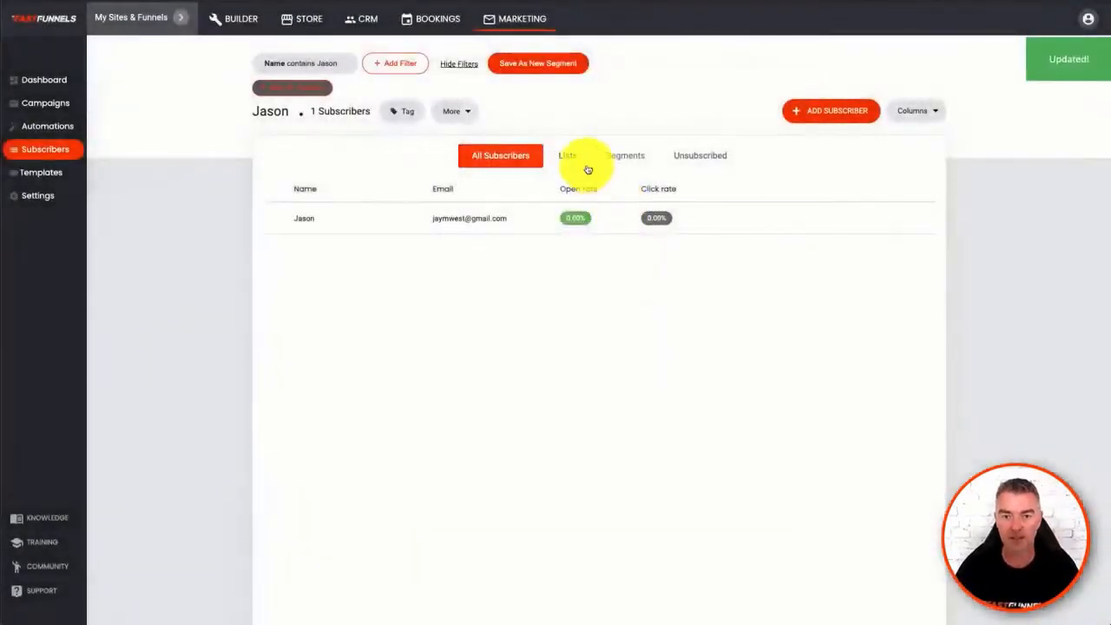
pyautogui.click(621, 160)
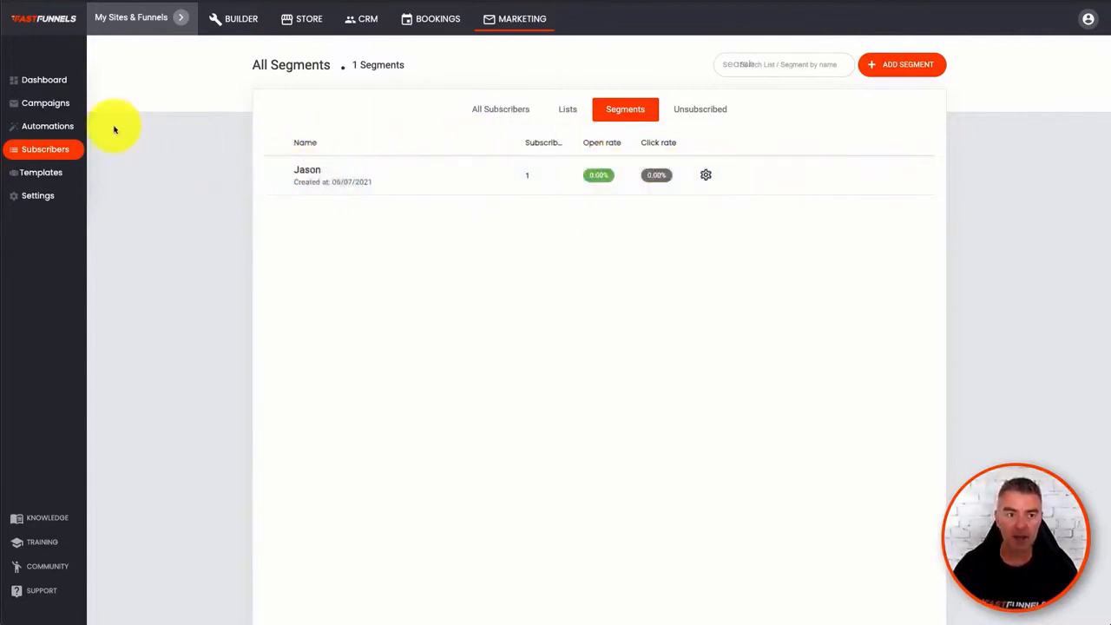
# - Create a new marketing automation named "New Client"
pyautogui.click(50, 108)
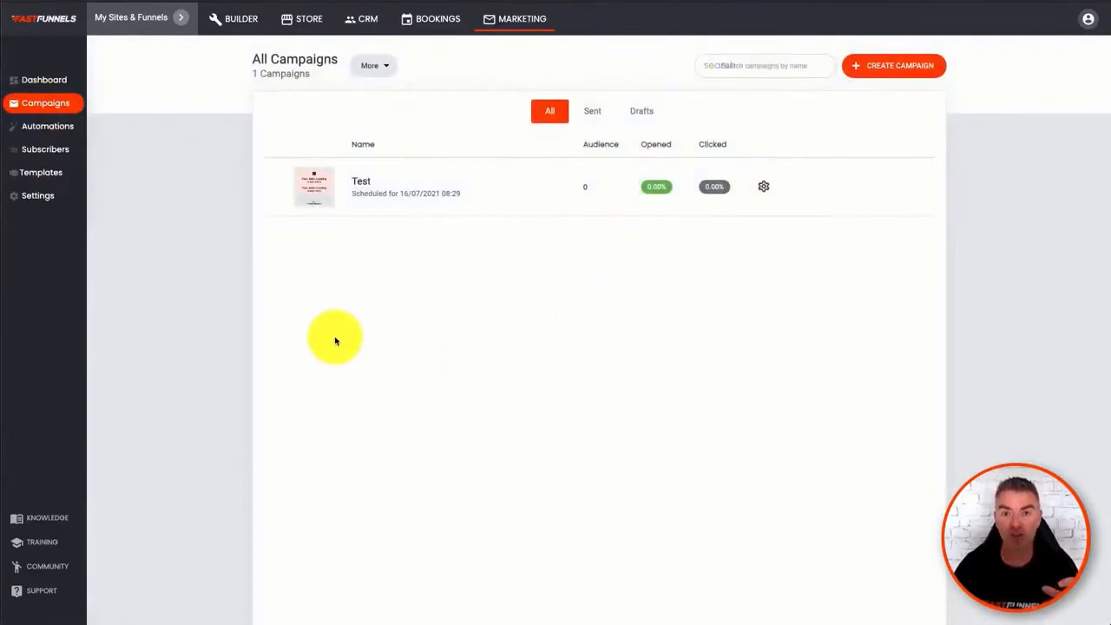
pyautogui.click(36, 128)
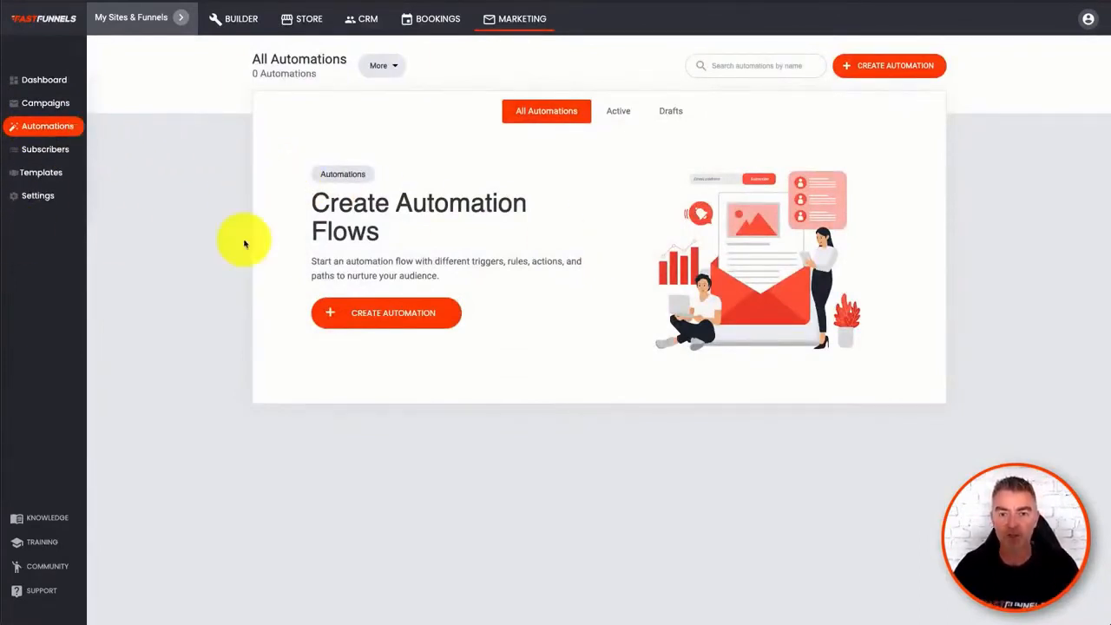
pyautogui.click(389, 320)
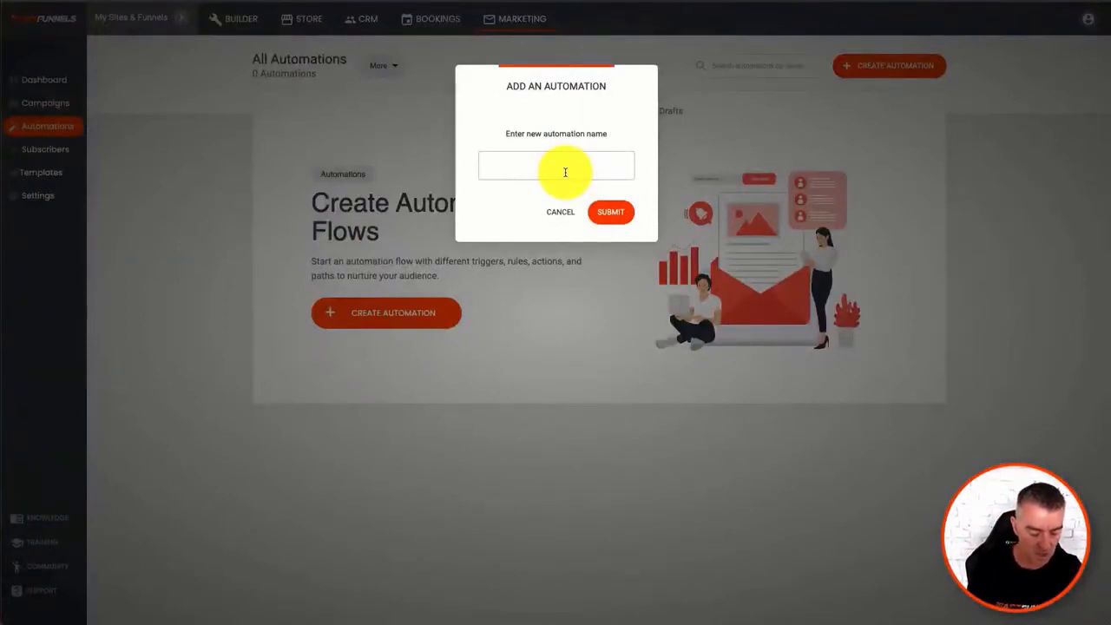
pyautogui.write('New Client')
pyautogui.click(608, 213)
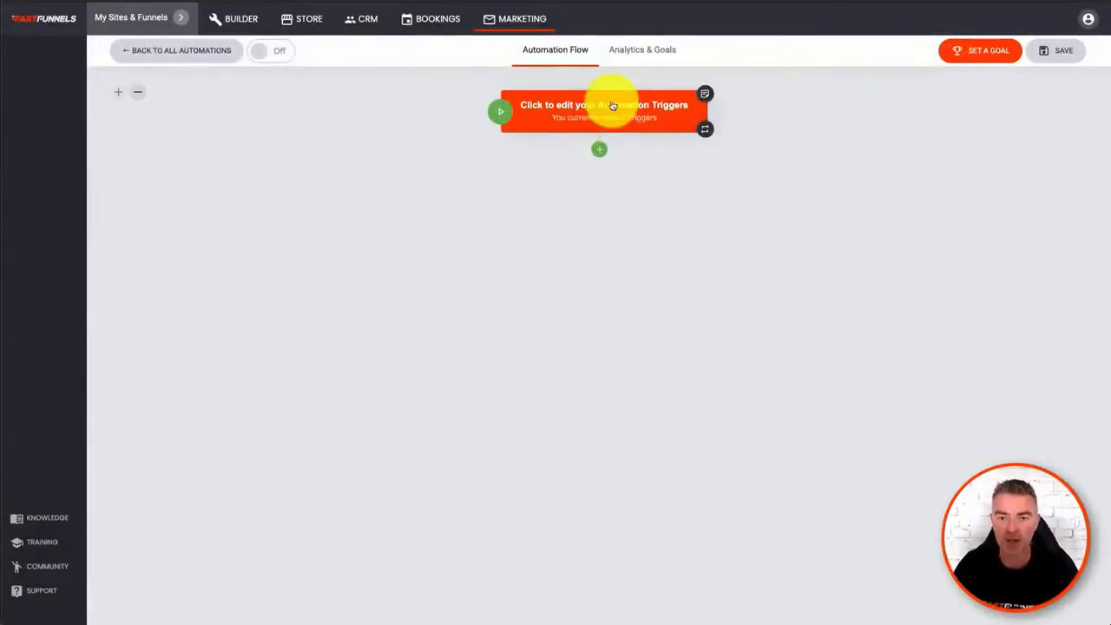
# - Review the available triggers and set the automation to start when a subscriber is added to the Test list
pyautogui.click(612, 109)
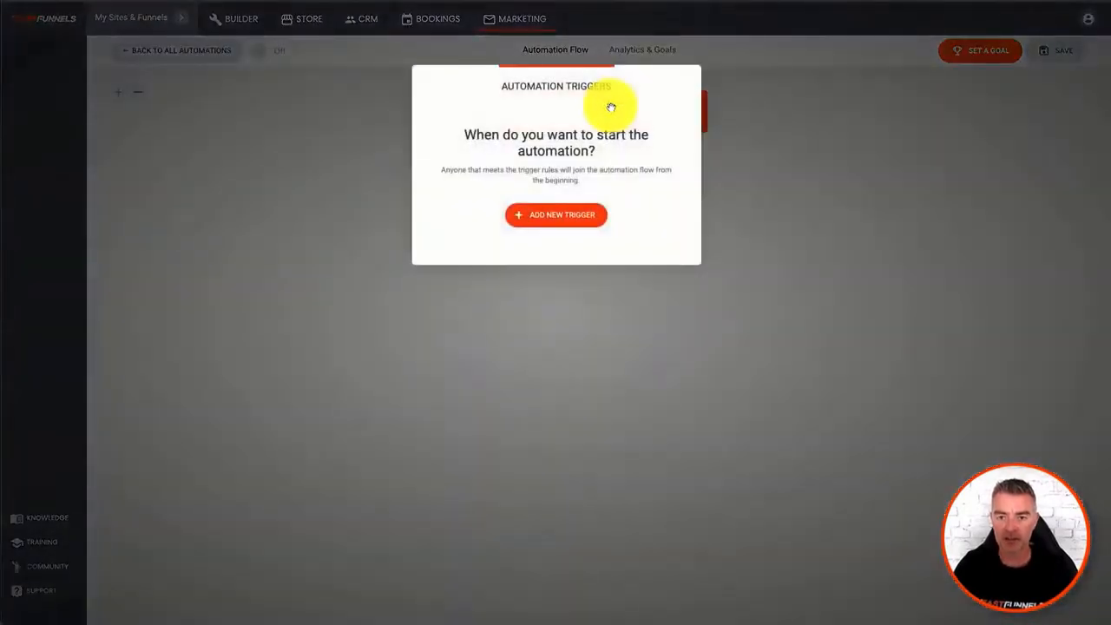
pyautogui.click(559, 223)
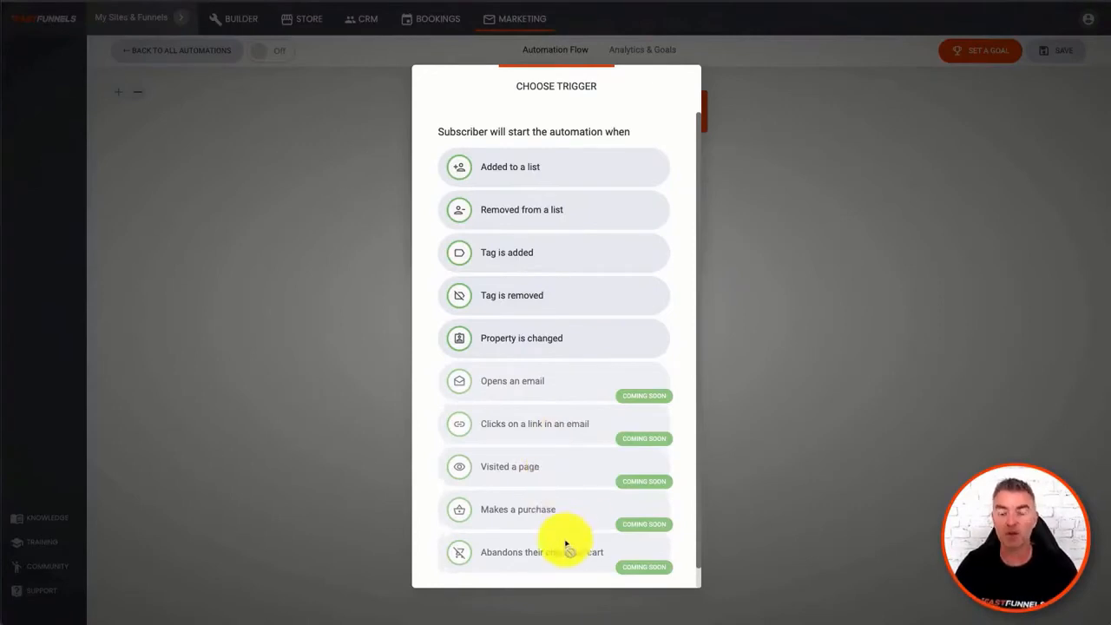
pyautogui.scroll(-1, 533, 422)
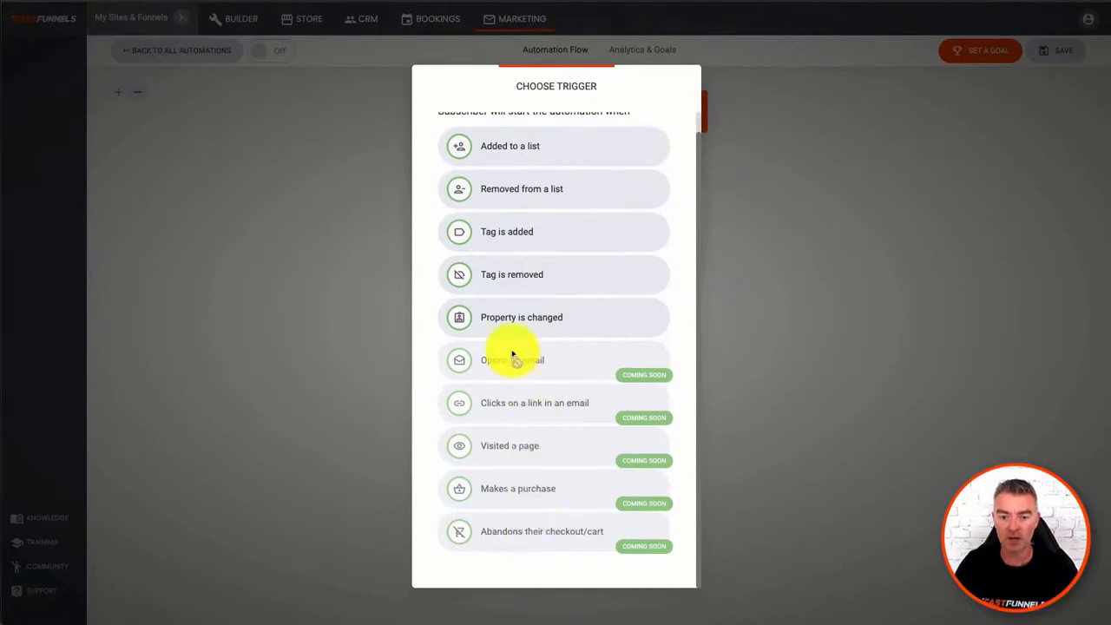
pyautogui.scroll(1, 570, 441)
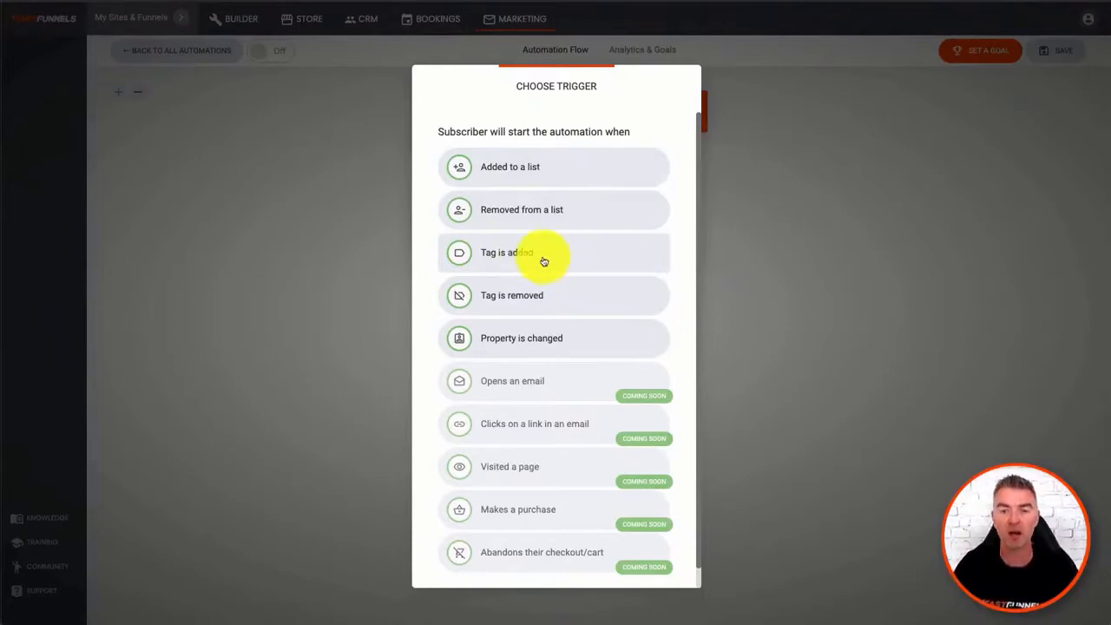
pyautogui.click(384, 180)
pyautogui.click(577, 214)
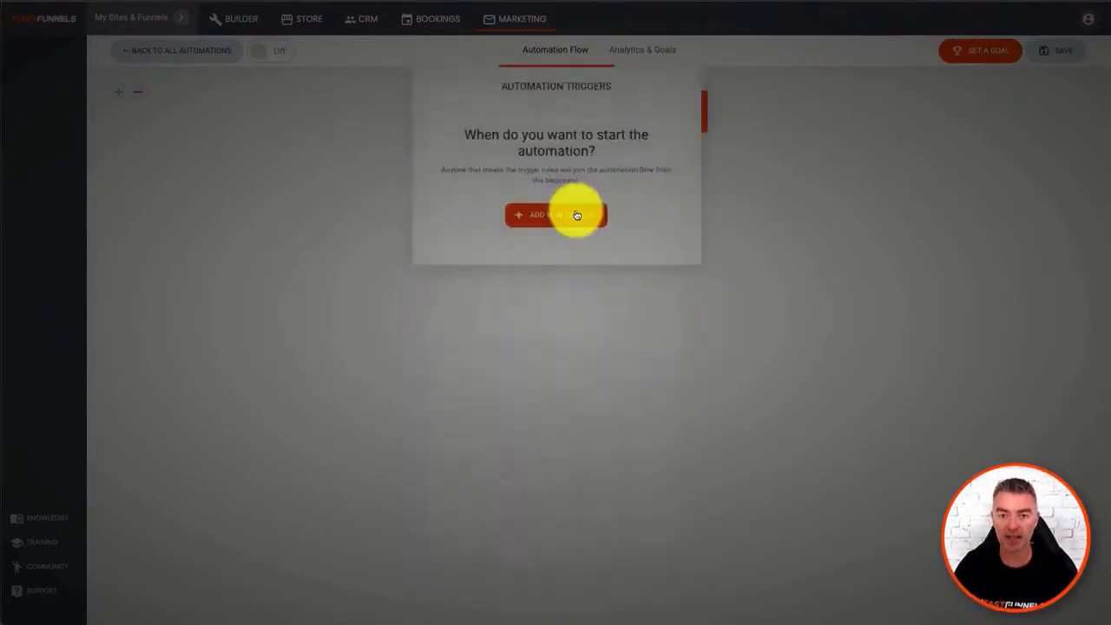
pyautogui.click(530, 177)
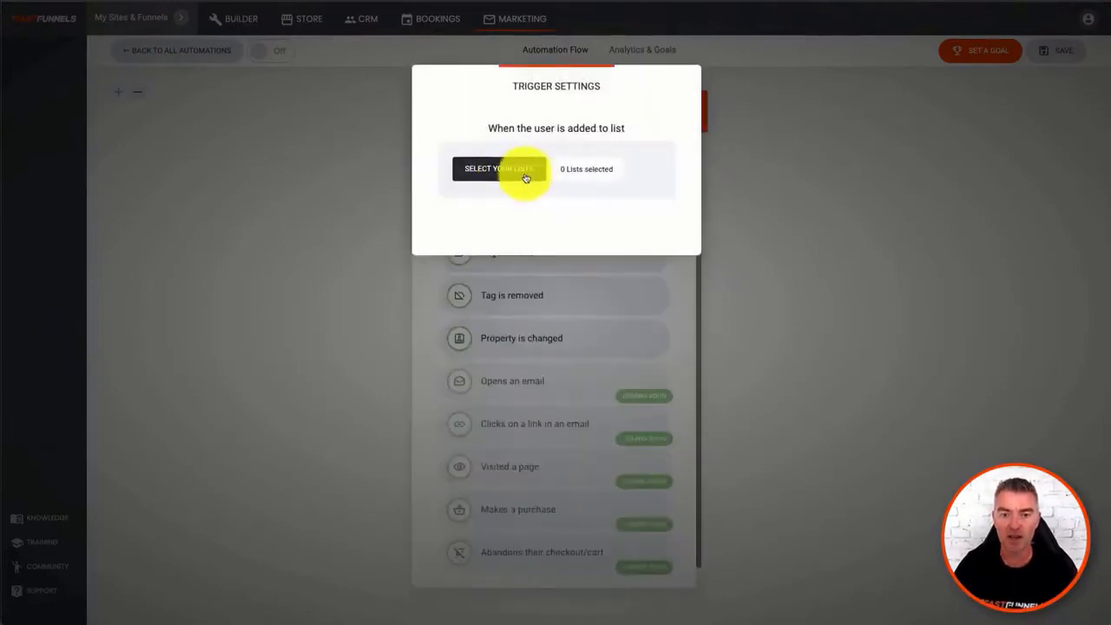
pyautogui.click(533, 179)
pyautogui.click(462, 158)
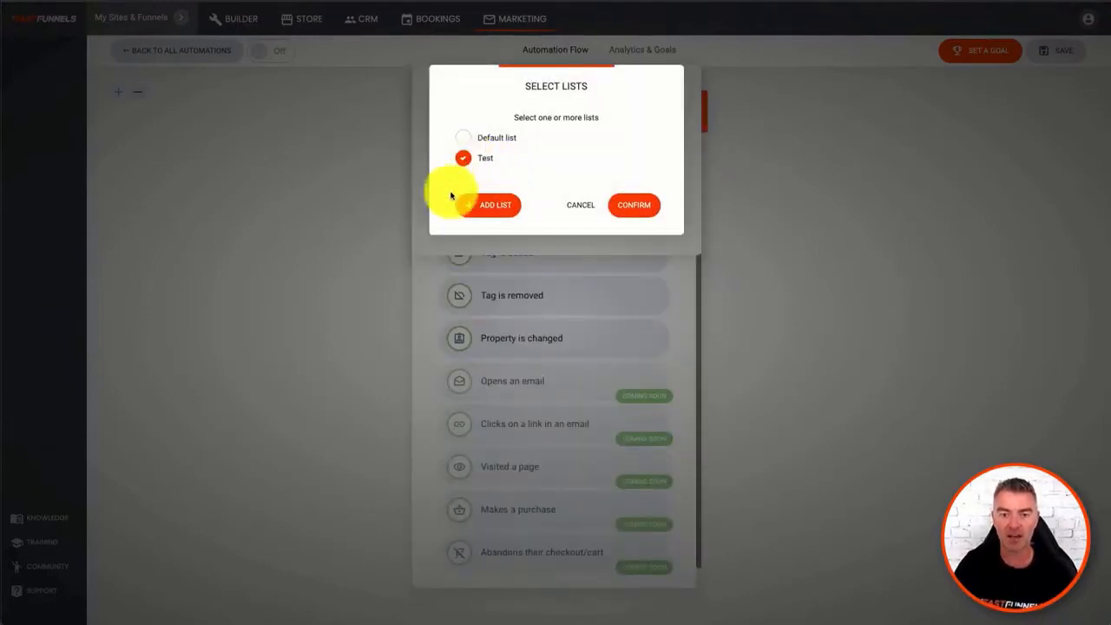
pyautogui.click(629, 207)
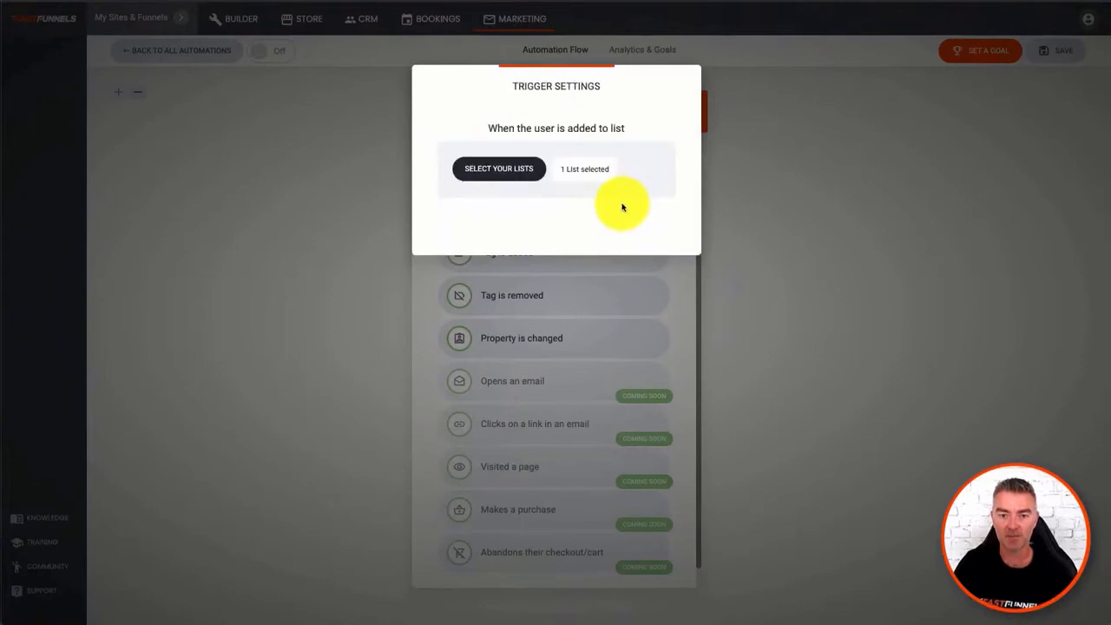
pyautogui.click(774, 243)
pyautogui.click(775, 243)
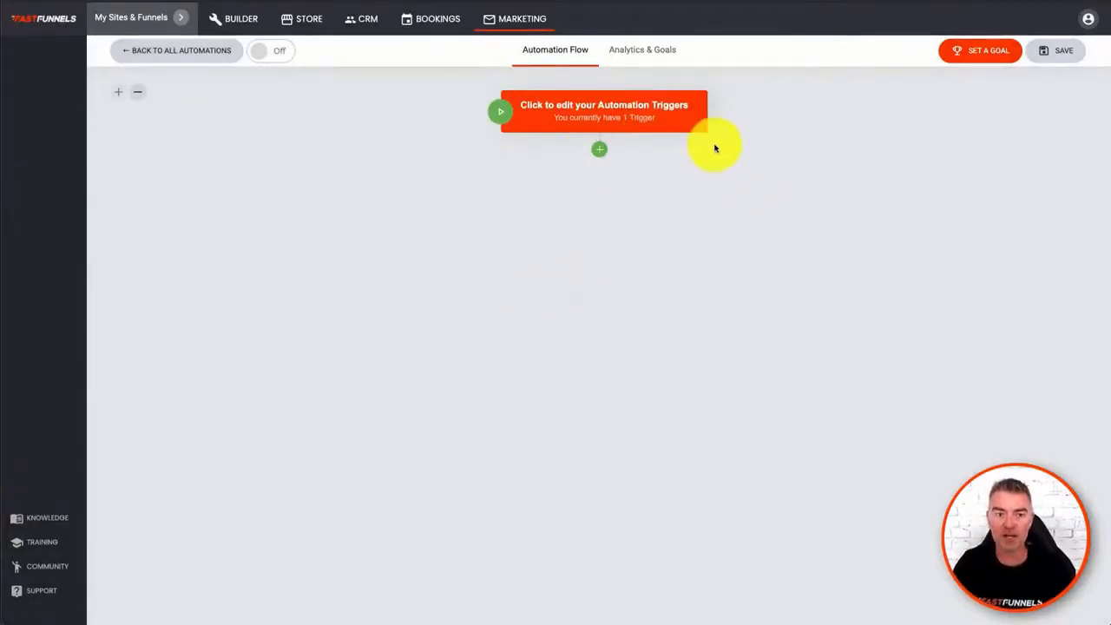
# - Add a delay step after the trigger with a specific amount of time of 1 day
pyautogui.click(598, 155)
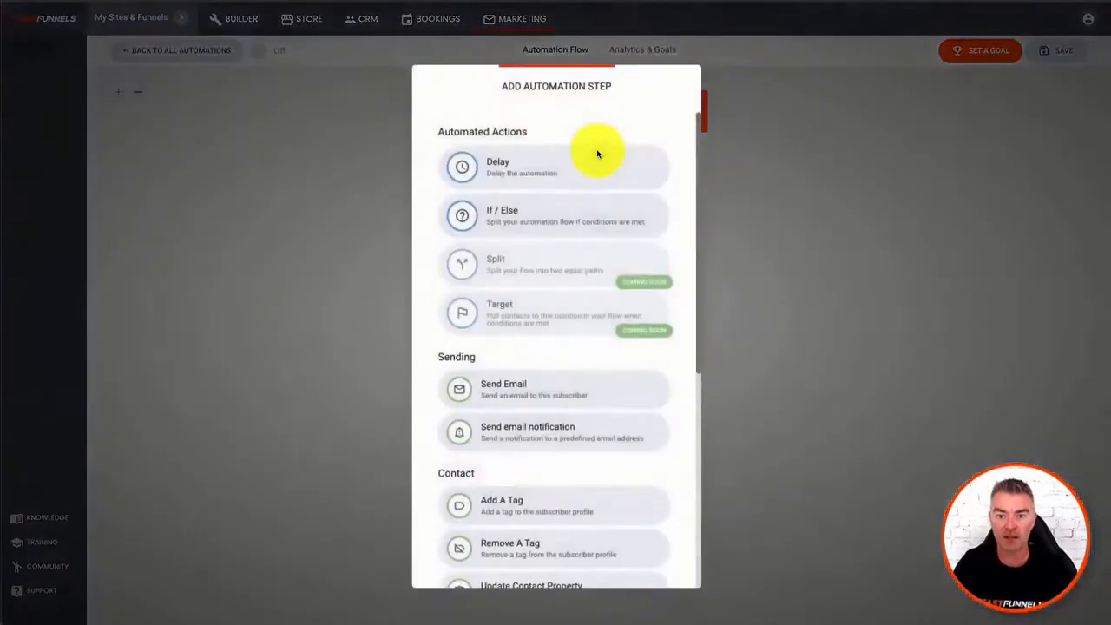
pyautogui.click(512, 176)
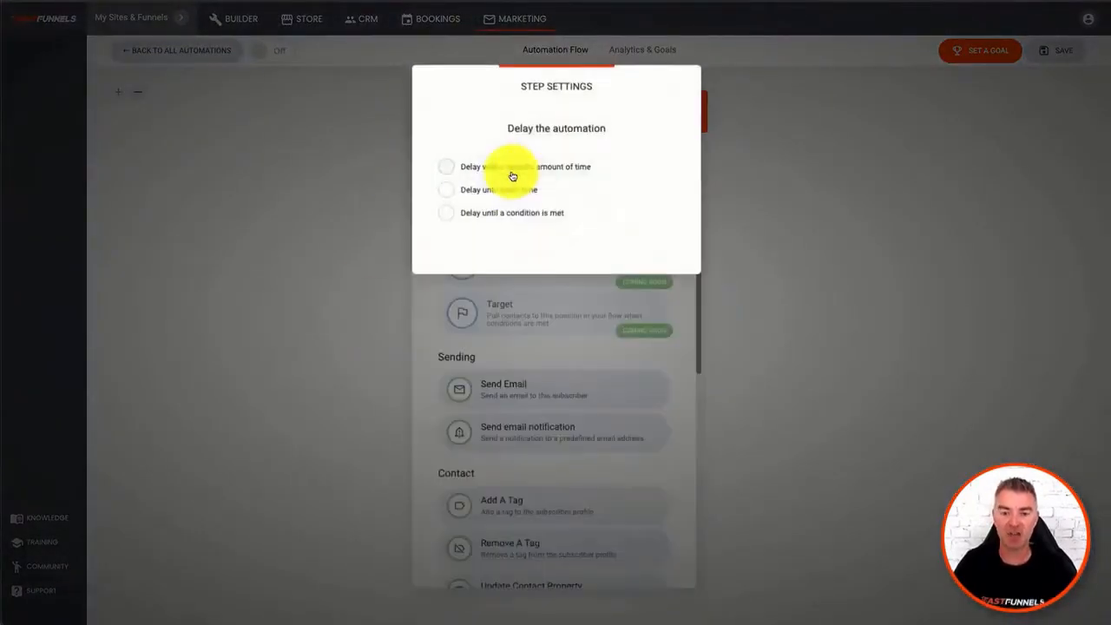
pyautogui.click(446, 168)
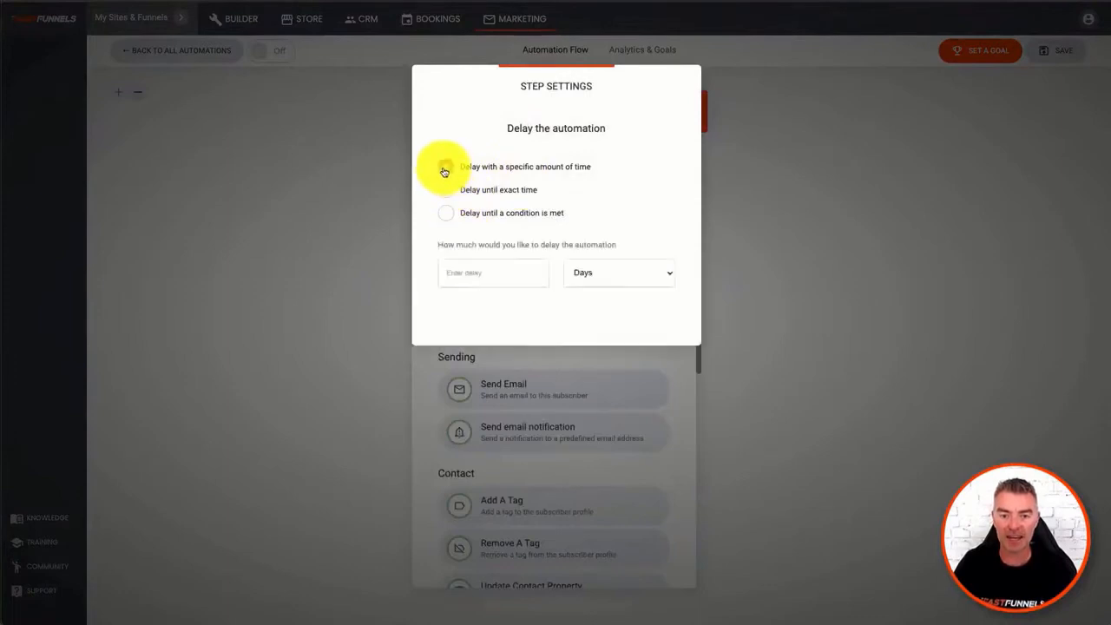
pyautogui.click(484, 272)
pyautogui.write('1')
pyautogui.click(877, 192)
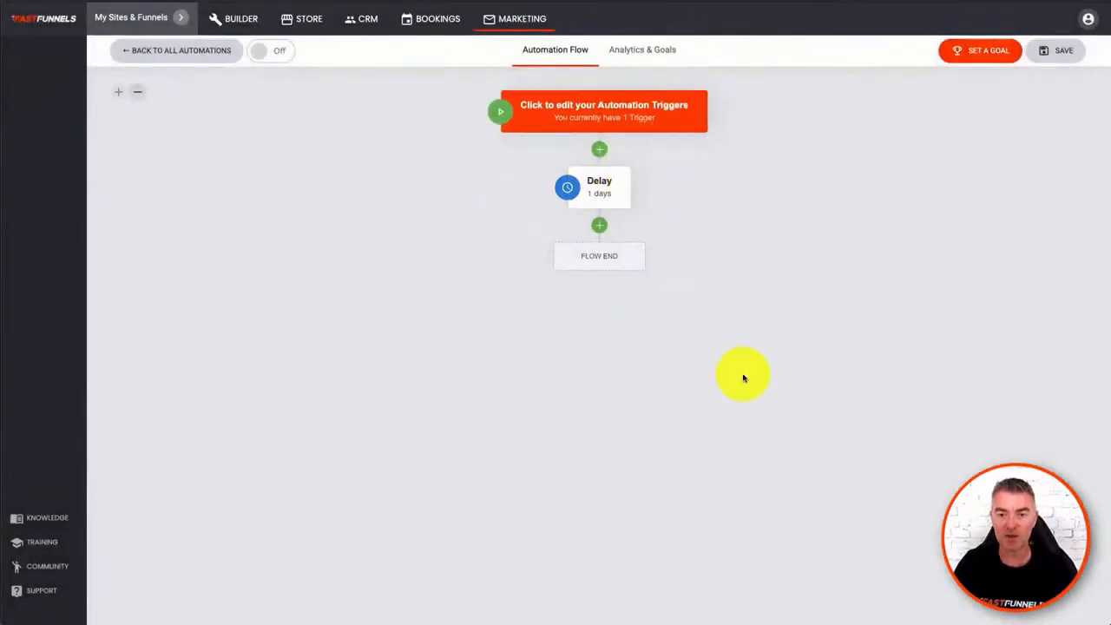
# - Add a Send Email step after the delay, with the subject "Hi There"
pyautogui.click(599, 231)
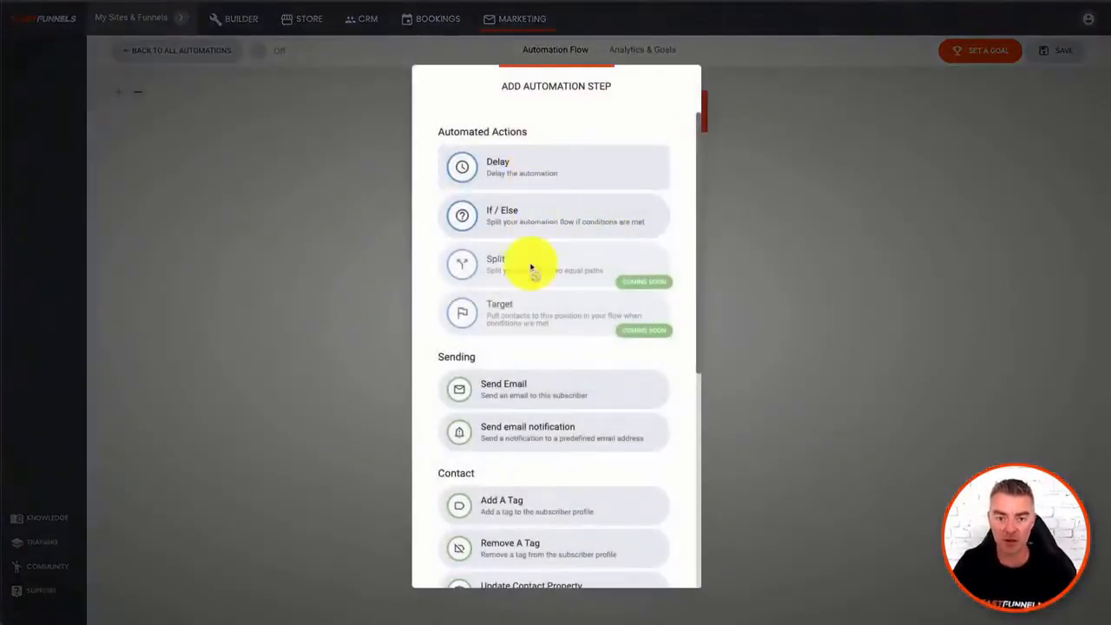
pyautogui.scroll(-3, 543, 397)
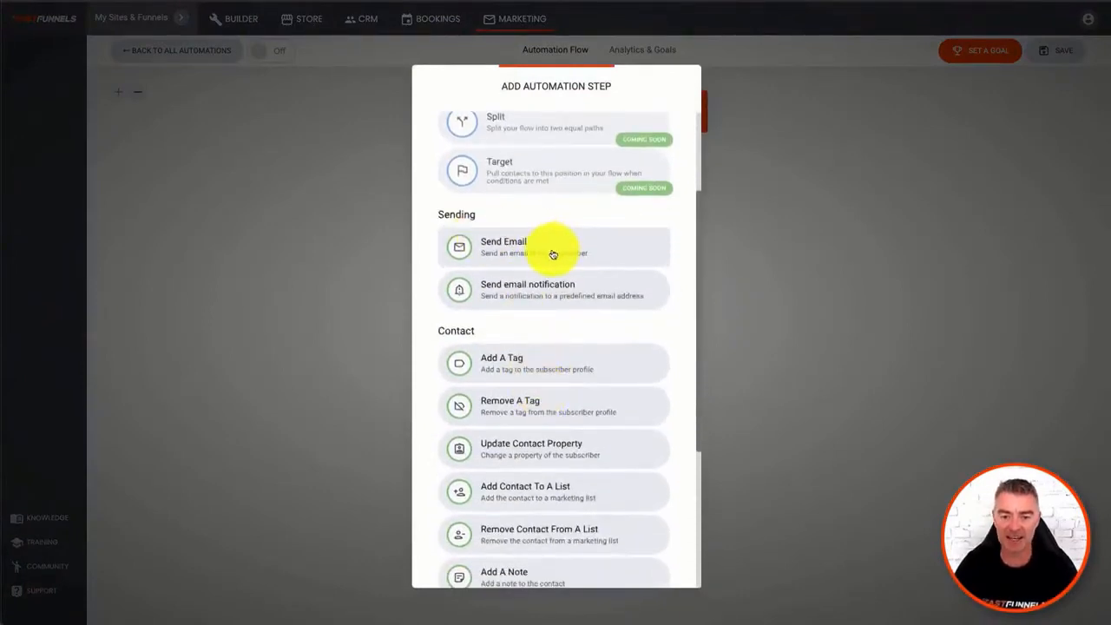
pyautogui.click(553, 253)
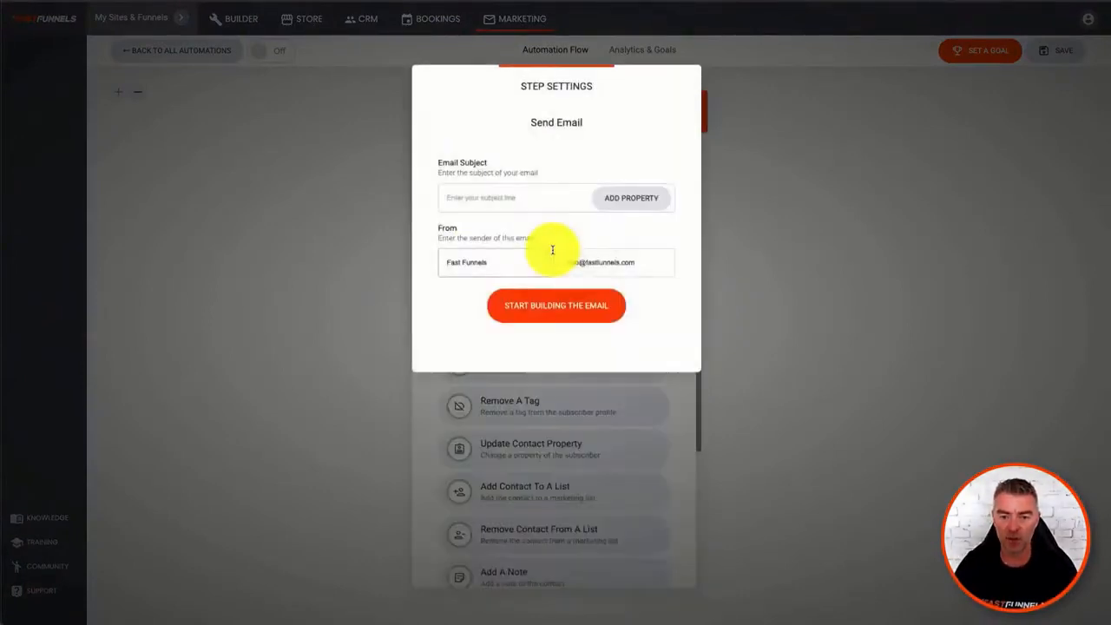
pyautogui.click(524, 200)
pyautogui.write('Hi There')
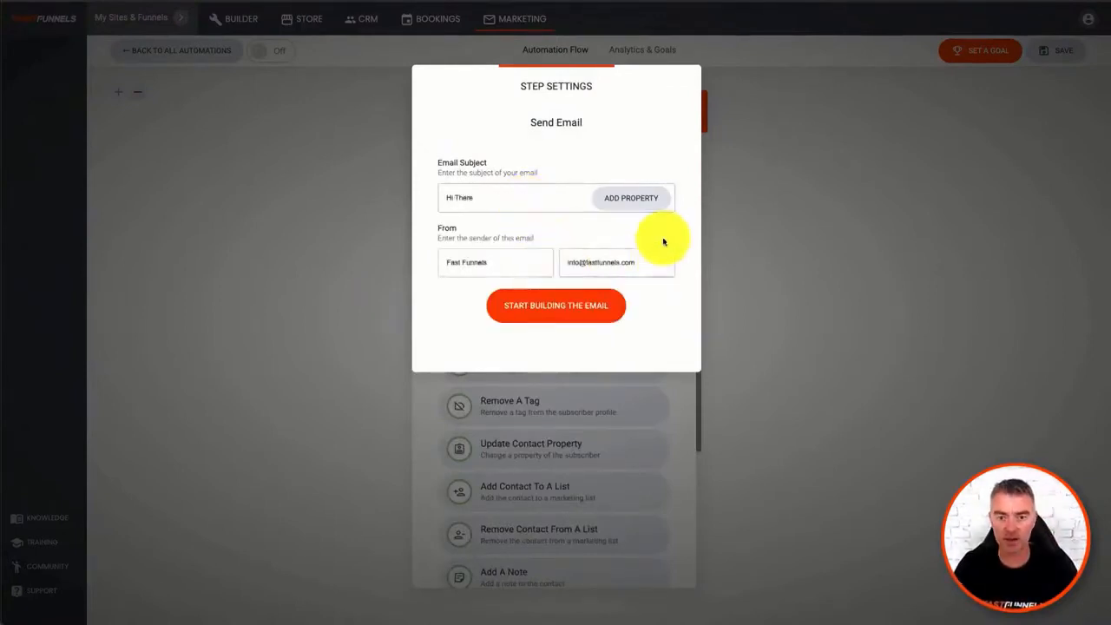
# - Build the email from the "Catchy Headline To Inspire Action" template, and save it into the automation flow
pyautogui.click(570, 316)
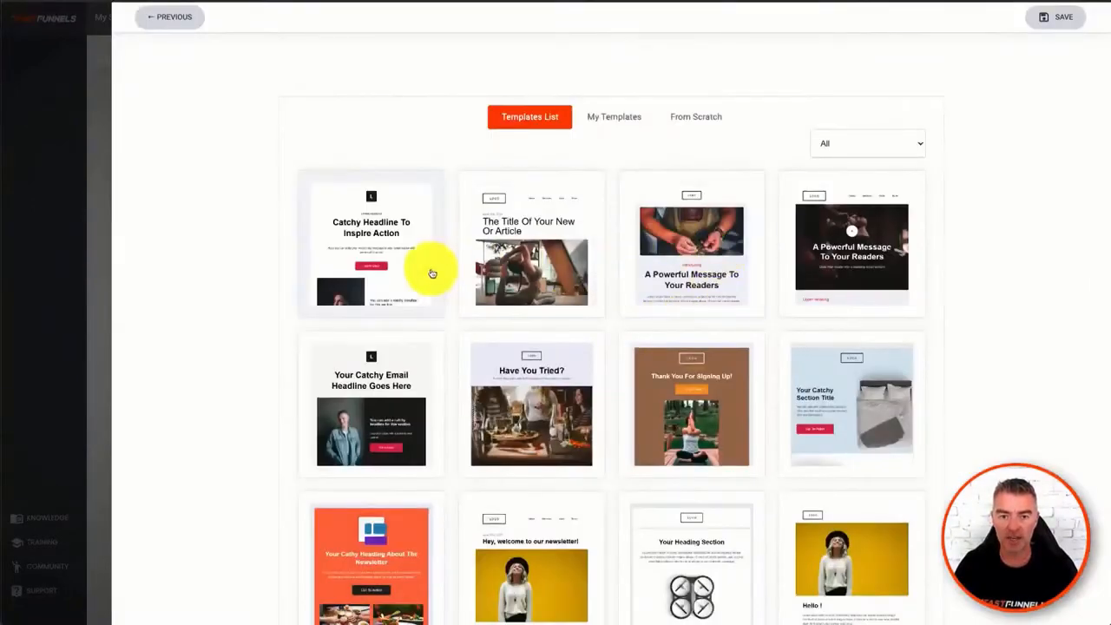
pyautogui.click(371, 250)
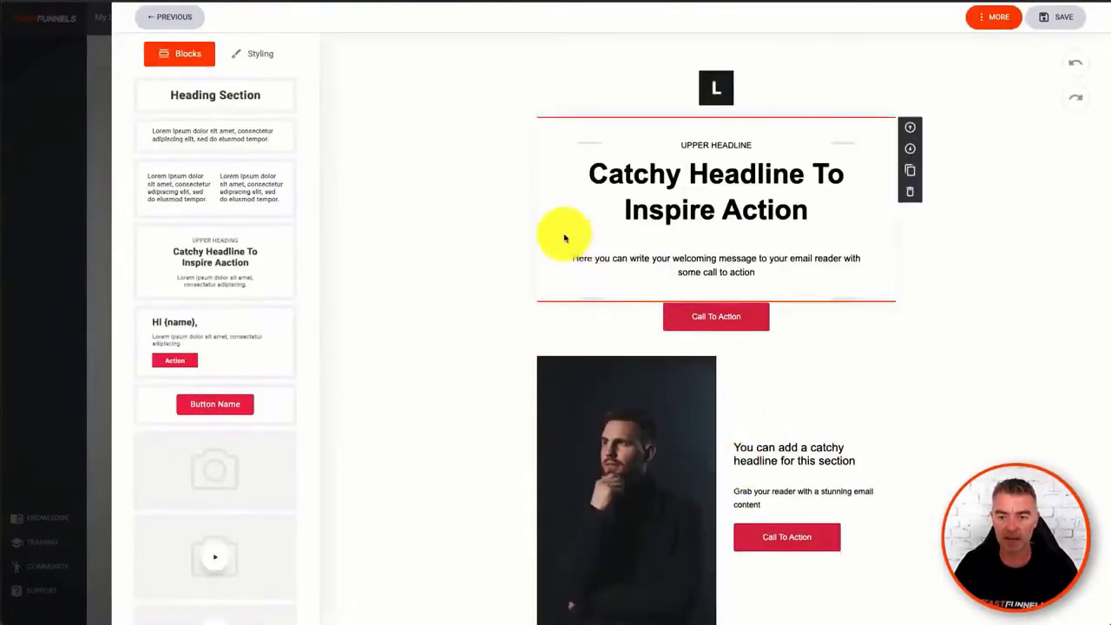
pyautogui.click(1066, 18)
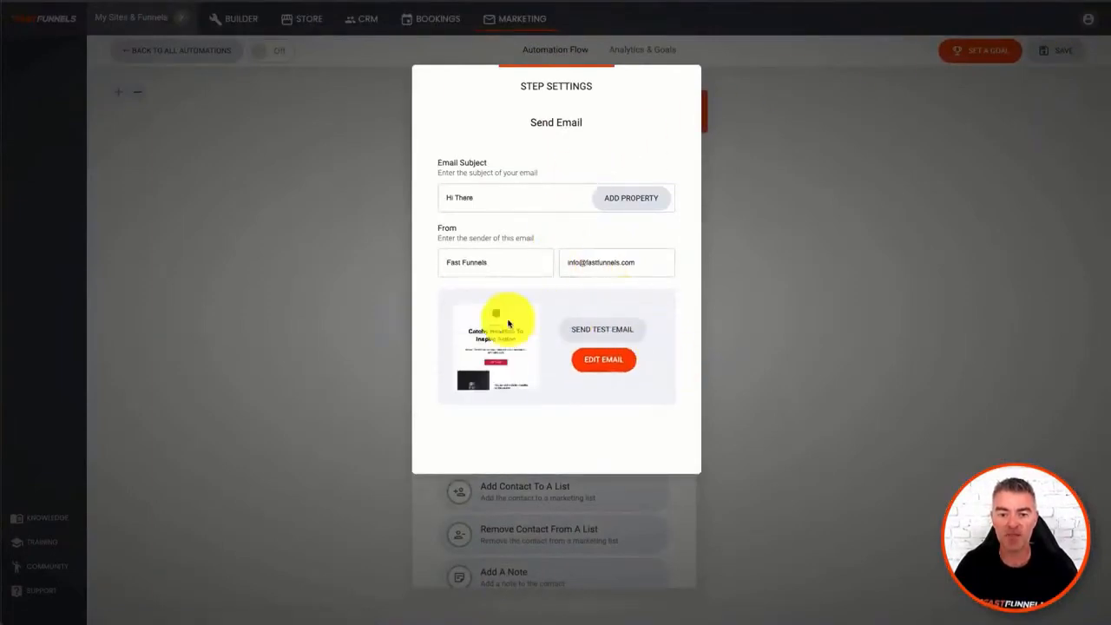
pyautogui.click(816, 299)
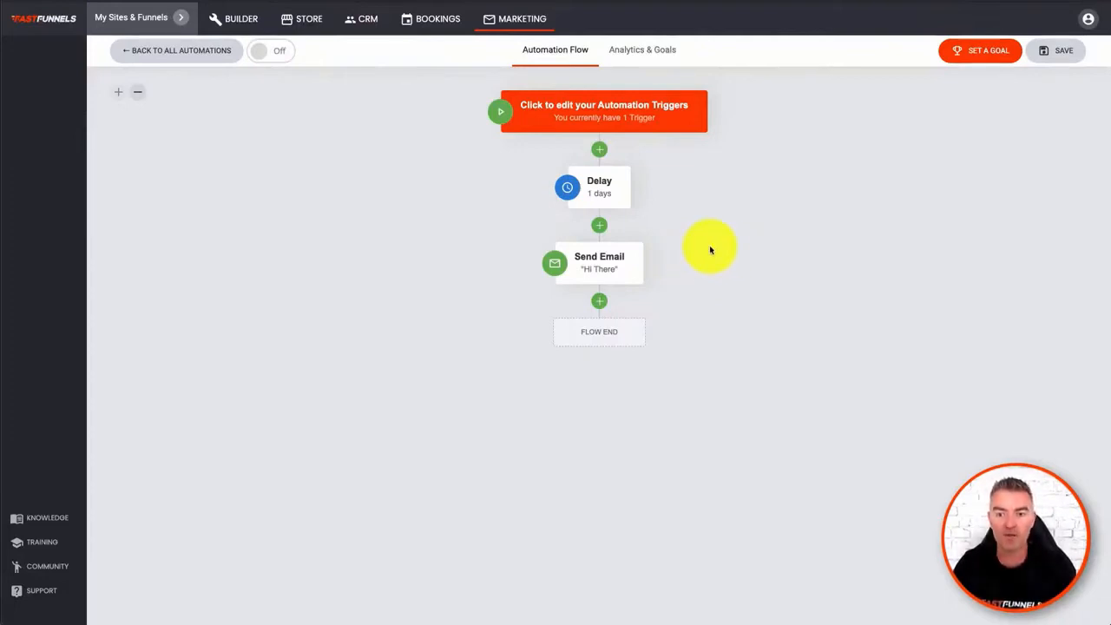
pyautogui.moveTo(640, 251)
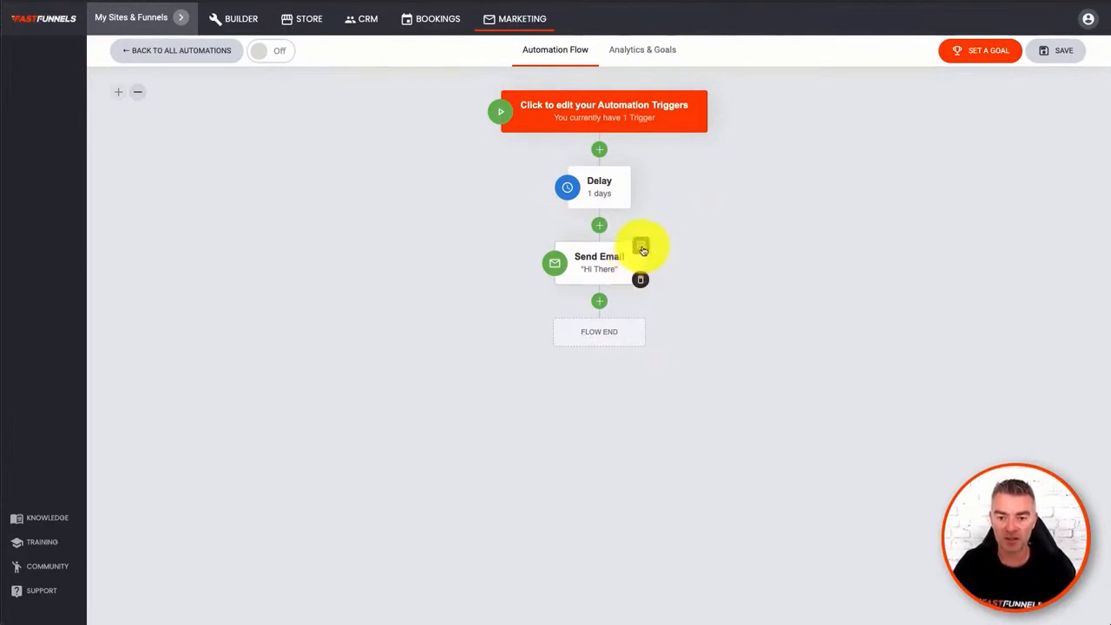
# - Add the sticky note "This is the welcome email!" to the "Hi There" Send Email step
pyautogui.click(641, 251)
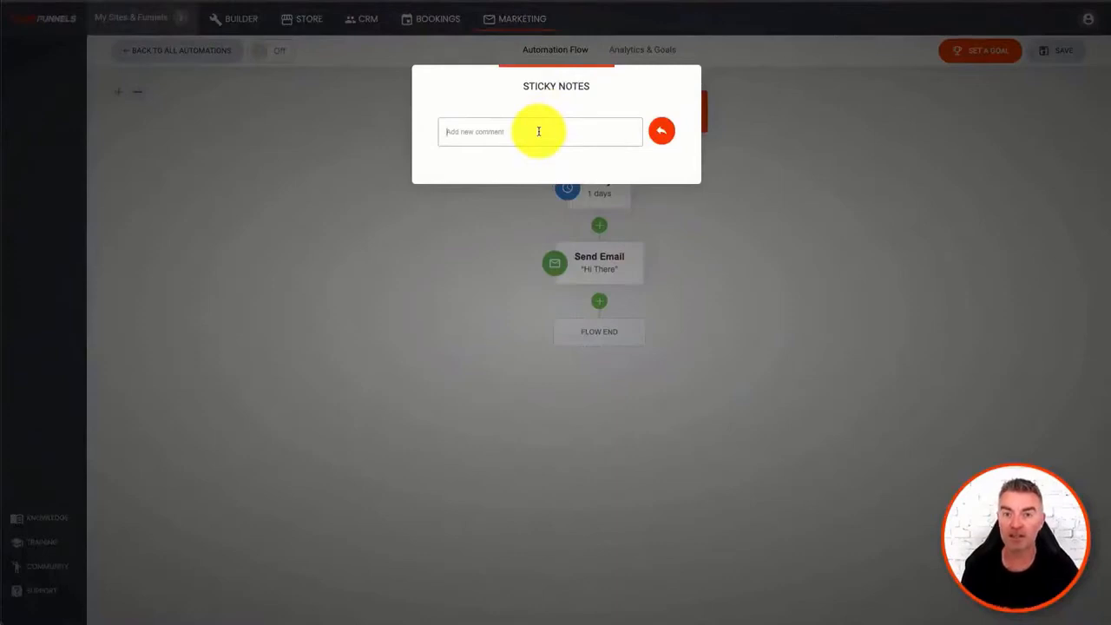
pyautogui.write('Thi')
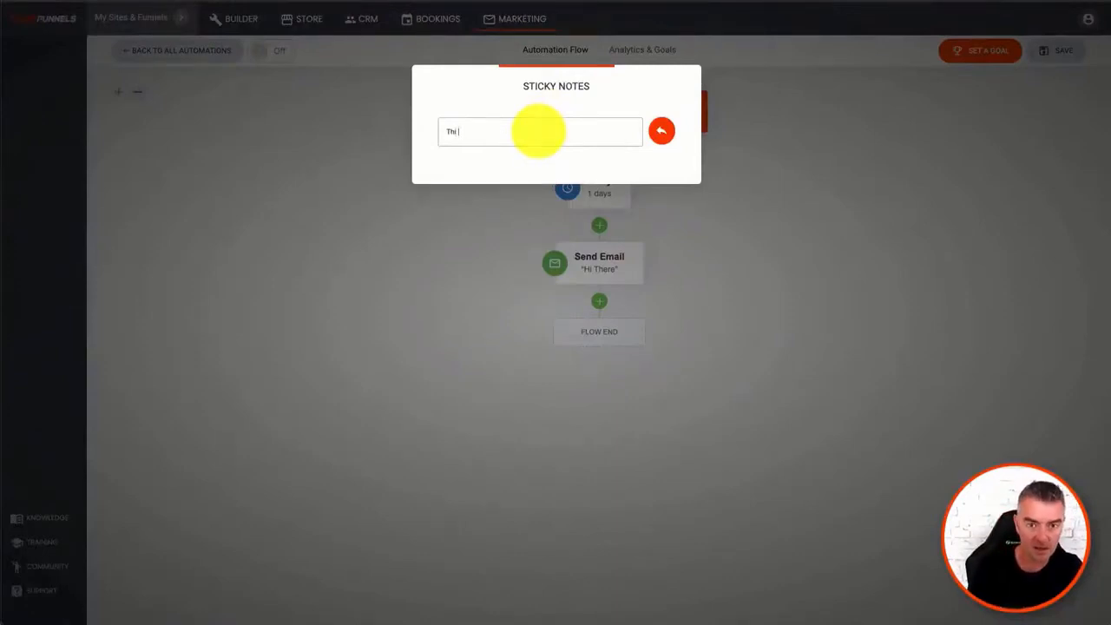
pyautogui.write('s is the welcome email!')
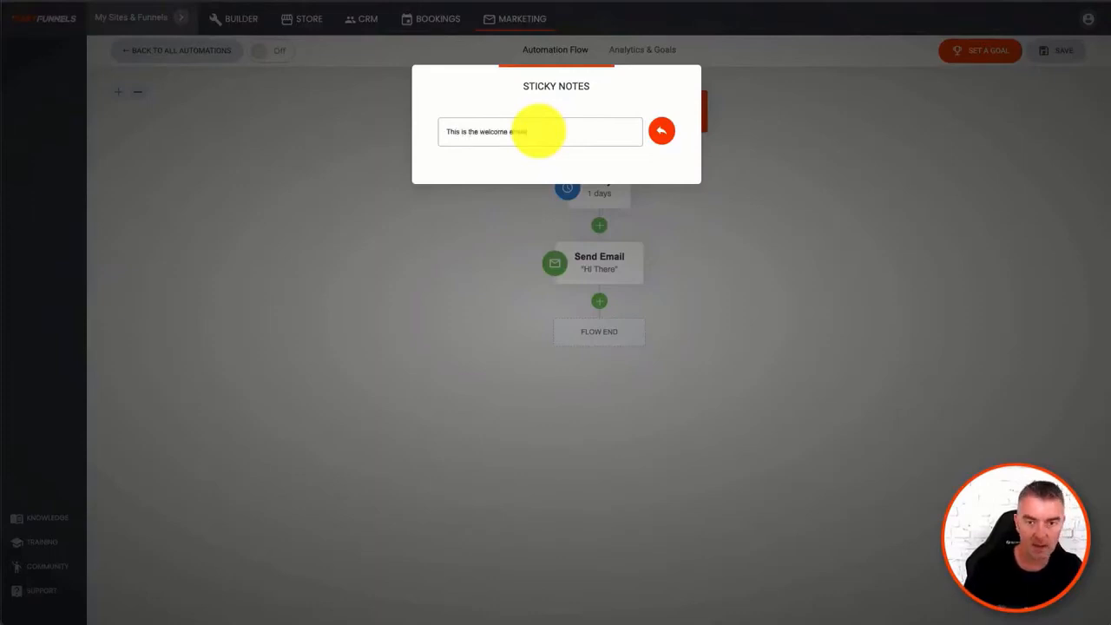
pyautogui.click(661, 131)
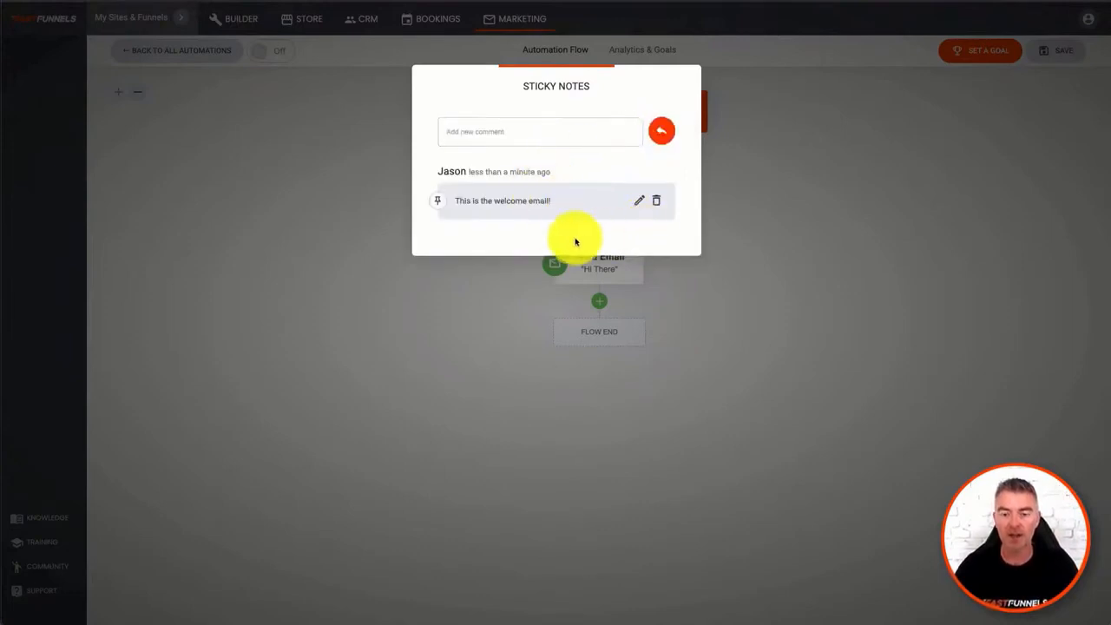
pyautogui.click(758, 279)
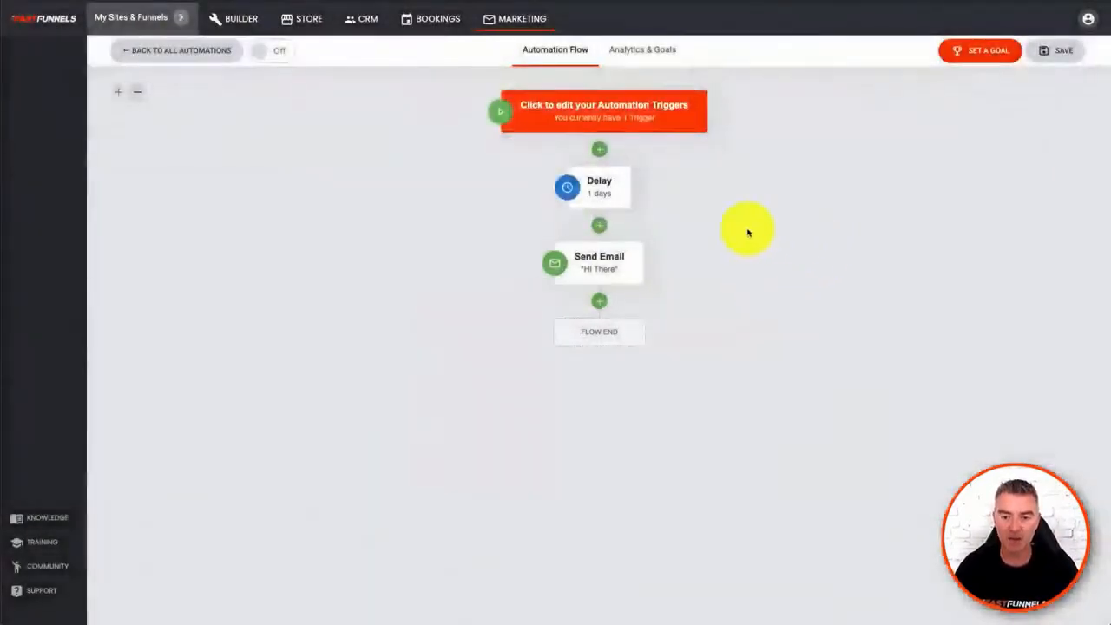
# - Pin the welcome email sticky note so its text displays beside the Send Email step in the flow
pyautogui.click(641, 247)
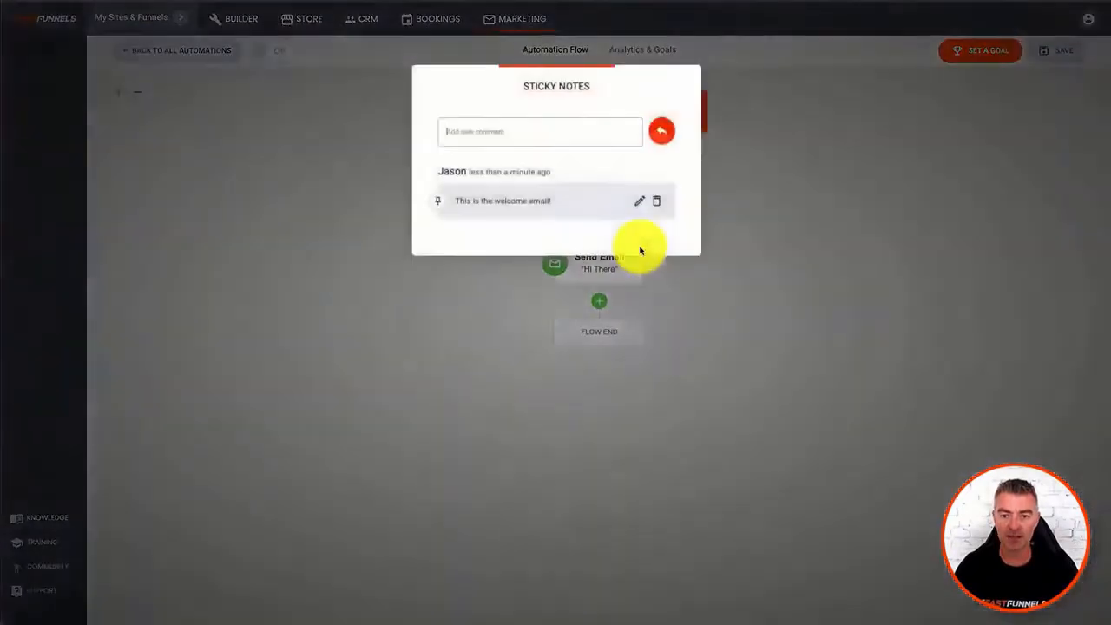
pyautogui.click(772, 196)
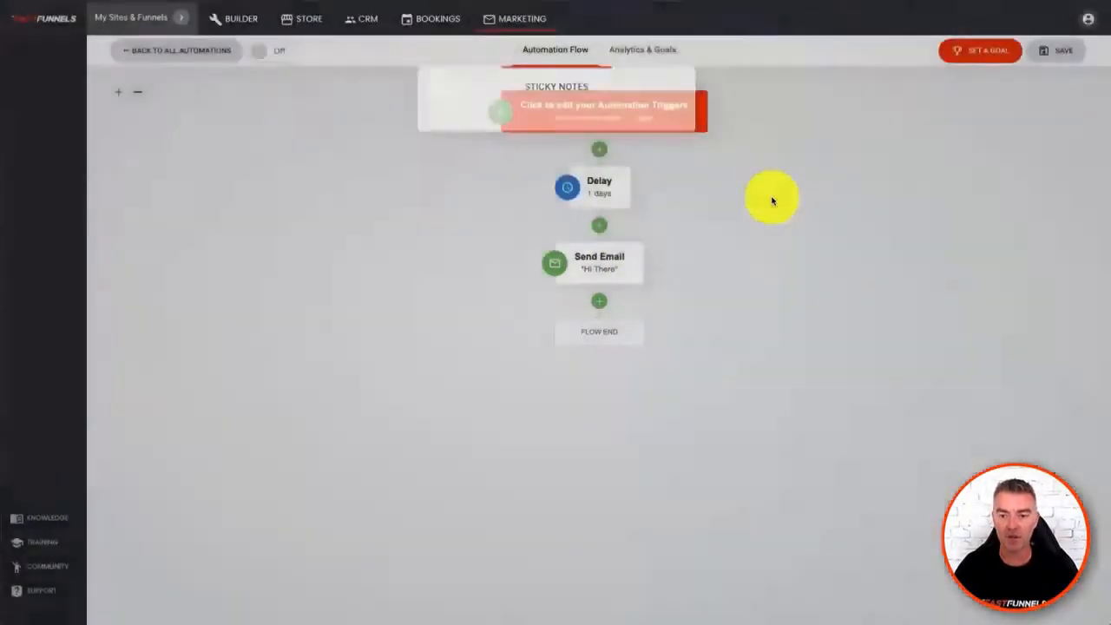
pyautogui.click(639, 252)
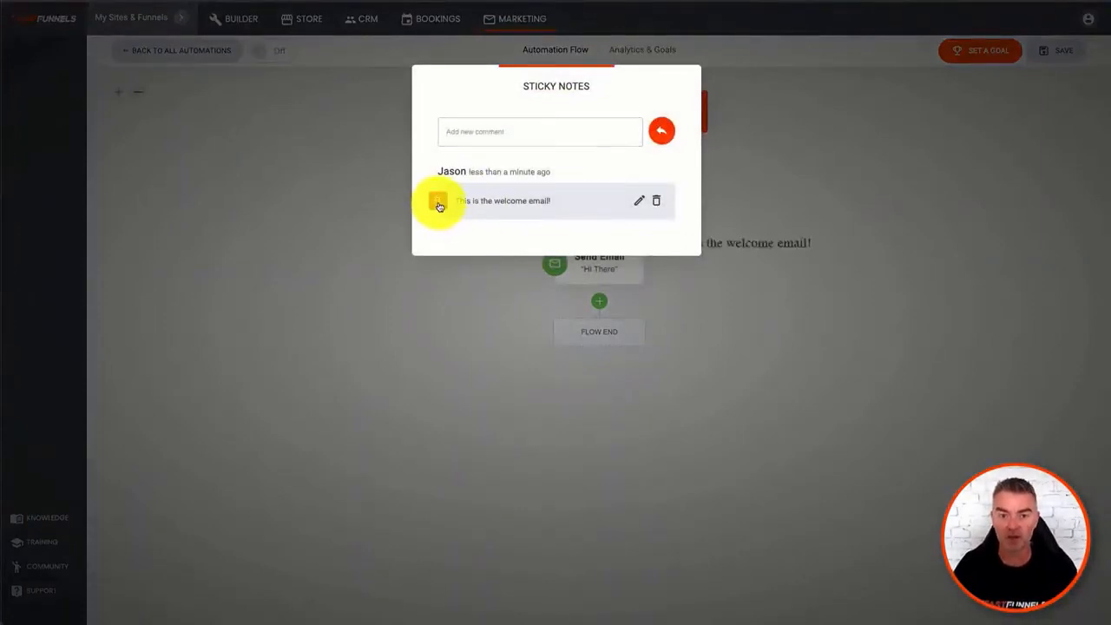
pyautogui.click(412, 320)
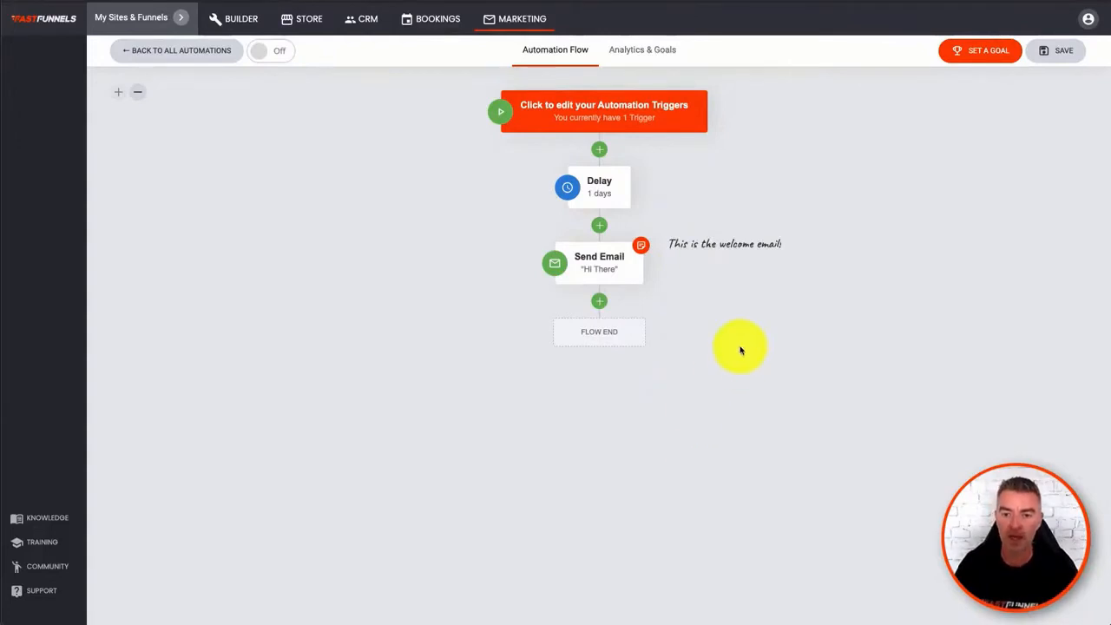
# - Review the available automation steps and add an If / Else step after Send Email, with the condition that Name contains a first name
pyautogui.click(600, 303)
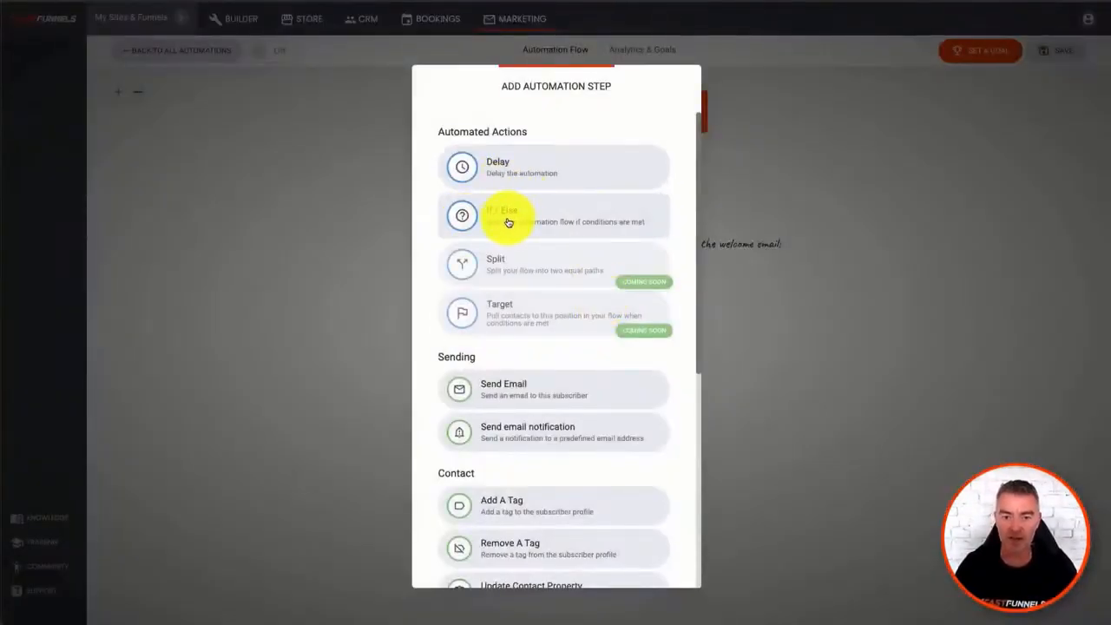
pyautogui.scroll(-4, 546, 397)
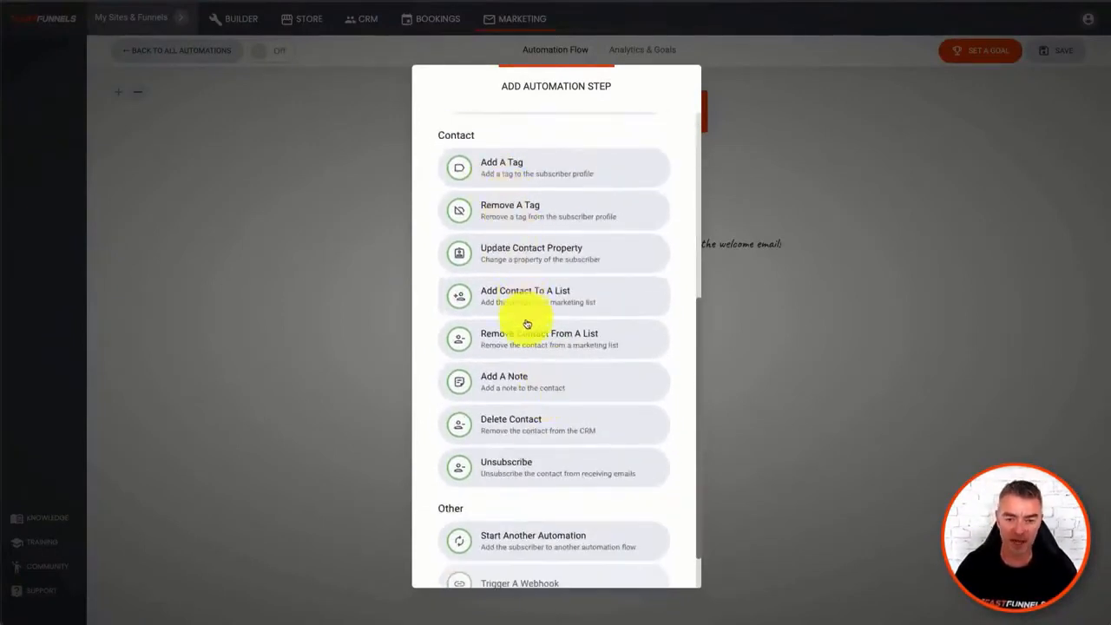
pyautogui.scroll(-1, 566, 467)
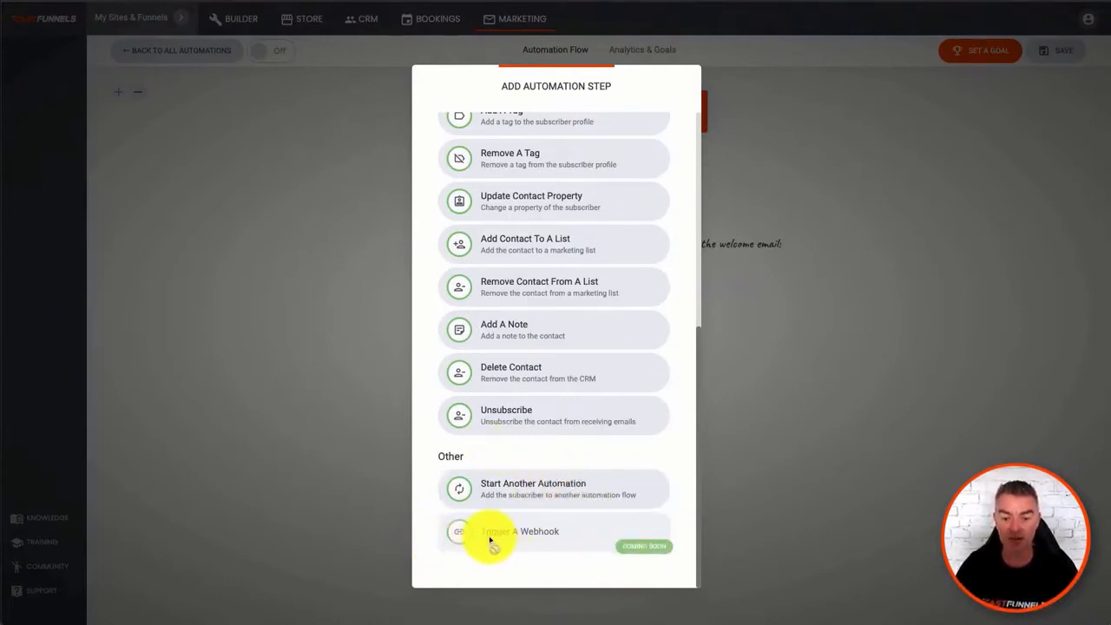
pyautogui.scroll(5, 479, 315)
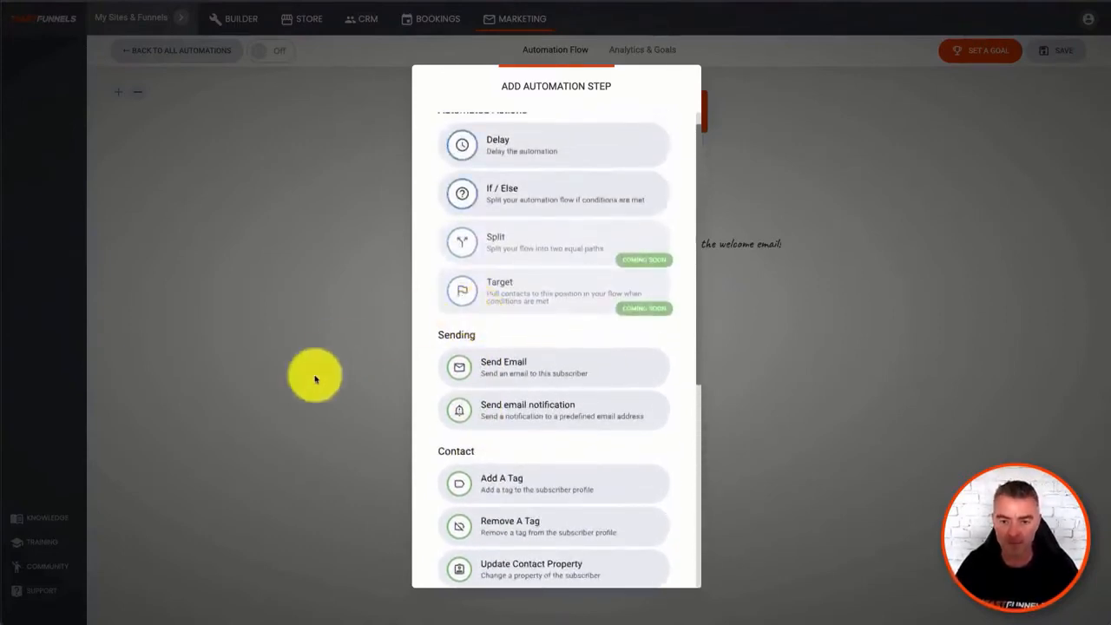
pyautogui.click(499, 199)
pyautogui.click(493, 175)
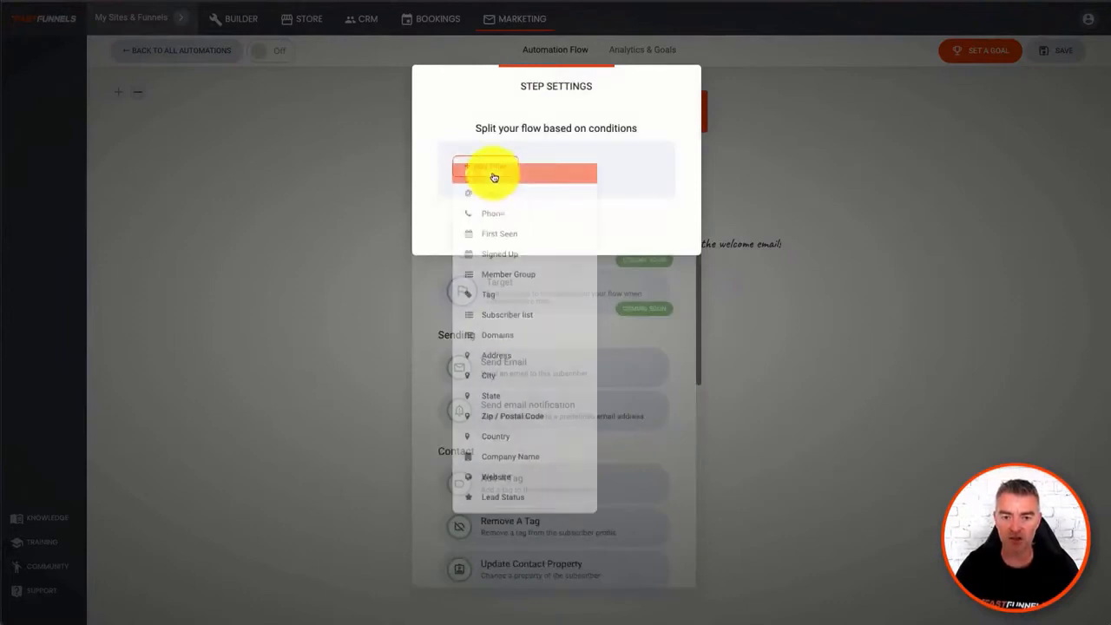
pyautogui.click(494, 176)
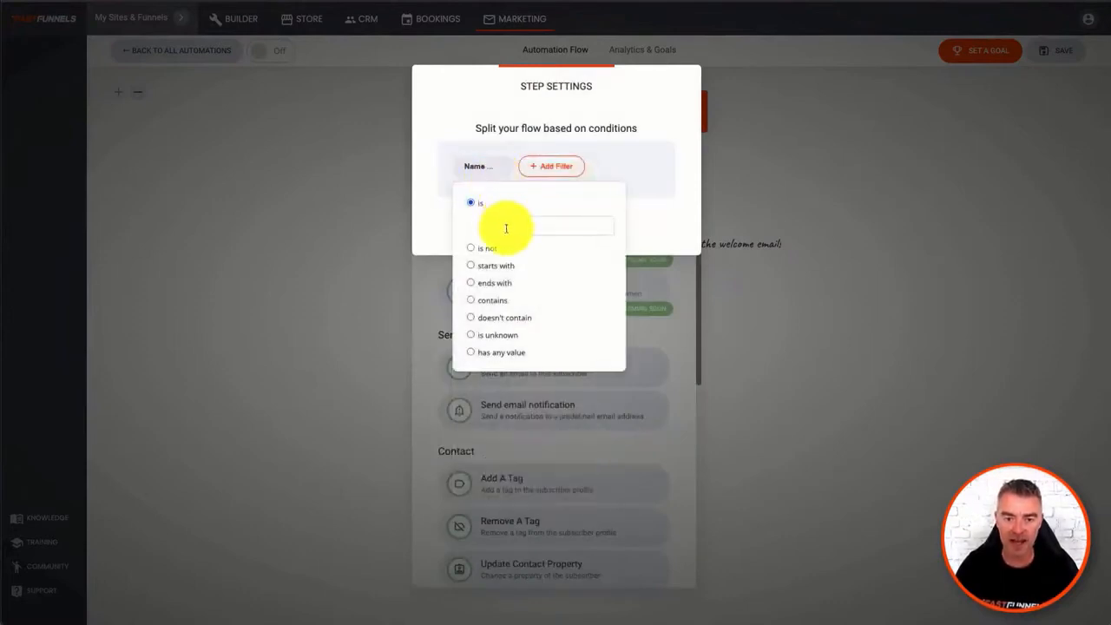
pyautogui.click(473, 301)
pyautogui.click(525, 300)
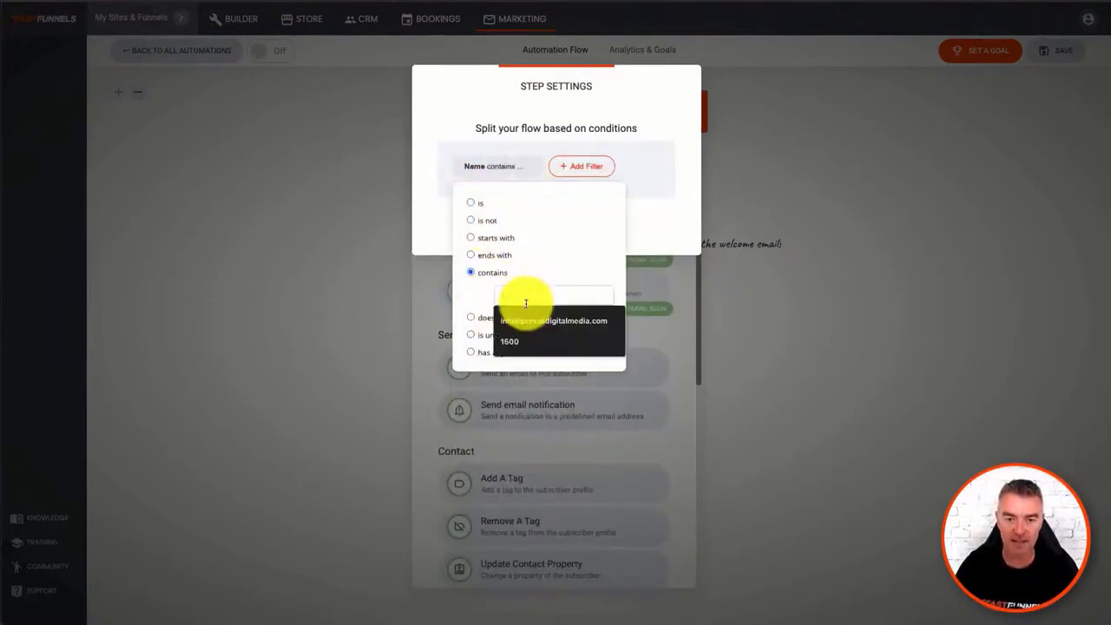
pyautogui.write('S')
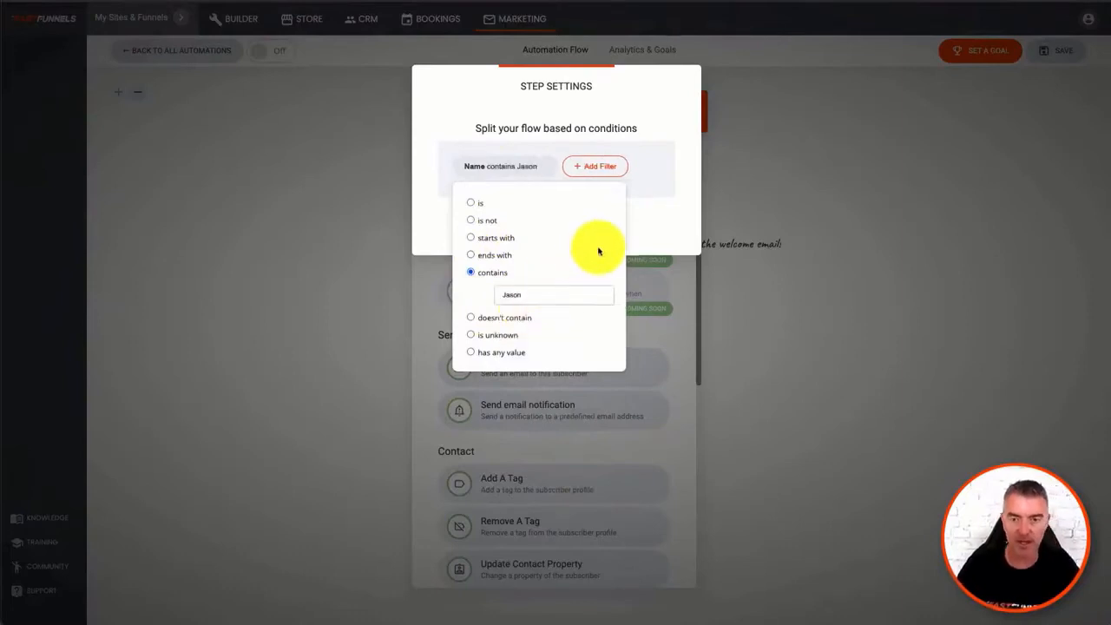
pyautogui.click(659, 219)
pyautogui.click(826, 208)
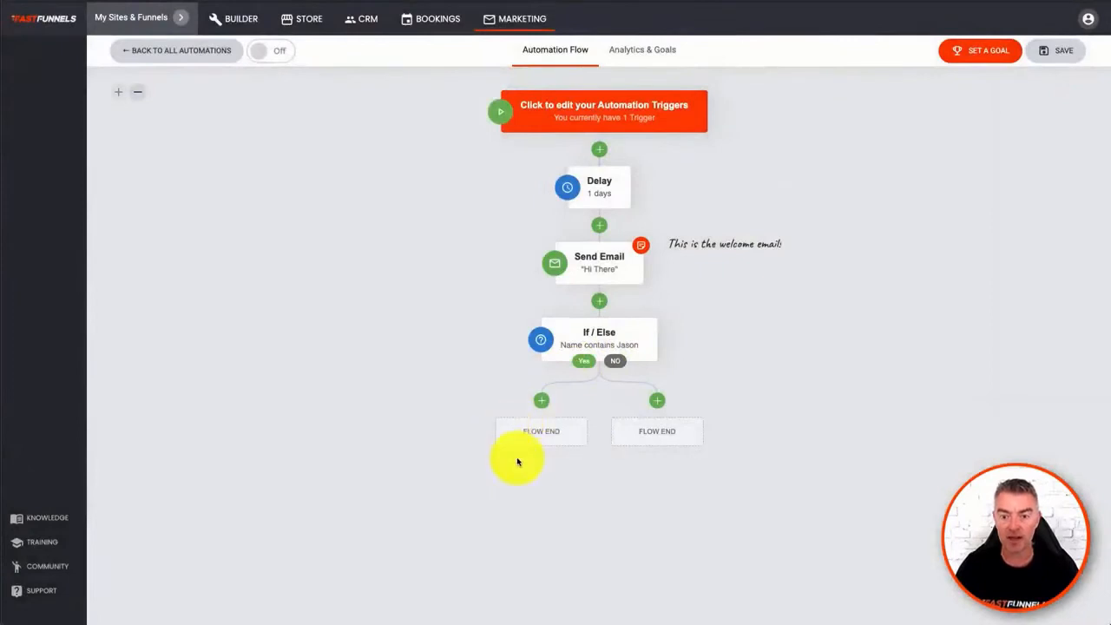
# - Add a Send Email step on the No branch of the If / Else, with the subject "sersweweqrw"
pyautogui.moveTo(592, 337)
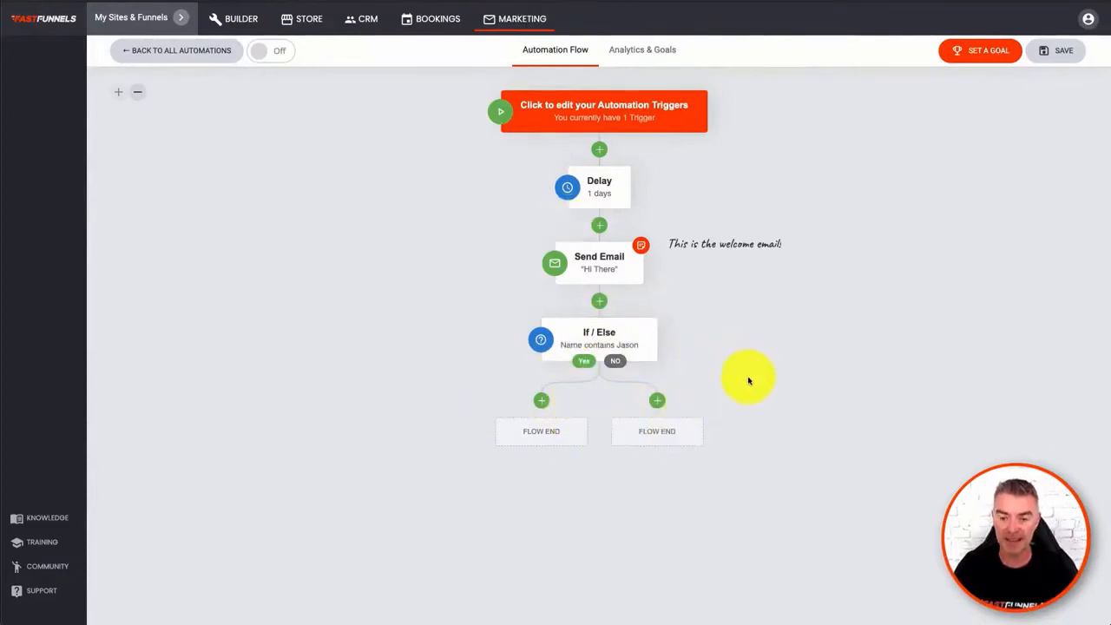
pyautogui.click(658, 402)
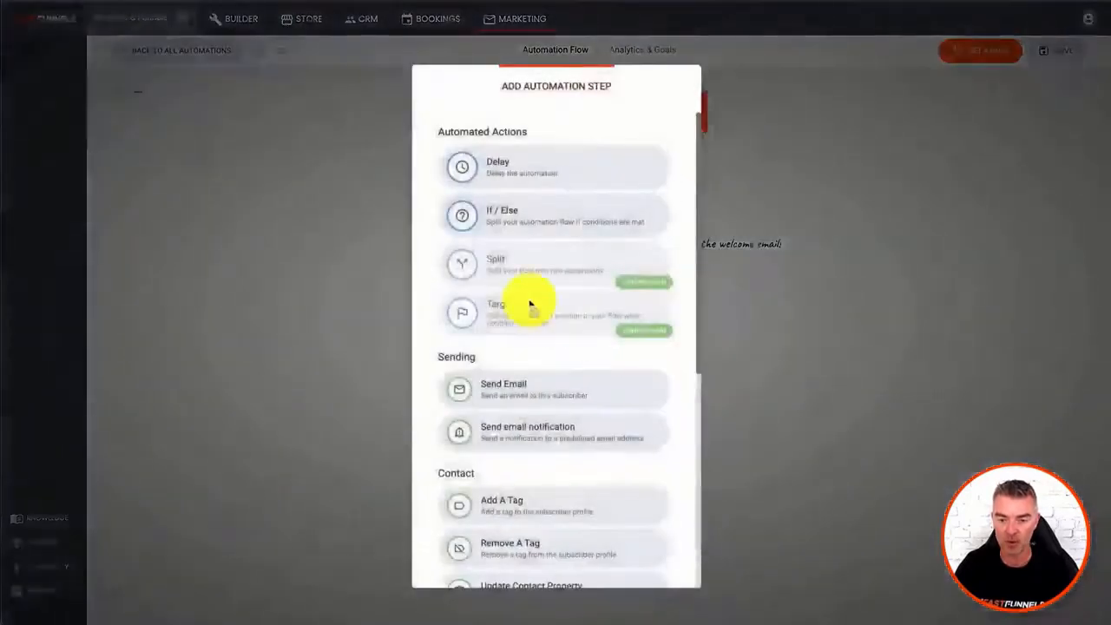
pyautogui.click(516, 388)
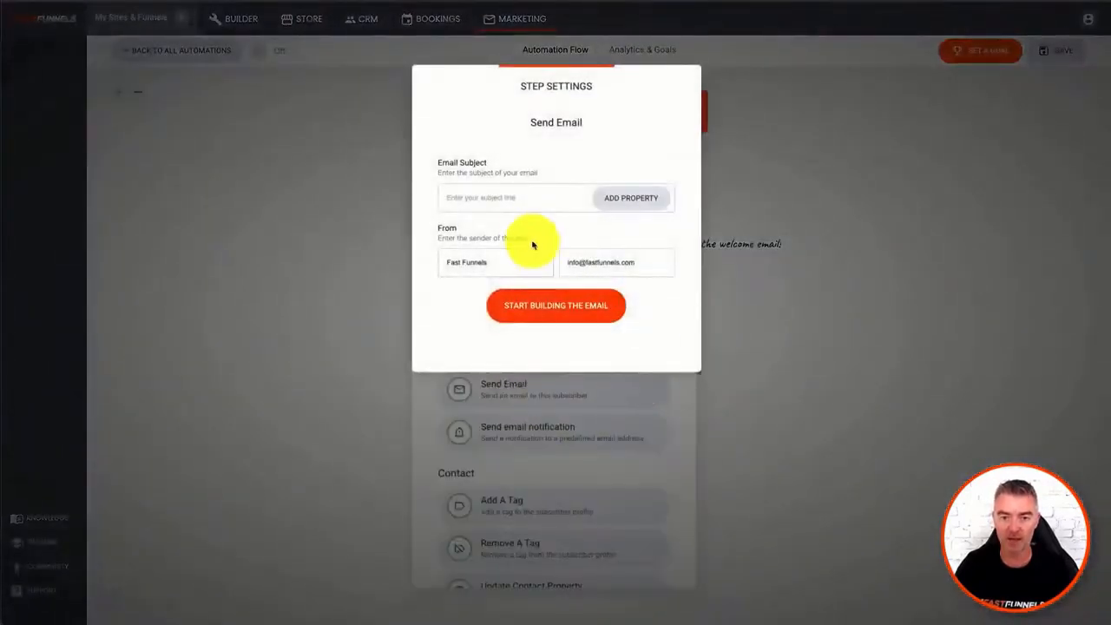
pyautogui.click(521, 198)
pyautogui.write('sersweweq')
# - Build the No branch email from the "A Powerful Message To Your Readers" template and save it into the flow
pyautogui.click(541, 305)
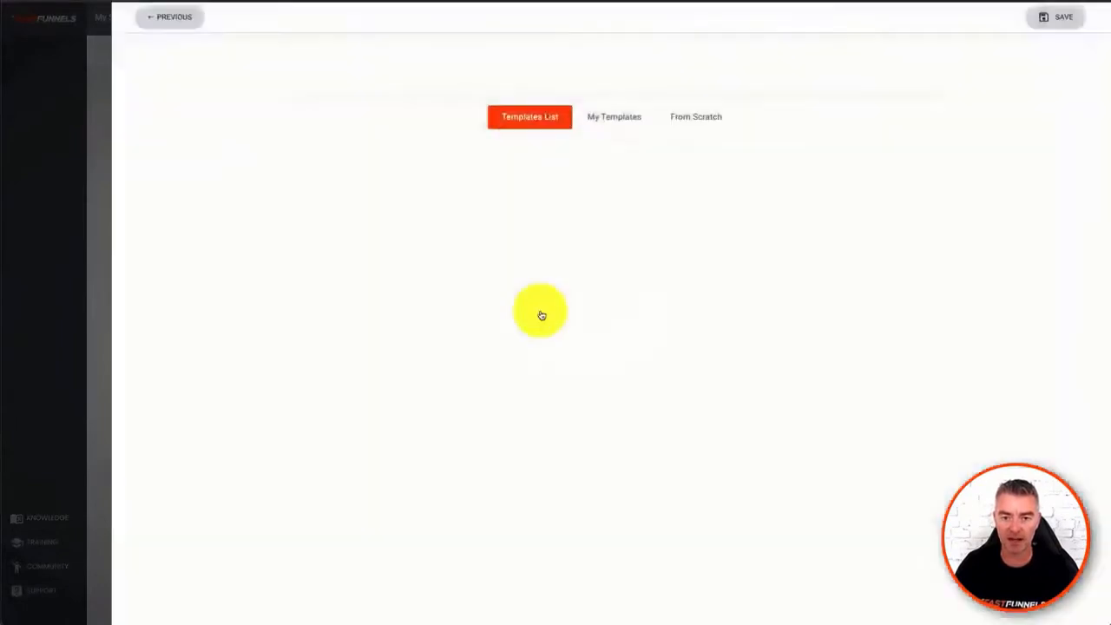
pyautogui.click(836, 237)
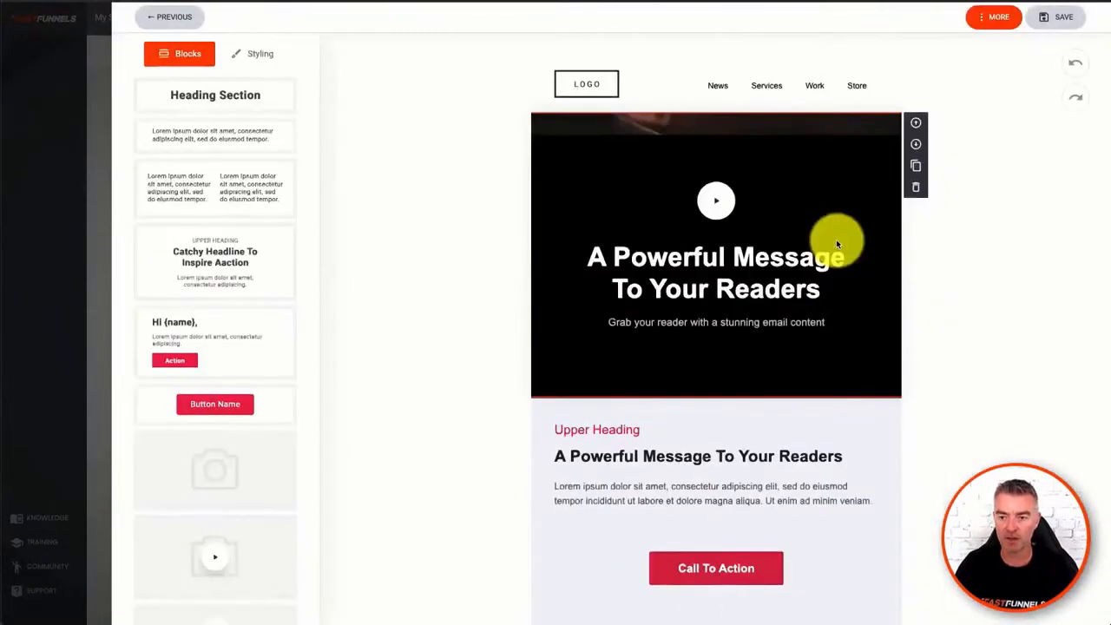
pyautogui.click(1062, 15)
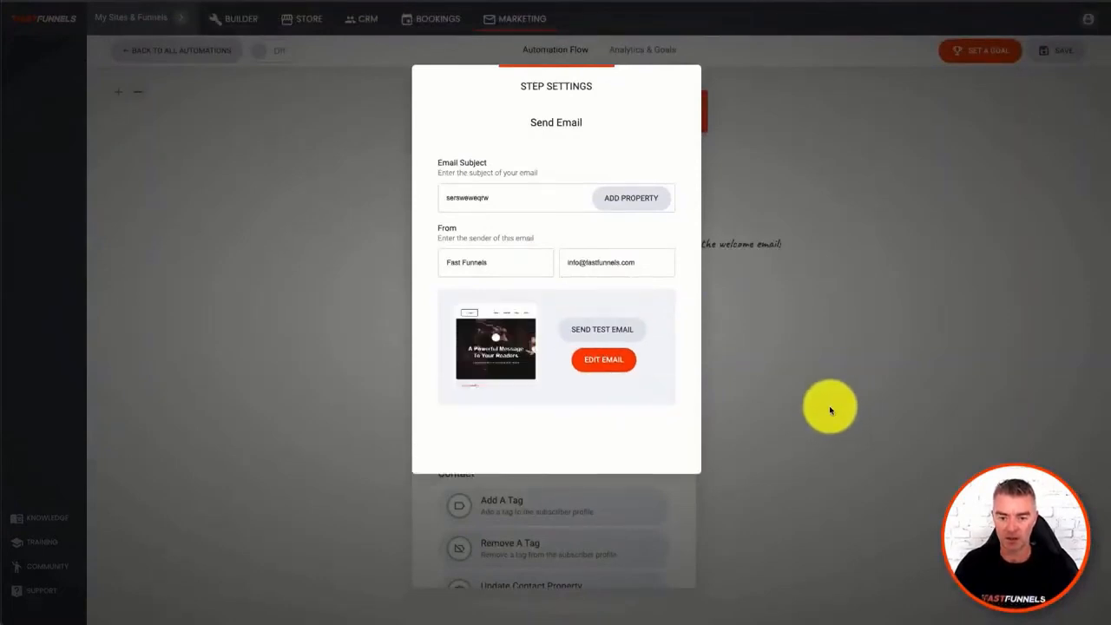
pyautogui.click(776, 374)
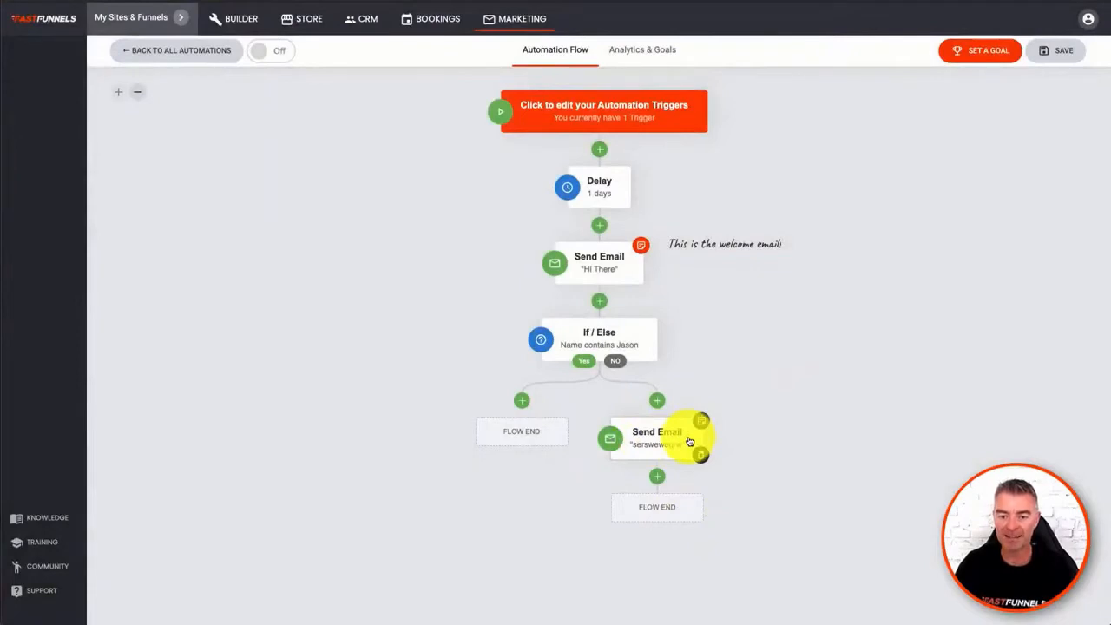
# - Set a "Tag is added" goal for the automation, using a newly created tag named REACHED GOAL
pyautogui.click(971, 54)
pyautogui.click(583, 200)
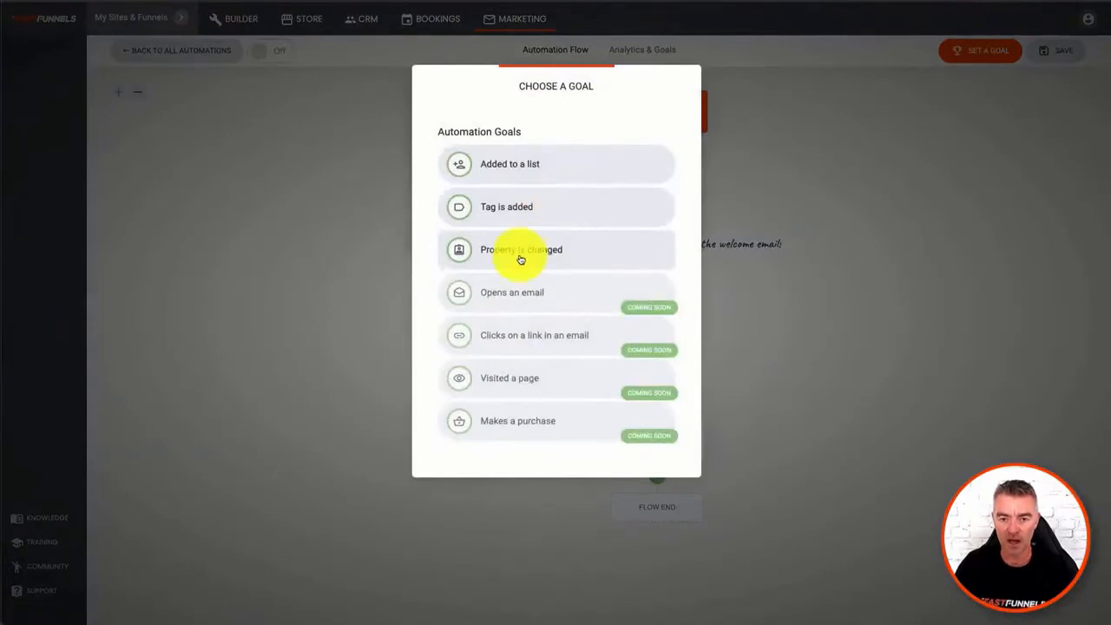
pyautogui.click(491, 209)
pyautogui.click(460, 165)
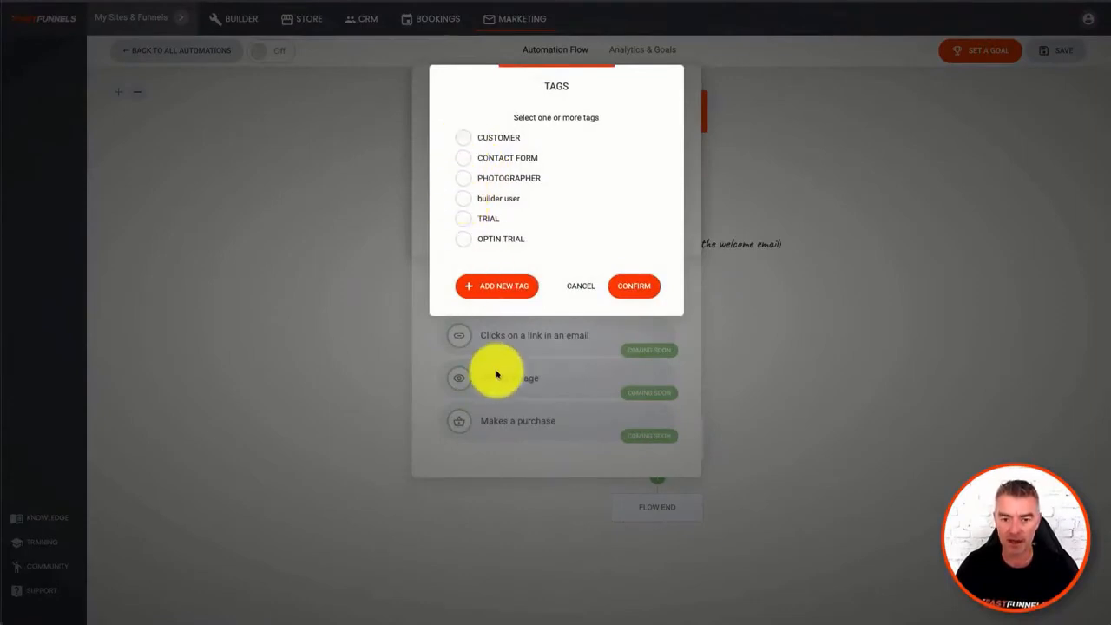
pyautogui.click(501, 287)
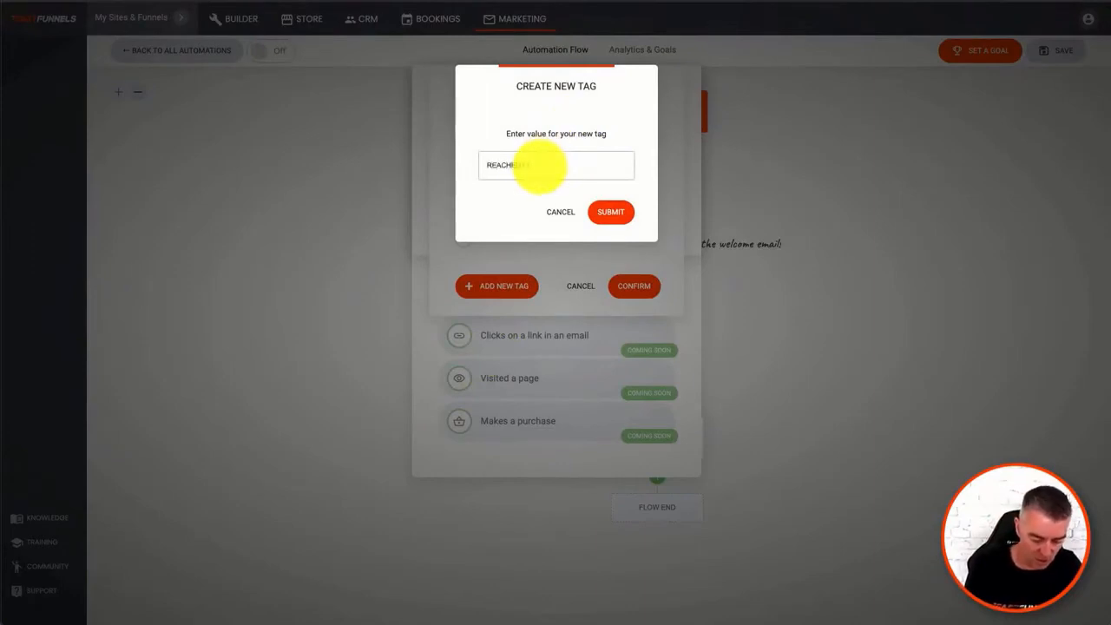
pyautogui.write('REACHED GOAL')
pyautogui.click(611, 212)
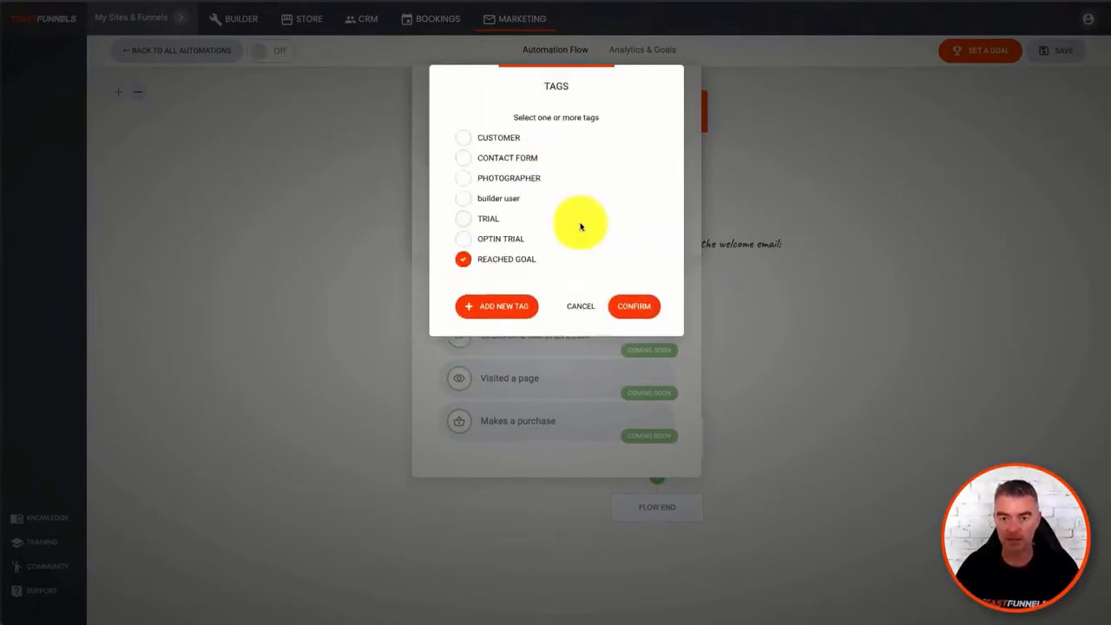
pyautogui.click(634, 306)
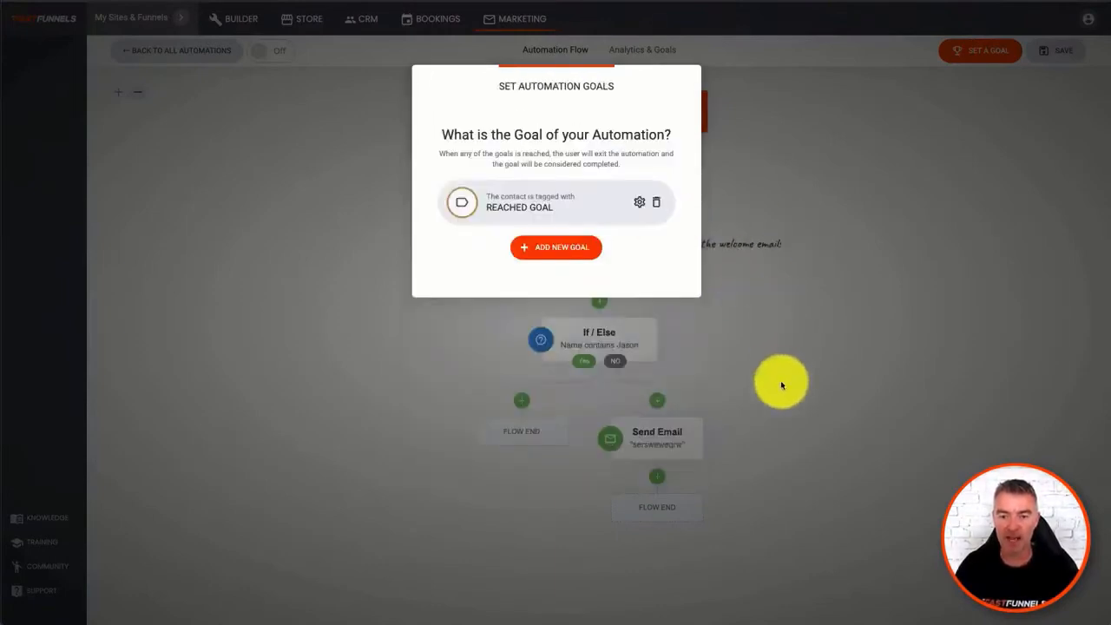
pyautogui.click(782, 384)
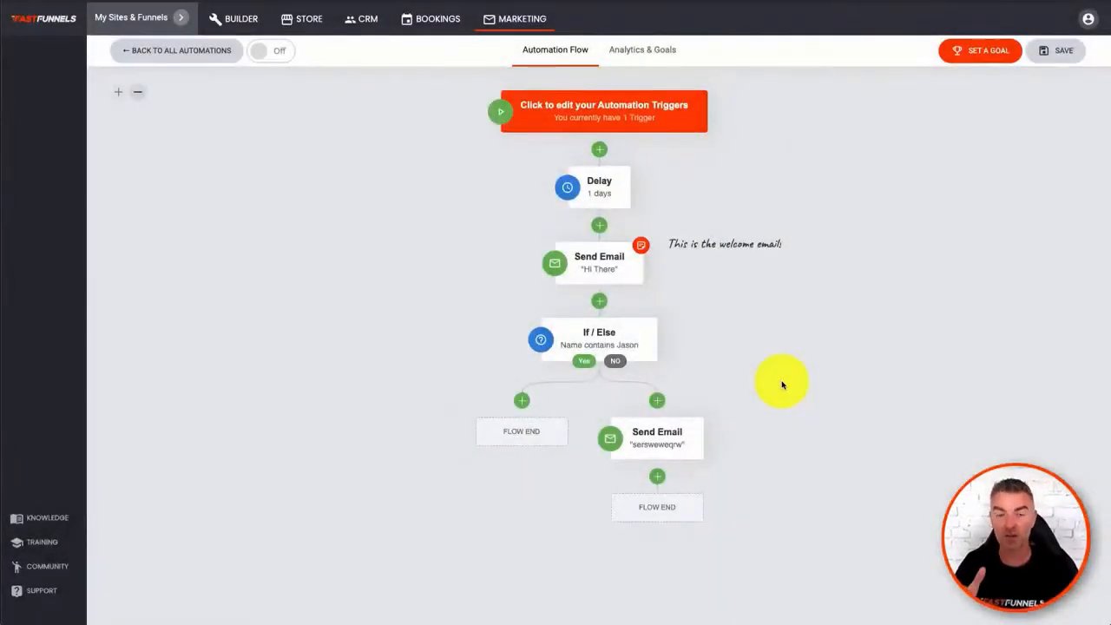
# - Add an Add A Tag step after the No branch email that applies the REACHED GOAL tag
pyautogui.click(657, 479)
pyautogui.scroll(-2, 534, 378)
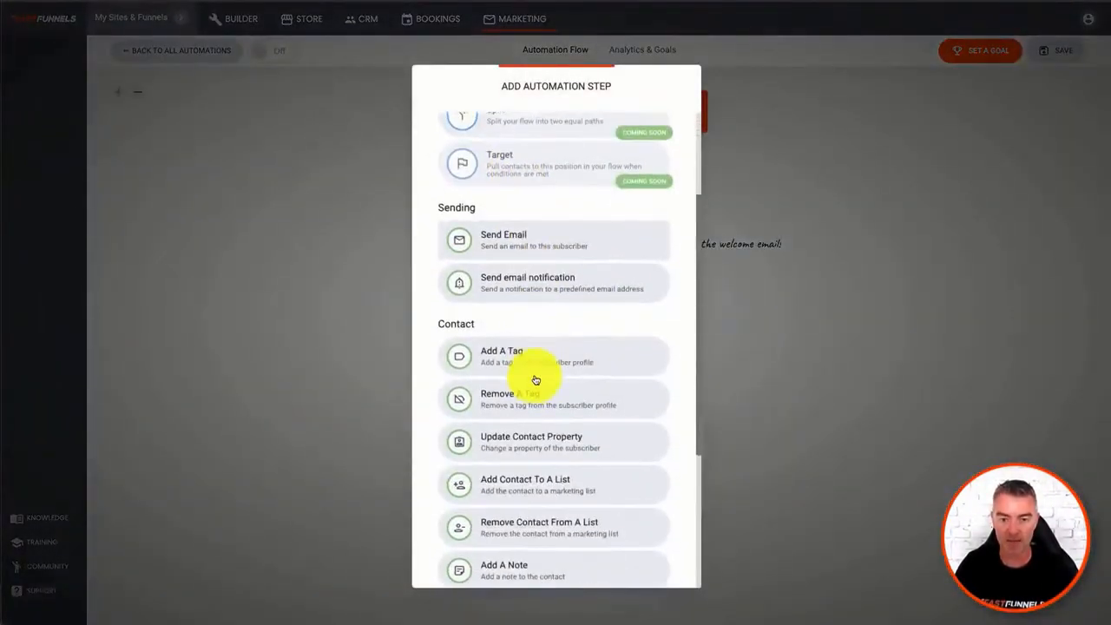
pyautogui.click(528, 361)
pyautogui.click(486, 168)
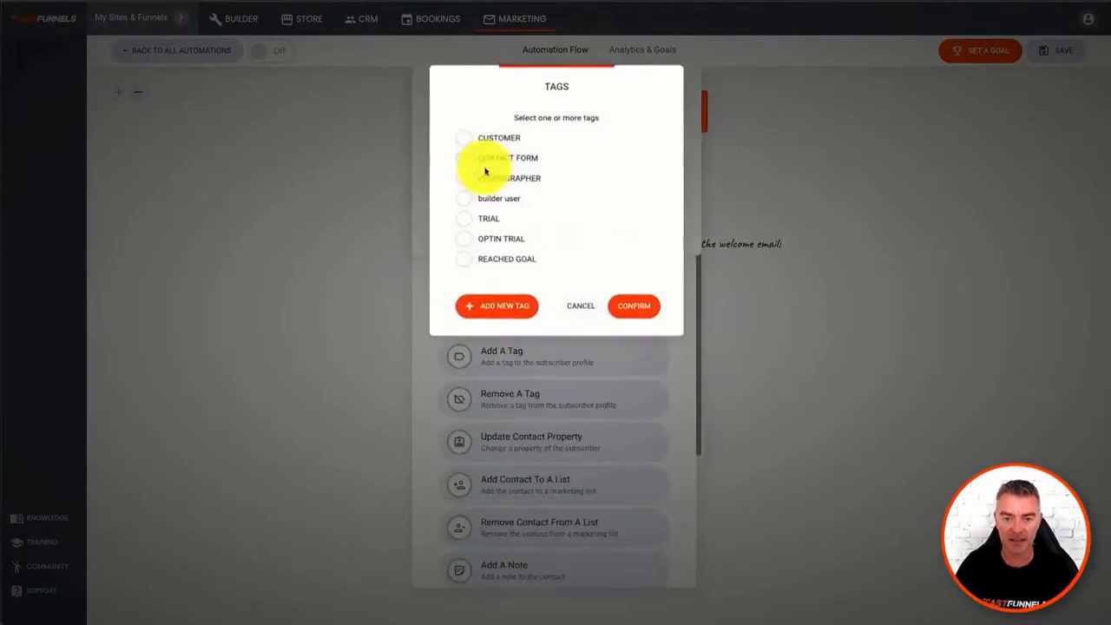
pyautogui.click(464, 259)
pyautogui.click(634, 305)
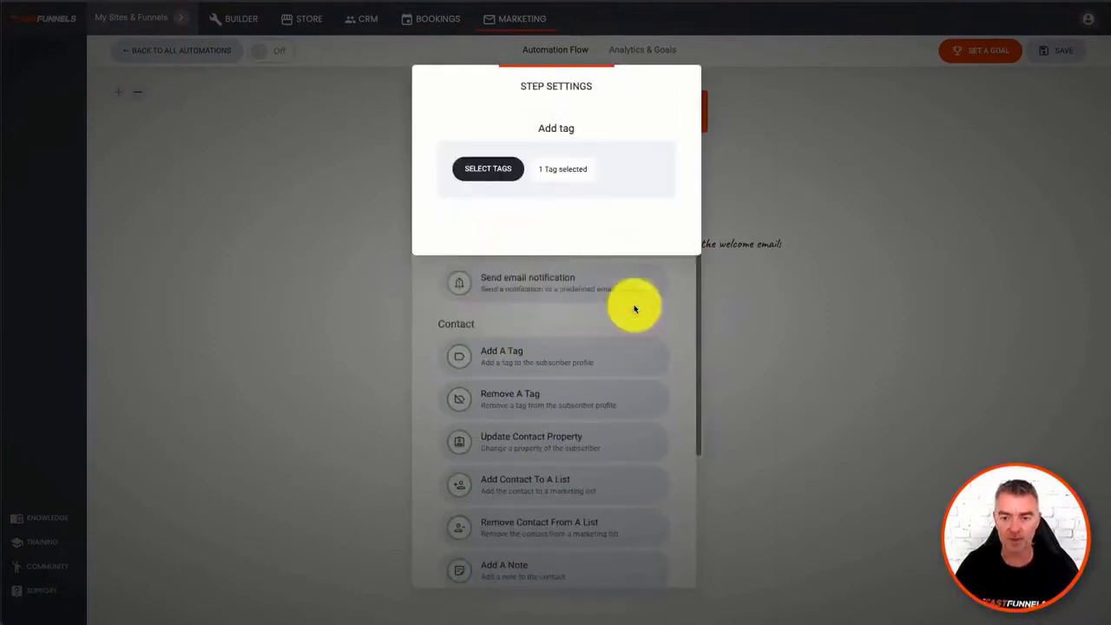
pyautogui.click(926, 307)
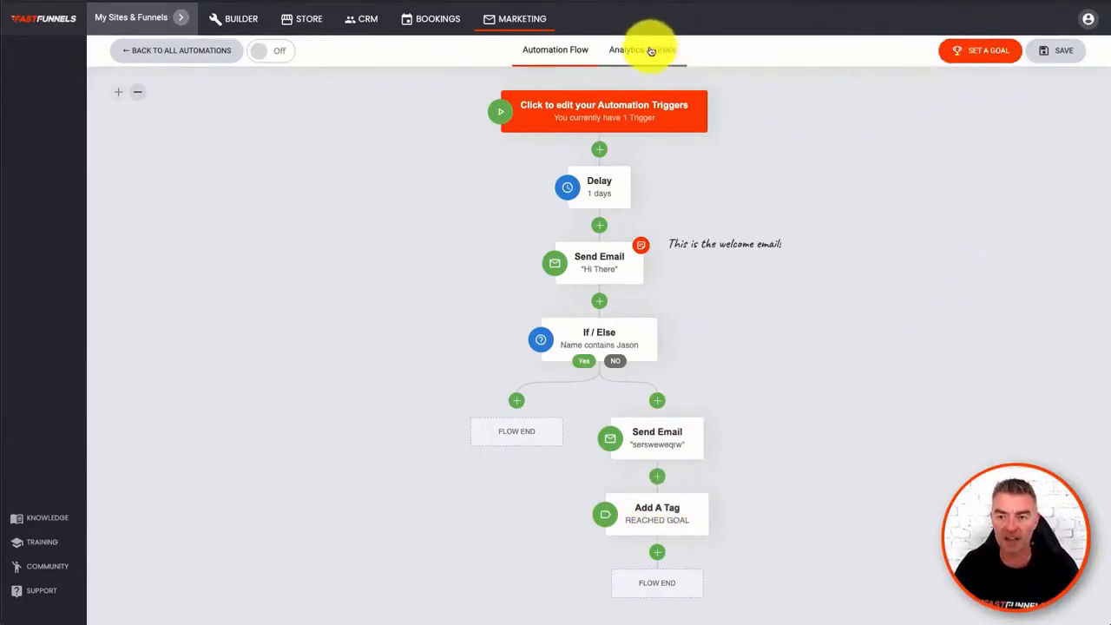
# - Save the automation and review its analytics: email flow rates, automation goal completion and the results of each flow email
pyautogui.click(1063, 52)
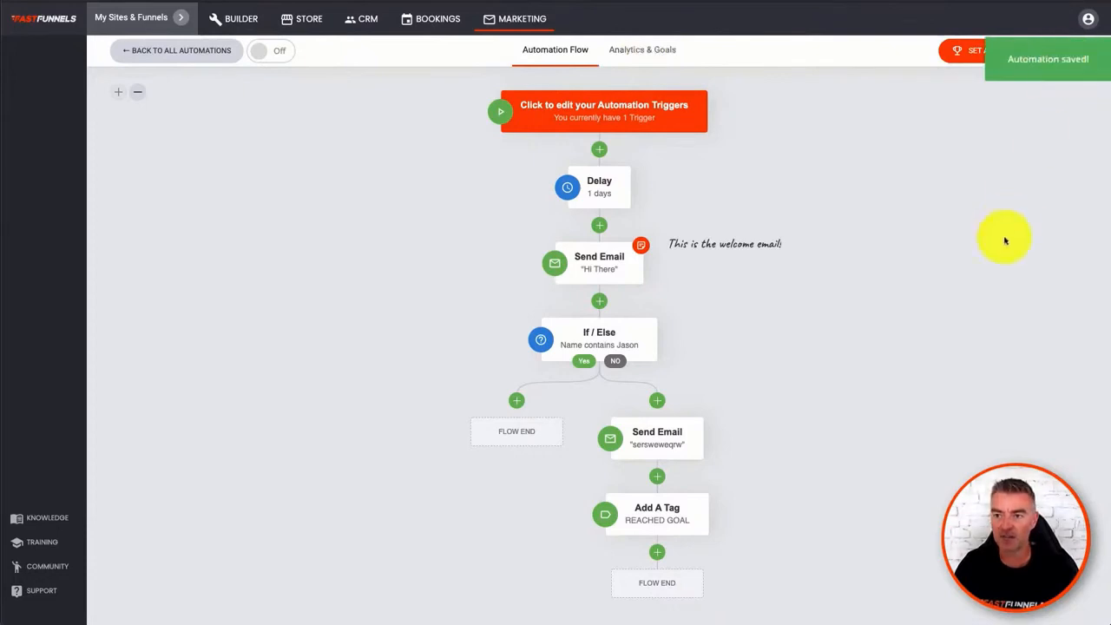
pyautogui.click(651, 45)
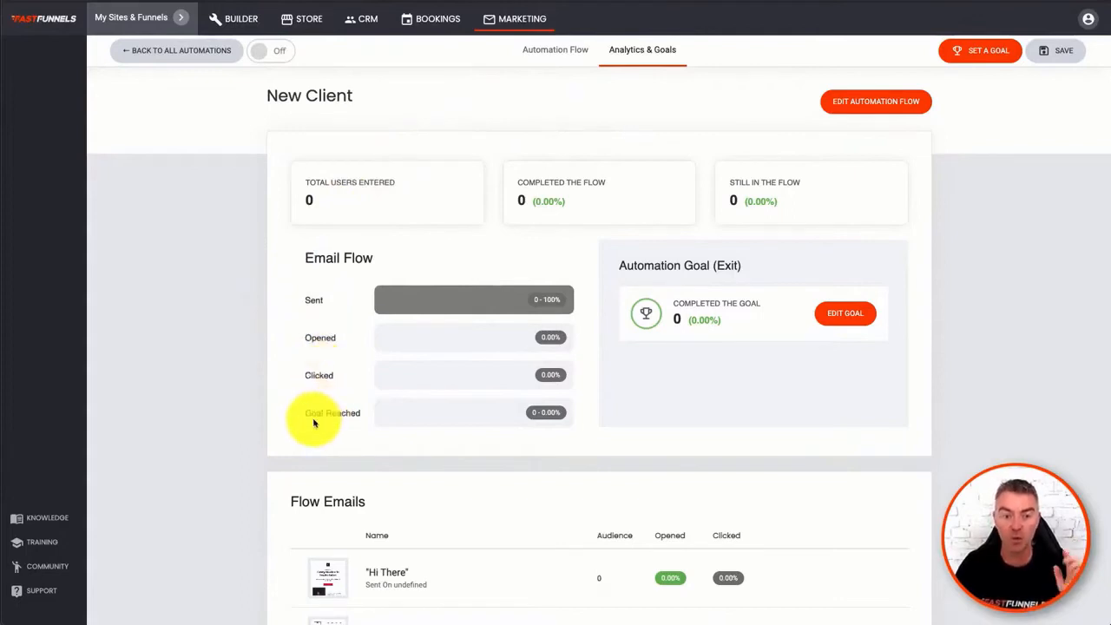
pyautogui.moveTo(306, 416); pyautogui.dragTo(377, 417)
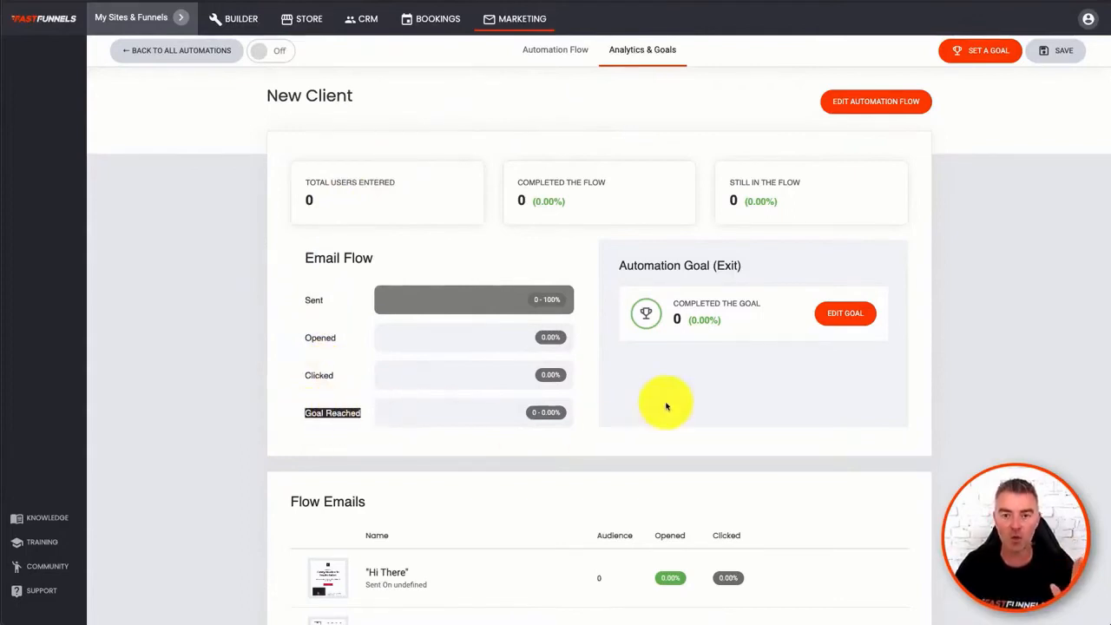
pyautogui.click(703, 321)
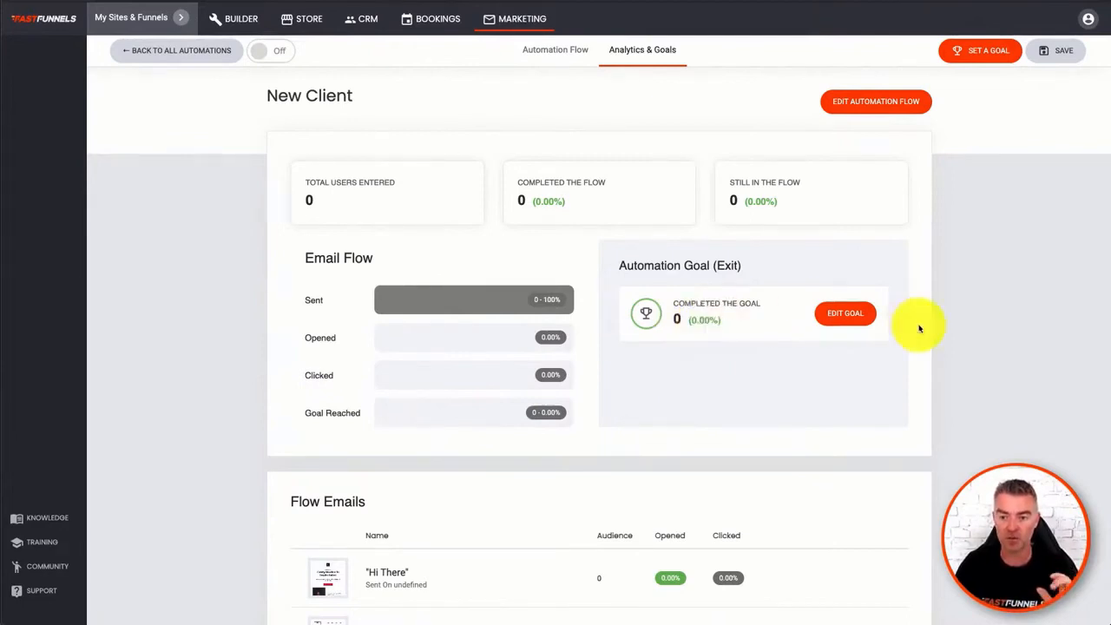
pyautogui.scroll(-1, 604, 443)
pyautogui.scroll(-1, 607, 444)
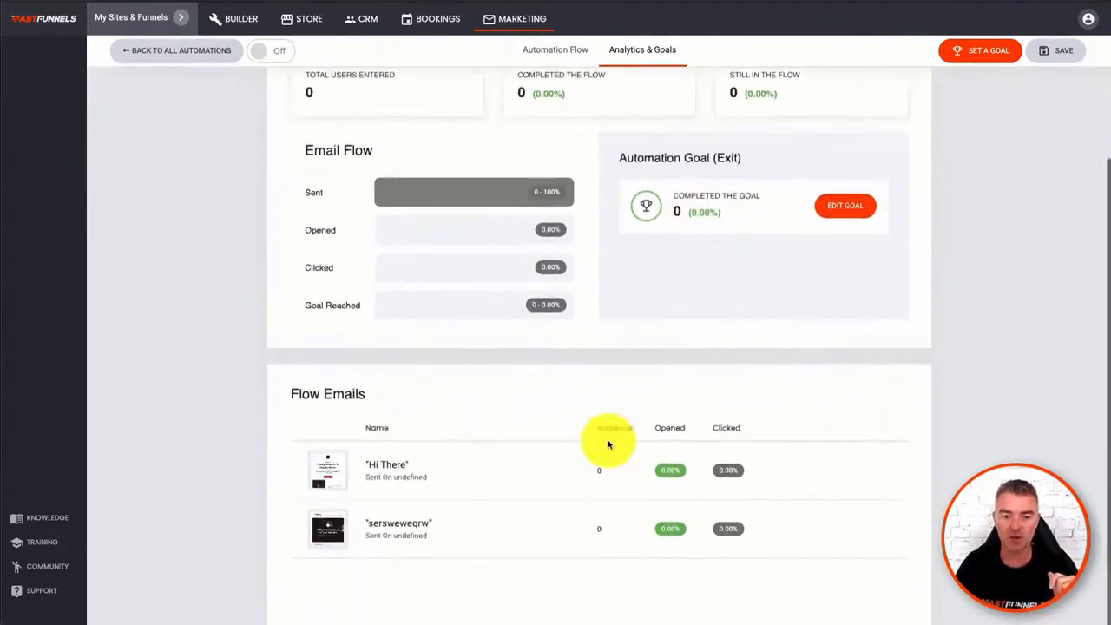
pyautogui.scroll(2, 608, 444)
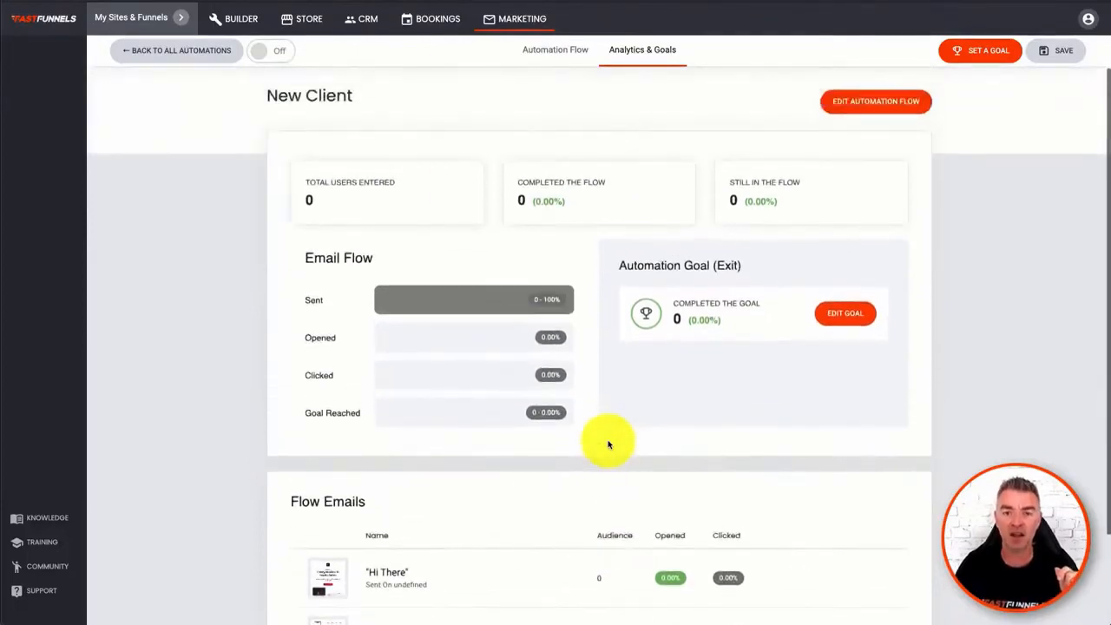
# - Turn the New Client automation on and switch it back off, confirming each change
pyautogui.click(276, 55)
pyautogui.click(608, 276)
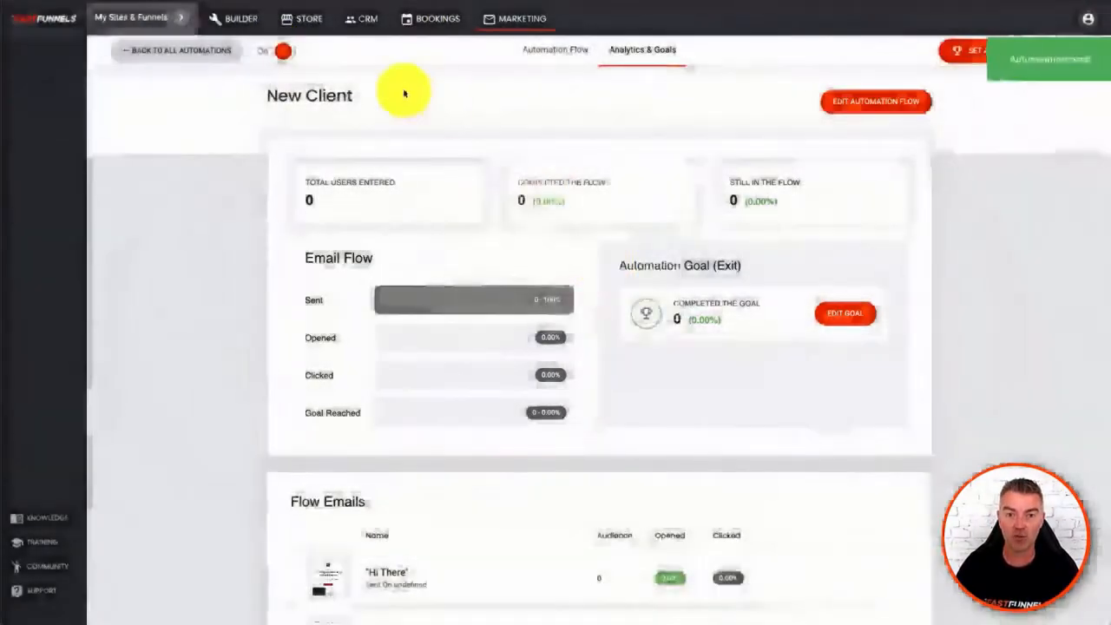
pyautogui.click(266, 52)
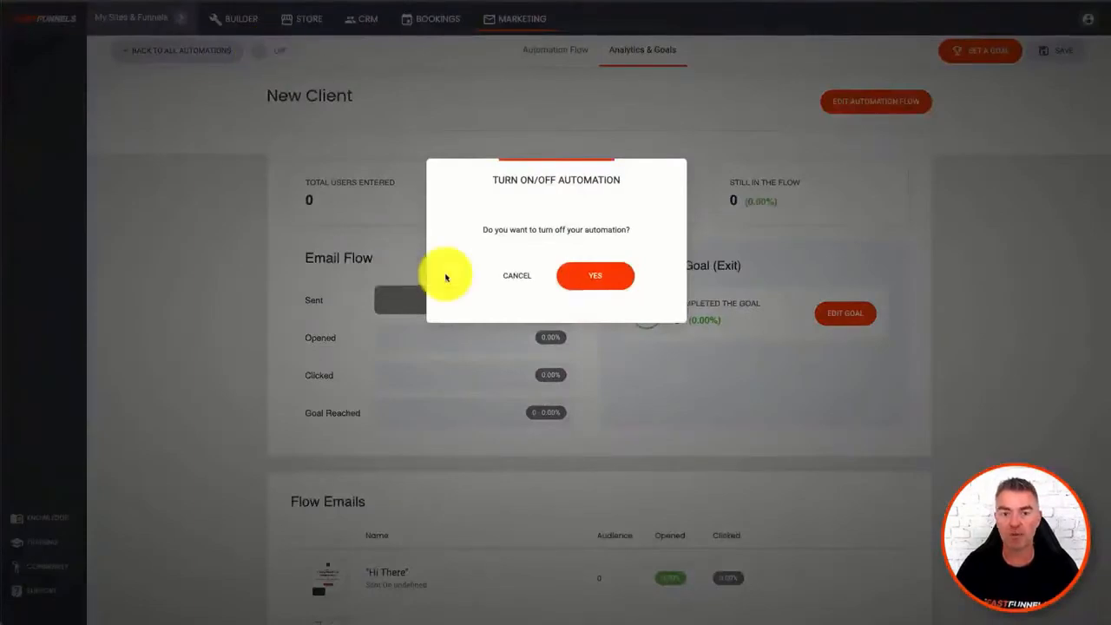
pyautogui.click(582, 280)
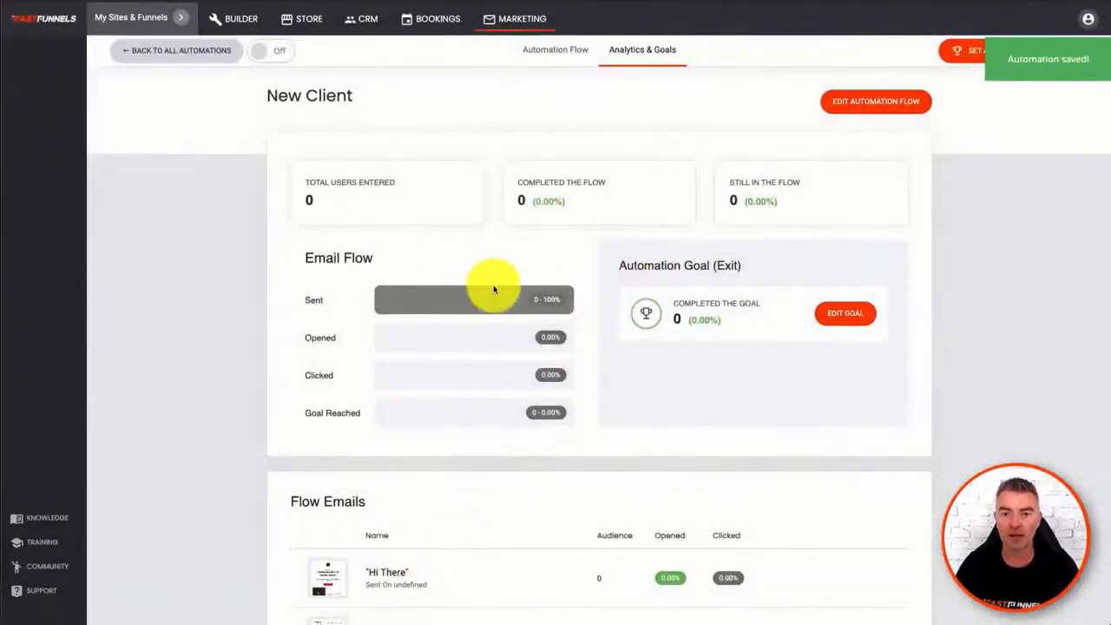
# - Return to the list of all automations and view it filtered by drafts, by active ones and unfiltered
pyautogui.click(207, 54)
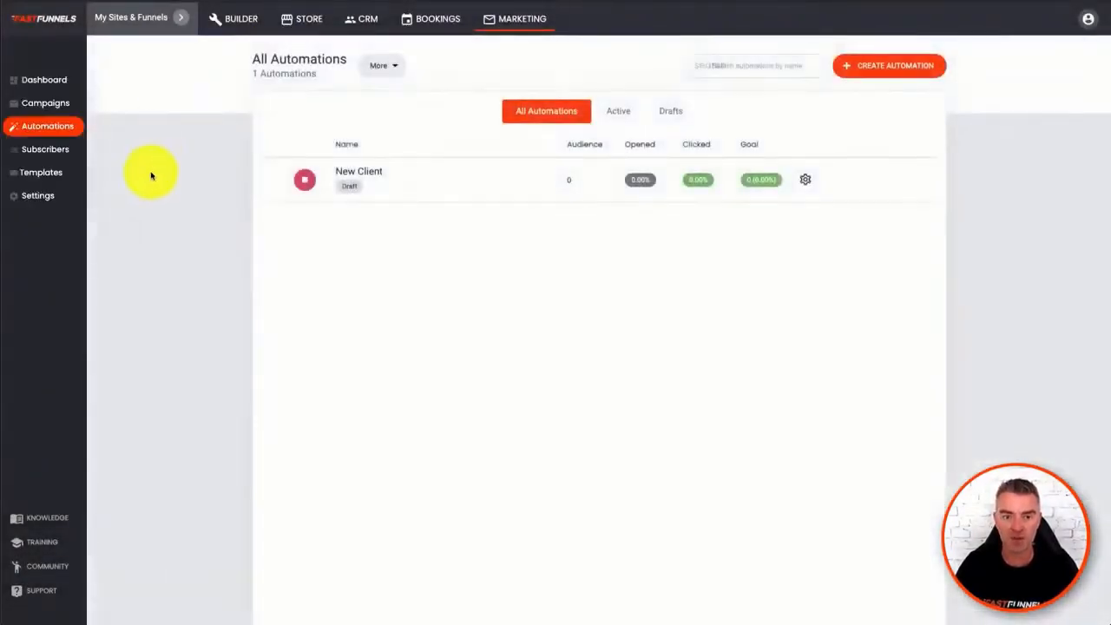
pyautogui.click(629, 113)
pyautogui.click(675, 111)
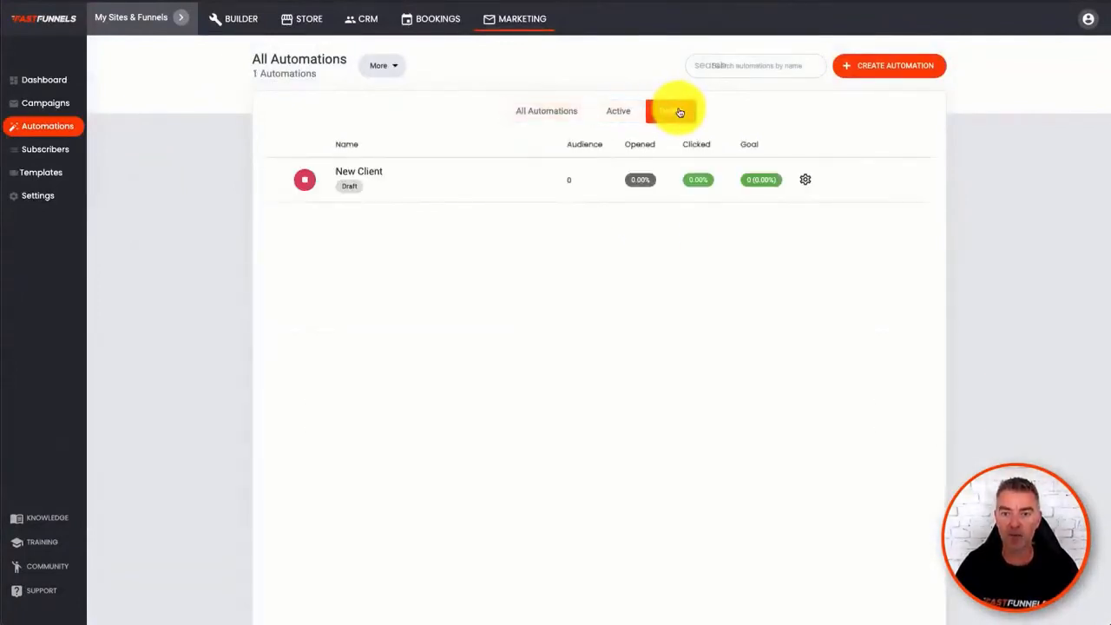
pyautogui.click(618, 112)
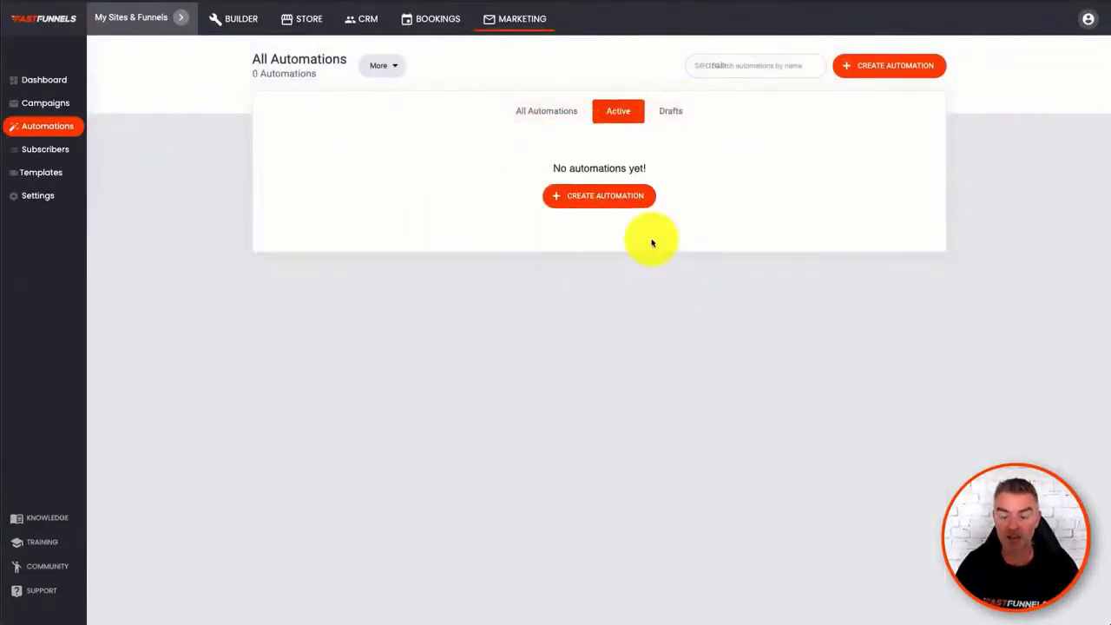
pyautogui.click(538, 115)
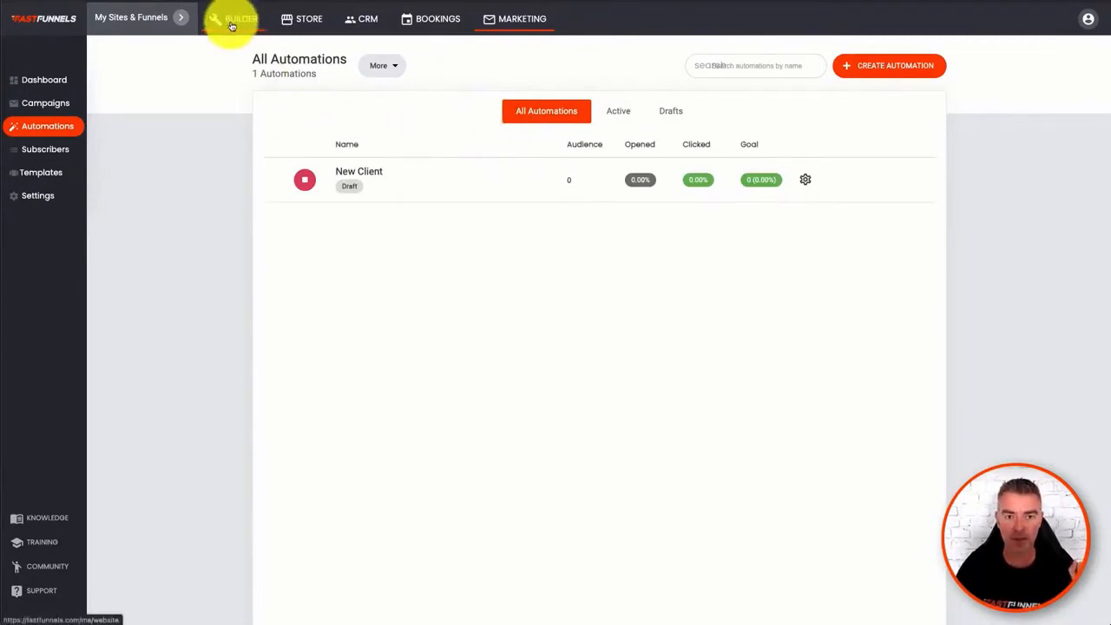
# - Open the My Optin funnel in the builder and bring up the settings of its "Grab The Book Now!" form
pyautogui.click(179, 20)
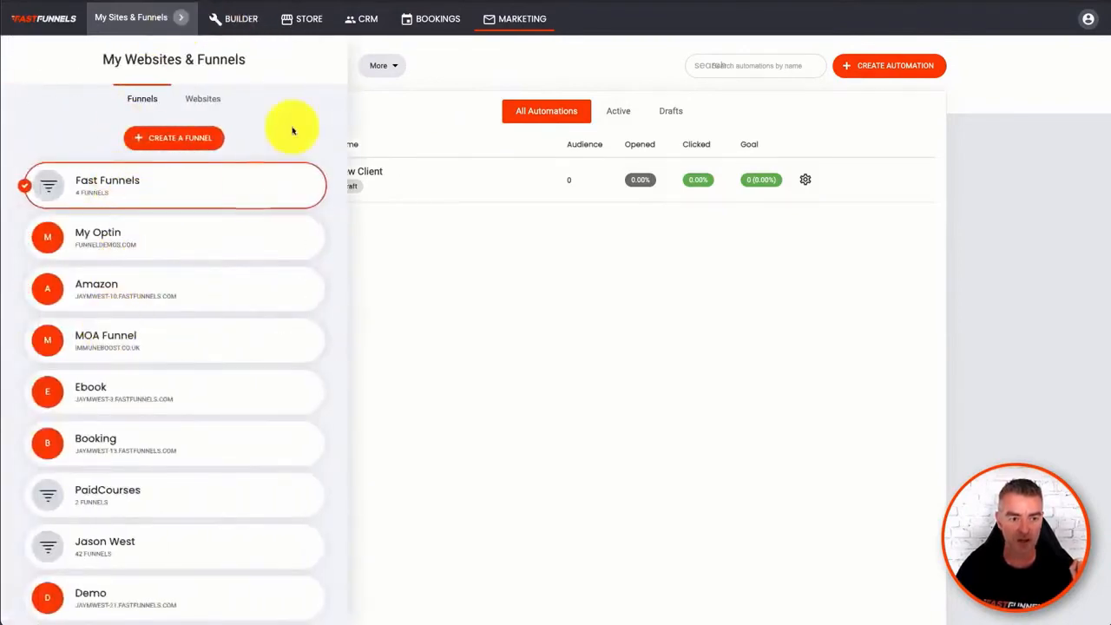
pyautogui.click(99, 233)
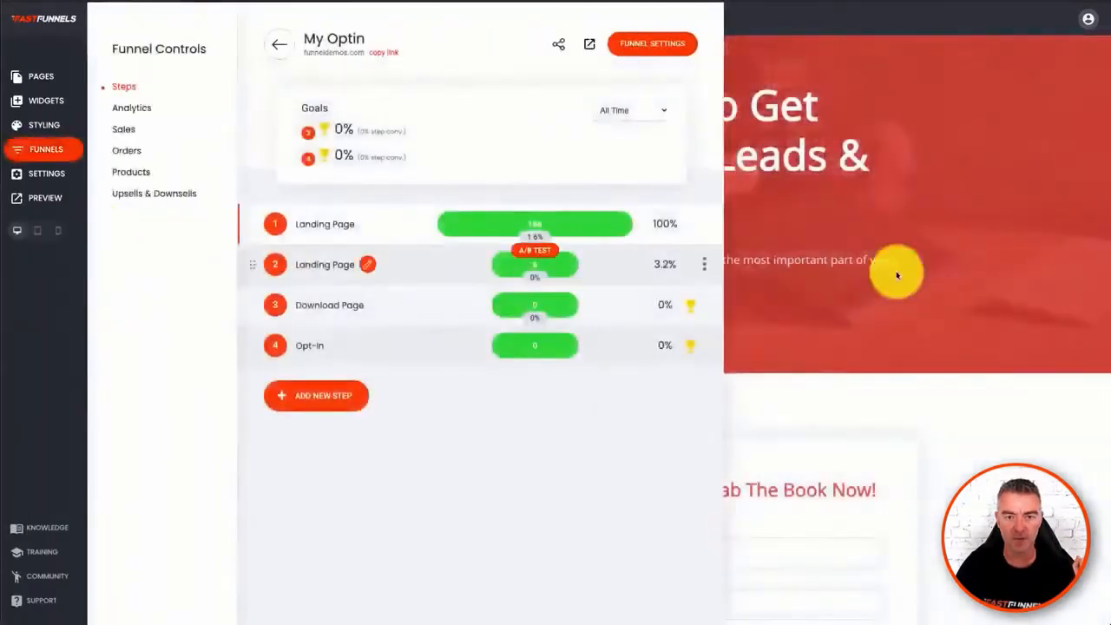
pyautogui.click(1045, 290)
pyautogui.scroll(-3, 660, 330)
pyautogui.moveTo(739, 417)
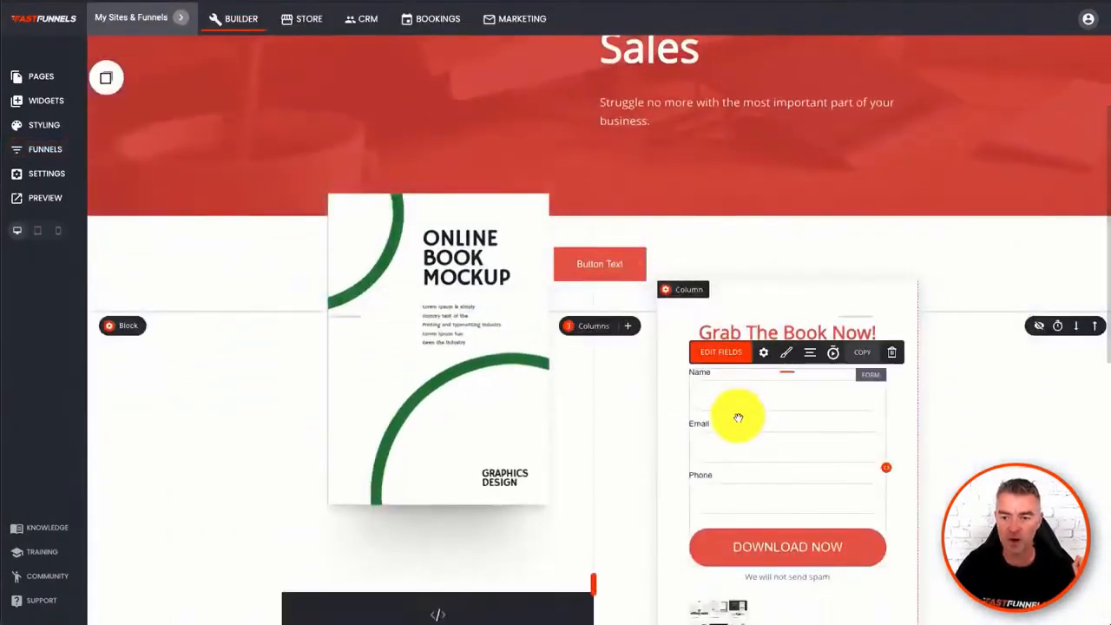
pyautogui.click(765, 353)
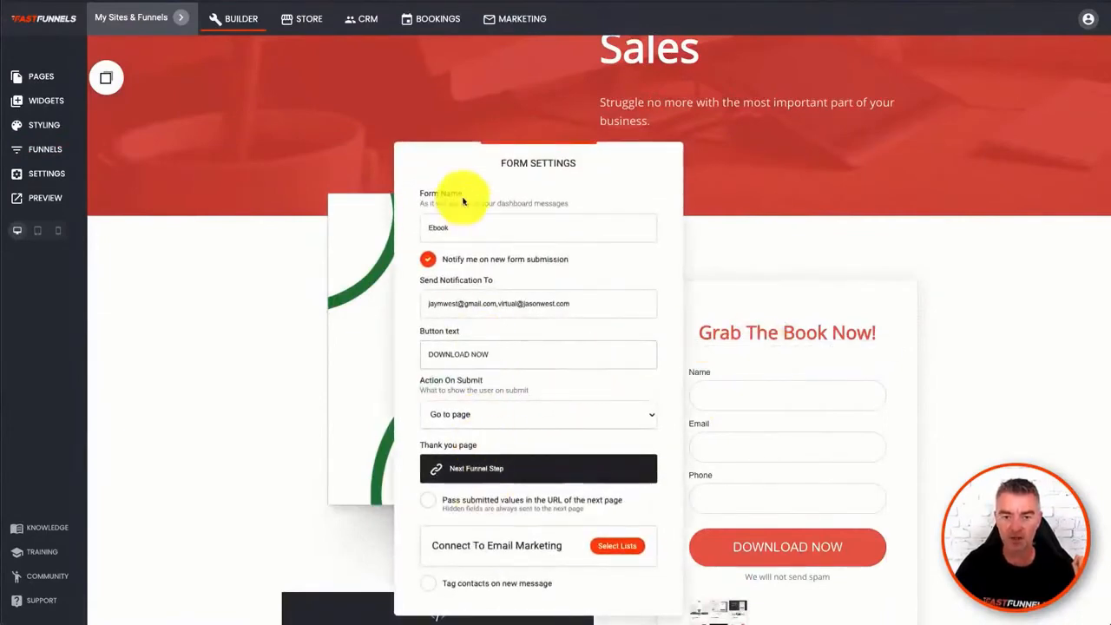
pyautogui.moveTo(483, 187); pyautogui.dragTo(301, 101)
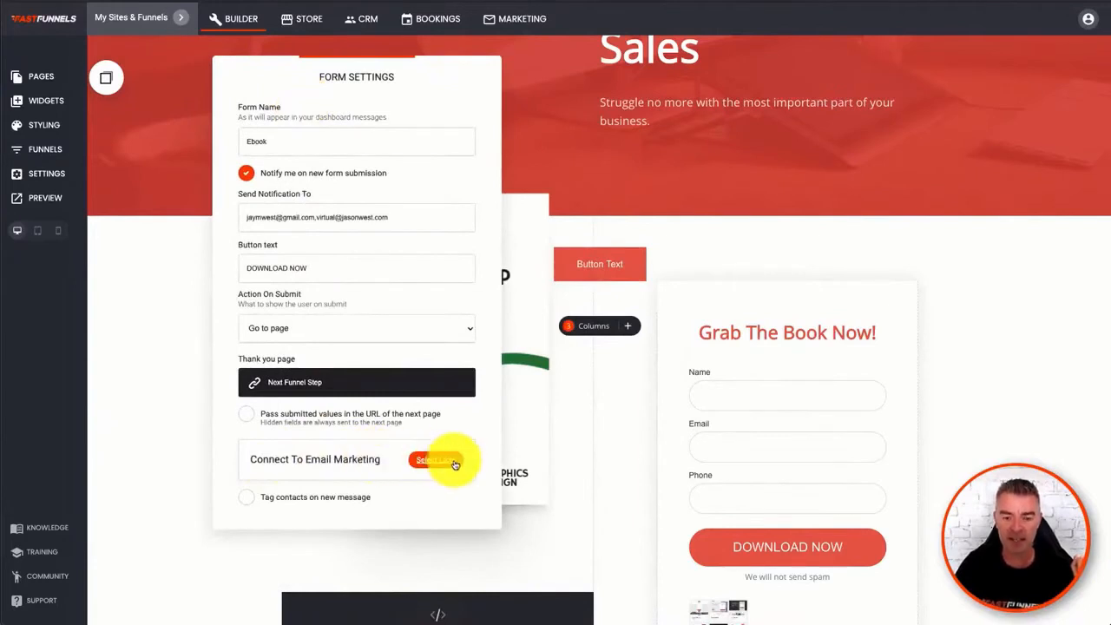
# - Enable tagging contacts on new messages for the form and add the tag CLIENT
pyautogui.click(246, 498)
pyautogui.click(316, 540)
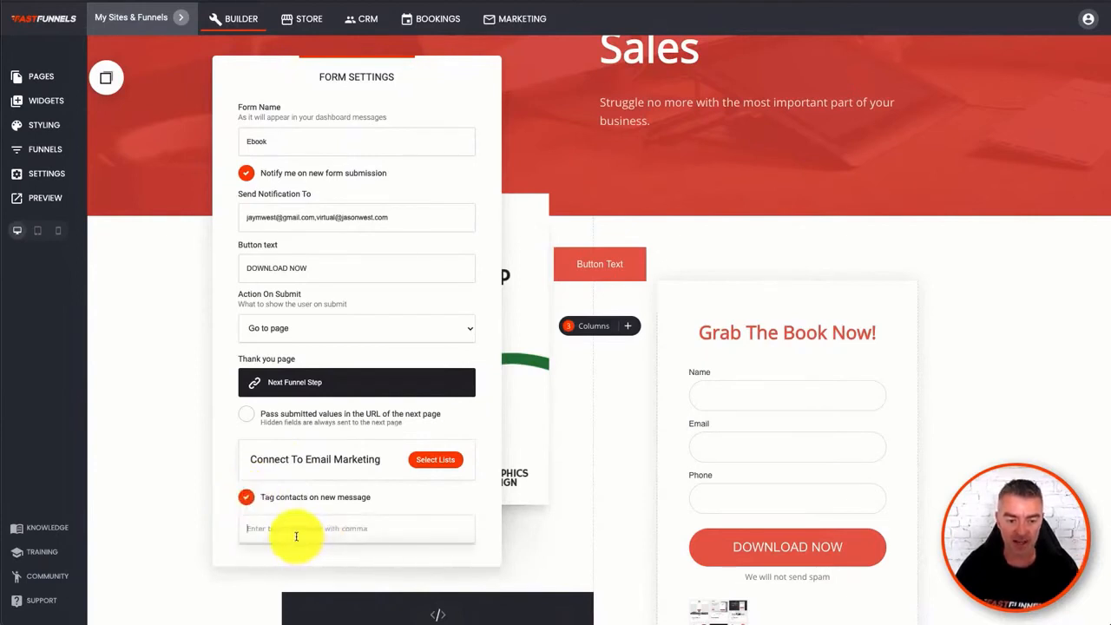
pyautogui.write('CLI')
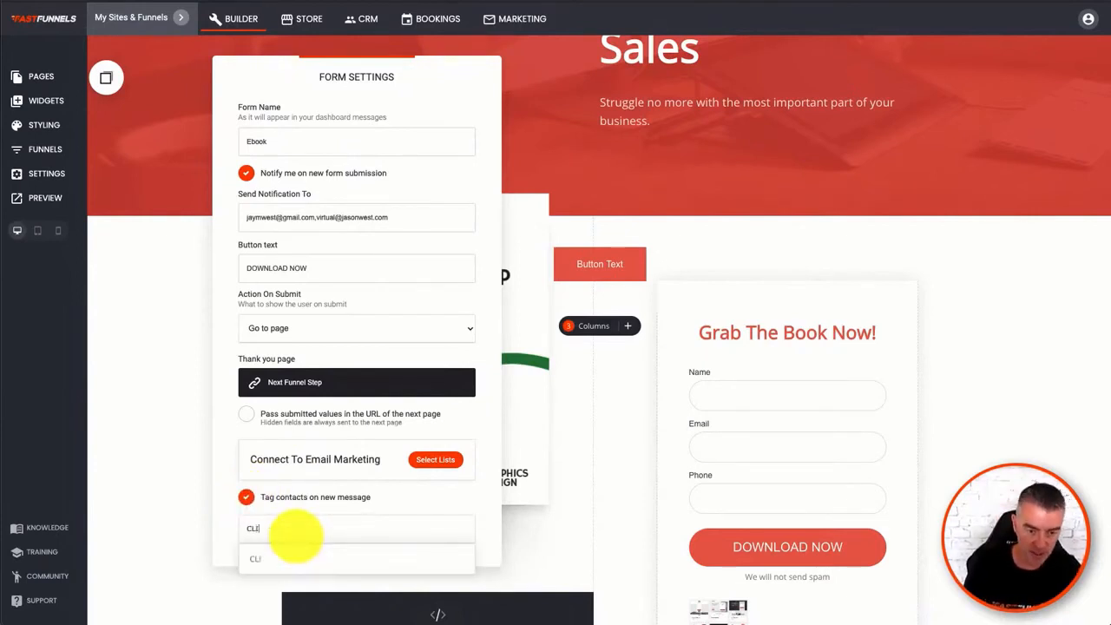
pyautogui.write('ENT')
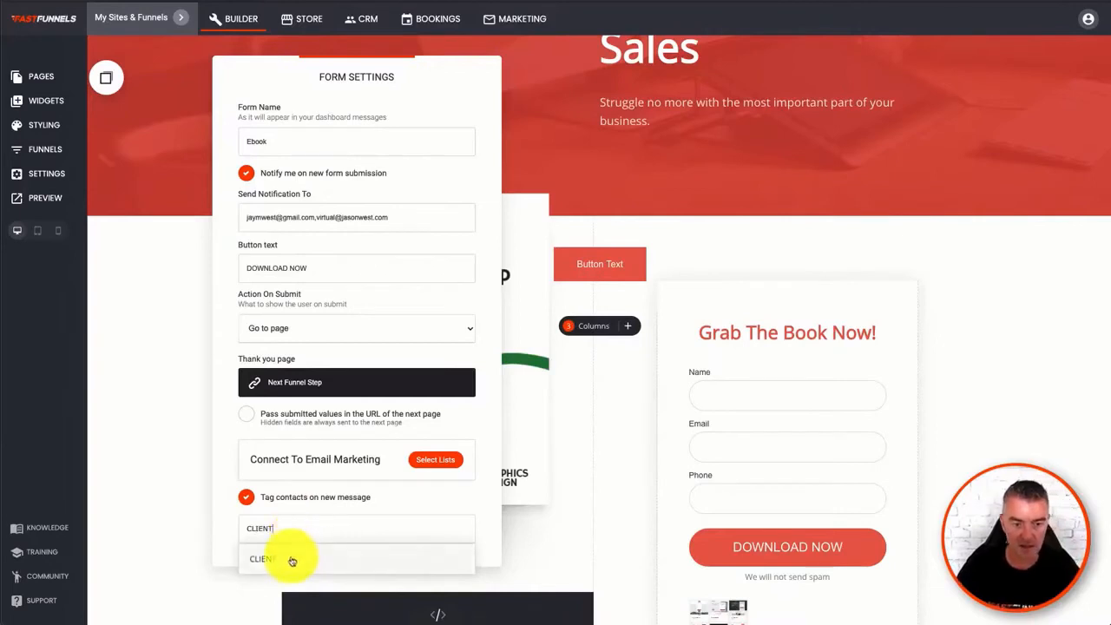
pyautogui.click(286, 560)
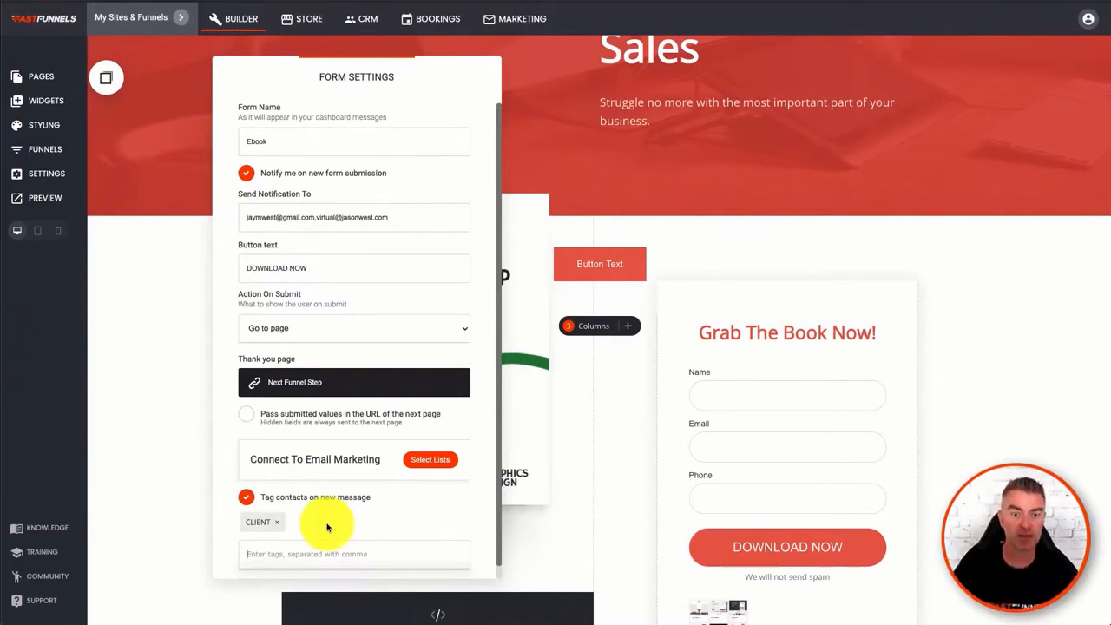
# - Connect the form to email marketing through a newly created subscriber list named MAIN LIST
pyautogui.click(428, 459)
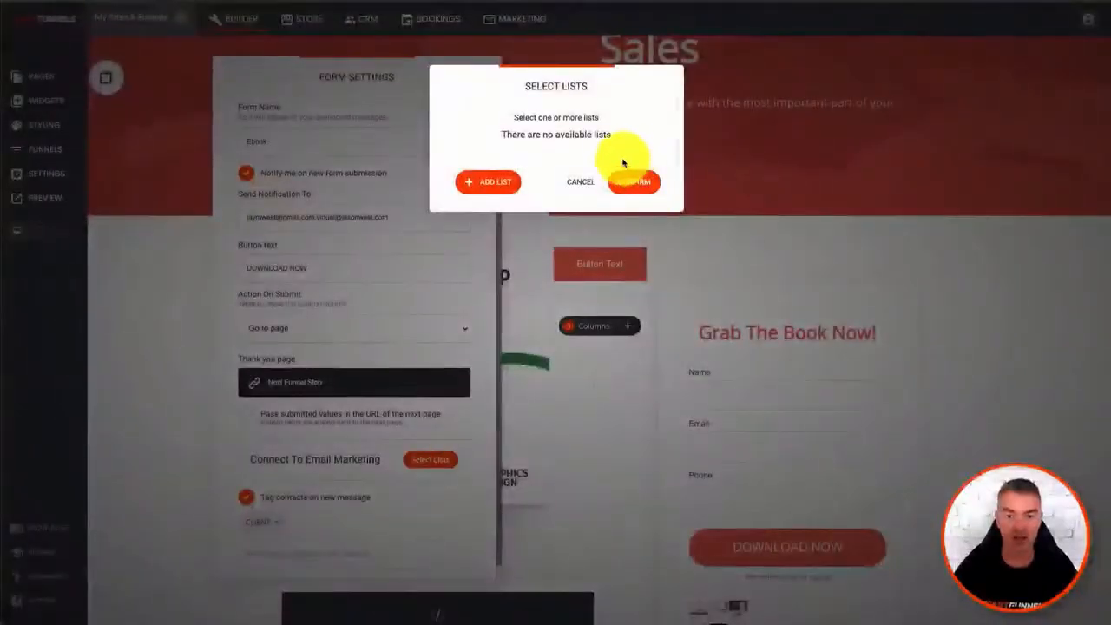
pyautogui.click(493, 180)
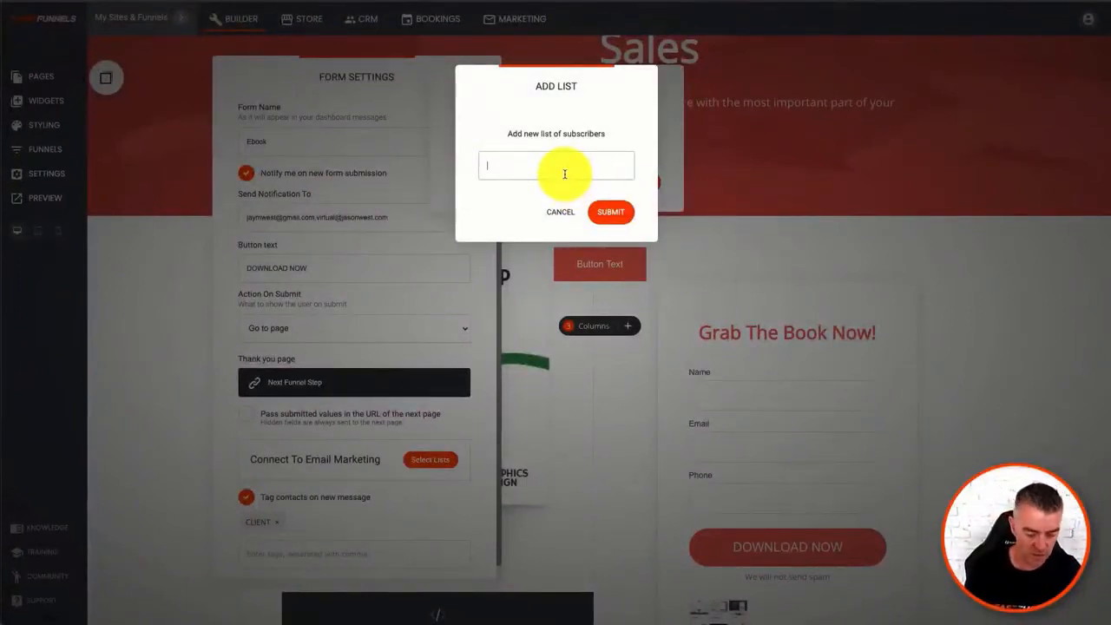
pyautogui.write('MAIN LIST')
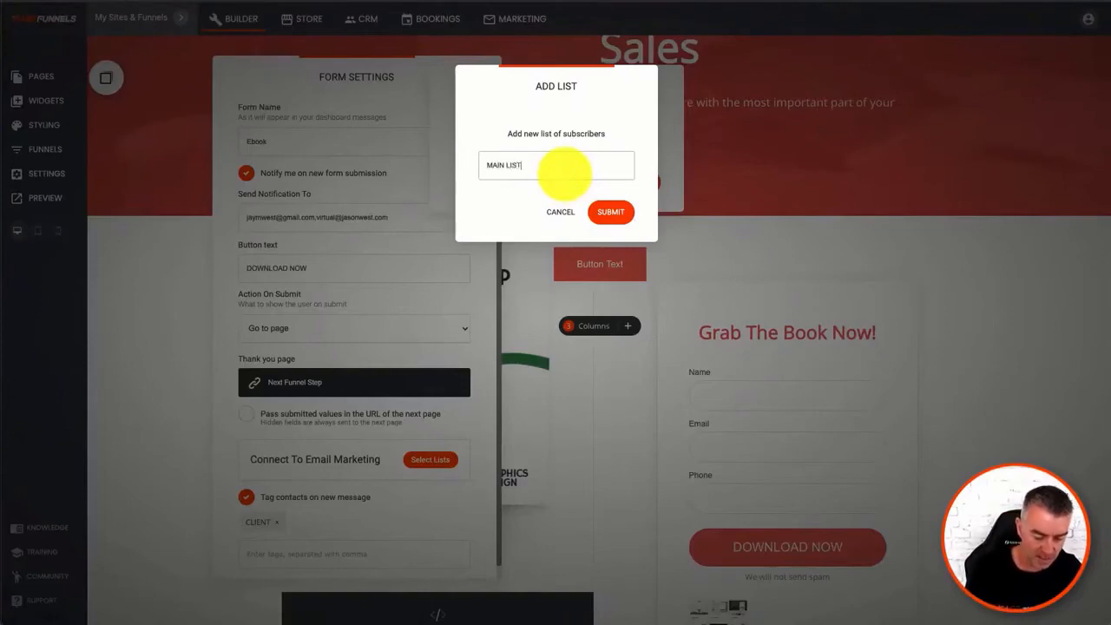
pyautogui.click(614, 212)
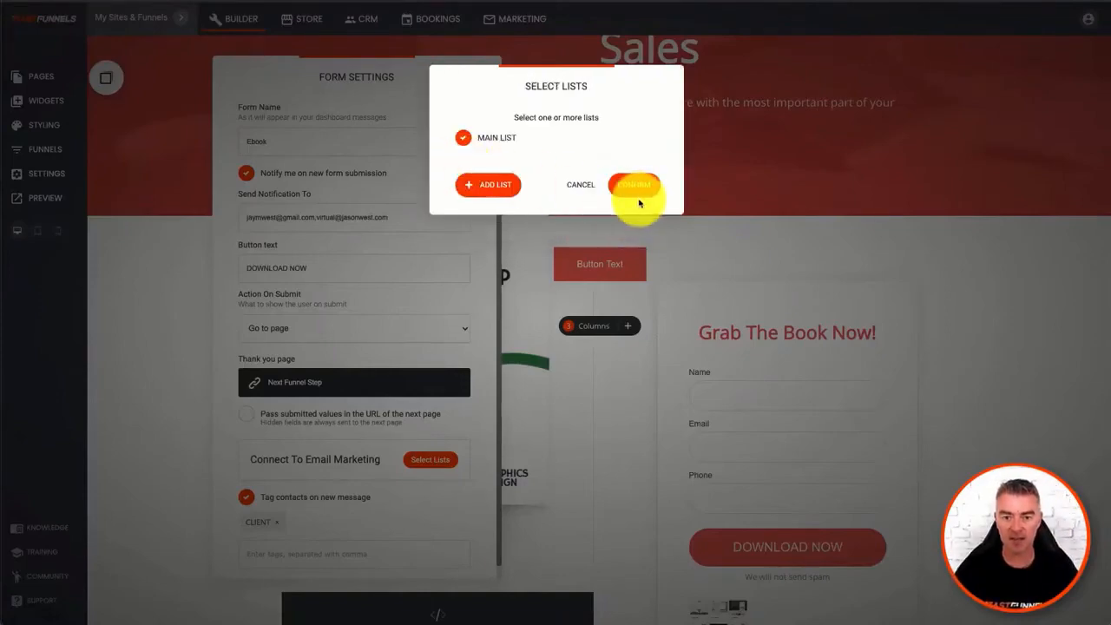
pyautogui.click(636, 186)
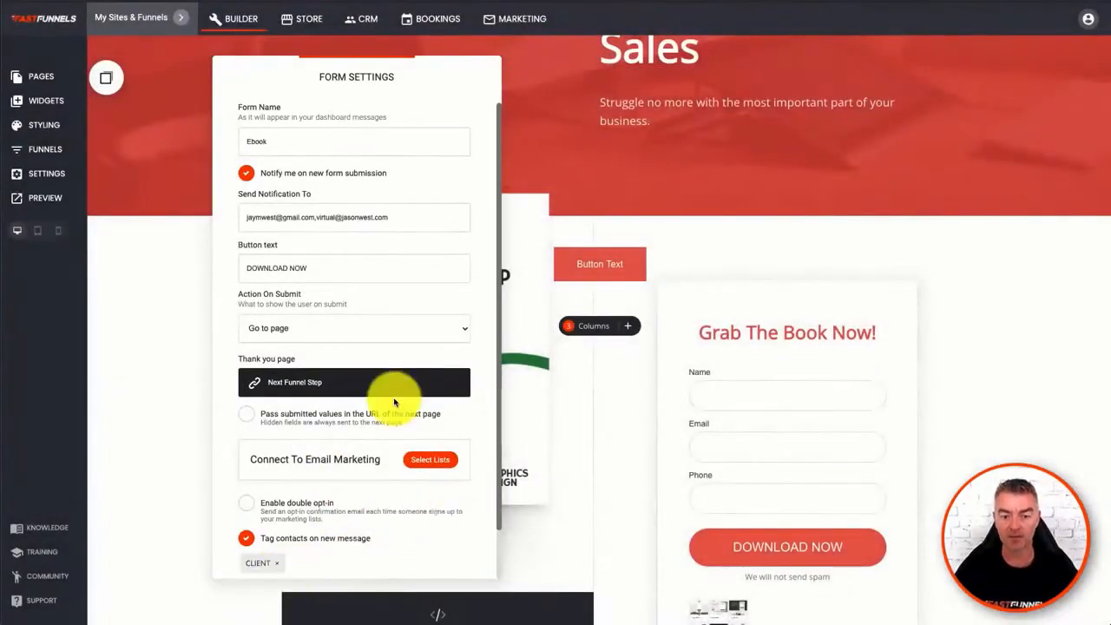
# - Enable double opt-in for the form, close its settings and save the page
pyautogui.scroll(-1, 374, 382)
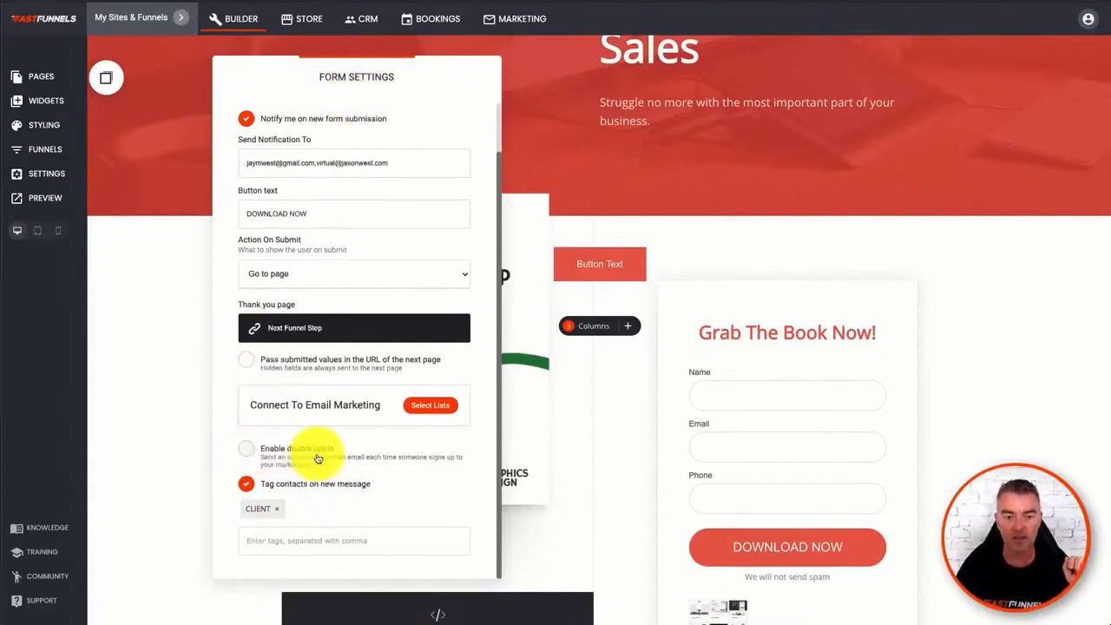
pyautogui.click(247, 453)
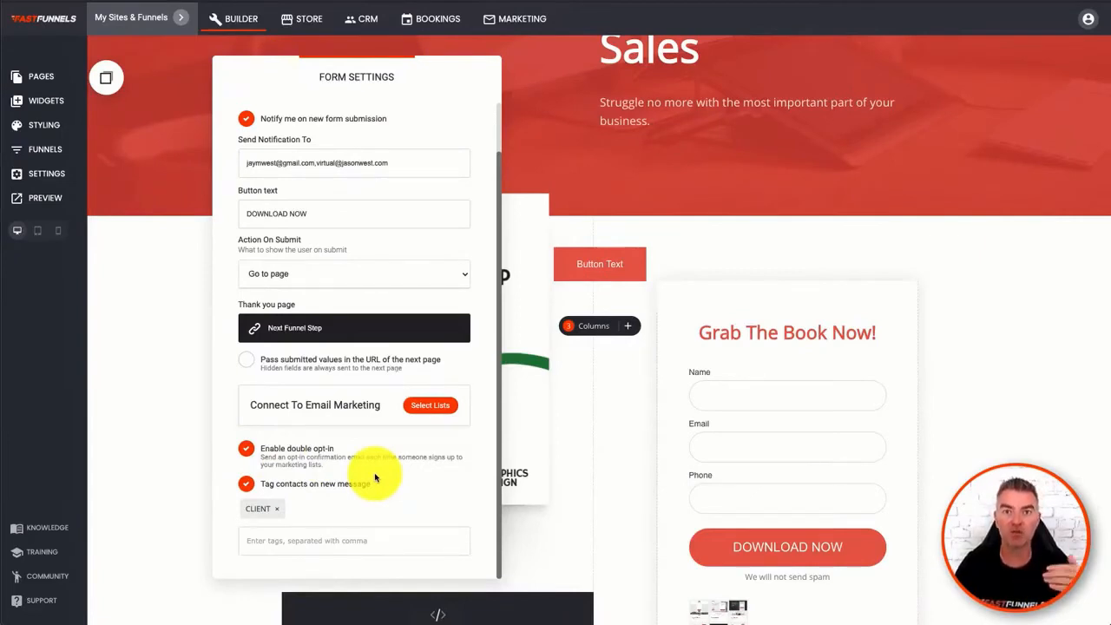
pyautogui.click(671, 227)
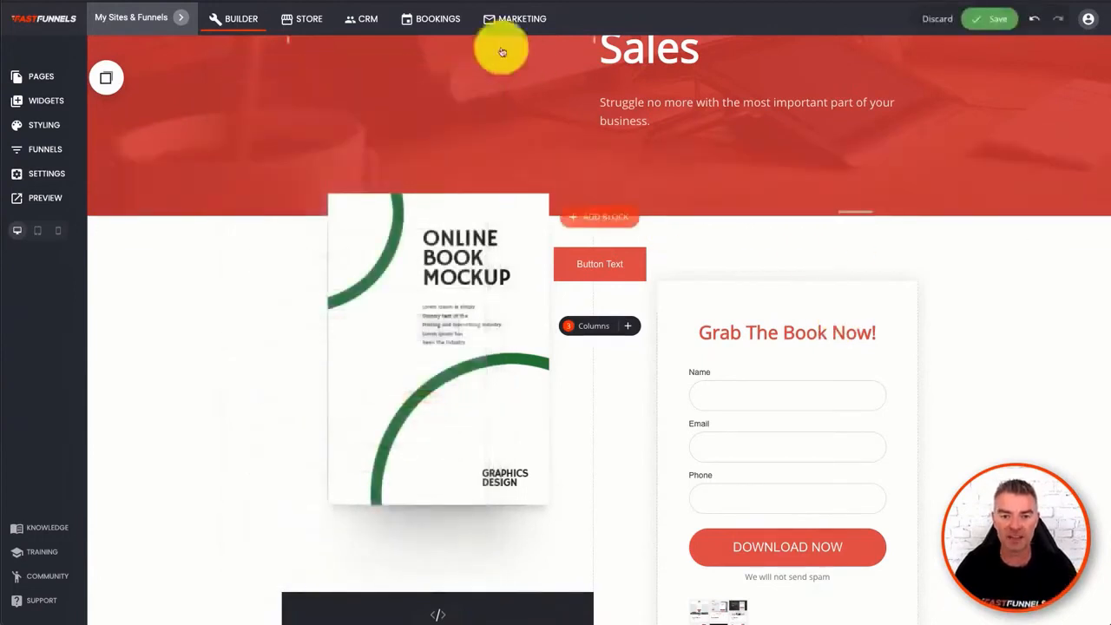
pyautogui.click(986, 27)
# - Switch to the Fast Funnels website project and open its email marketing dashboard
pyautogui.click(135, 18)
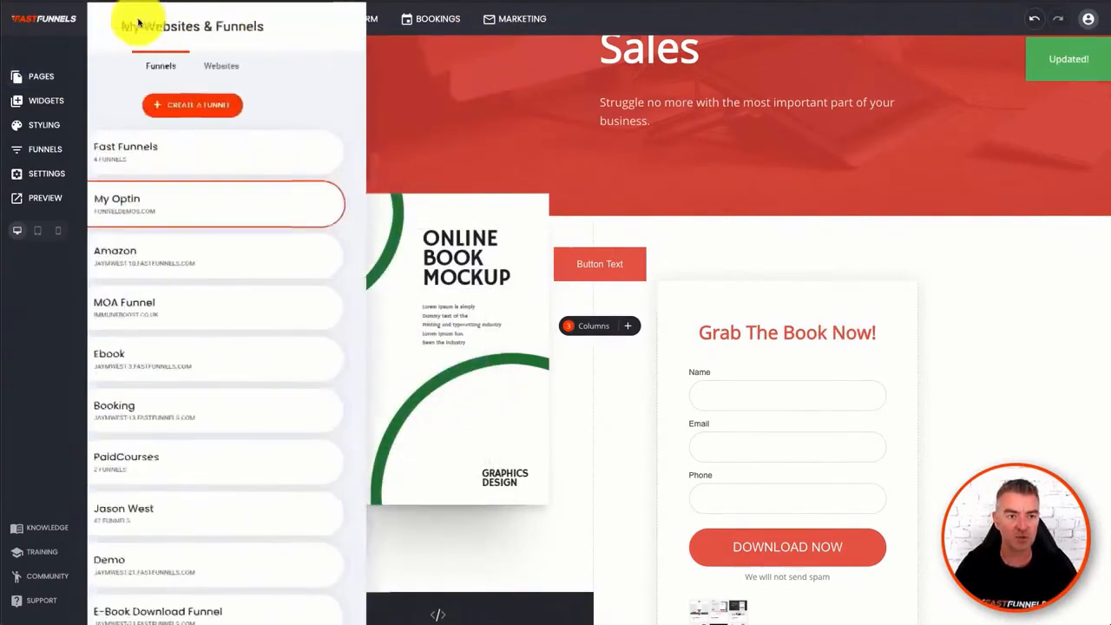
pyautogui.click(292, 66)
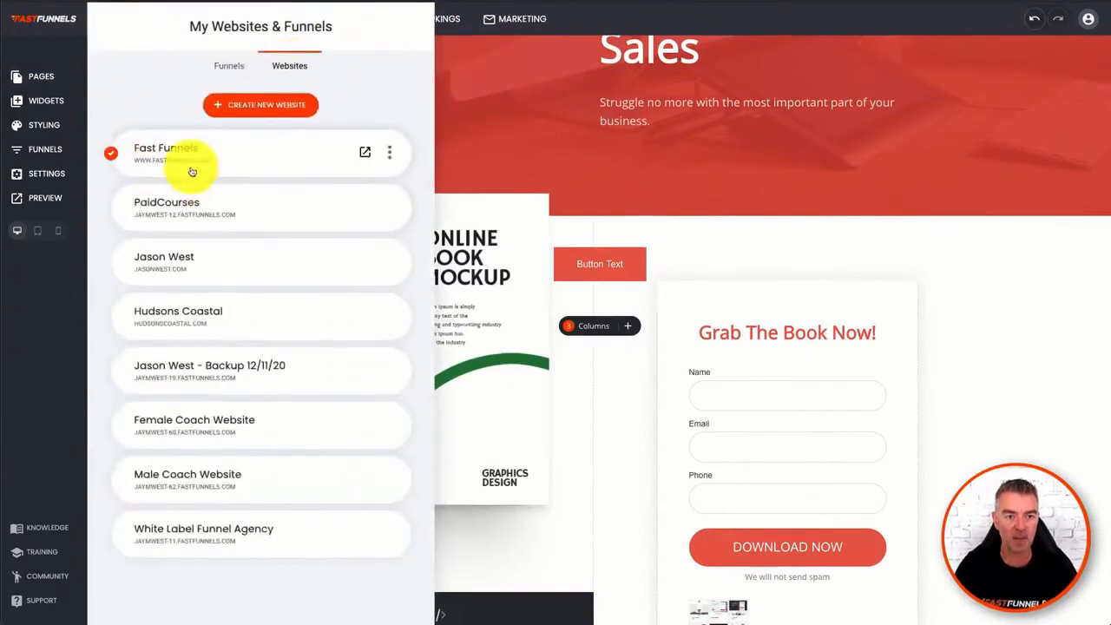
pyautogui.click(169, 154)
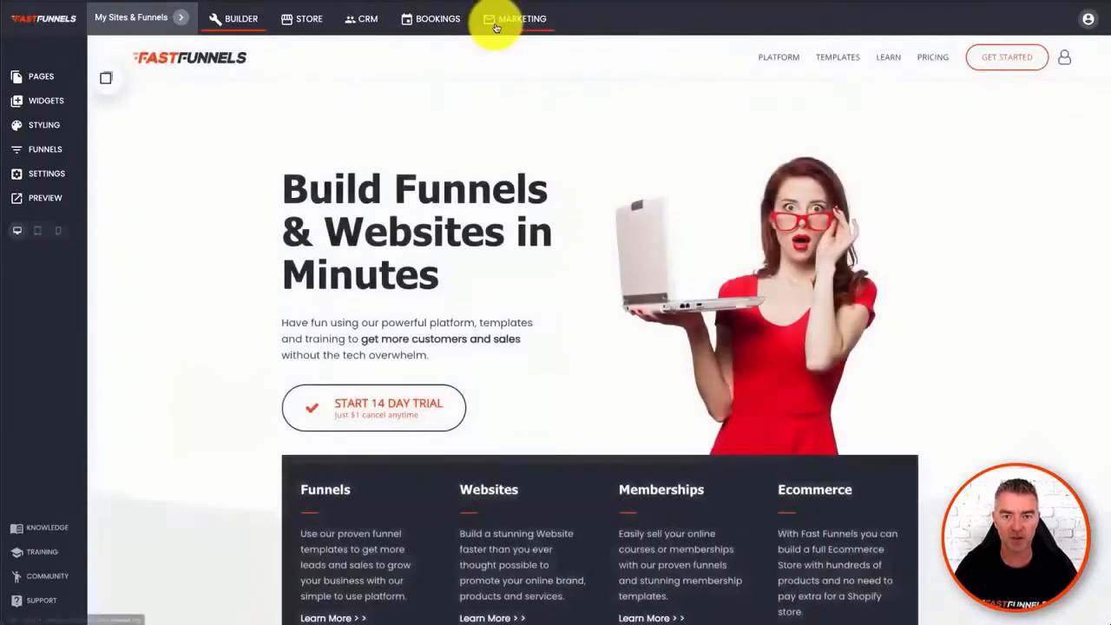
pyautogui.click(497, 20)
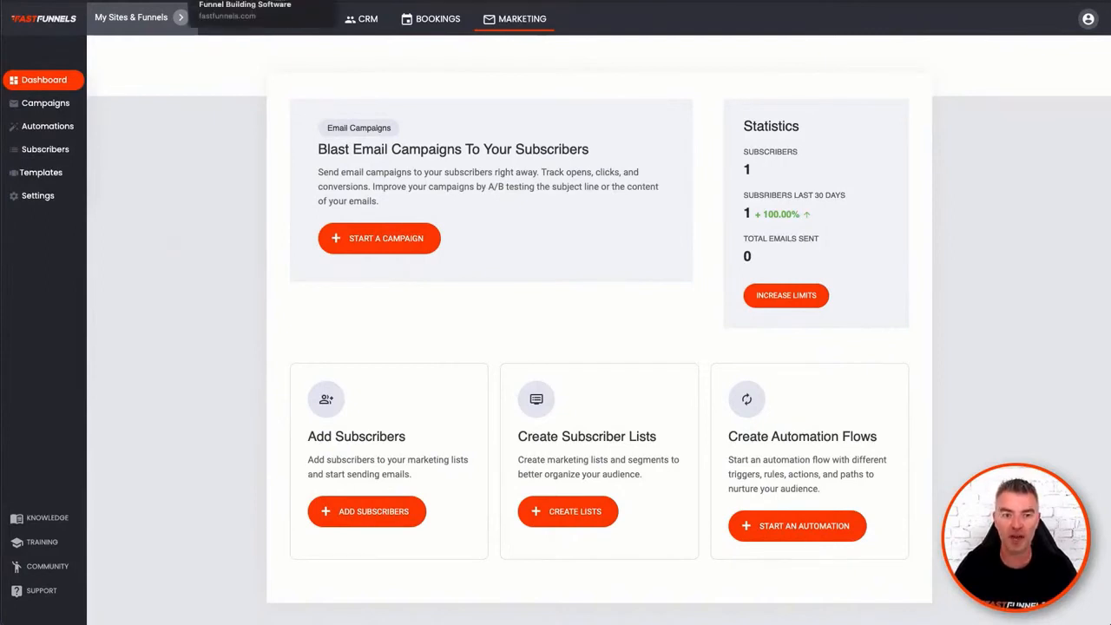
# - Switch to the public FastFunnels pricing page and examine the monthly Standard, Pro and Advanced plans
pyautogui.click(252, 0)
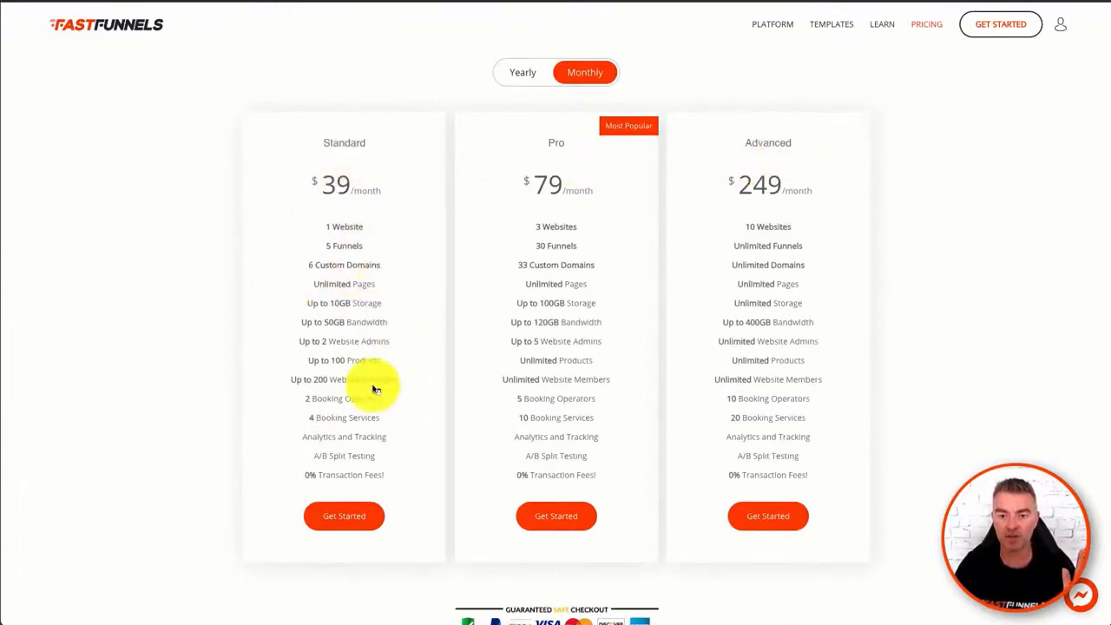
# - Examine the pricing plans' features and the email marketing verified domain and default sender settings, ending on the marketing dashboard
pyautogui.scroll(-1, 395, 406)
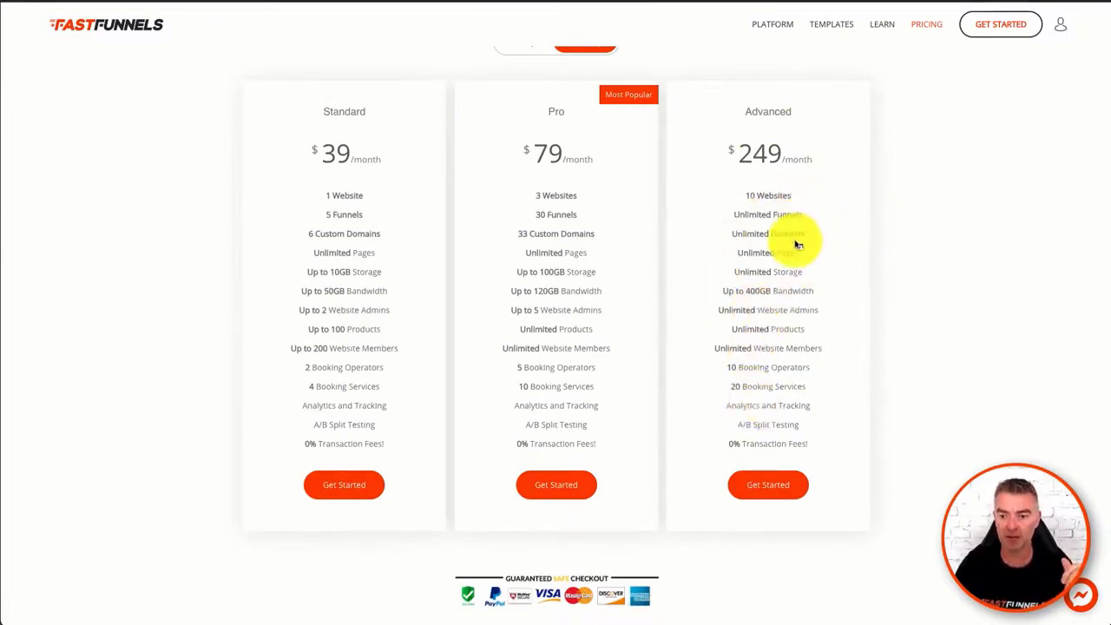
pyautogui.scroll(1, 356, 329)
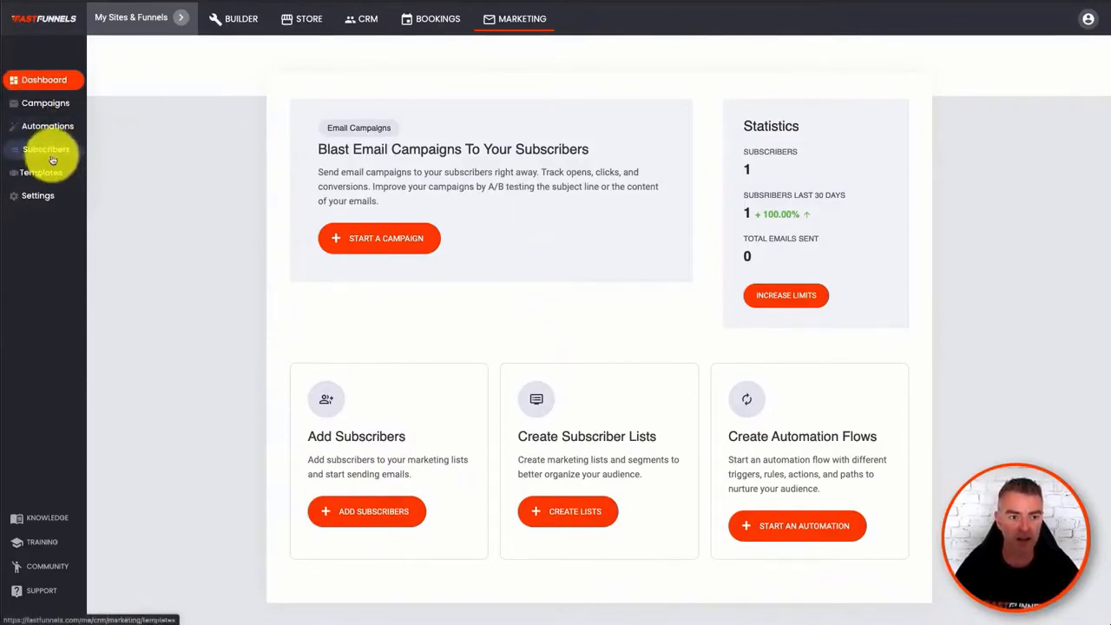
pyautogui.click(39, 200)
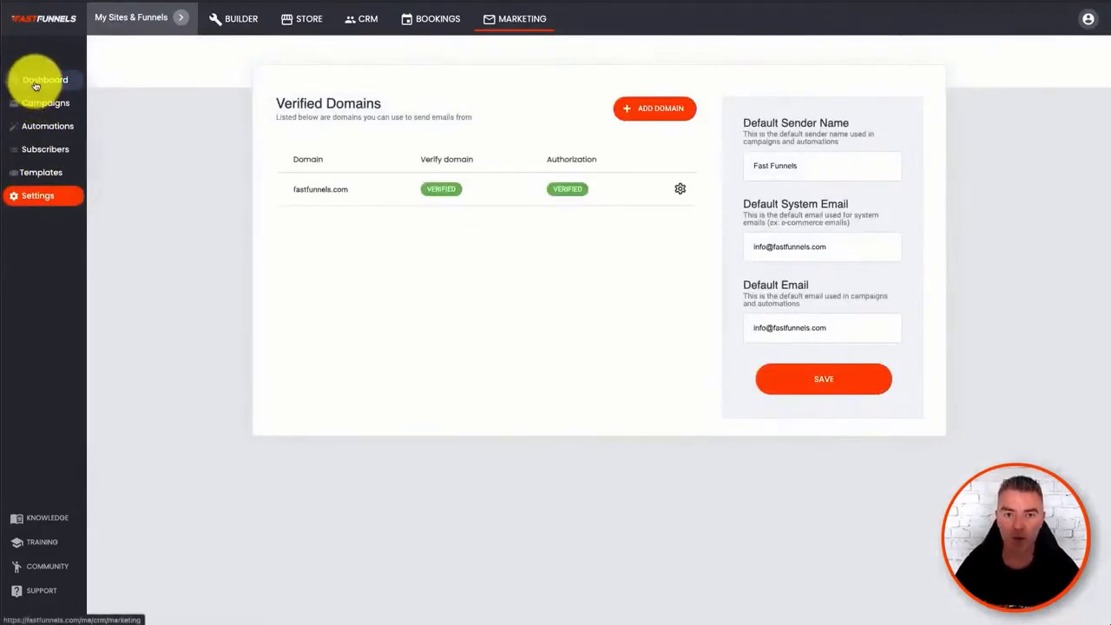
pyautogui.click(36, 81)
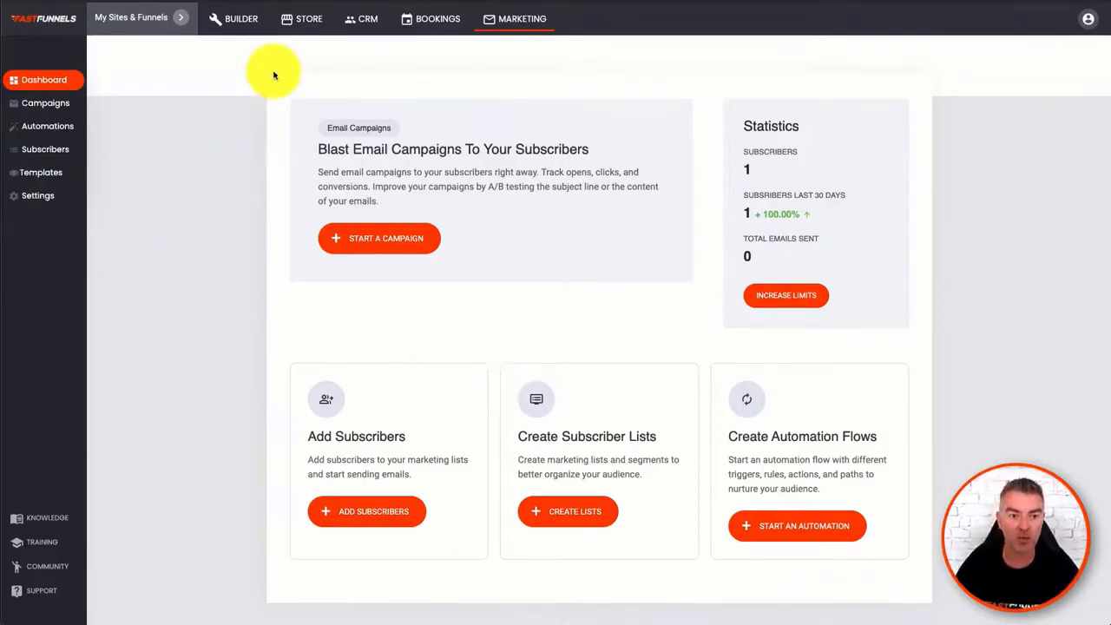
# - Switch to the PaidCourses website project and open it in the builder
pyautogui.click(175, 20)
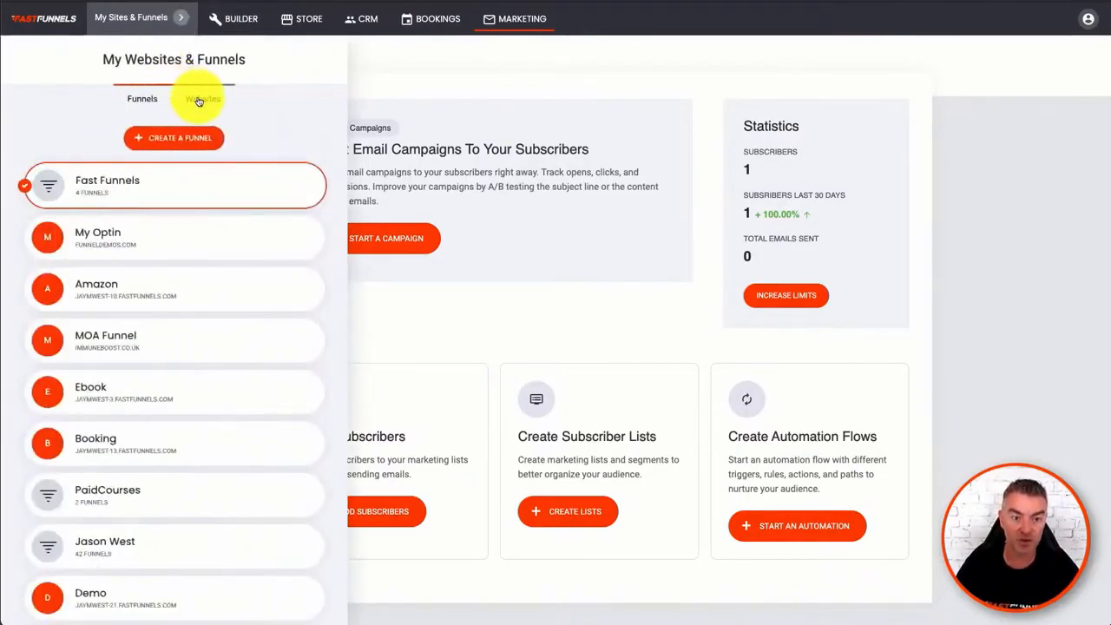
pyautogui.click(199, 99)
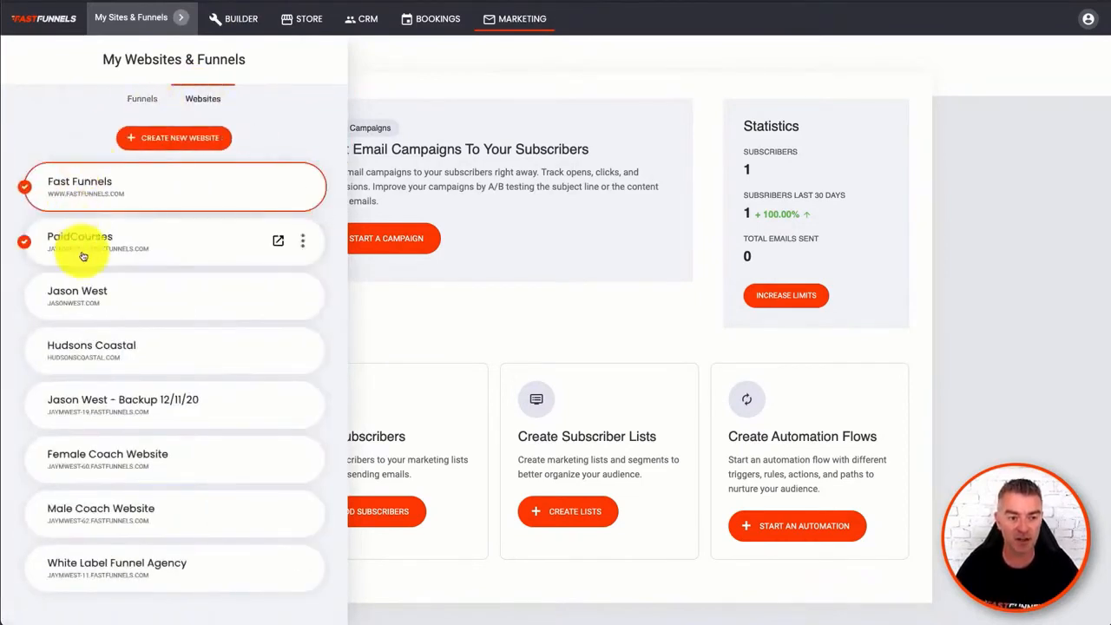
pyautogui.click(96, 252)
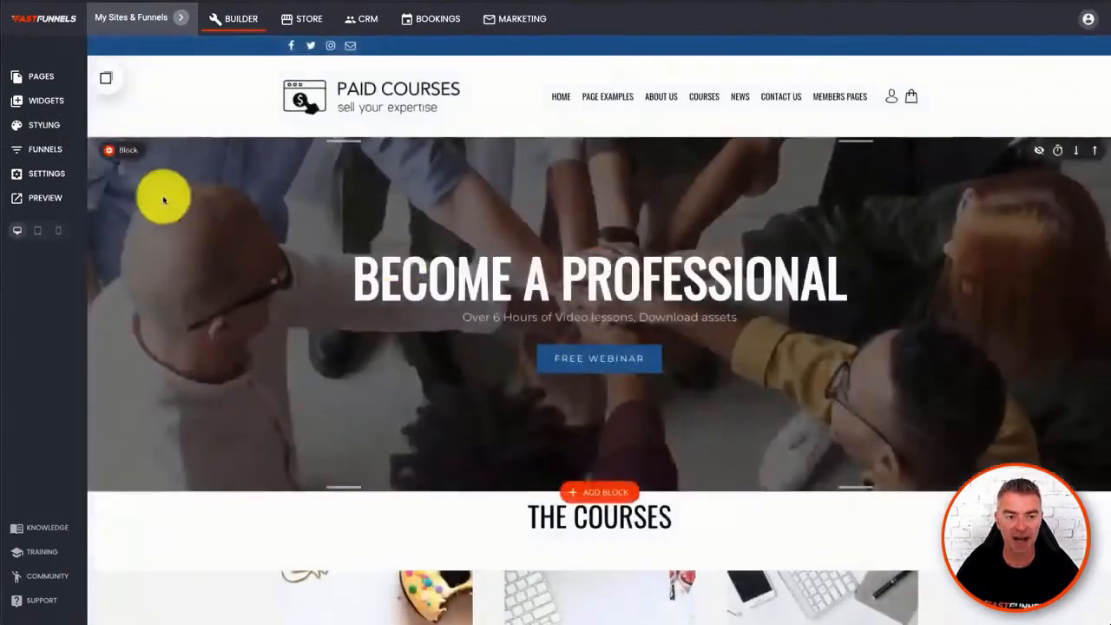
# - Add a Quiz/Survey widget directly below the FREE TASTER TUTORIALS heading and close its form fields
pyautogui.click(48, 102)
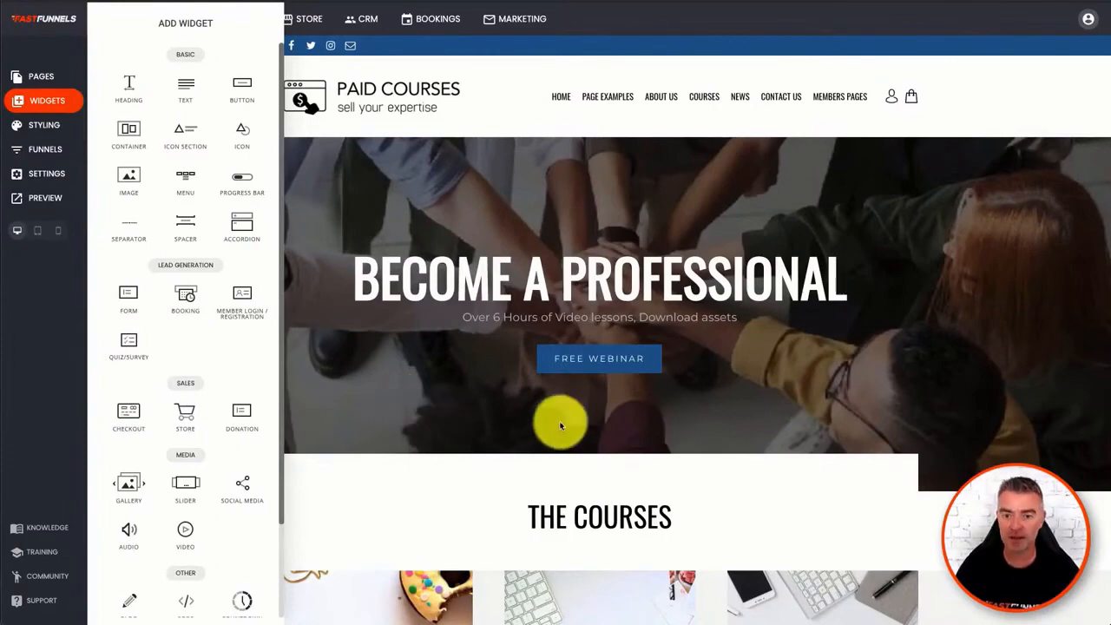
pyautogui.click(553, 496)
pyautogui.scroll(-5, 503, 310)
pyautogui.scroll(-5, 496, 230)
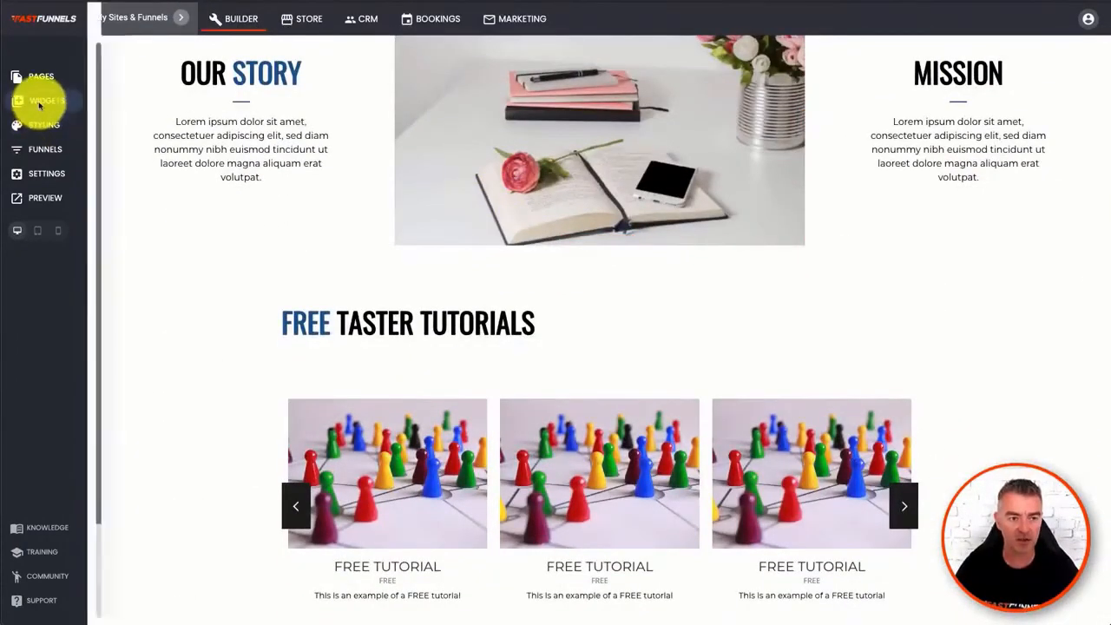
pyautogui.click(39, 102)
pyautogui.moveTo(126, 350); pyautogui.dragTo(513, 348)
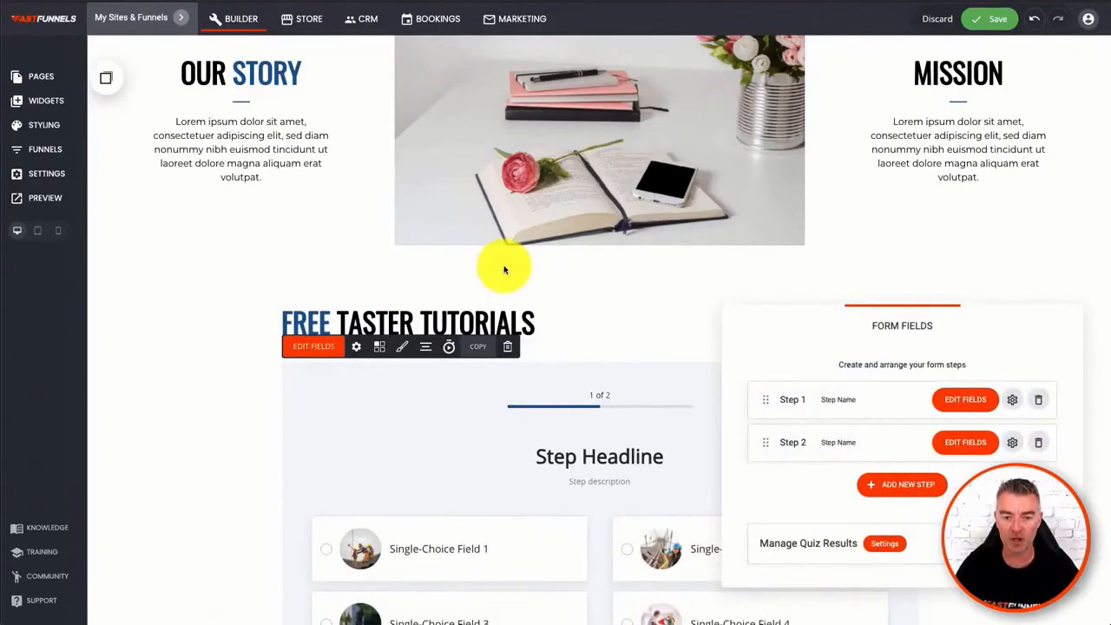
pyautogui.click(197, 310)
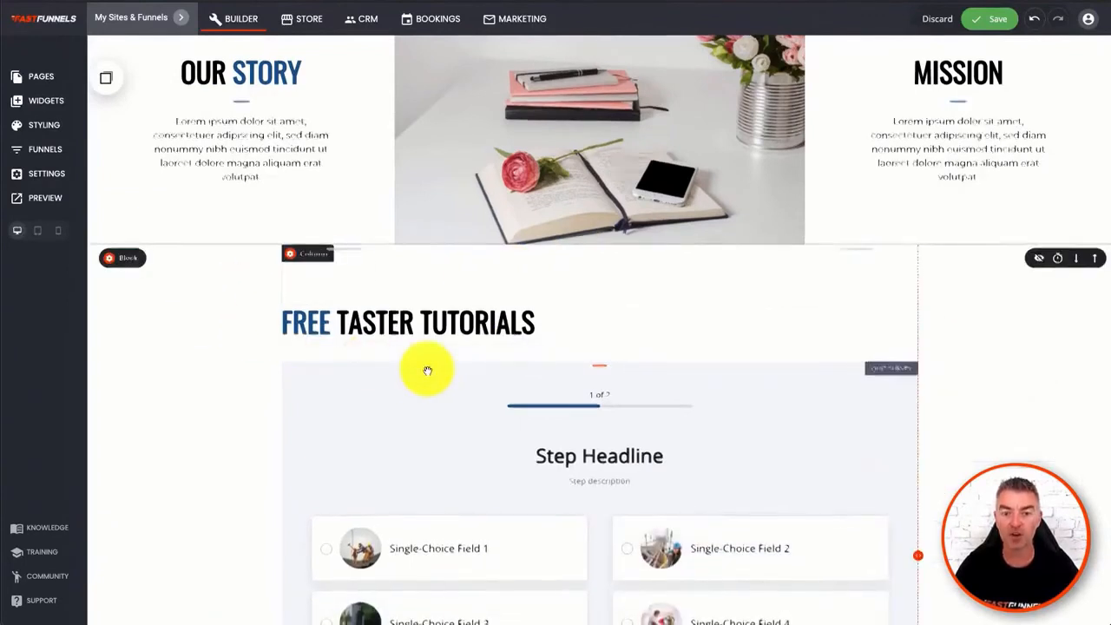
pyautogui.scroll(-3, 427, 370)
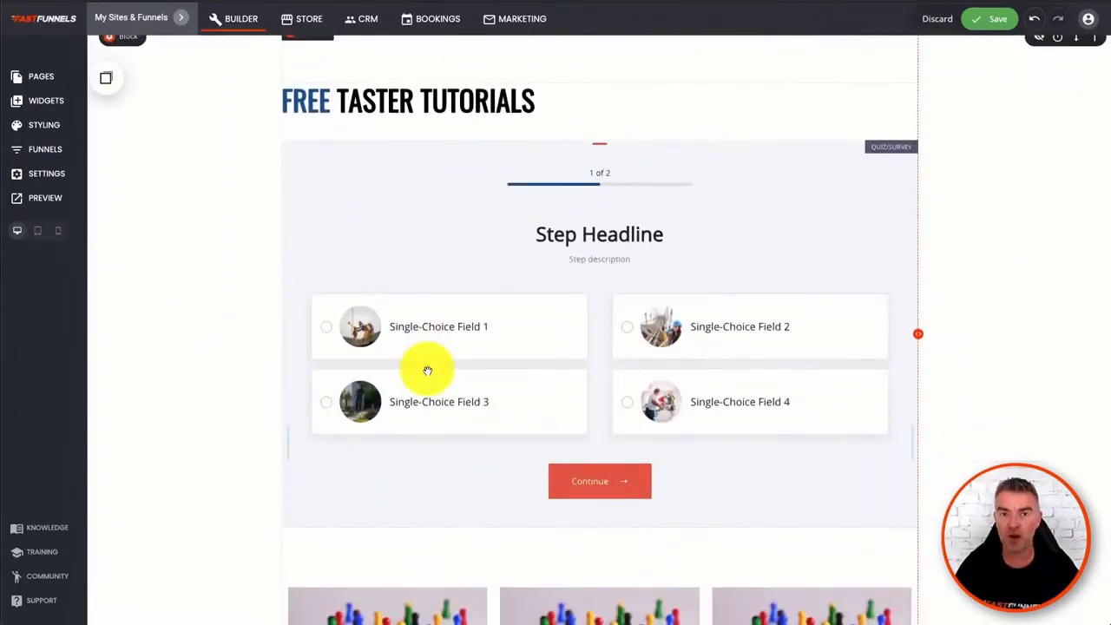
# - Examine the quiz's form settings, turning the progress bar and back button options off and on again
pyautogui.click(655, 220)
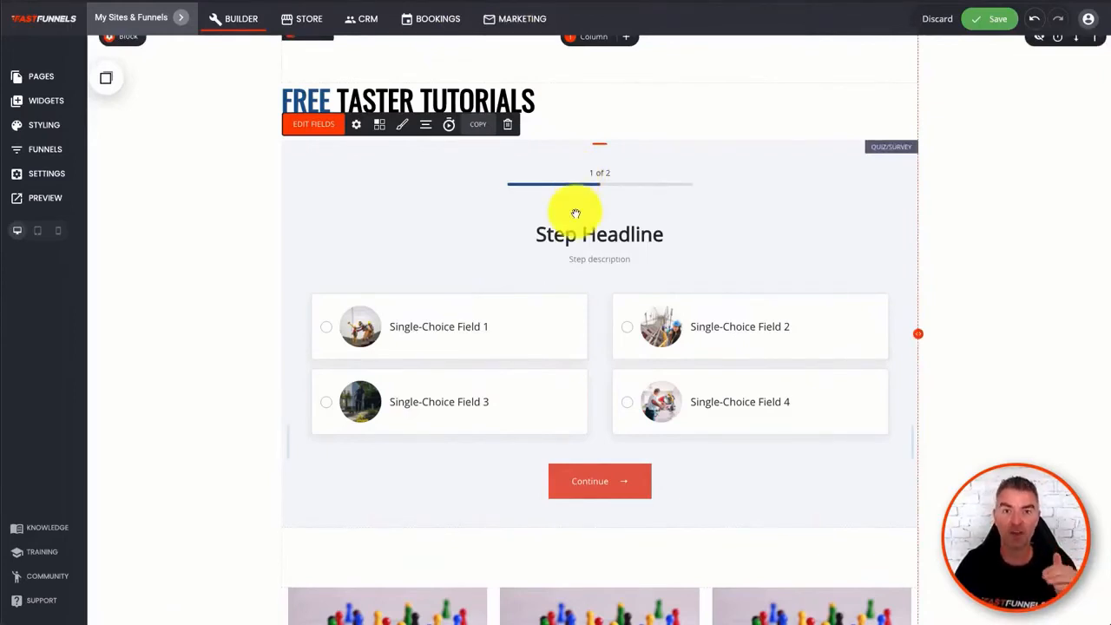
pyautogui.click(355, 126)
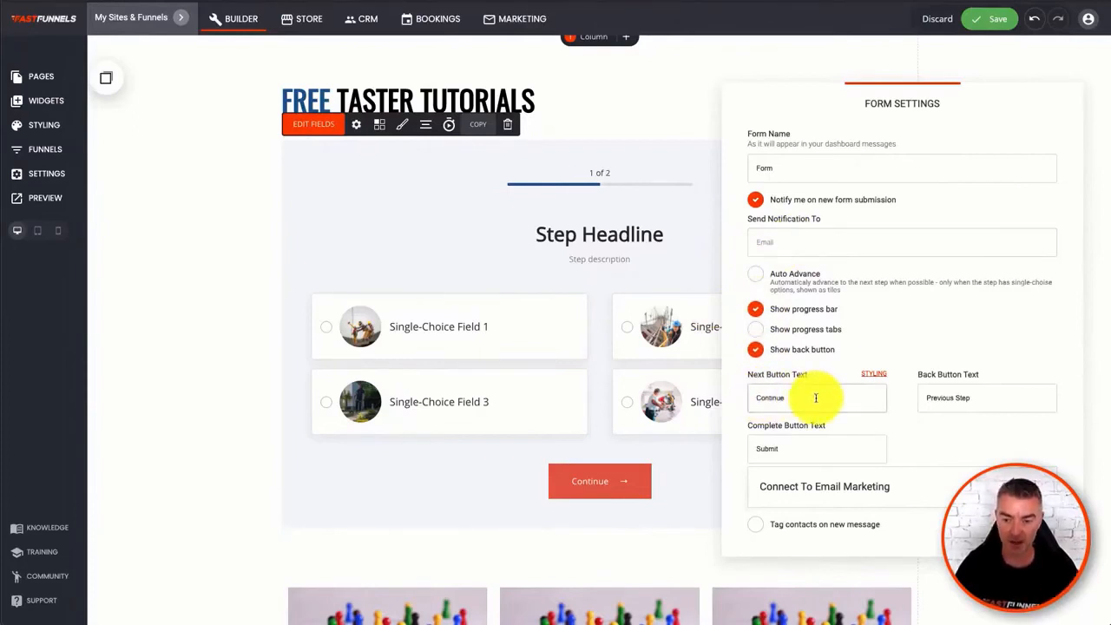
pyautogui.click(755, 311)
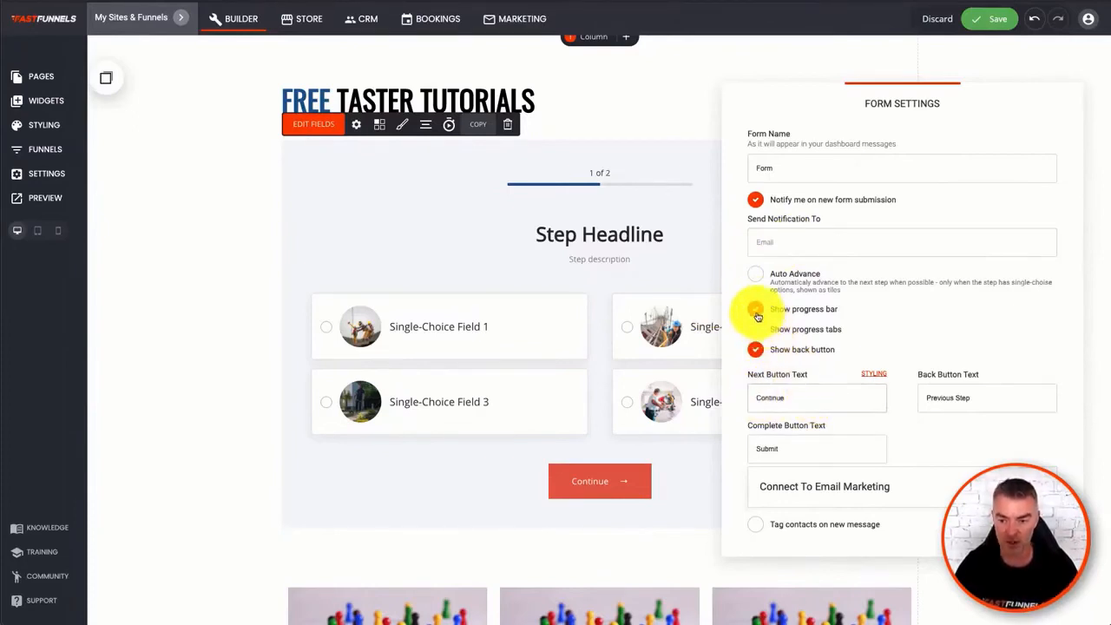
pyautogui.click(755, 311)
pyautogui.click(756, 351)
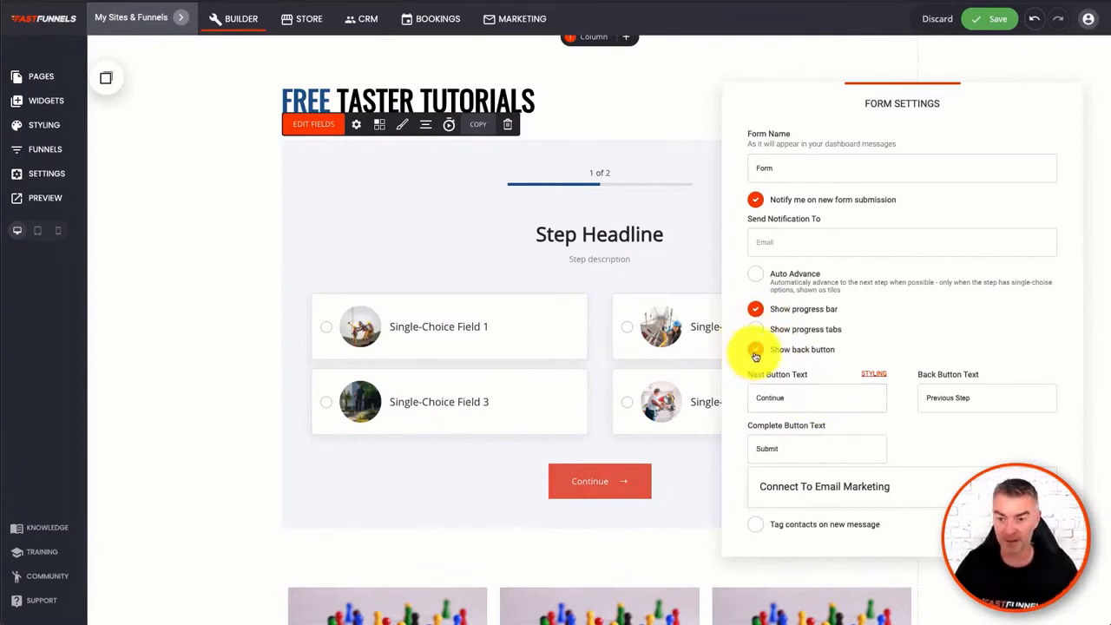
pyautogui.click(756, 353)
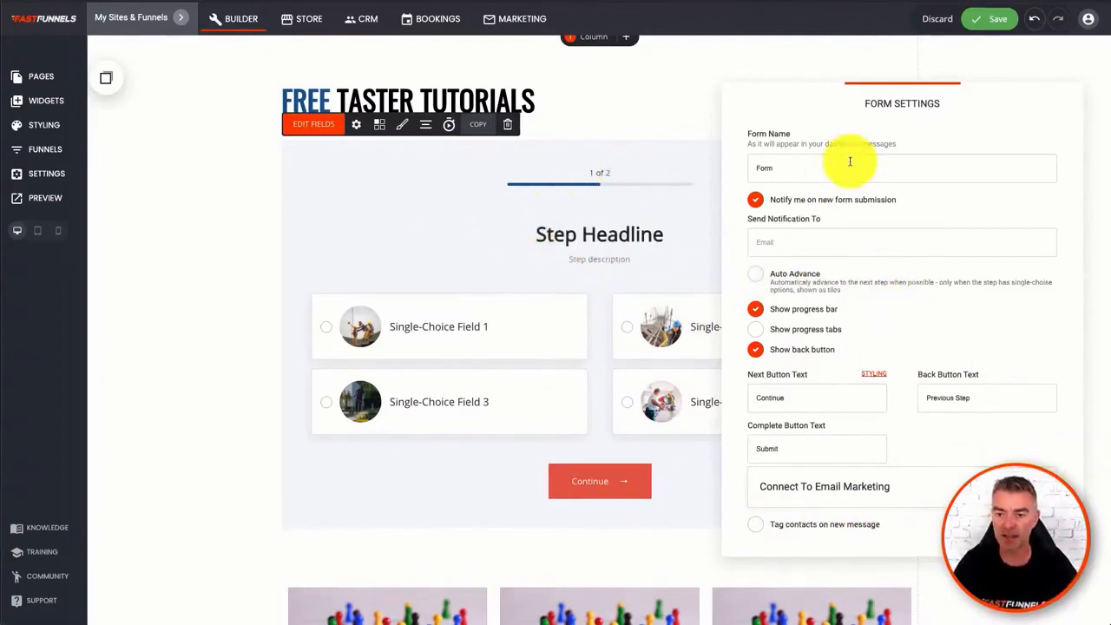
pyautogui.click(607, 190)
# - Examine the quiz's styling options, including the heading font, option box style and form wrapper style
pyautogui.click(403, 122)
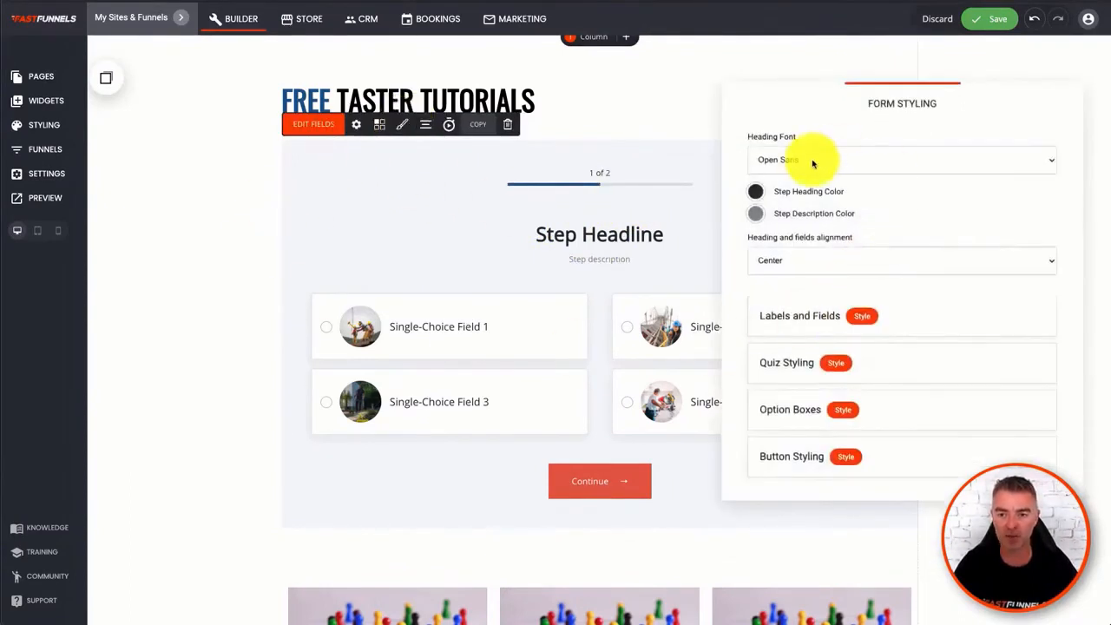
pyautogui.click(814, 162)
pyautogui.click(804, 111)
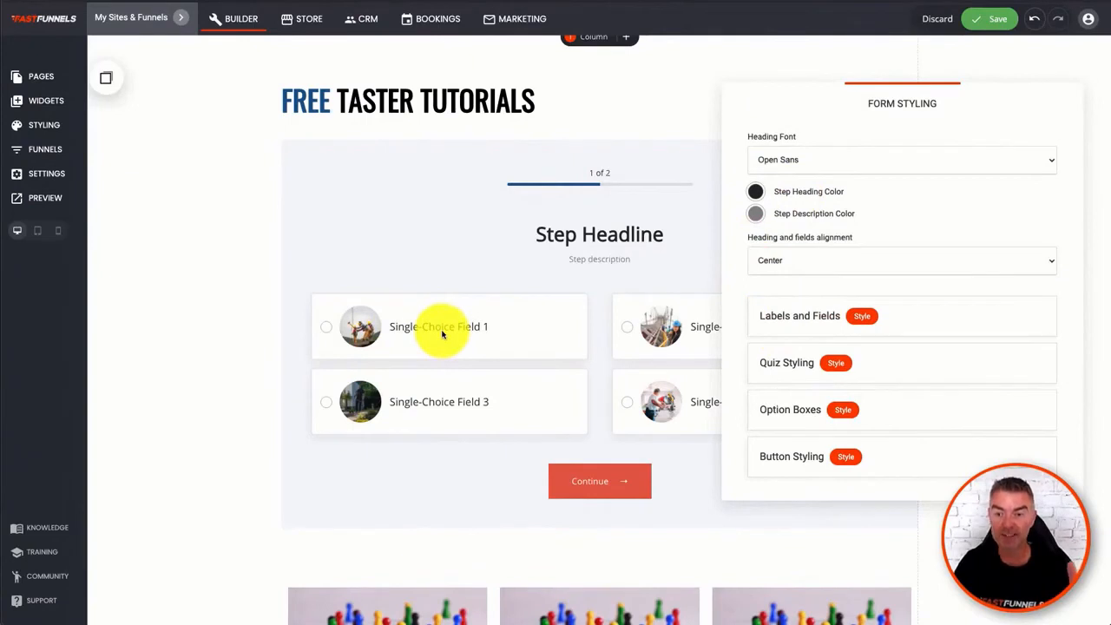
pyautogui.click(849, 417)
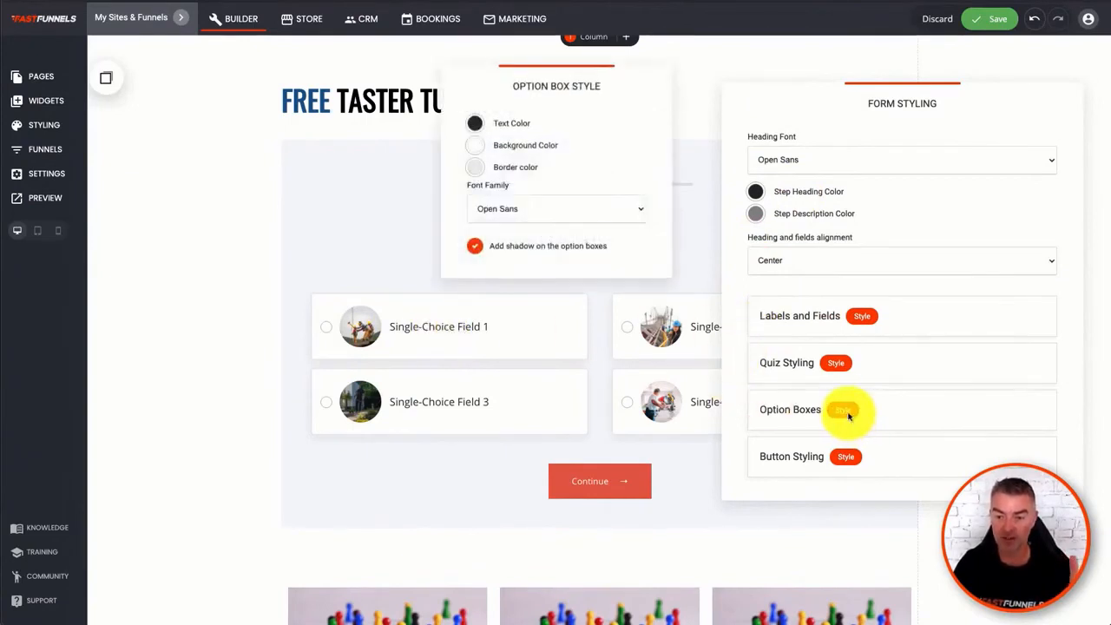
pyautogui.click(692, 200)
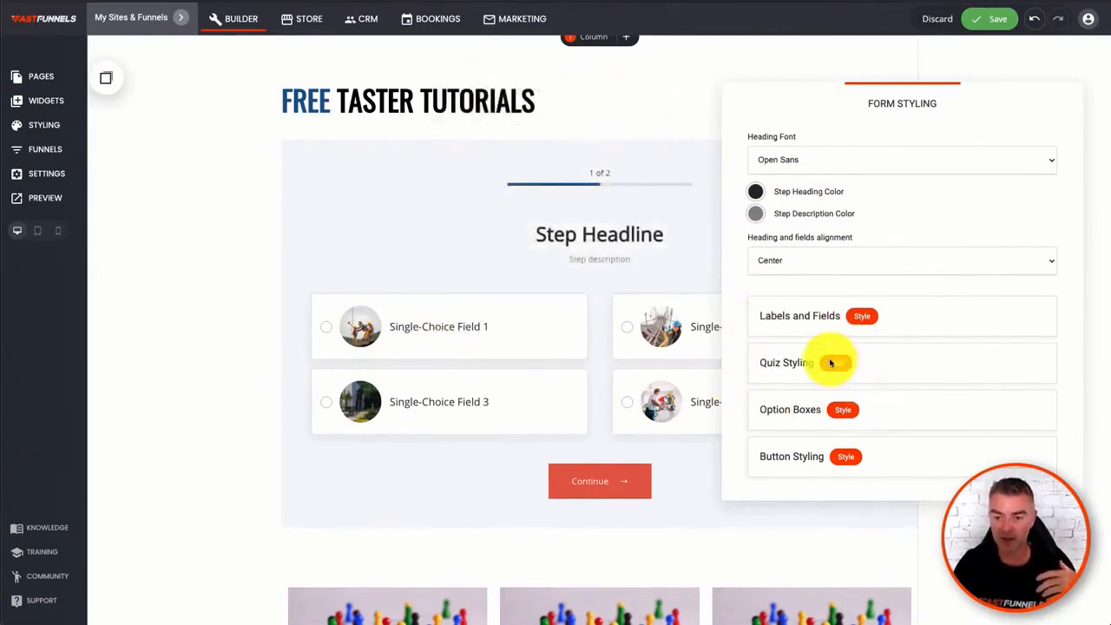
pyautogui.click(836, 363)
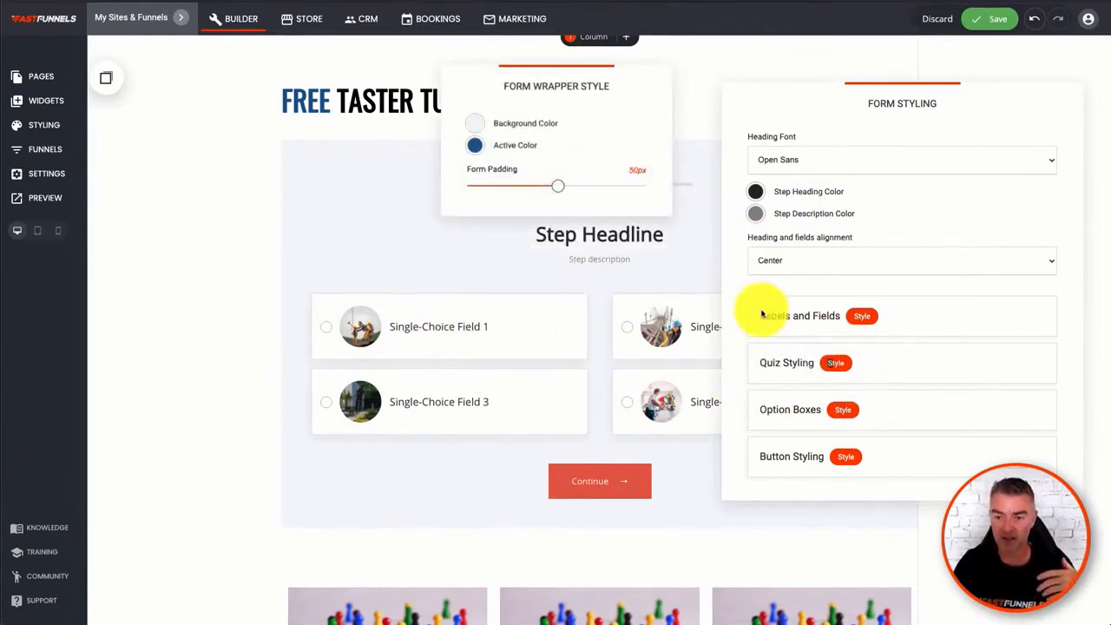
pyautogui.click(701, 131)
pyautogui.scroll(-1, 809, 81)
pyautogui.moveTo(809, 81); pyautogui.dragTo(801, 75)
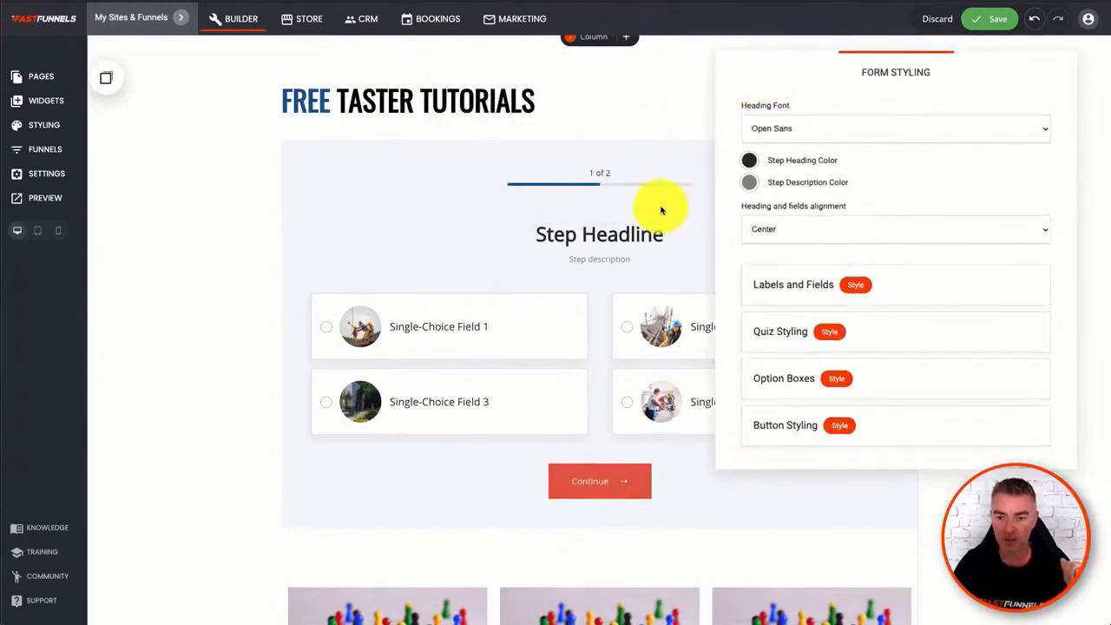
pyautogui.click(655, 250)
pyautogui.click(538, 333)
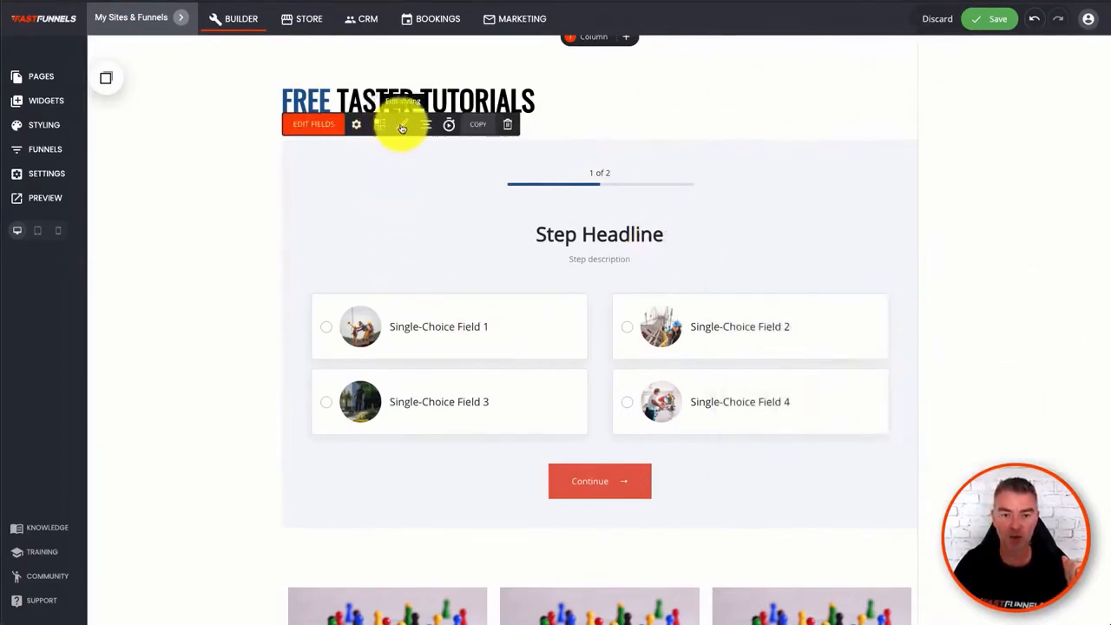
# - Examine the fields of quiz Step 1 and the field types that can be added, returning to the step list
pyautogui.click(322, 123)
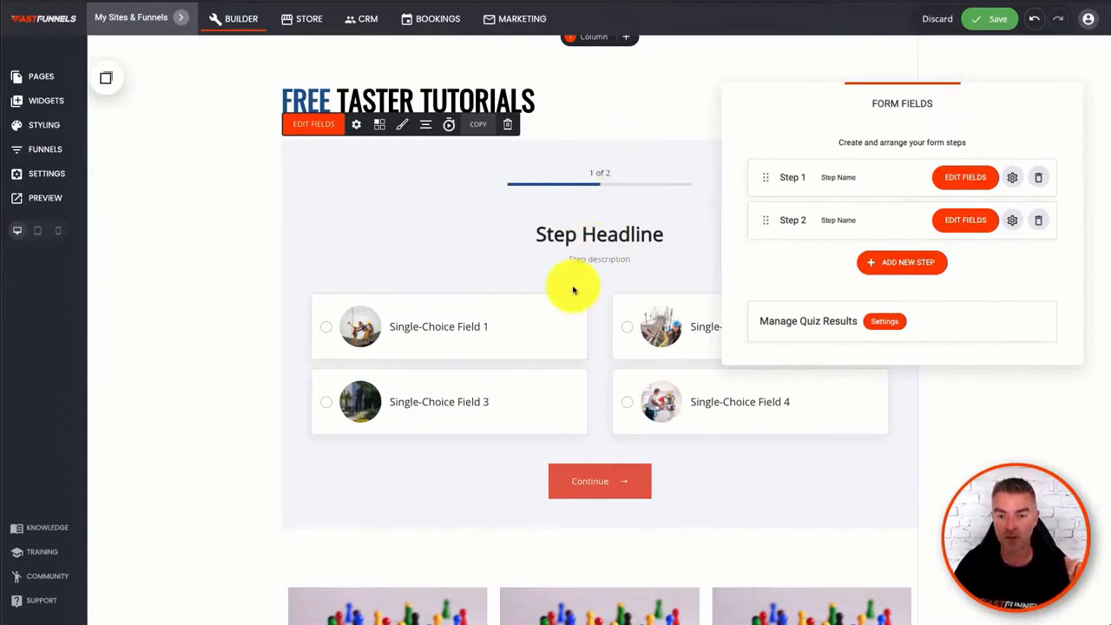
pyautogui.click(965, 178)
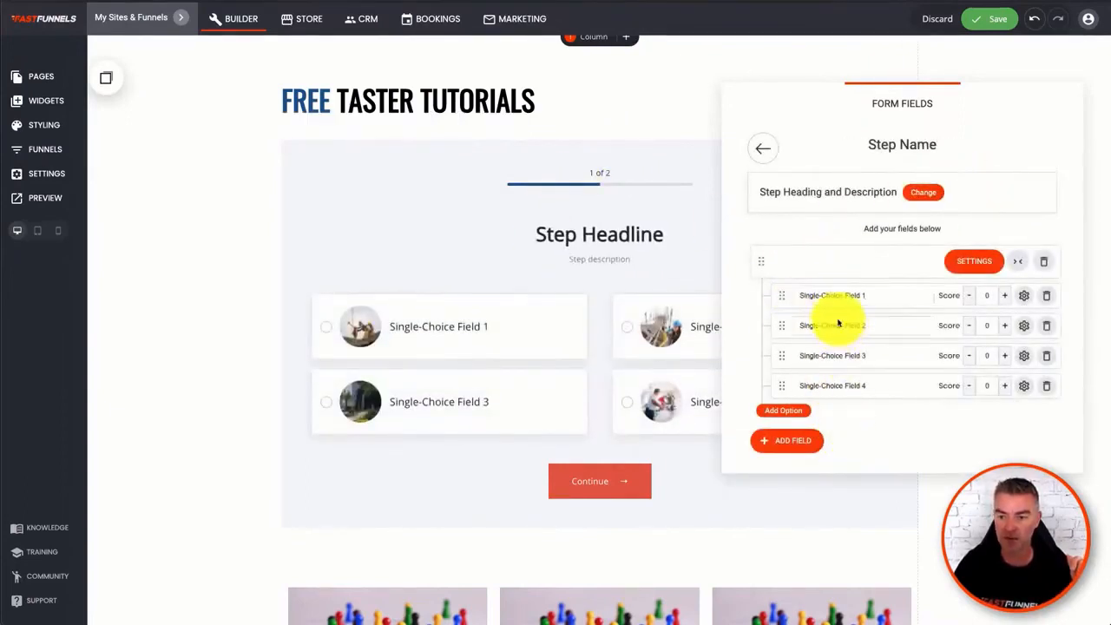
pyautogui.click(792, 443)
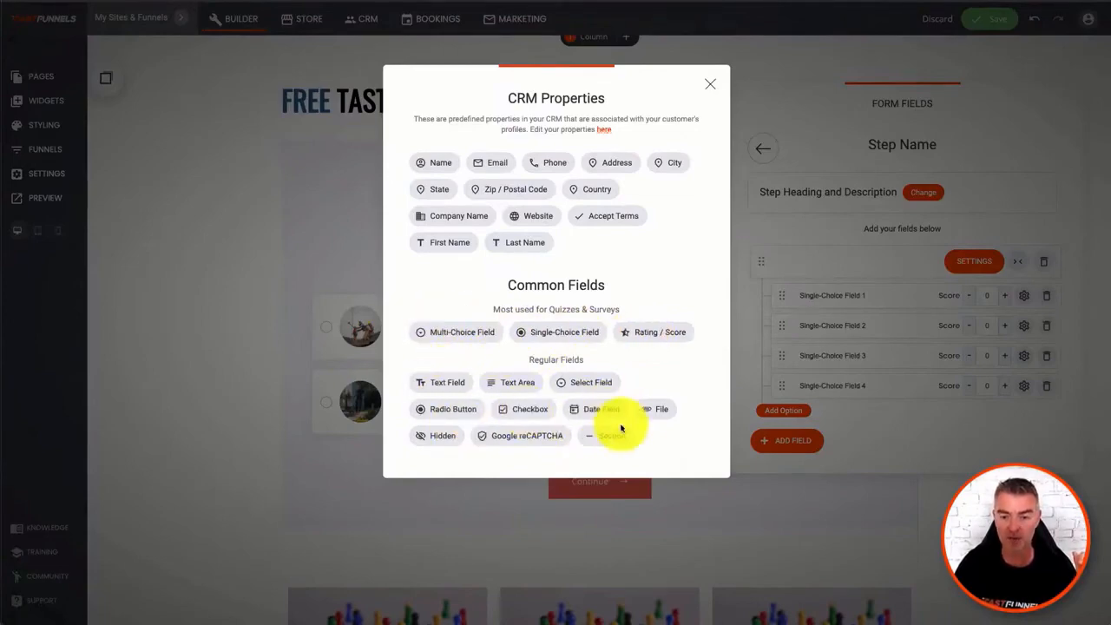
pyautogui.click(761, 242)
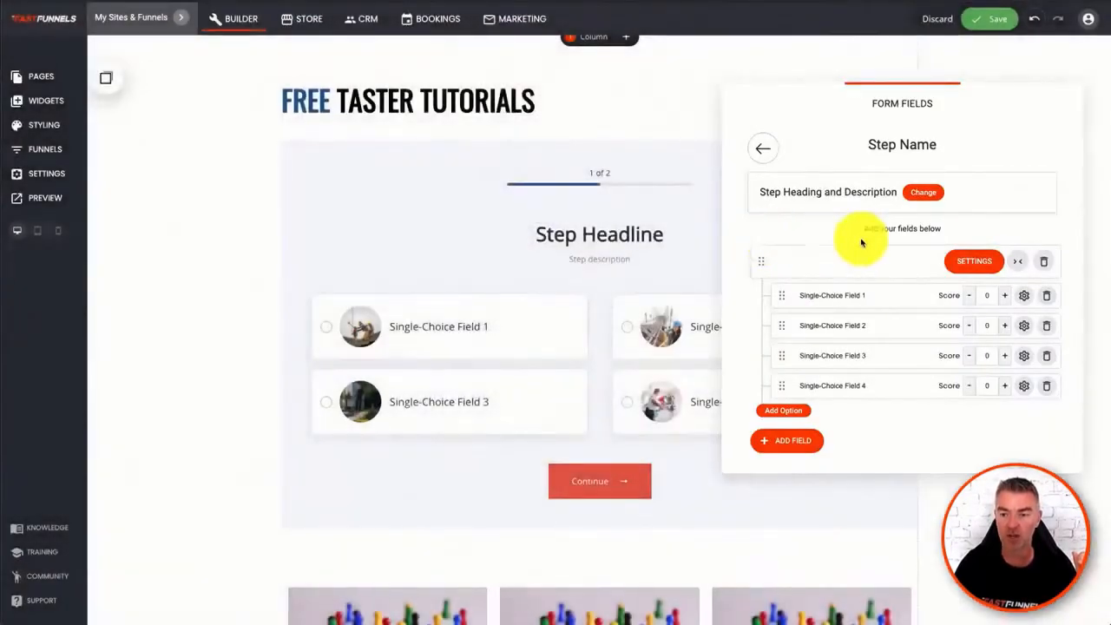
pyautogui.click(764, 149)
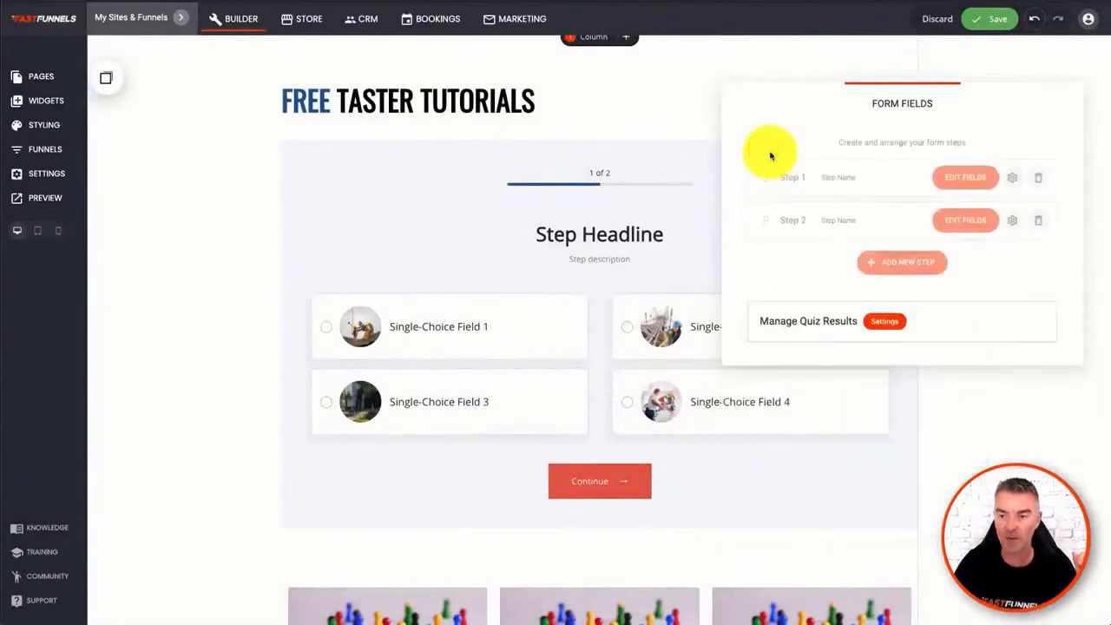
# - Try Page Redirect for the quiz results with an added 80 to 100 score rule, and switch back to Thank you message
pyautogui.click(885, 323)
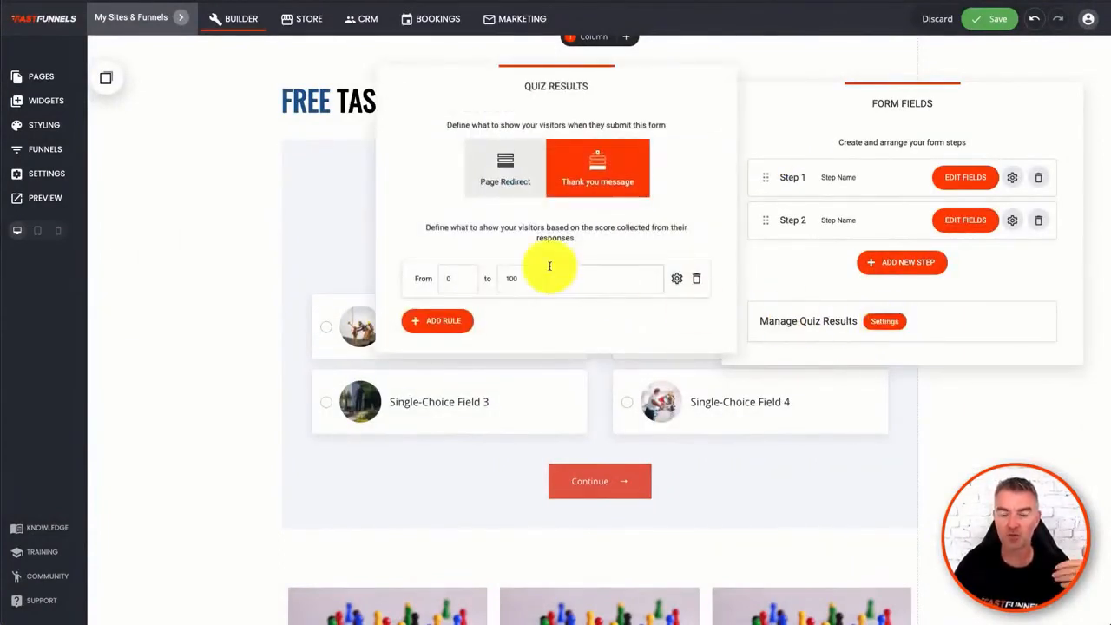
pyautogui.click(505, 170)
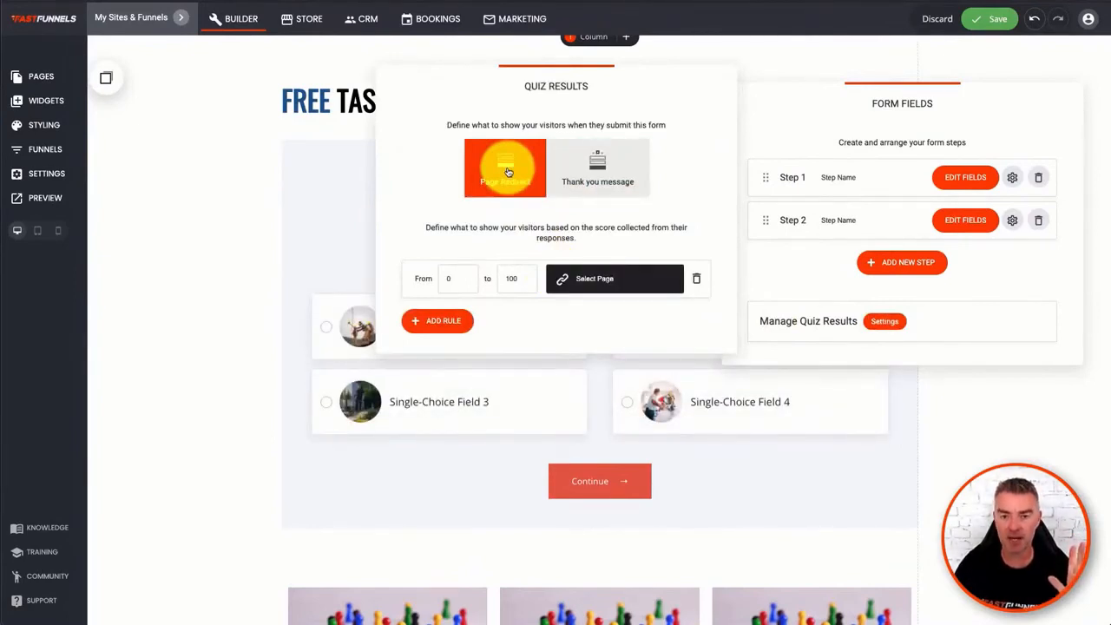
pyautogui.click(453, 283)
pyautogui.write('0')
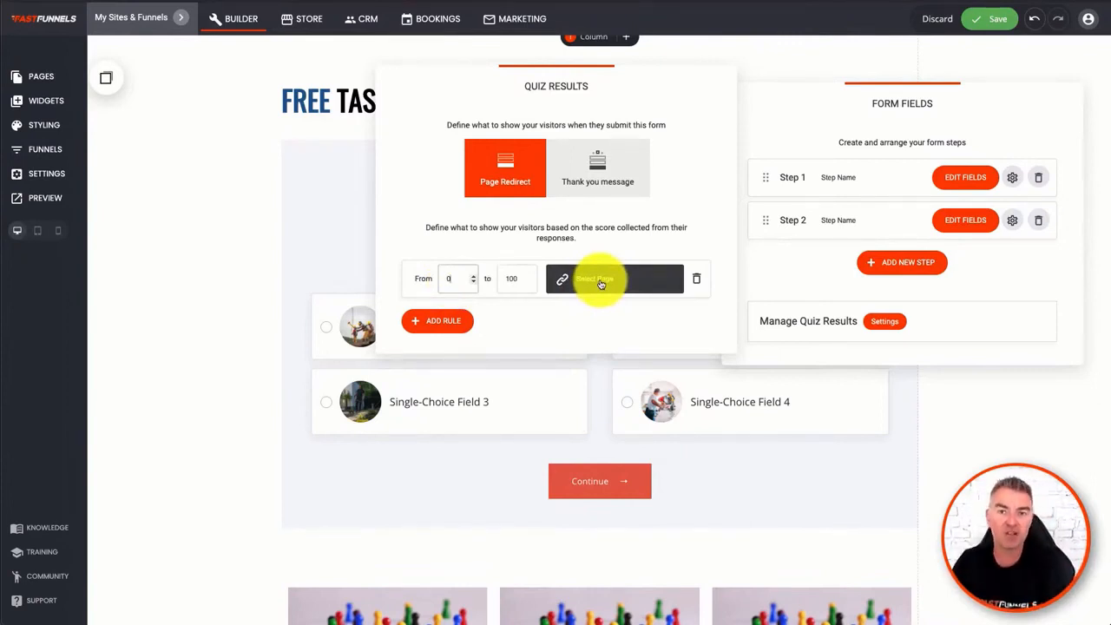
pyautogui.click(430, 322)
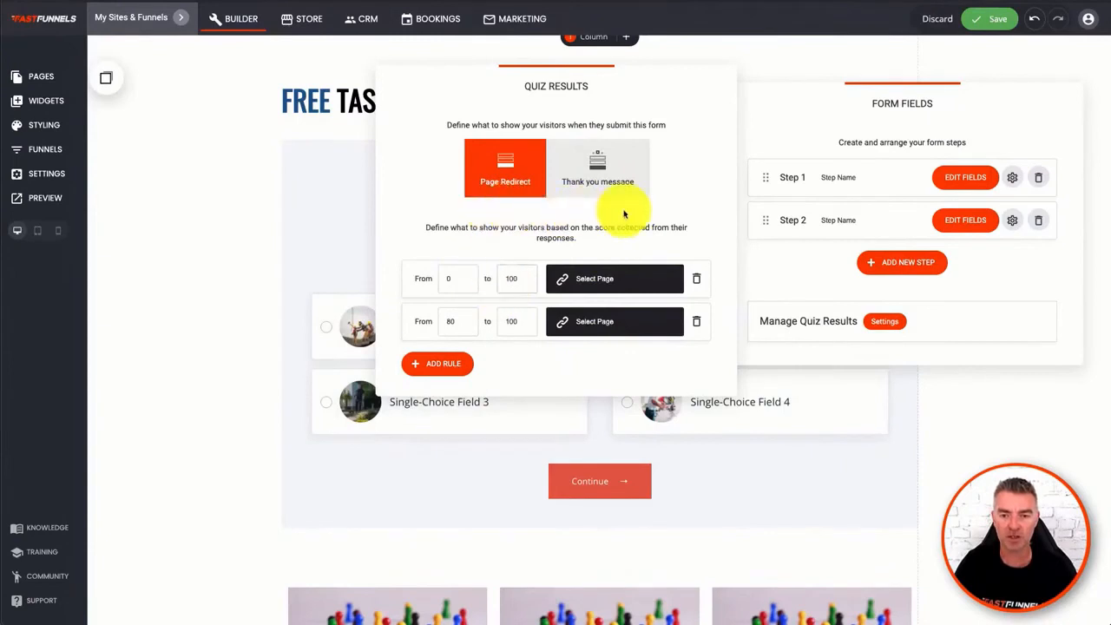
pyautogui.click(597, 168)
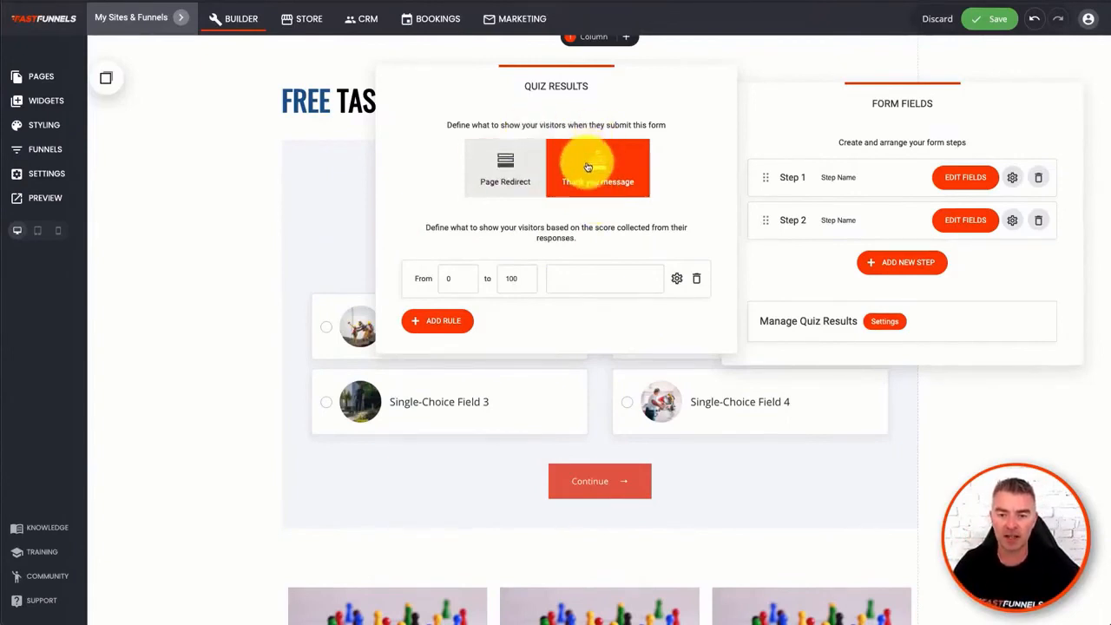
pyautogui.click(355, 240)
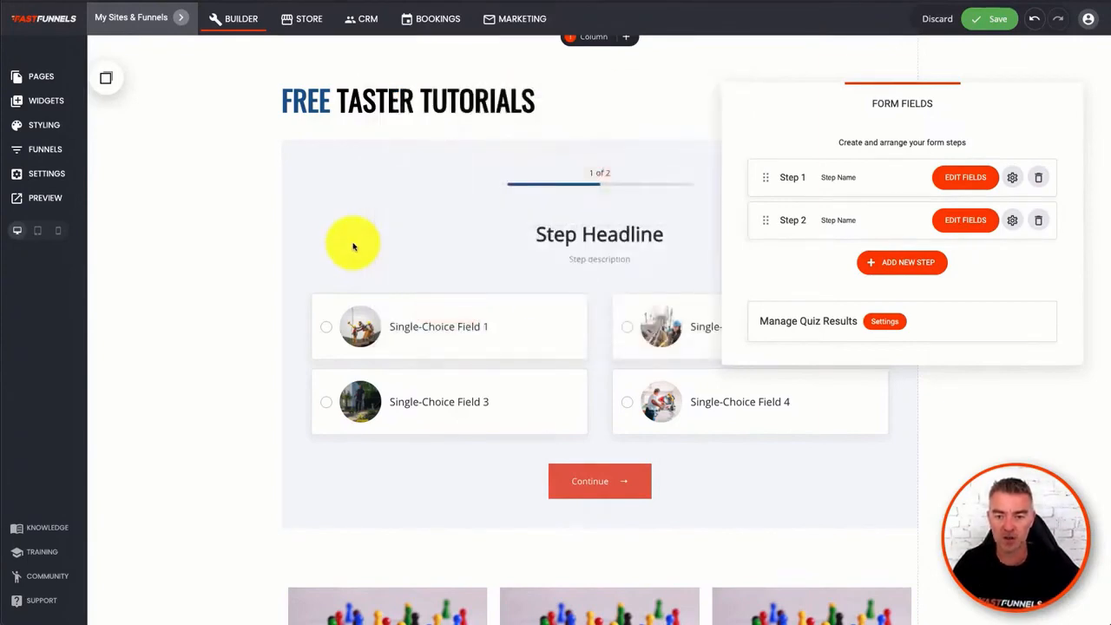
# - Add a third step named "xdfsdaf" to the quiz
pyautogui.click(902, 266)
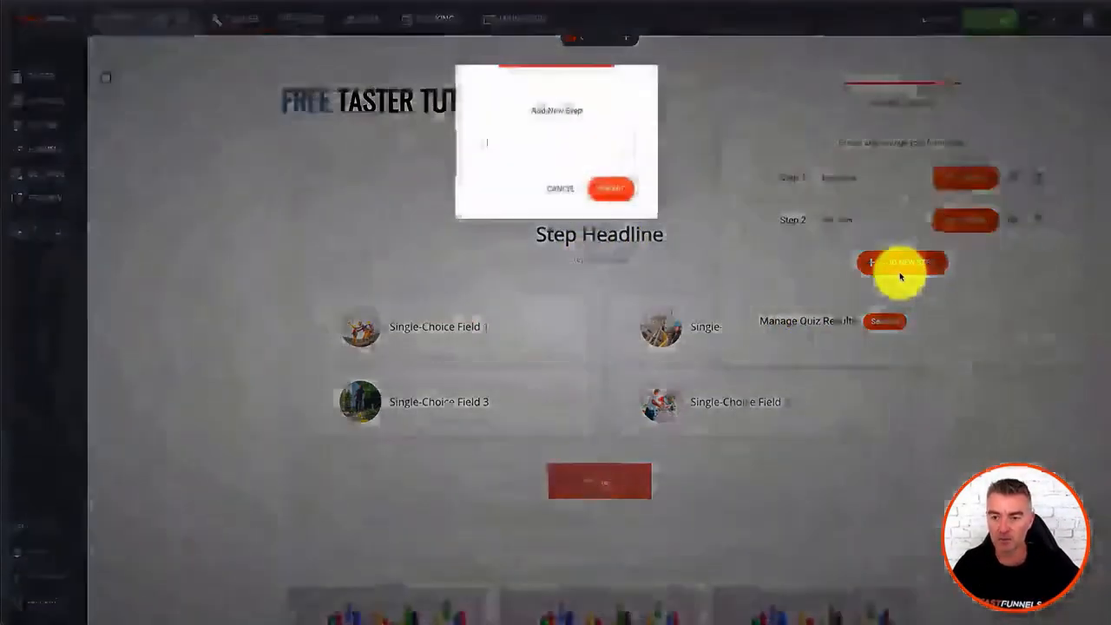
pyautogui.write('xdsdf')
pyautogui.click(610, 188)
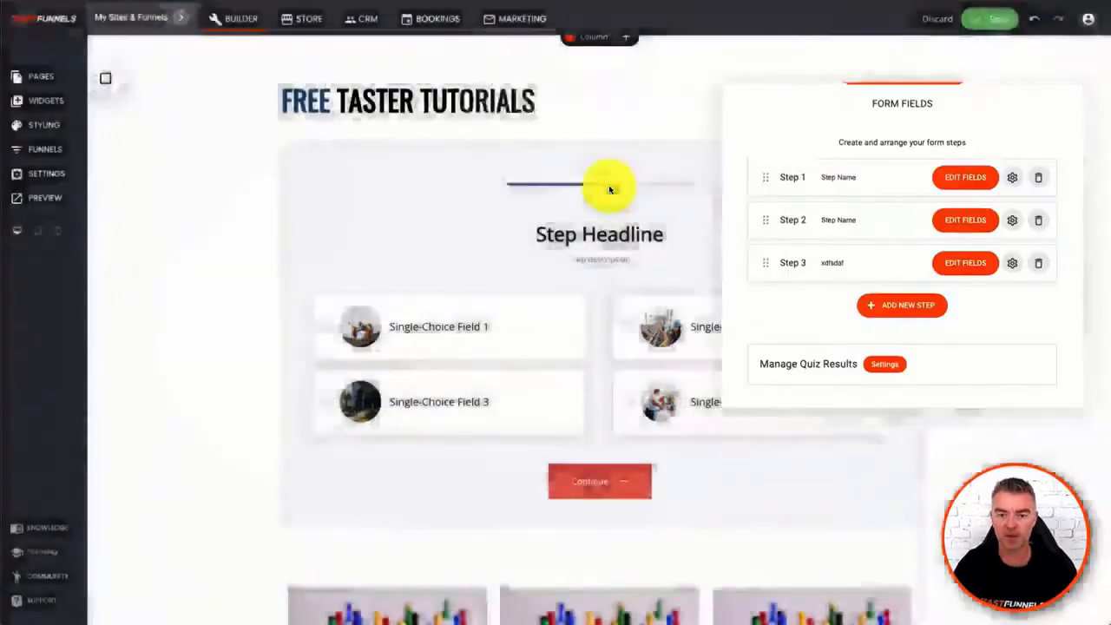
# - Add a Multi-Choice Field to the quiz's third step and close the form fields editor
pyautogui.click(966, 264)
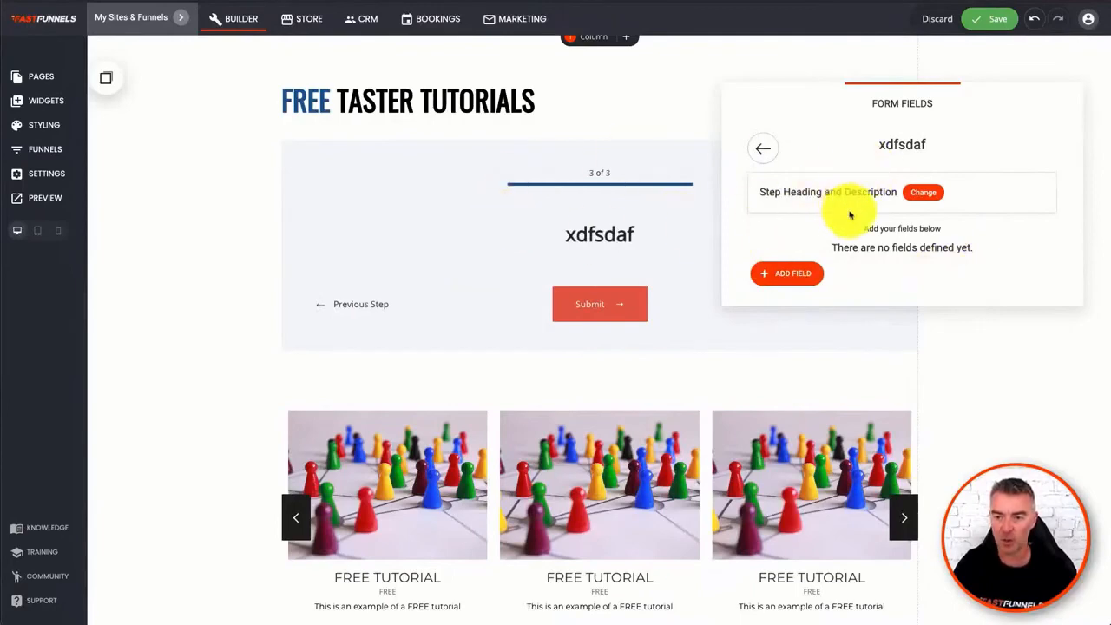
pyautogui.click(793, 274)
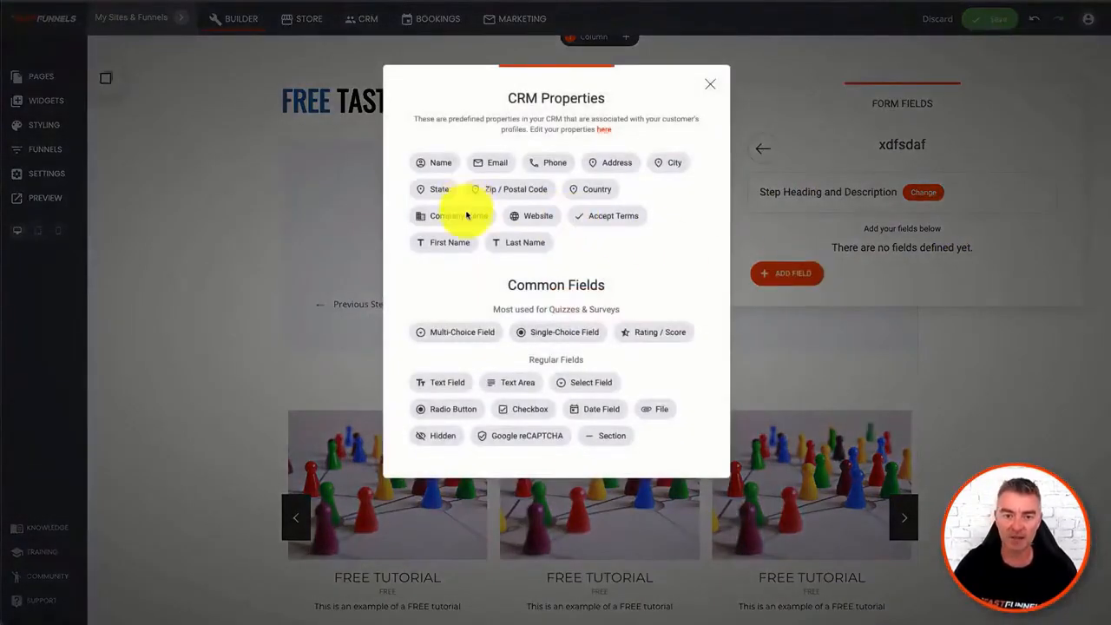
pyautogui.click(460, 333)
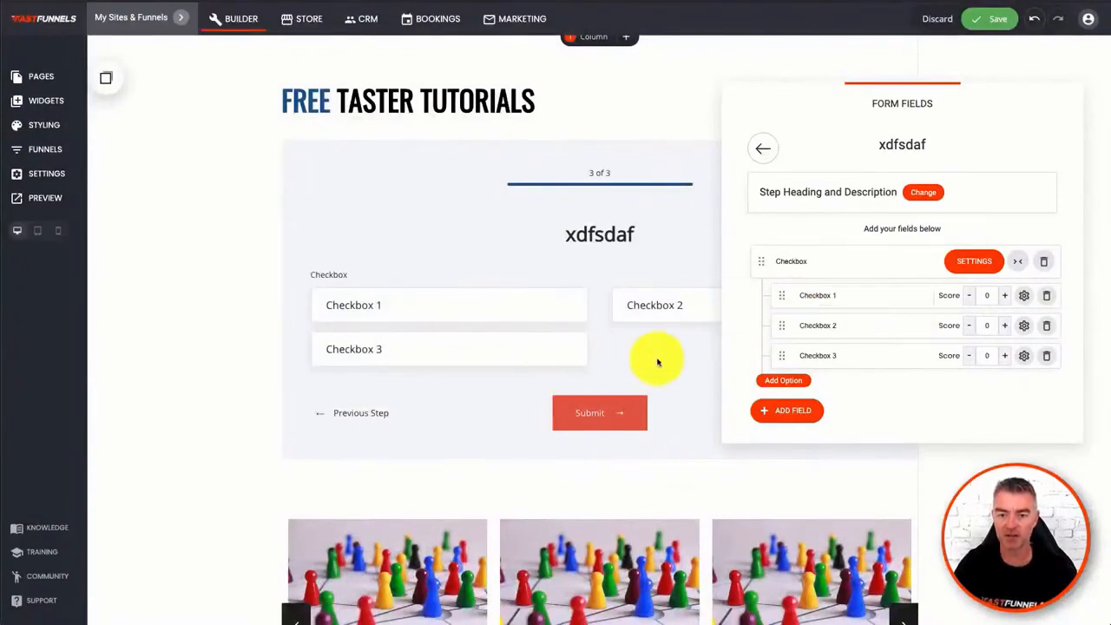
pyautogui.click(683, 386)
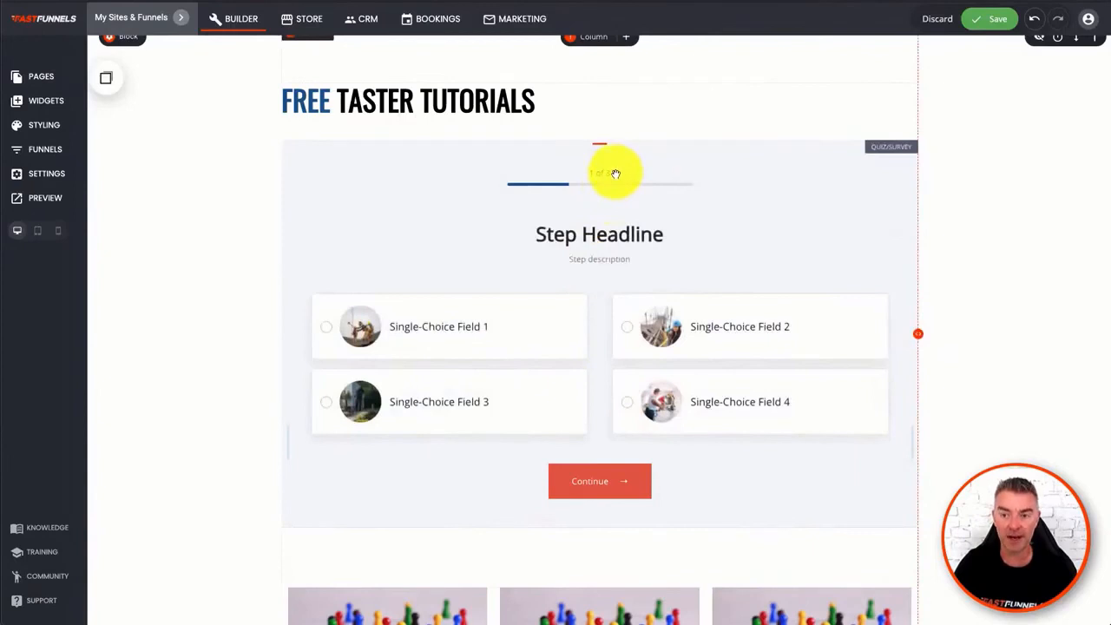
# - Preview the page on the desktop layout and return to the builder
pyautogui.click(35, 198)
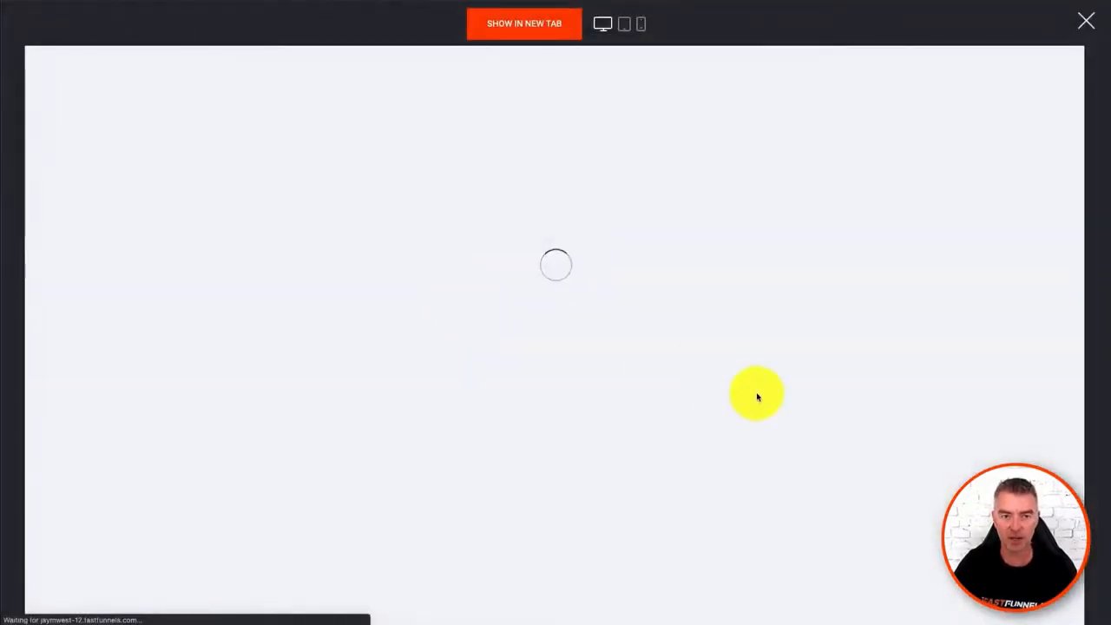
pyautogui.scroll(-3, 757, 397)
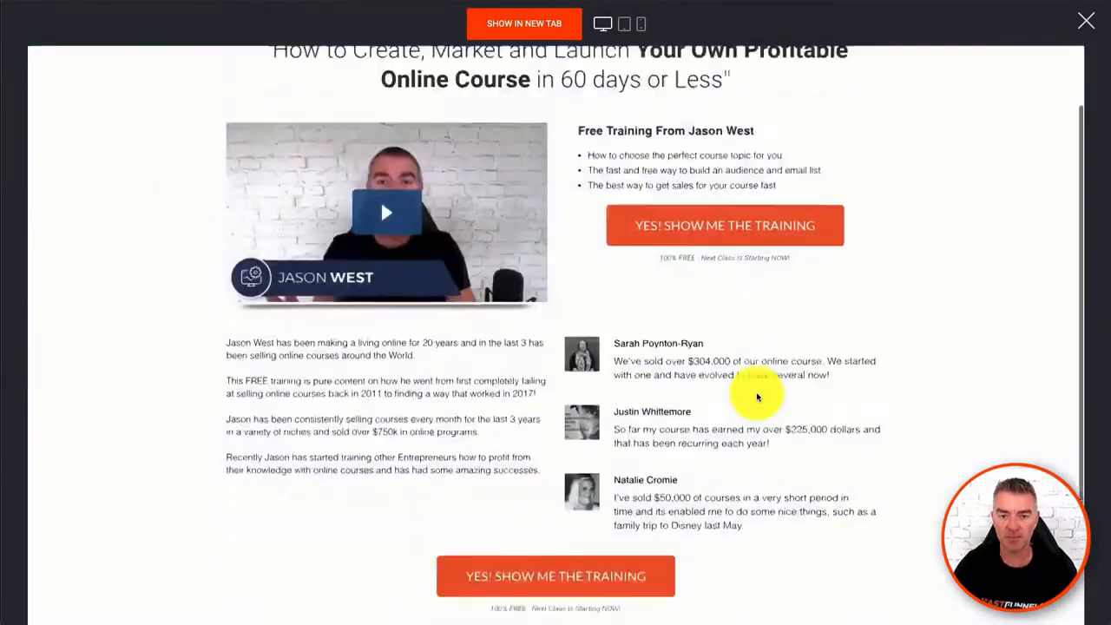
pyautogui.scroll(3, 757, 397)
pyautogui.click(1086, 21)
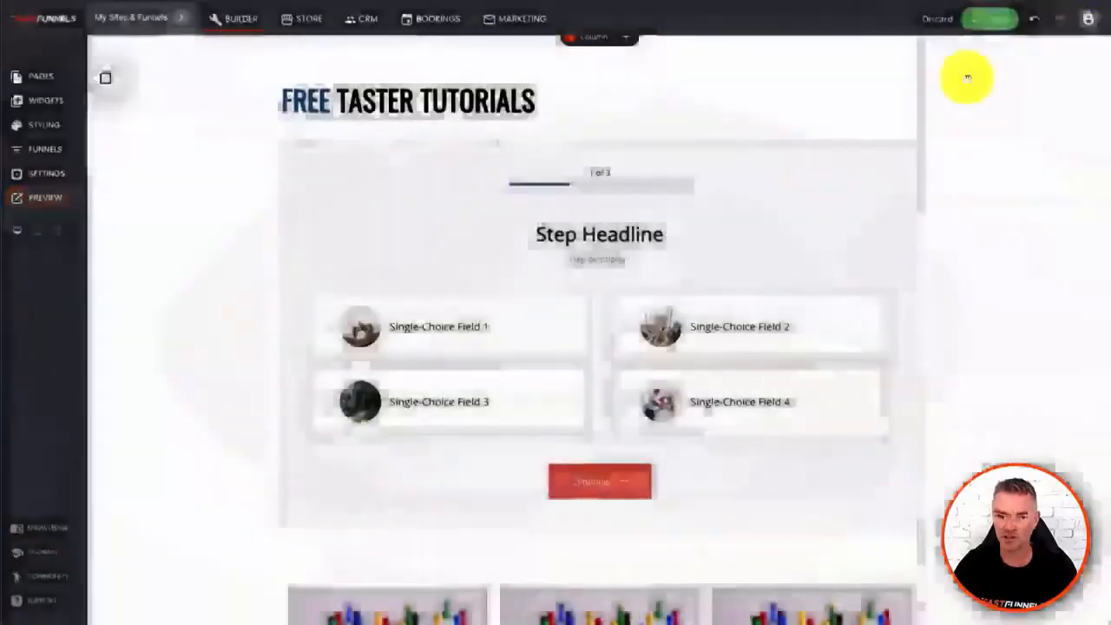
# - Look over the quiz and the tutorial carousel below it, and save the page
pyautogui.scroll(-1, 665, 335)
pyautogui.scroll(-3, 672, 339)
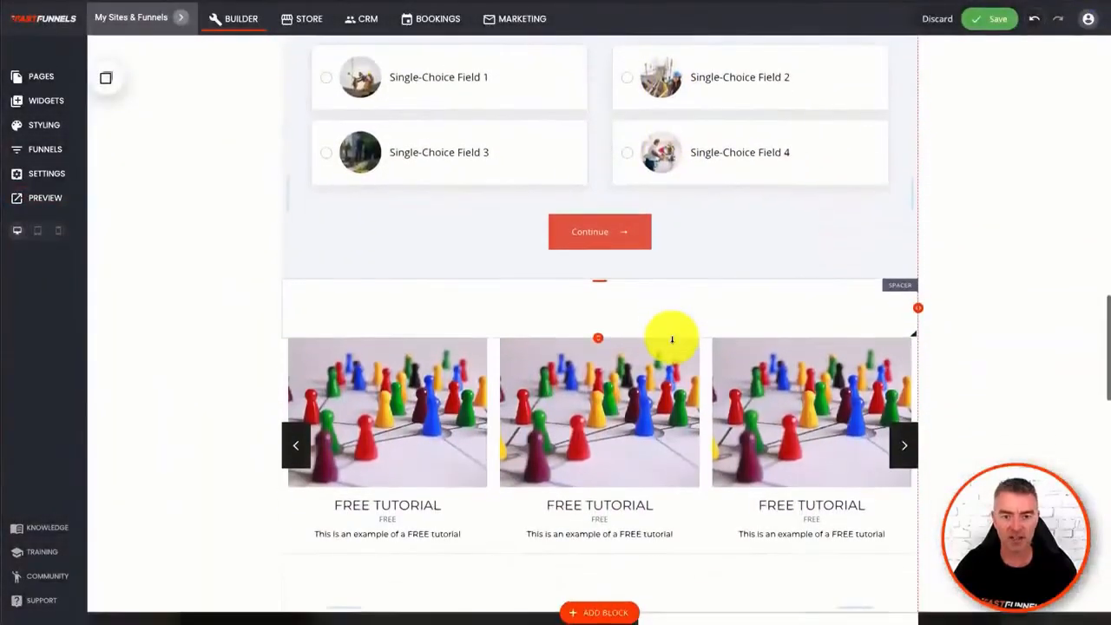
pyautogui.scroll(4, 672, 339)
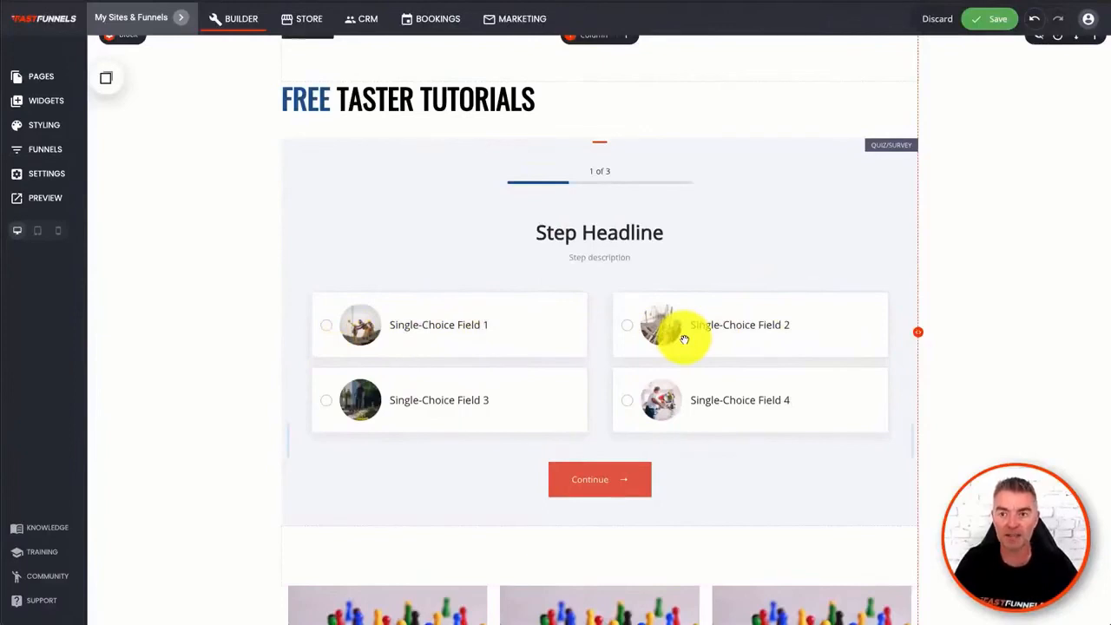
pyautogui.click(997, 19)
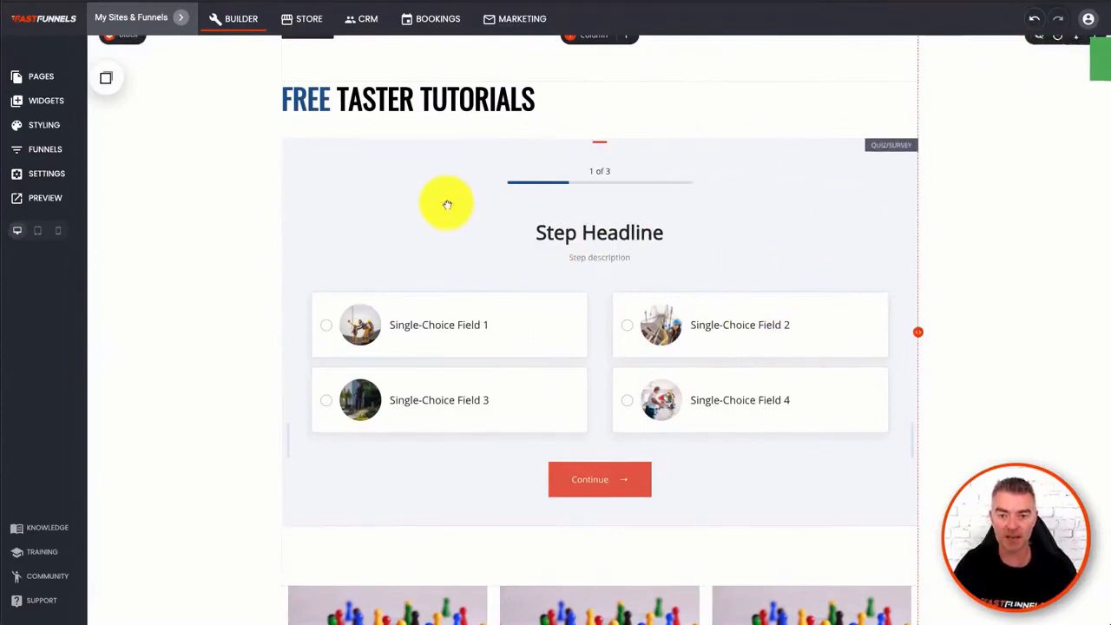
pyautogui.click(736, 217)
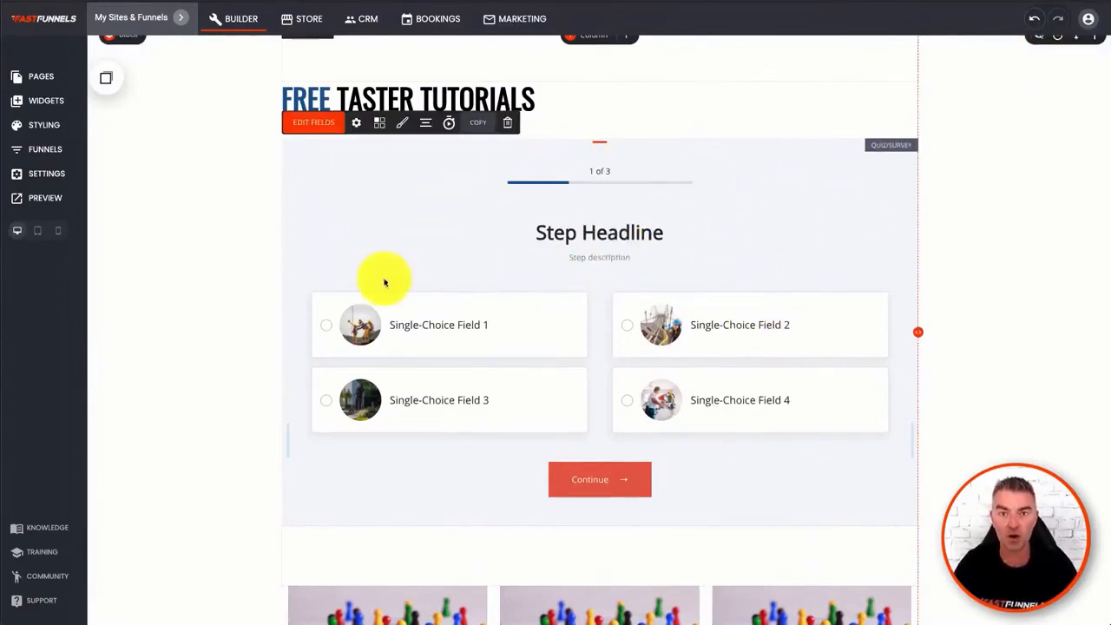
pyautogui.click(227, 361)
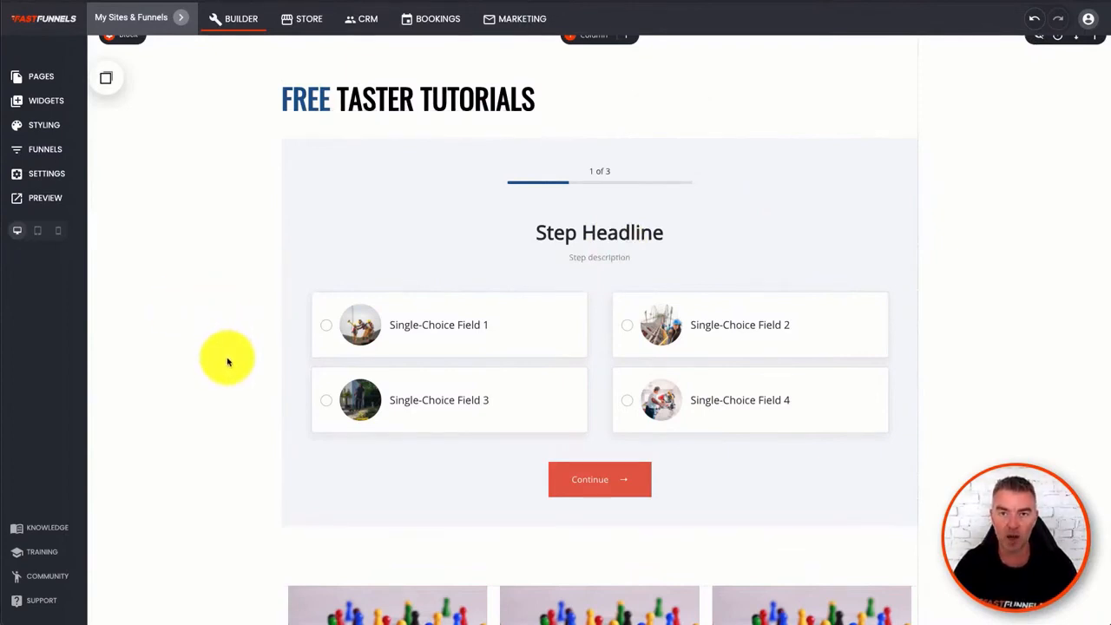
pyautogui.scroll(-2, 695, 422)
pyautogui.scroll(2, 695, 423)
pyautogui.scroll(2, 695, 422)
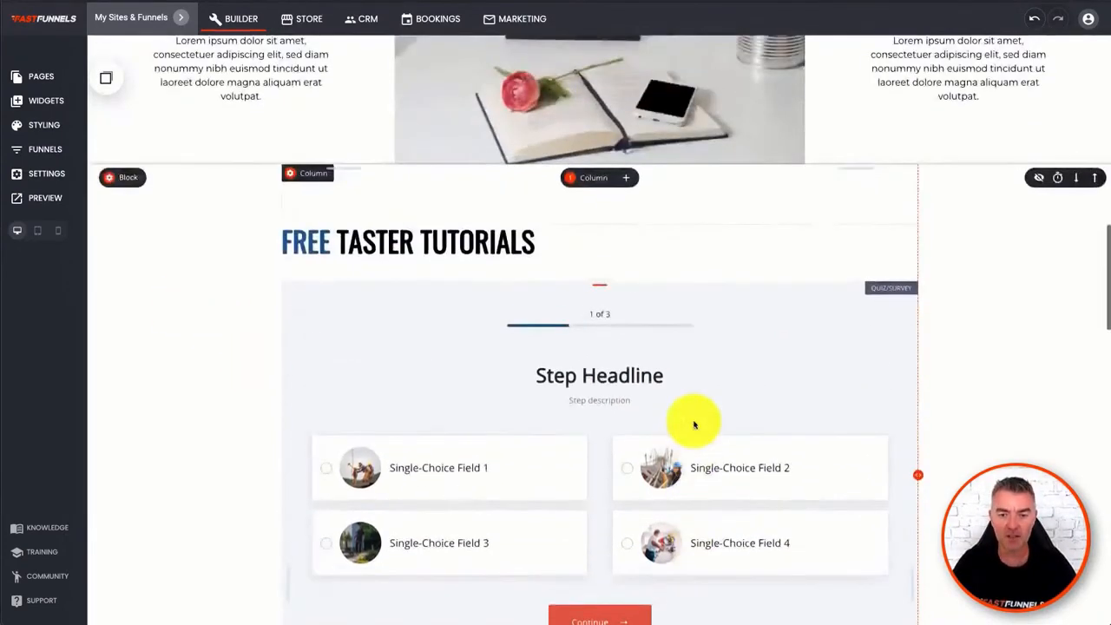
pyautogui.scroll(-2, 200, 340)
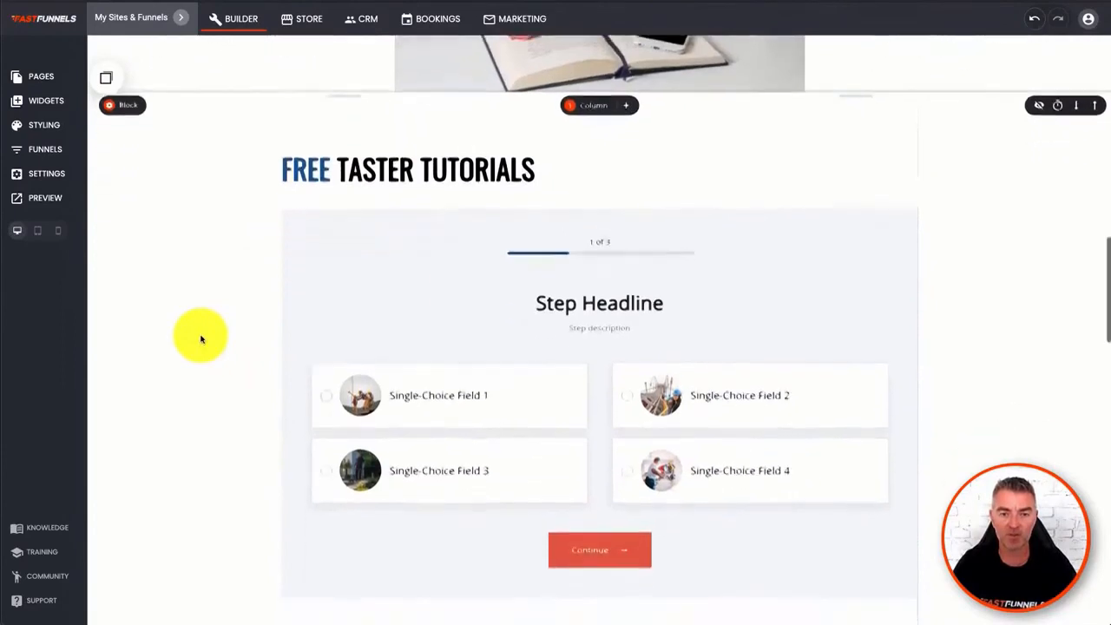
pyautogui.scroll(-1, 213, 344)
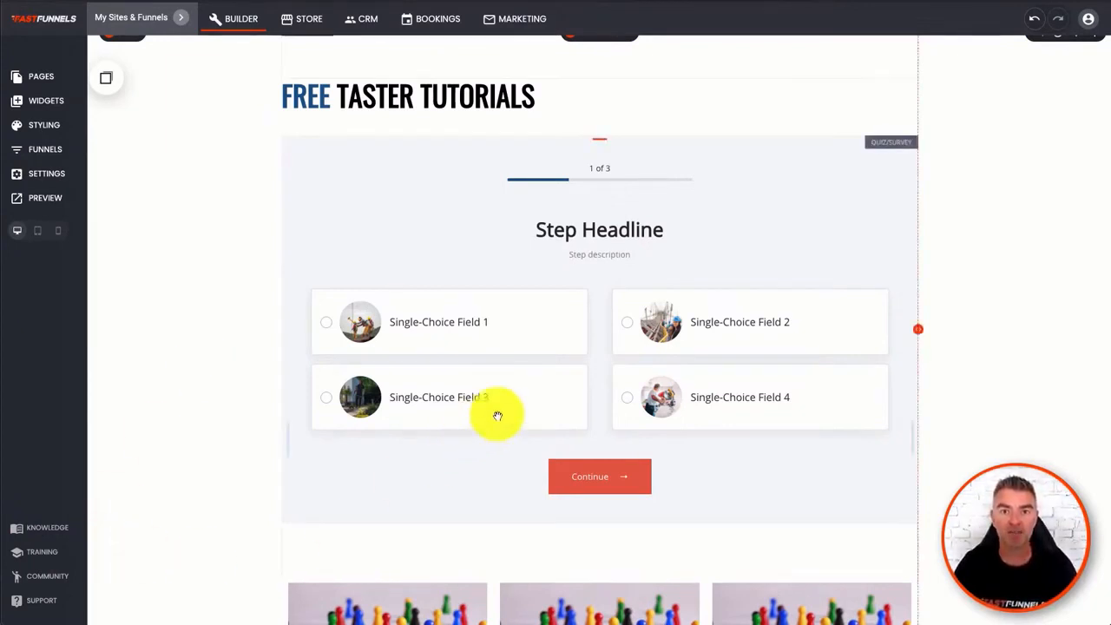
pyautogui.scroll(4, 672, 198)
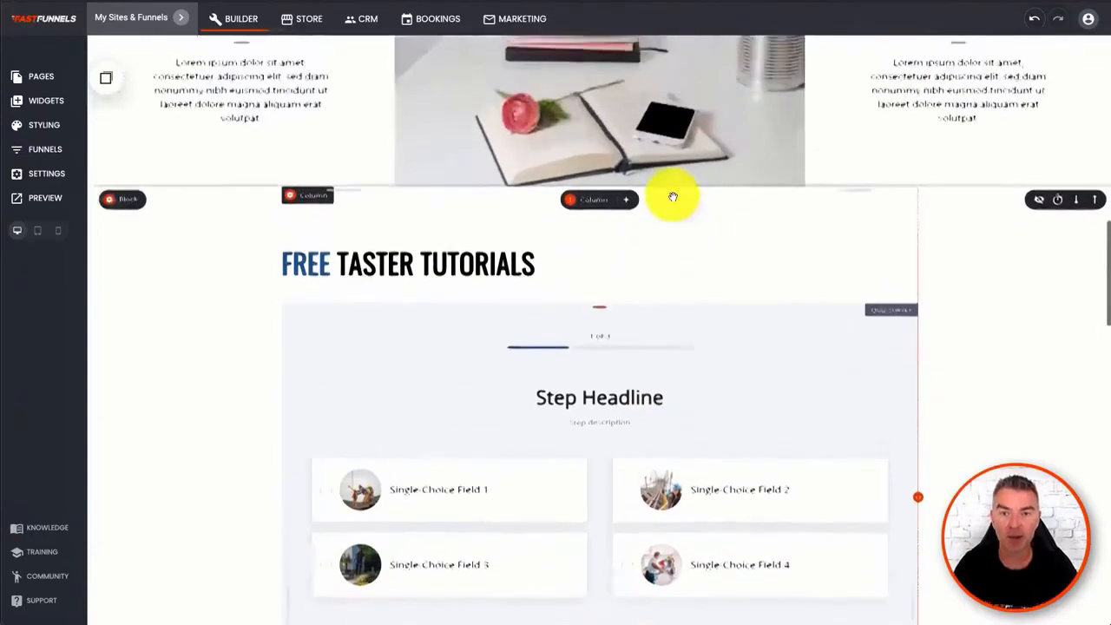